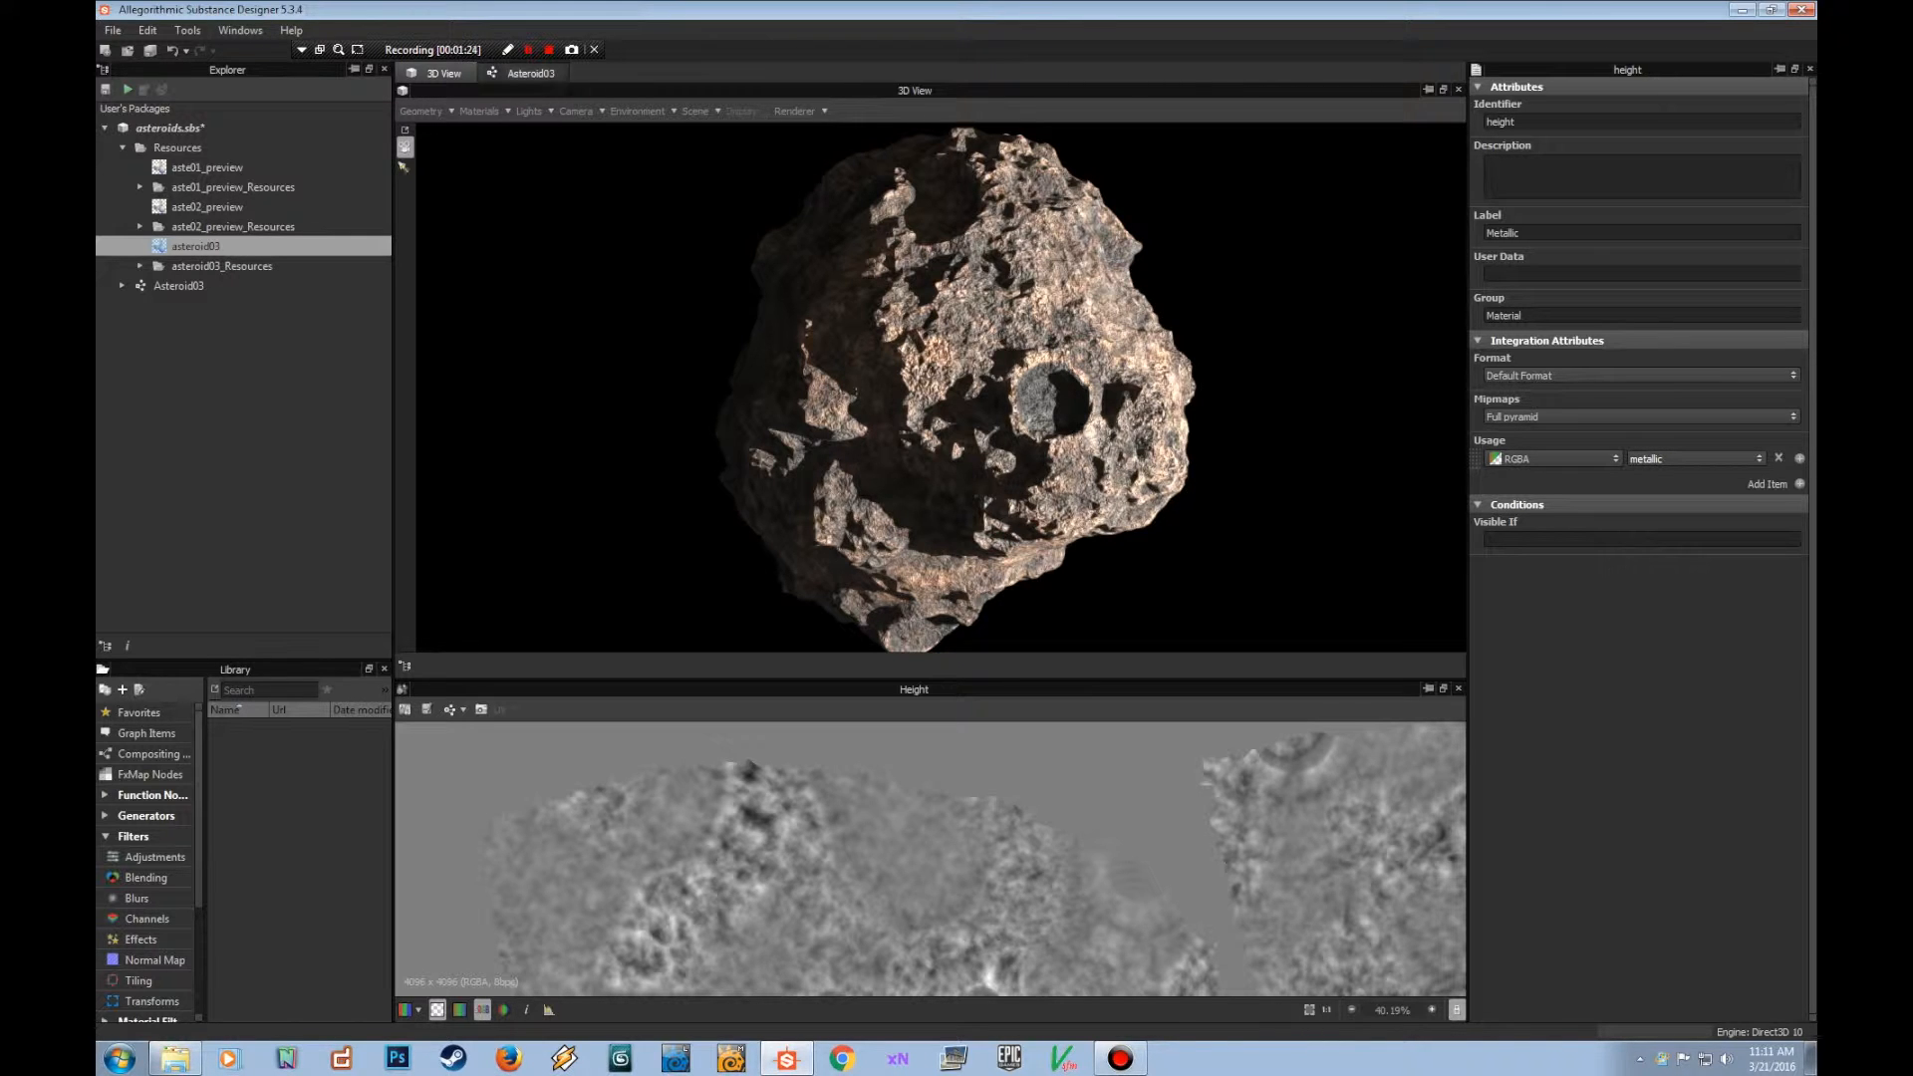
Open the Asteroid03 graph and display the Base Color output's texture in the 2D view.
left_click(531, 72)
scroll(1099, 413, "down", 3)
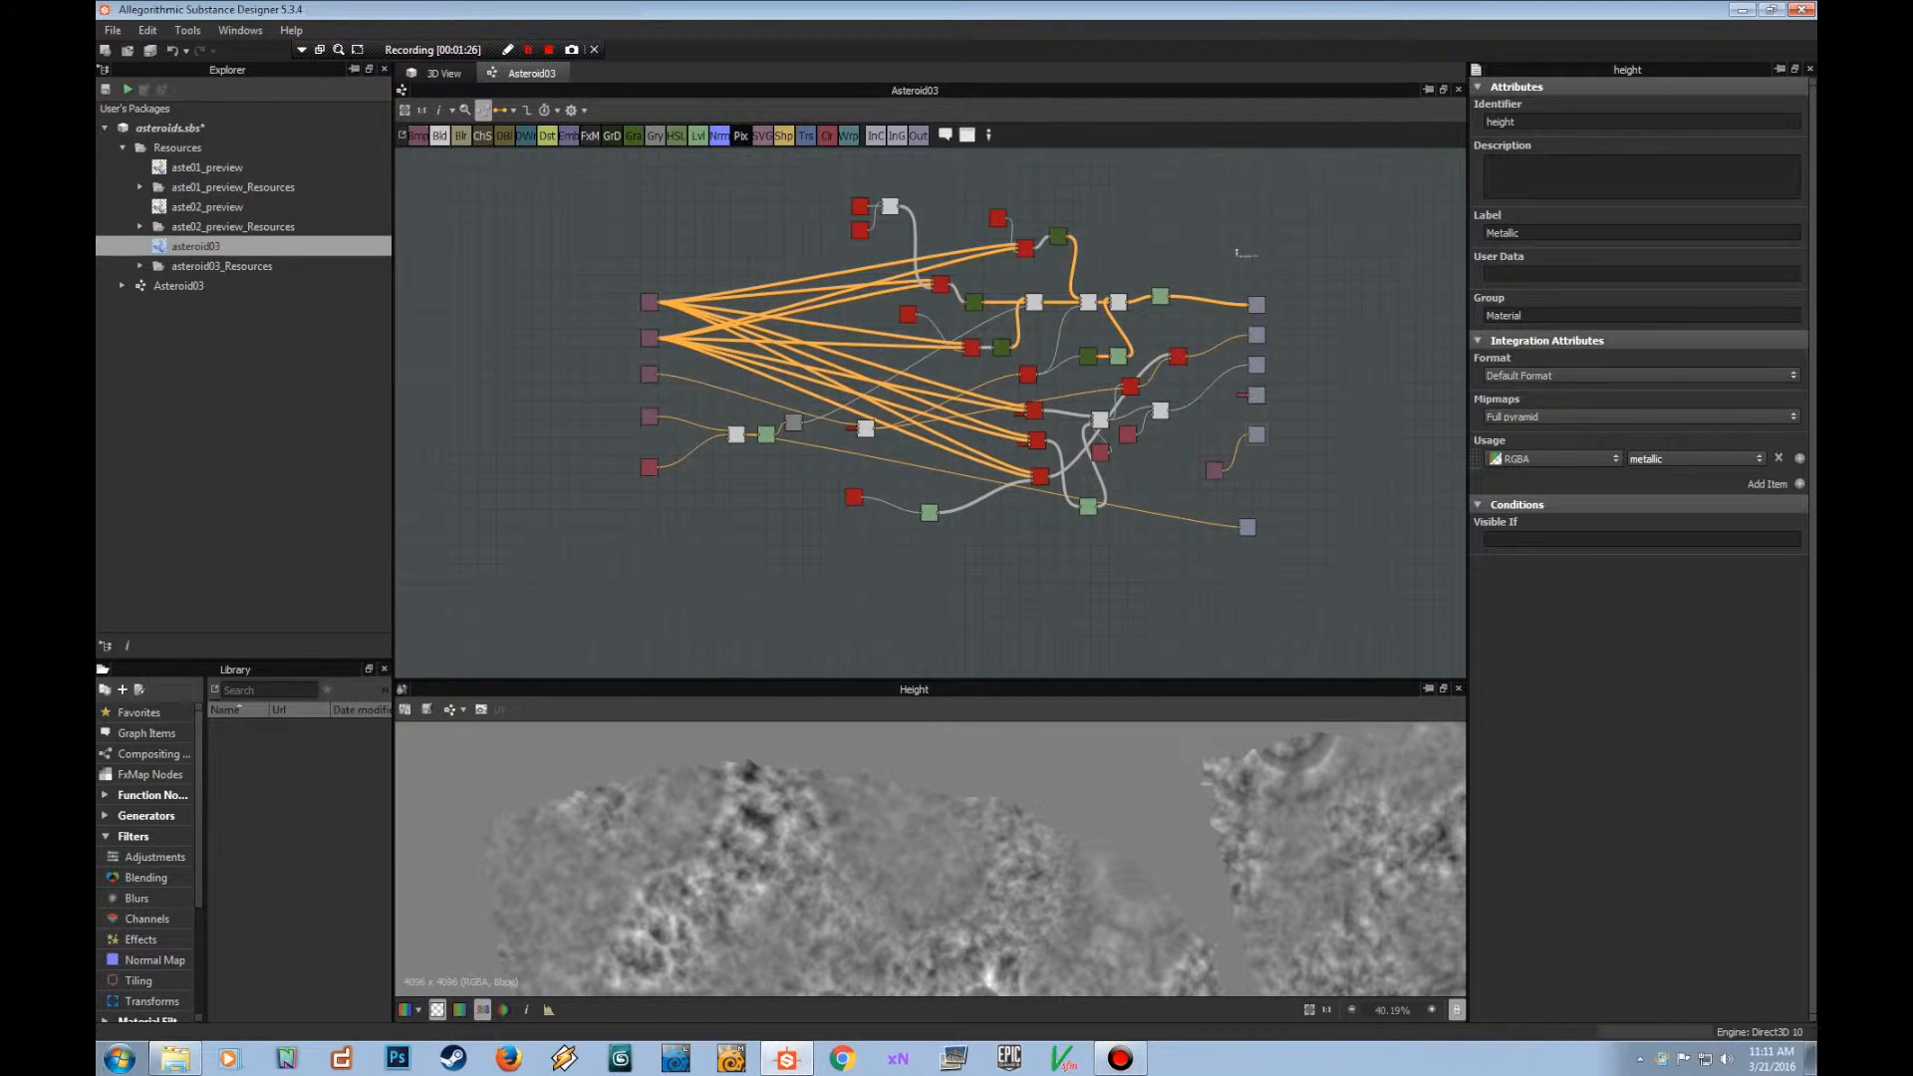
middle_click_drag(1099, 414, 1068, 465)
scroll(1072, 459, "up", 1)
scroll(1058, 449, "up", 1)
scroll(1068, 465, "down", 1)
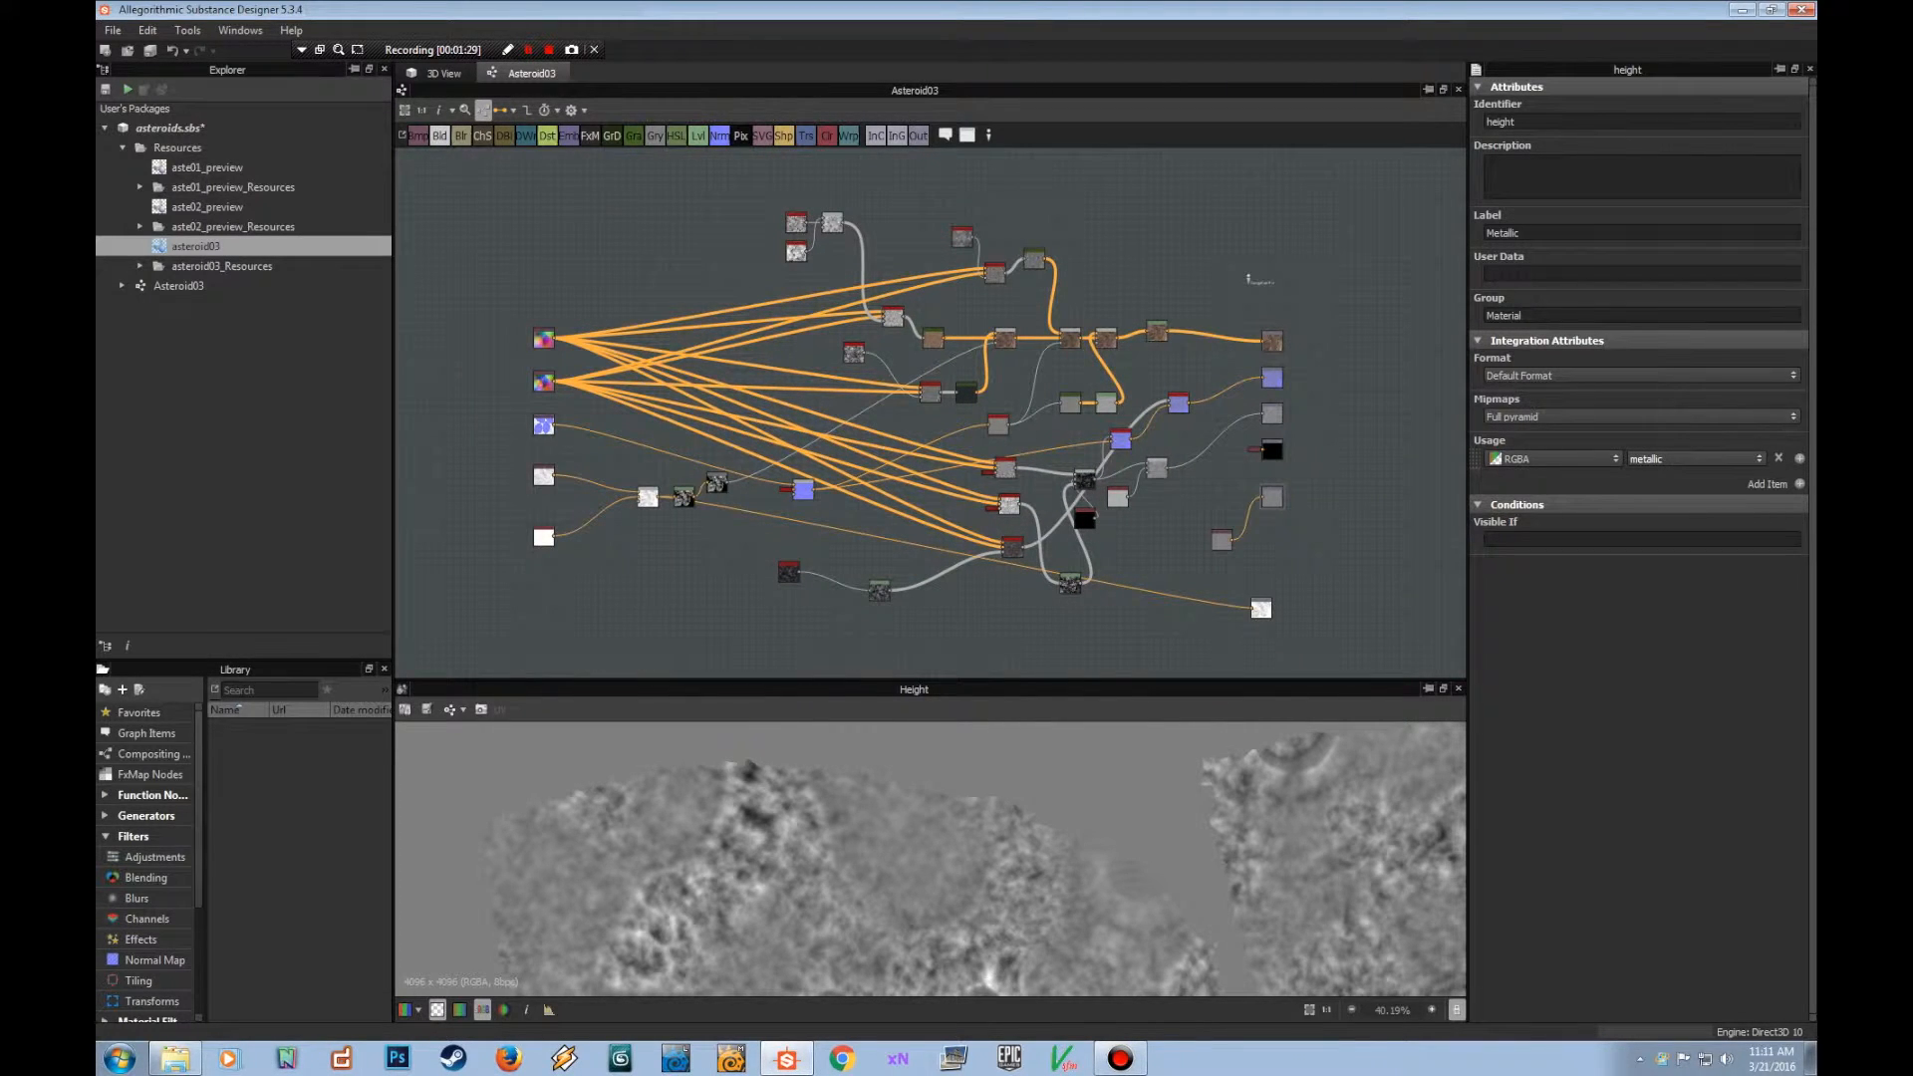
scroll(930, 858, "down", 2)
scroll(930, 859, "up", 2)
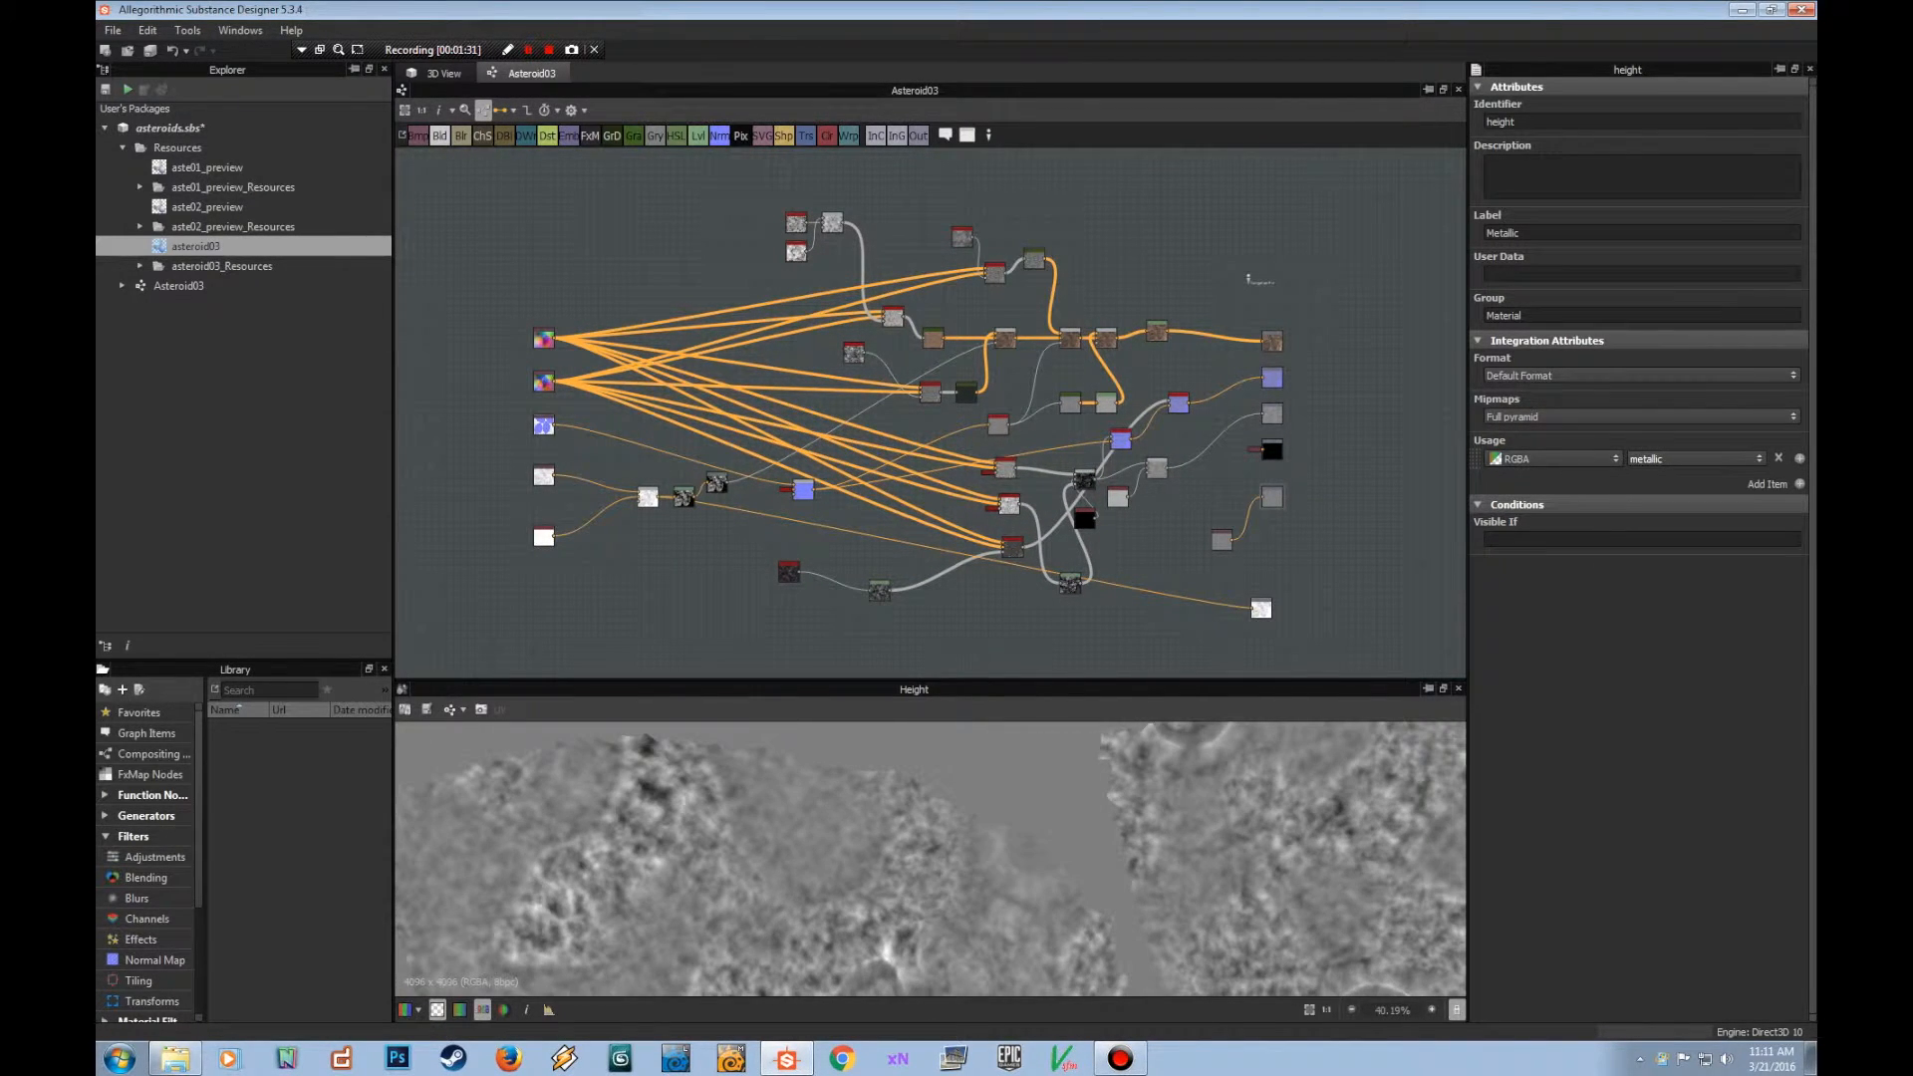
double_click(1272, 342)
scroll(930, 859, "down", 2)
scroll(930, 858, "down", 1)
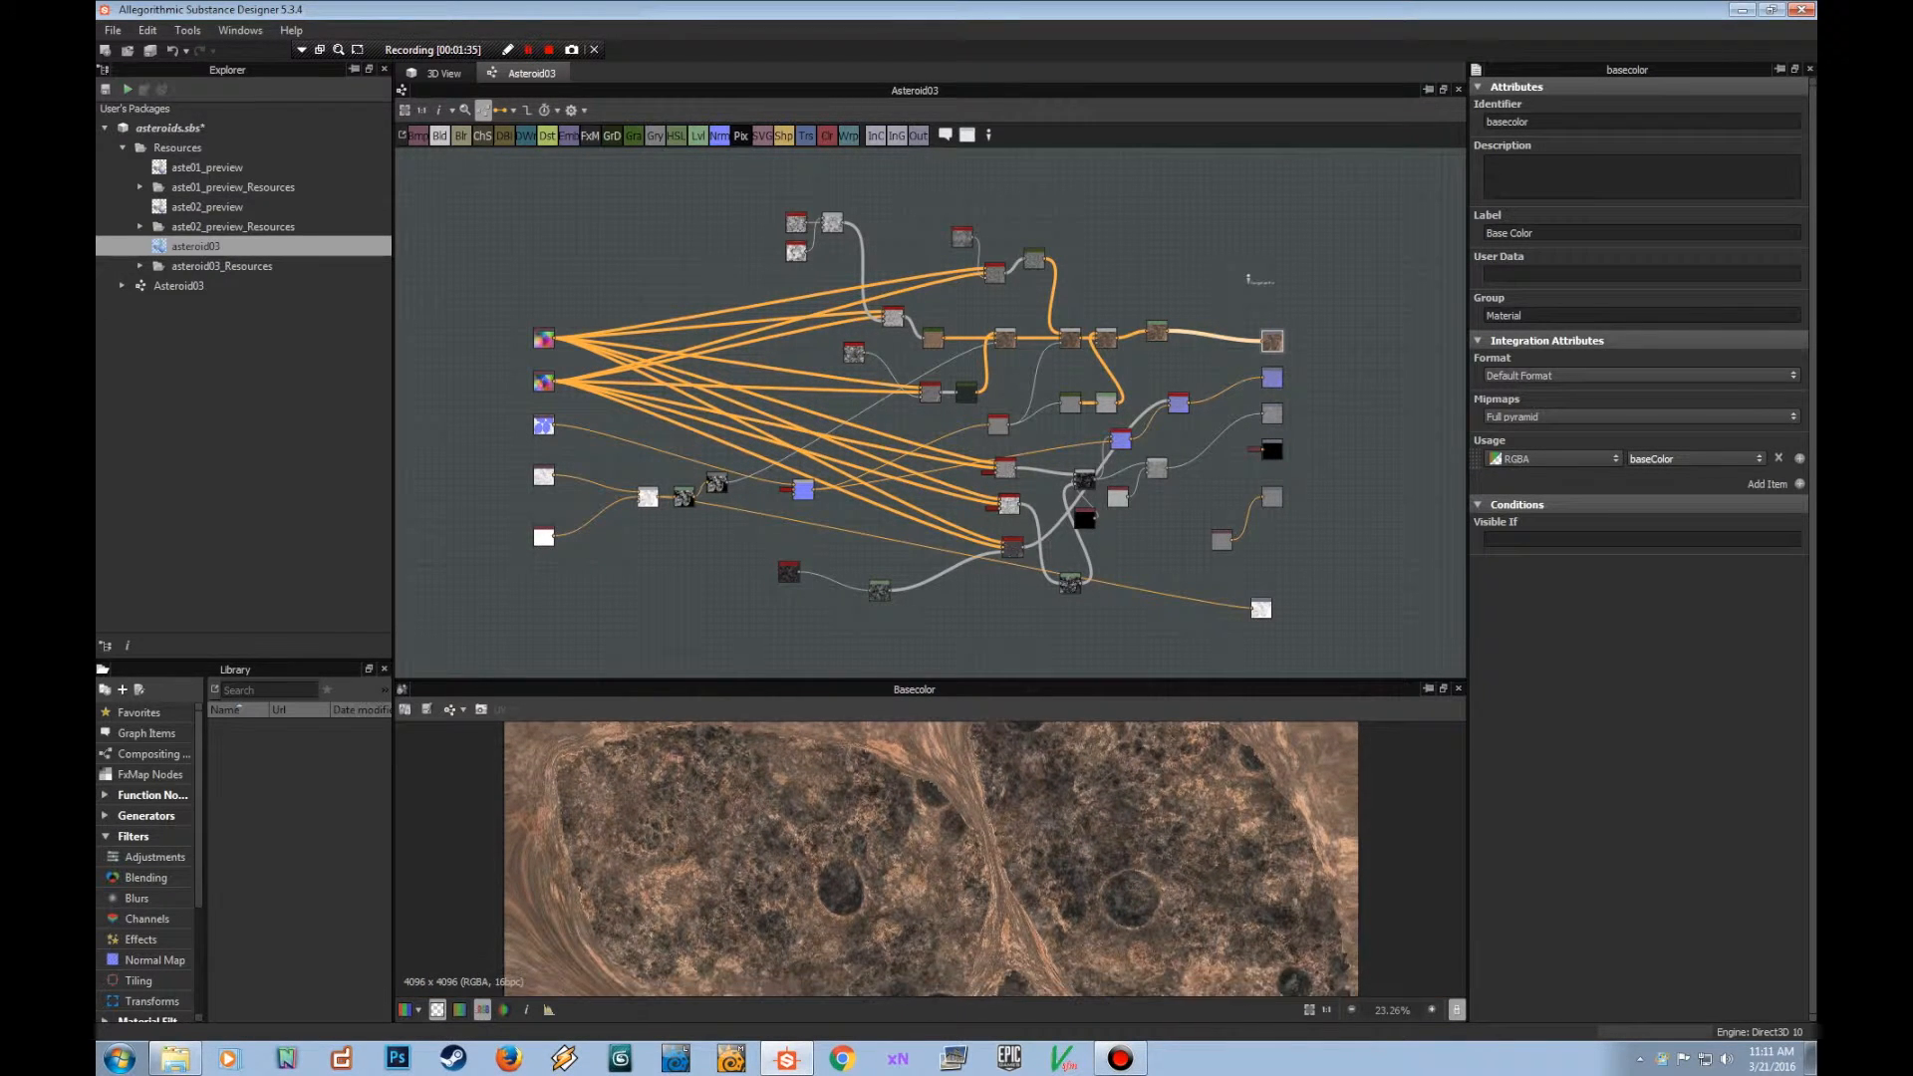
scroll(931, 858, "down", 1)
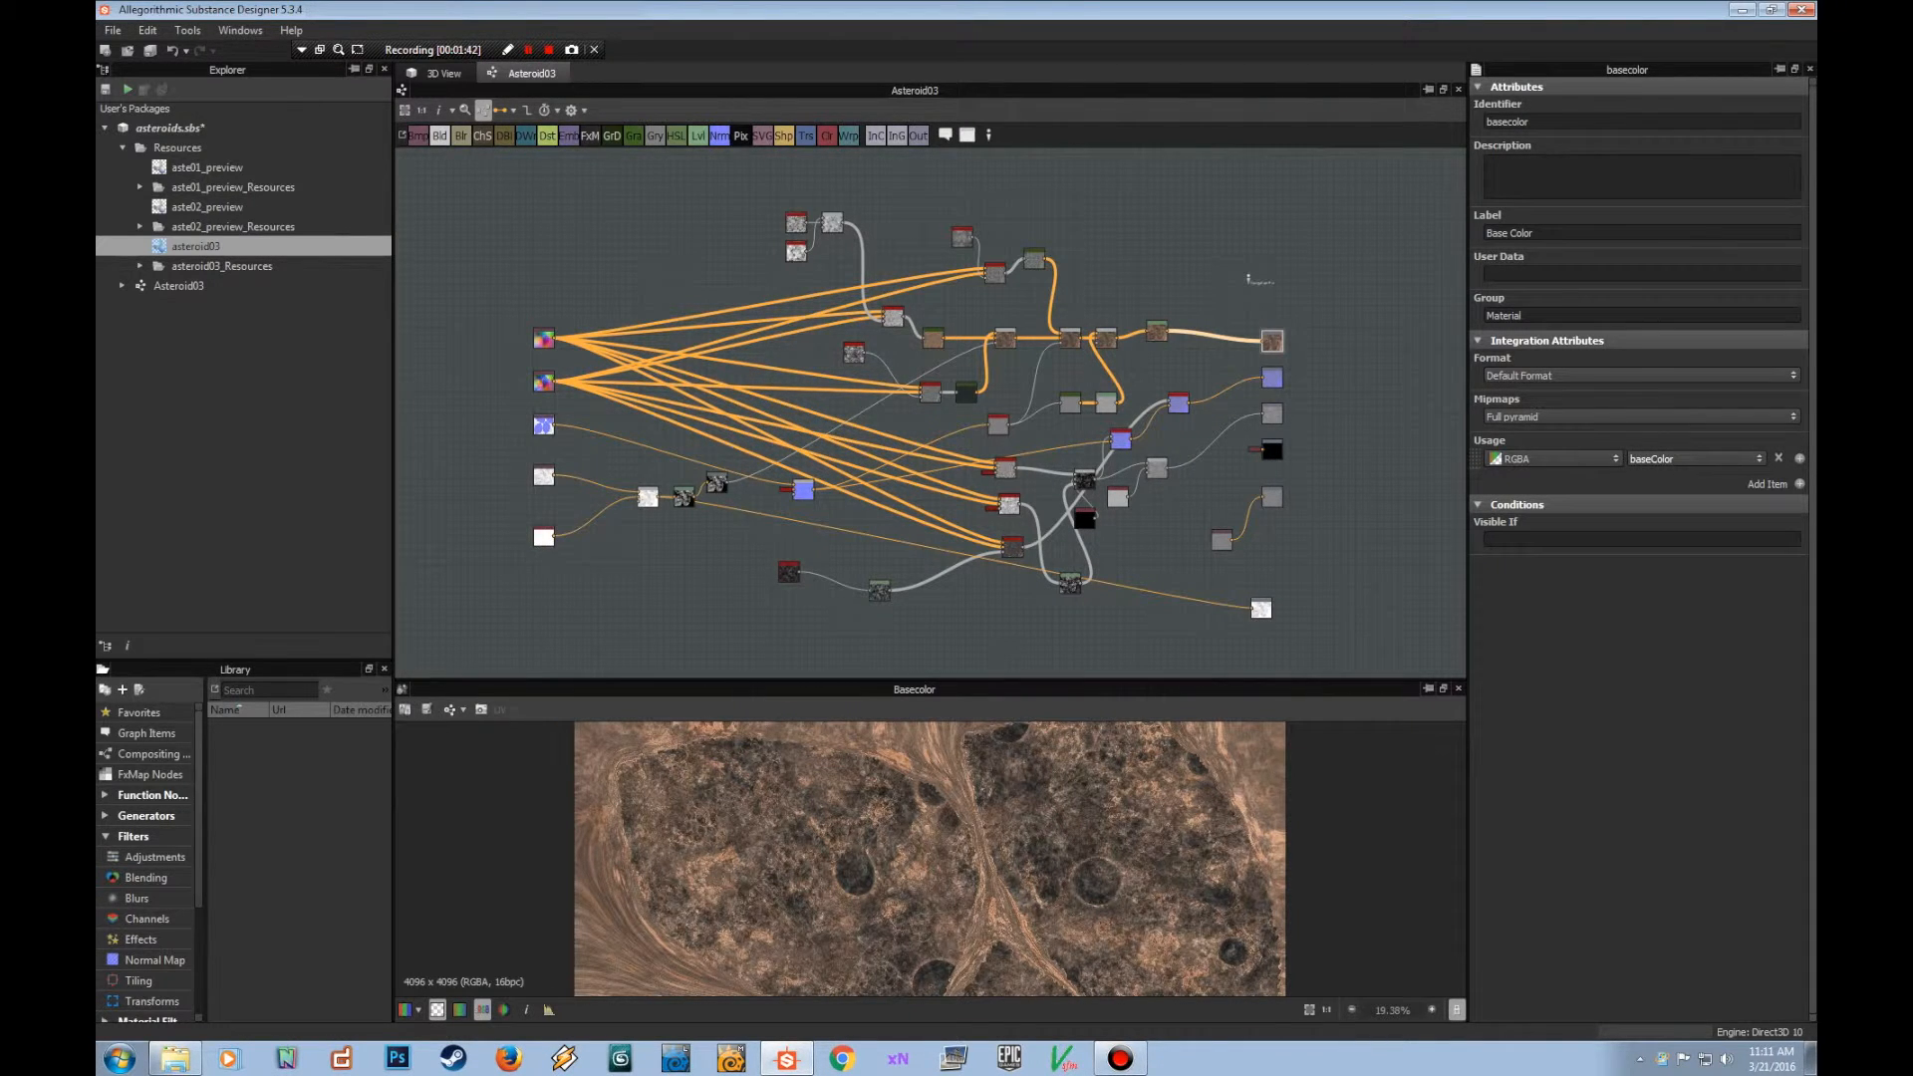
scroll(930, 858, "up", 1)
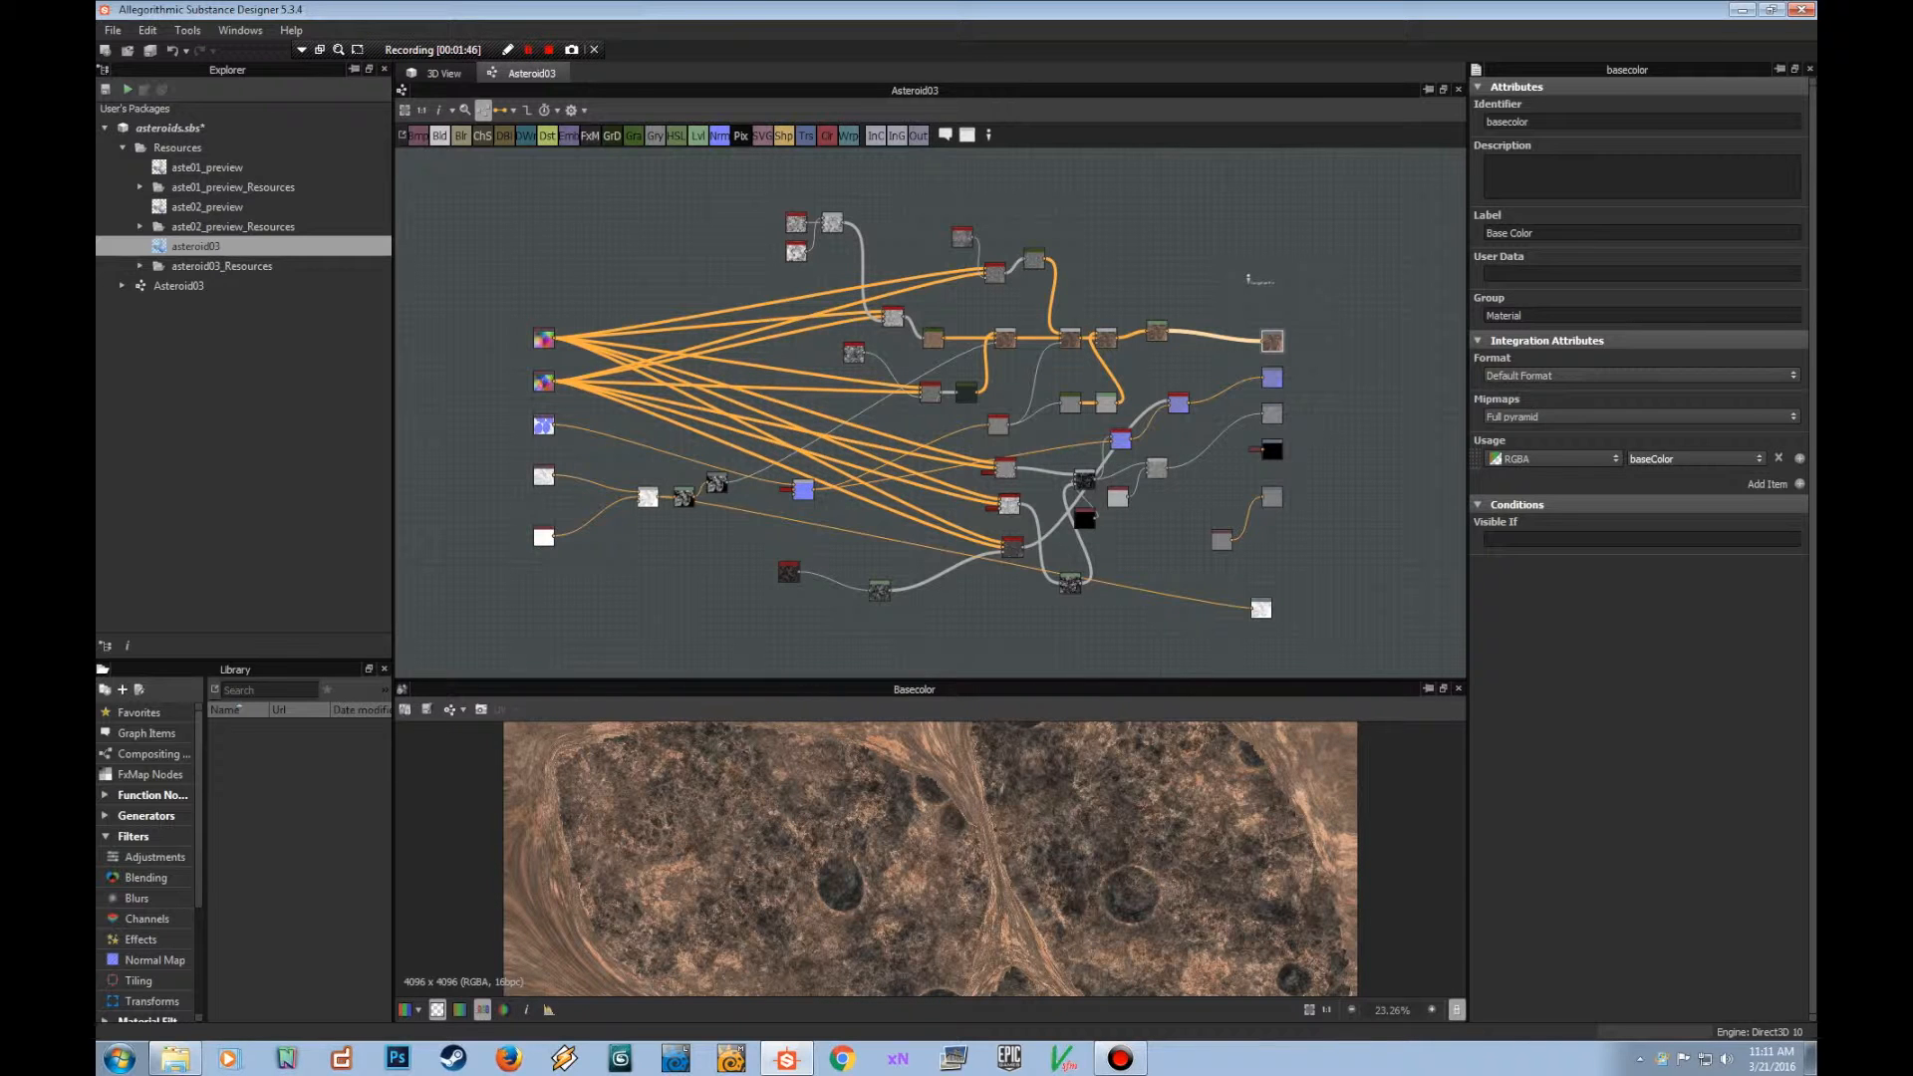
scroll(1061, 623, "up", 1)
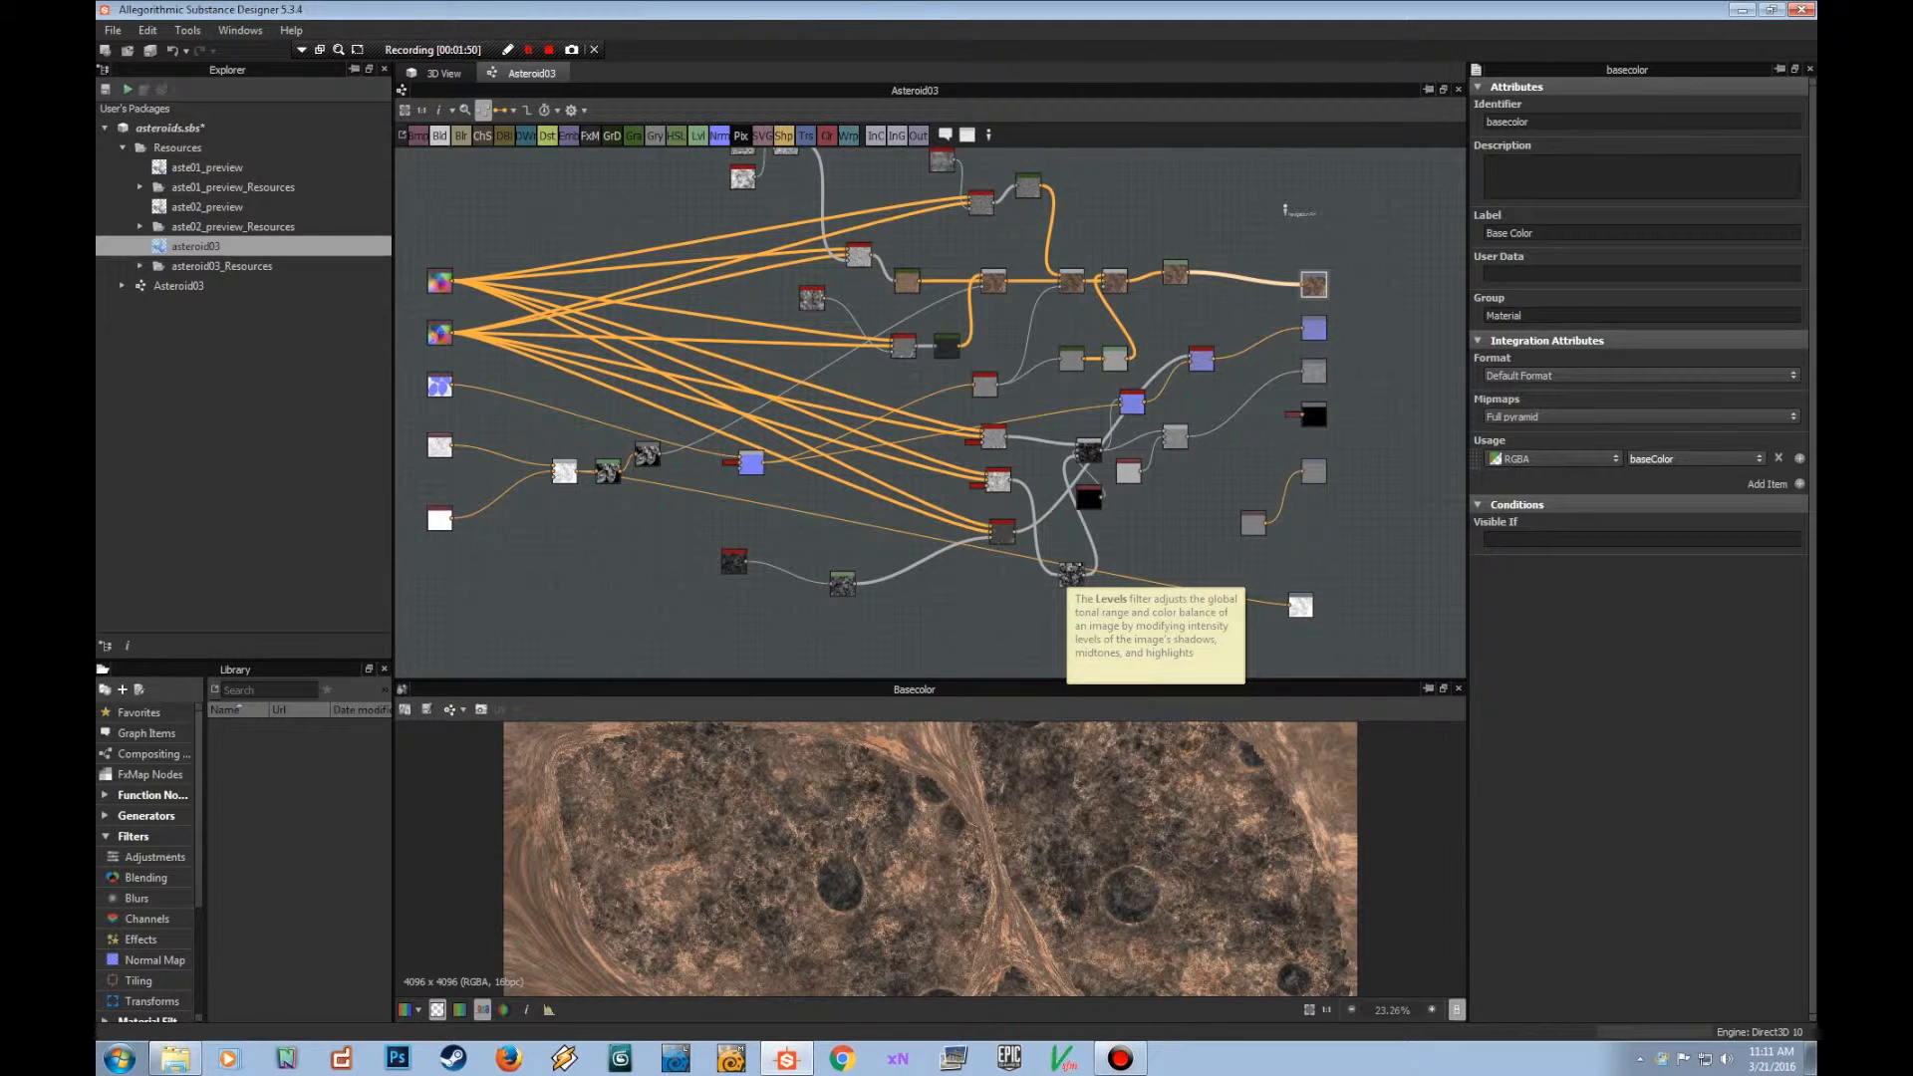
Preview the normal, roughness, base color, height and metallic outputs of the graph one after another.
left_click(1314, 326)
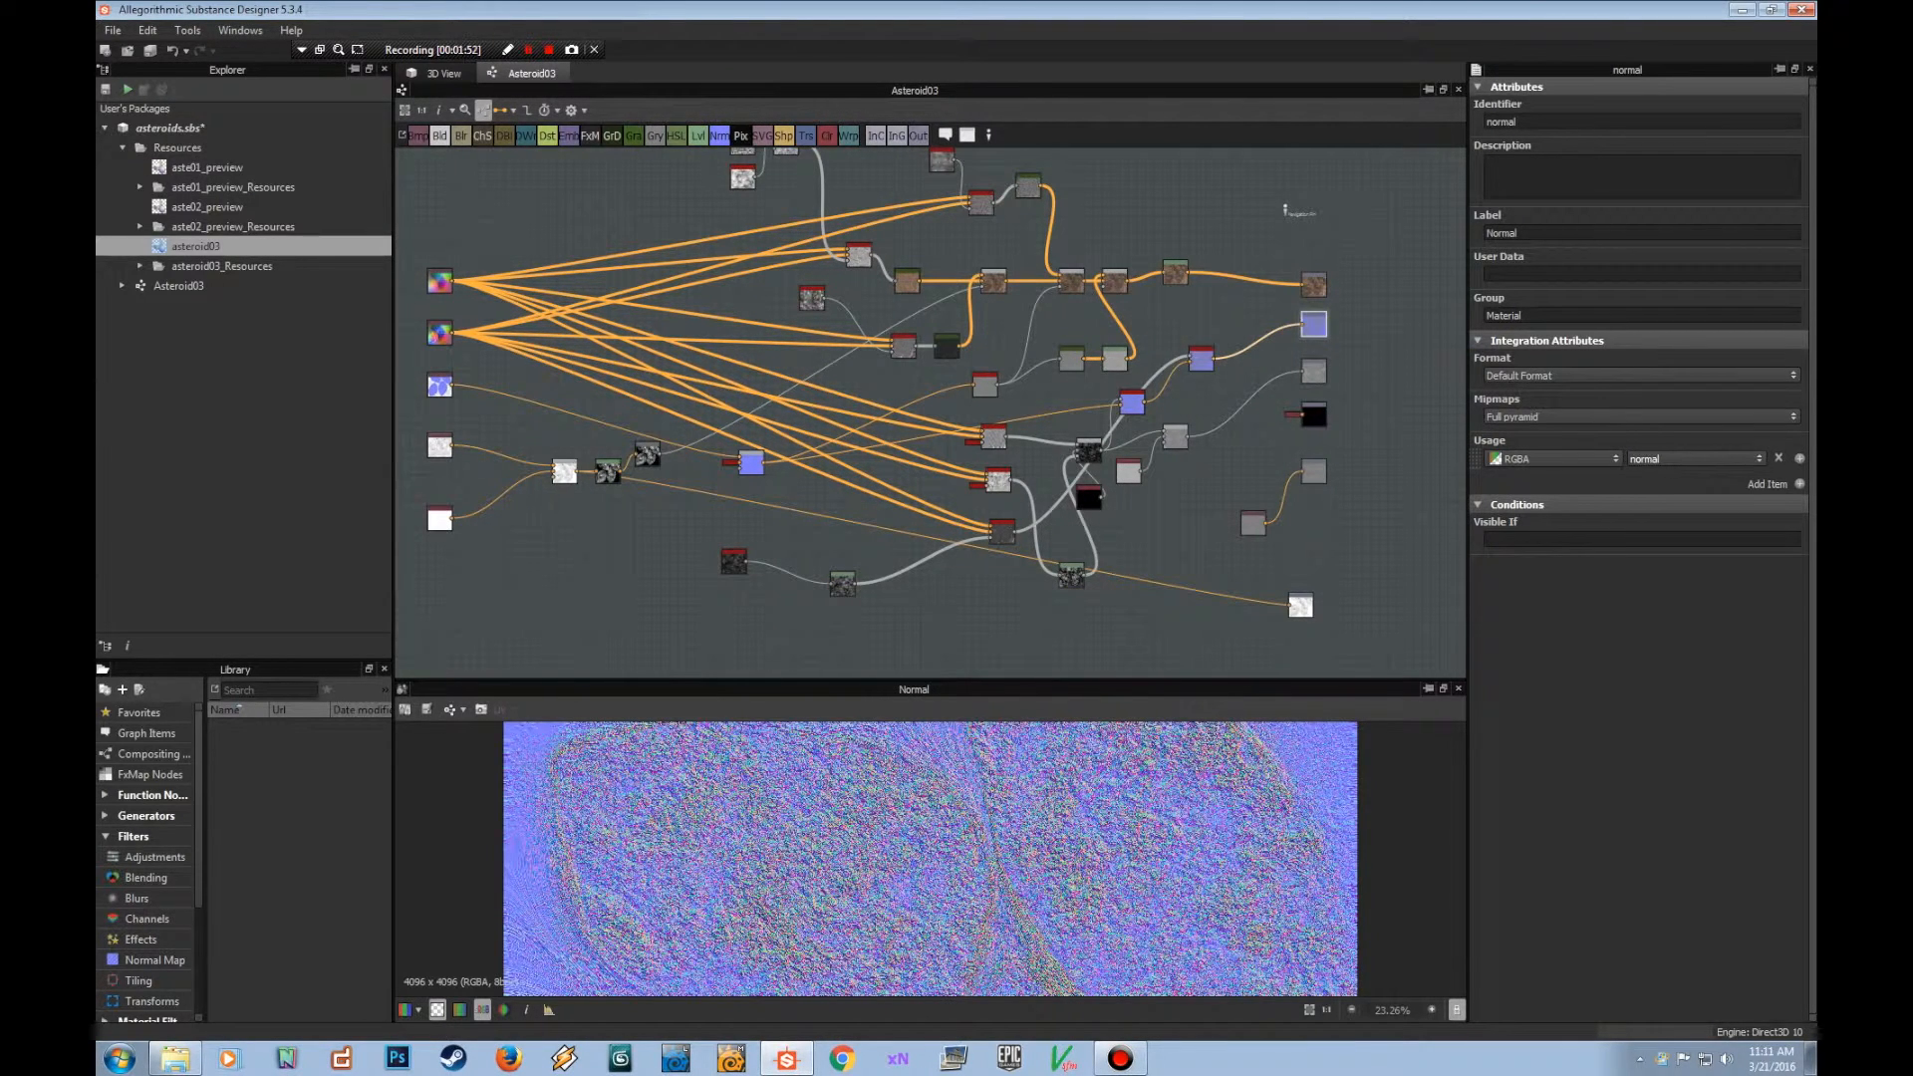
left_click(1314, 370)
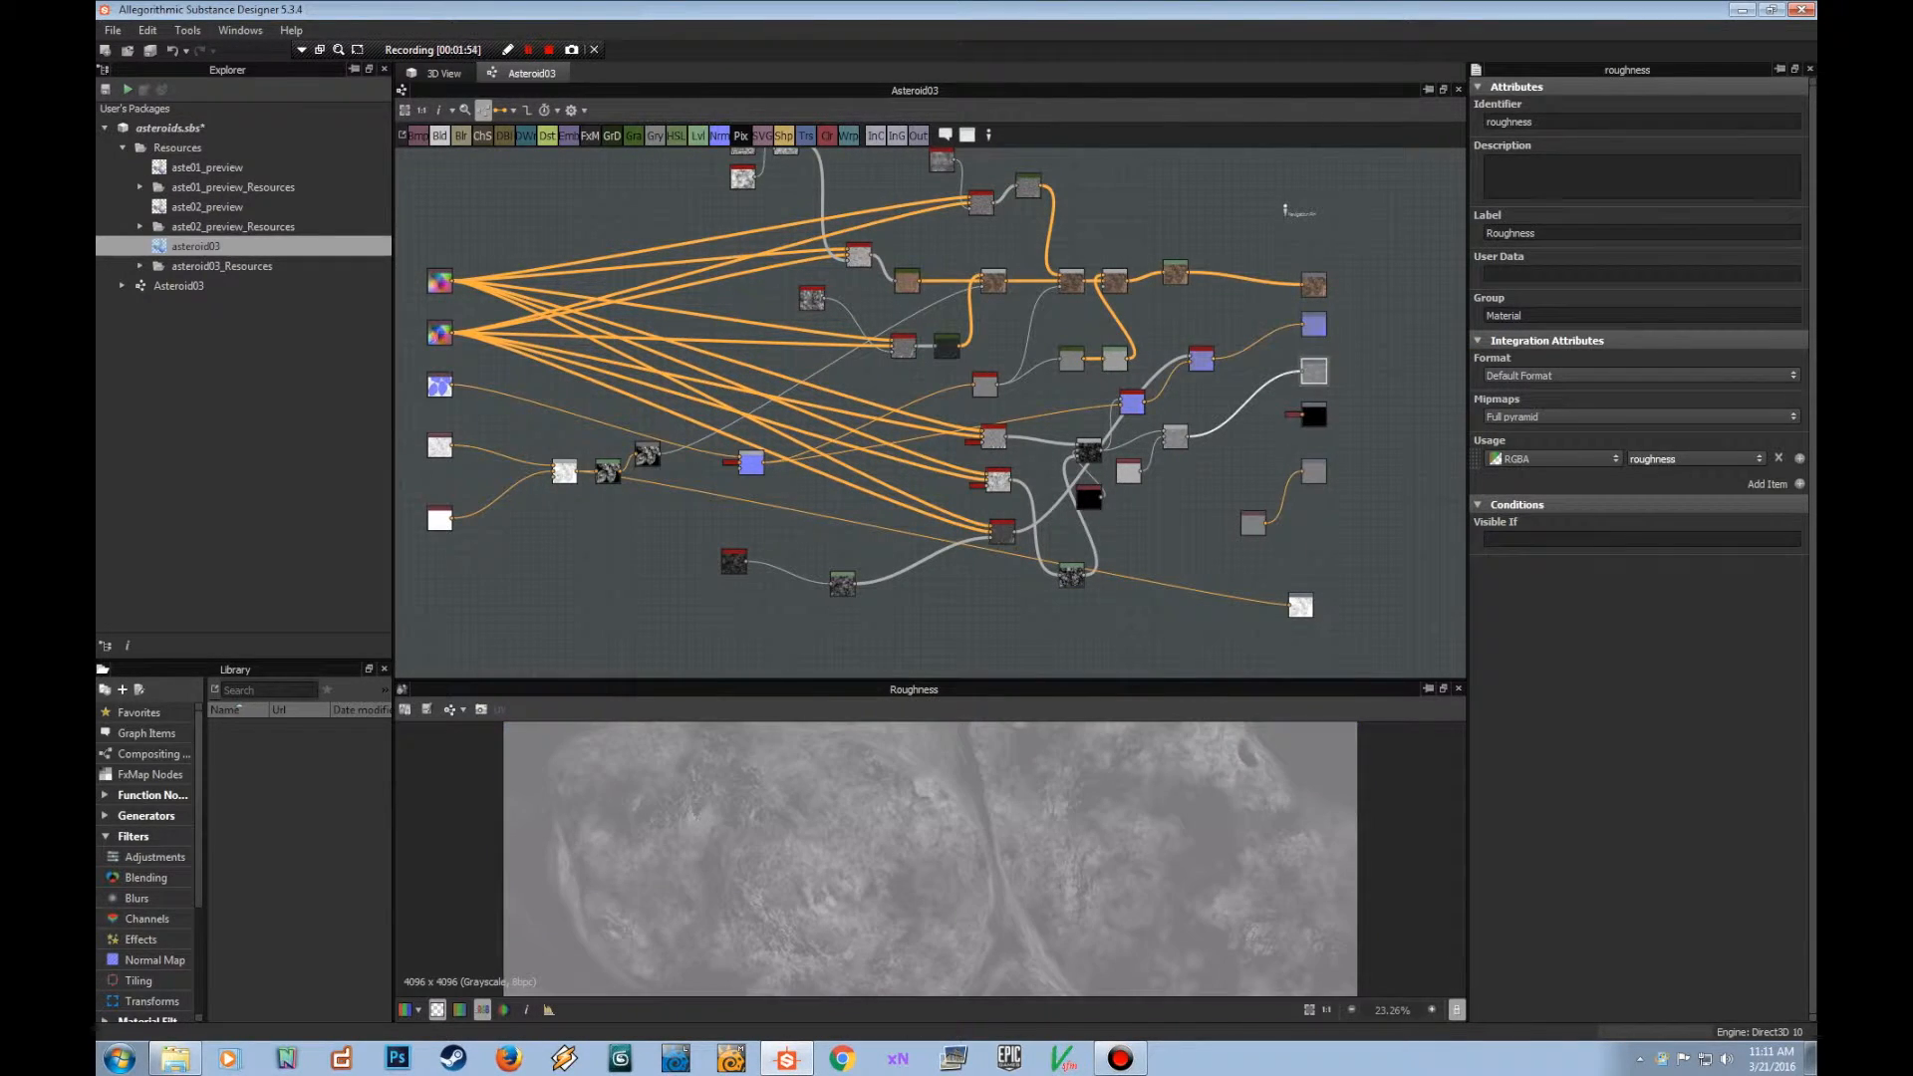
double_click(1314, 285)
double_click(1314, 325)
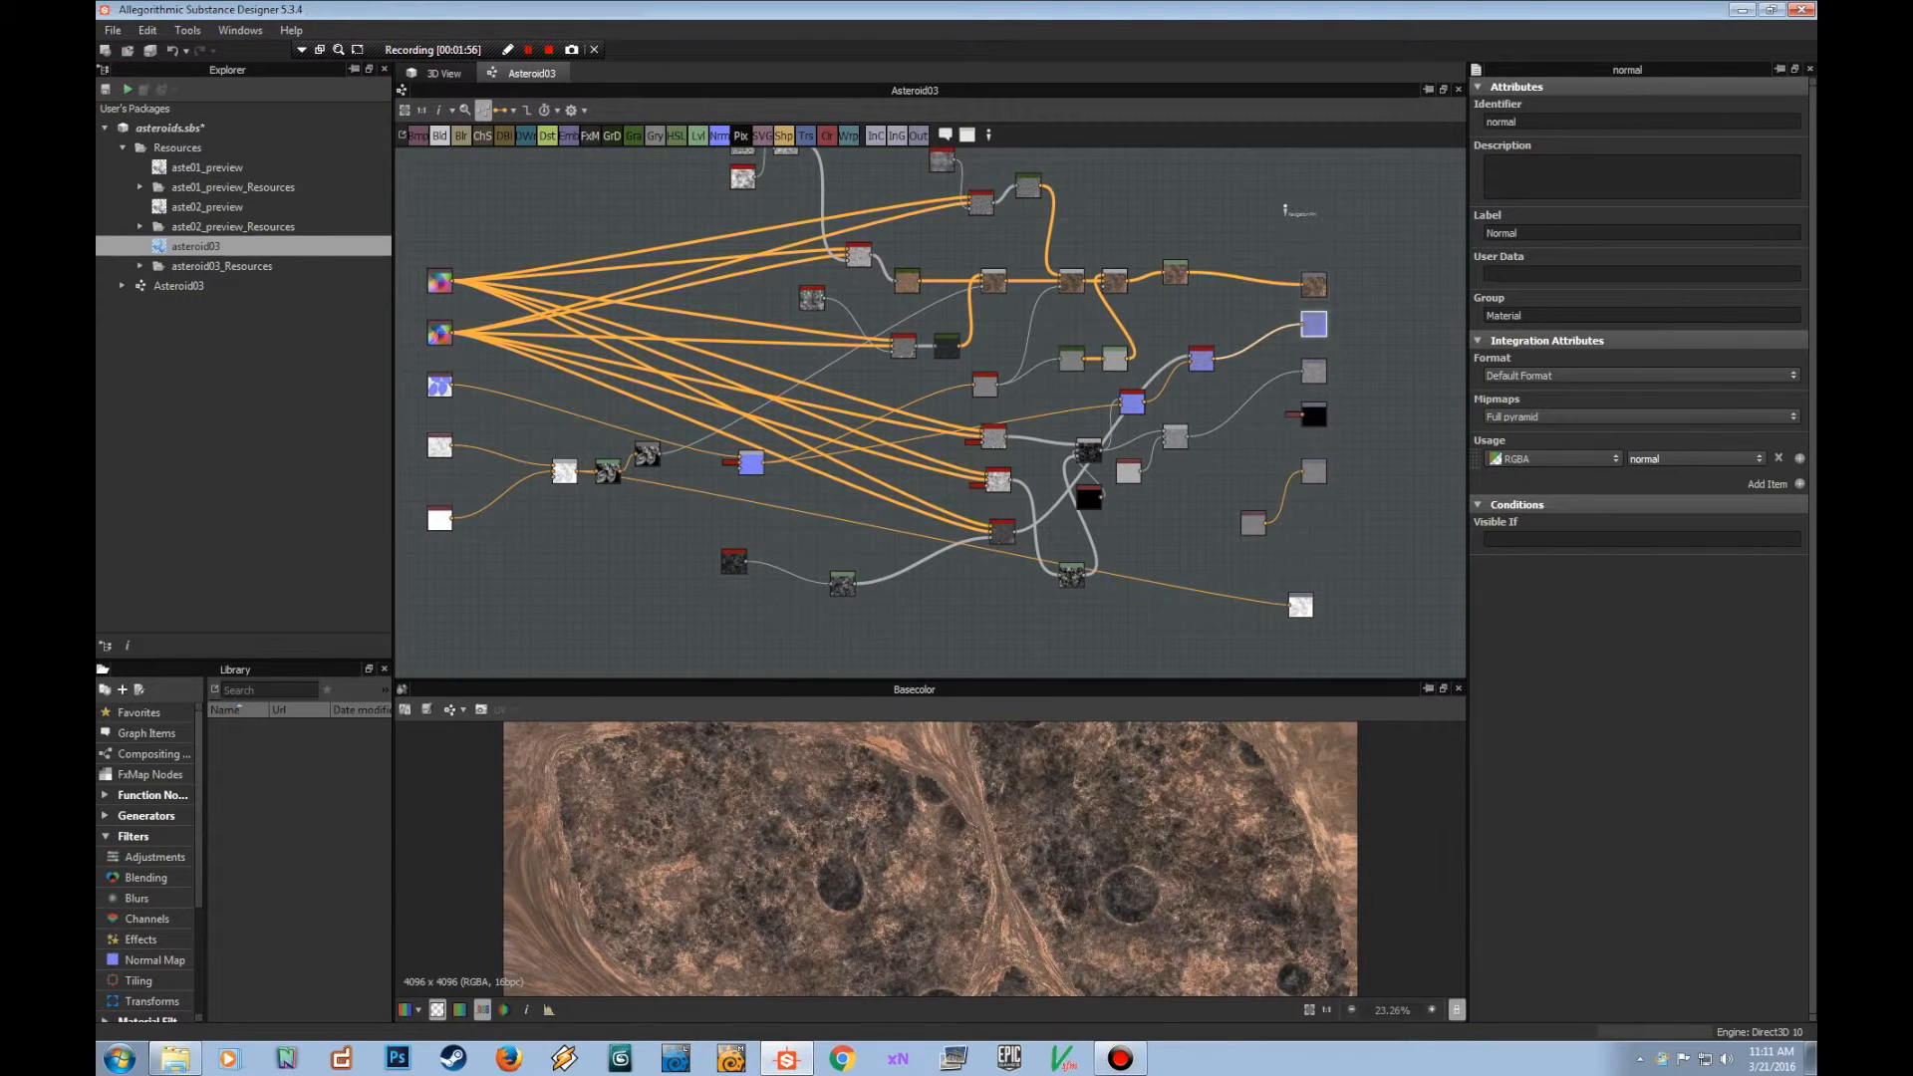
left_click(1314, 372)
left_click(1314, 372)
double_click(1314, 471)
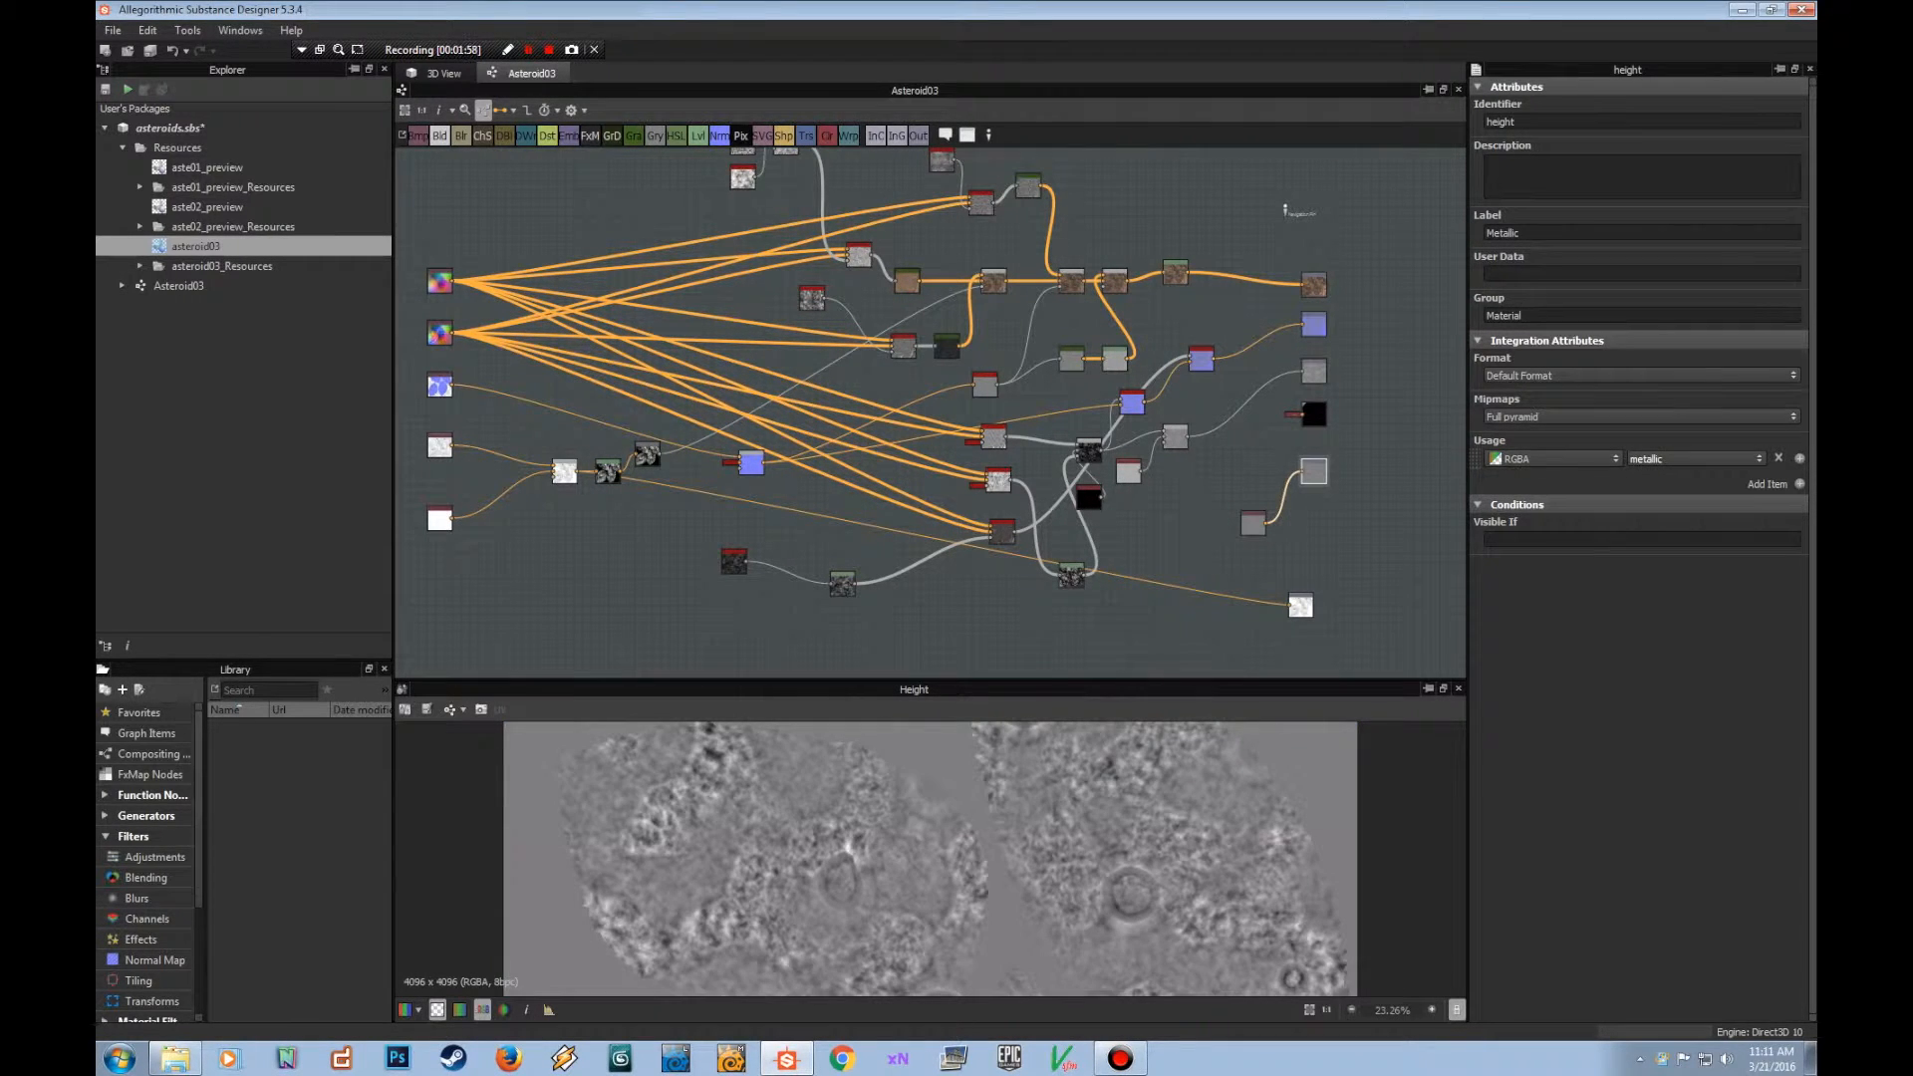
left_click(1314, 414)
double_click(1313, 414)
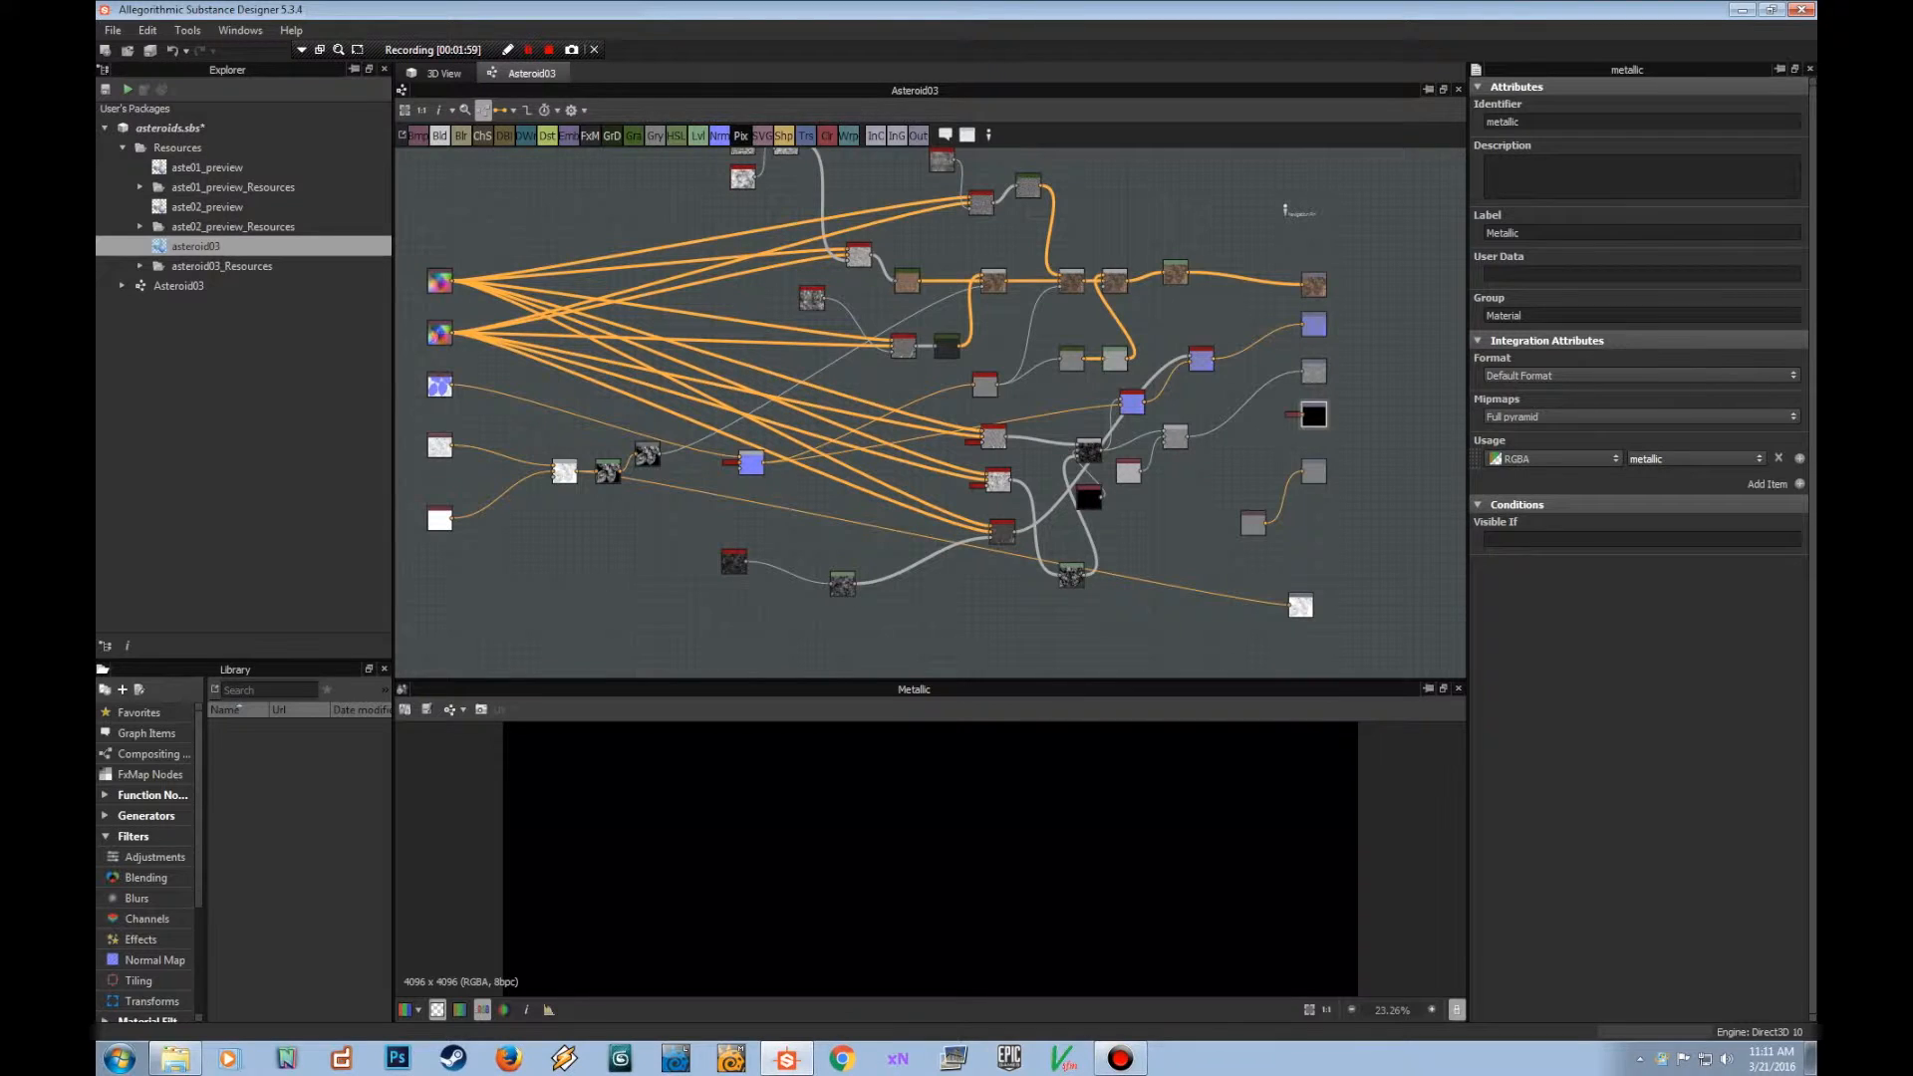
Show the asteroid model in the 3D view and switch its renderer to OpenGL.
left_click(435, 73)
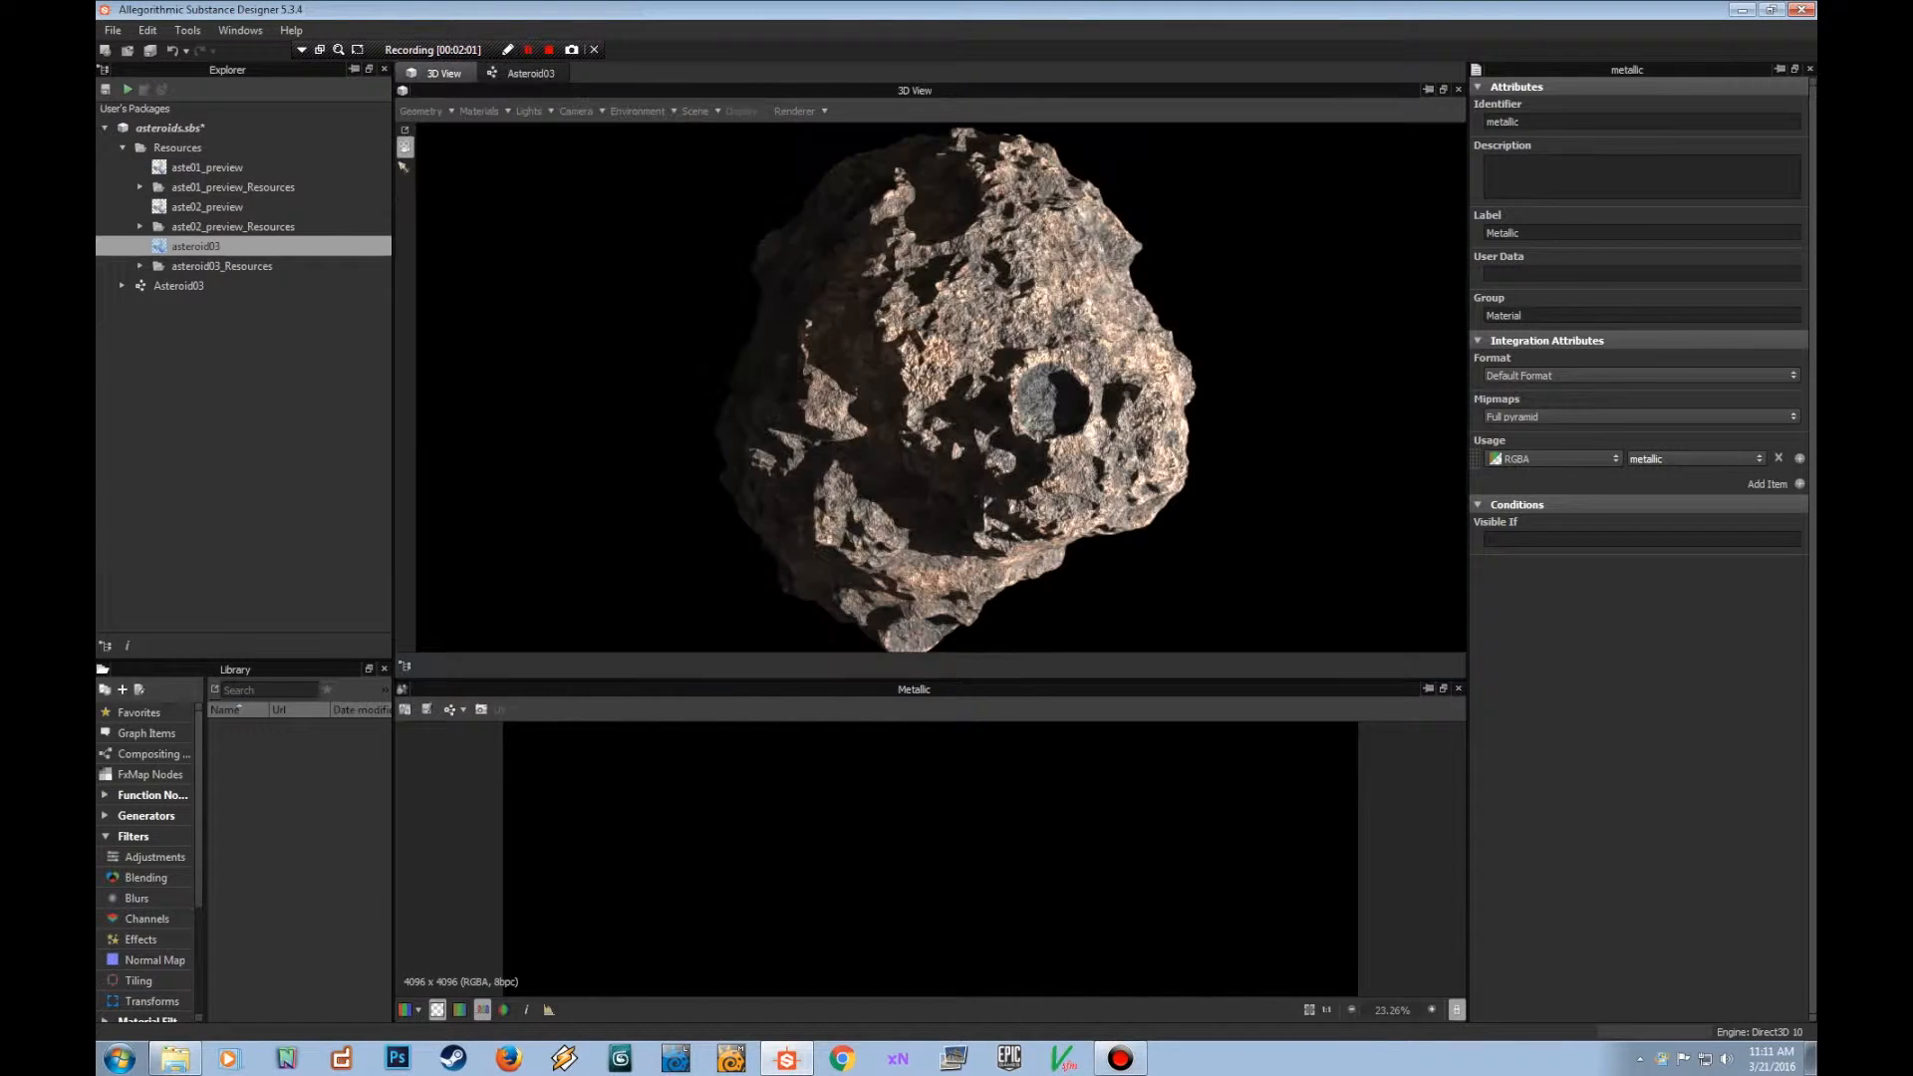
scroll(940, 388, "down", 1)
mouse_move(996, 398)
left_mouse_down()
mouse_move(846, 398)
mouse_move(1006, 403)
left_mouse_up()
scroll(941, 388, "up", 5)
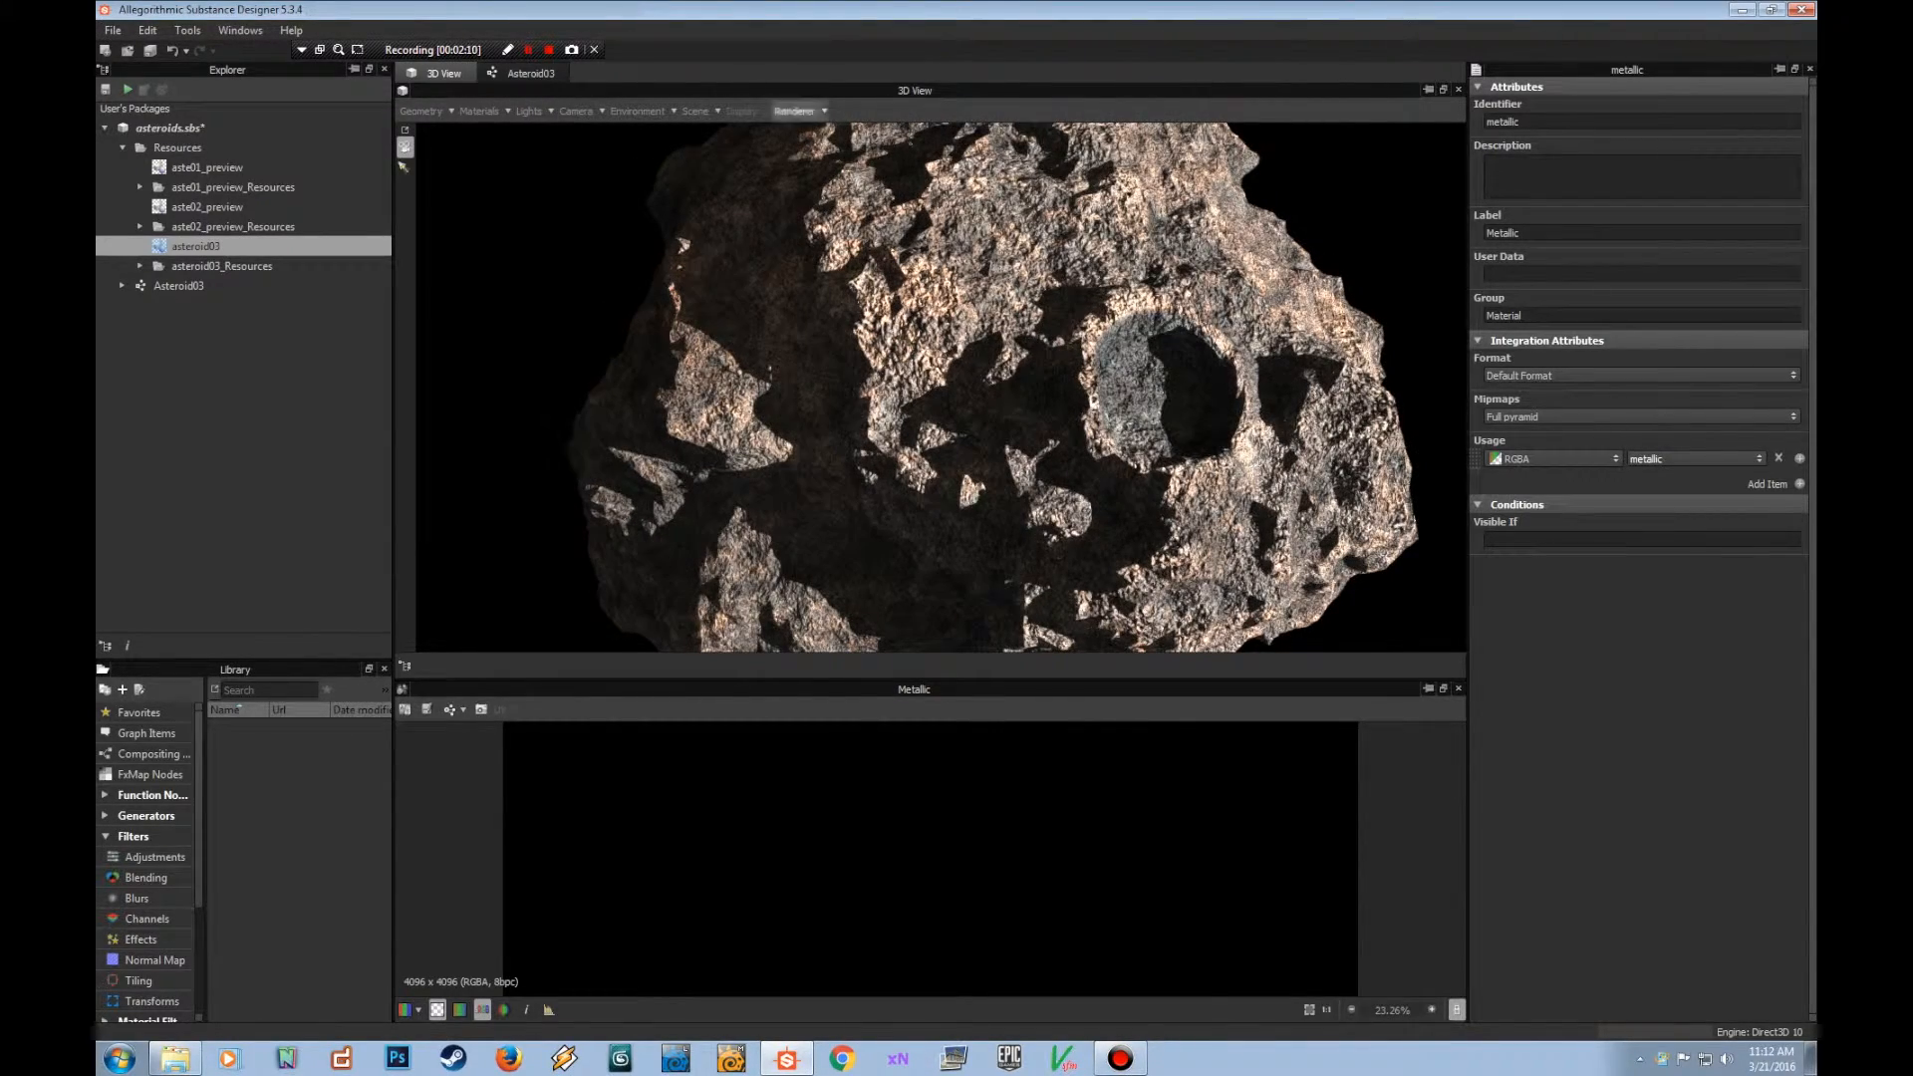
left_click(797, 112)
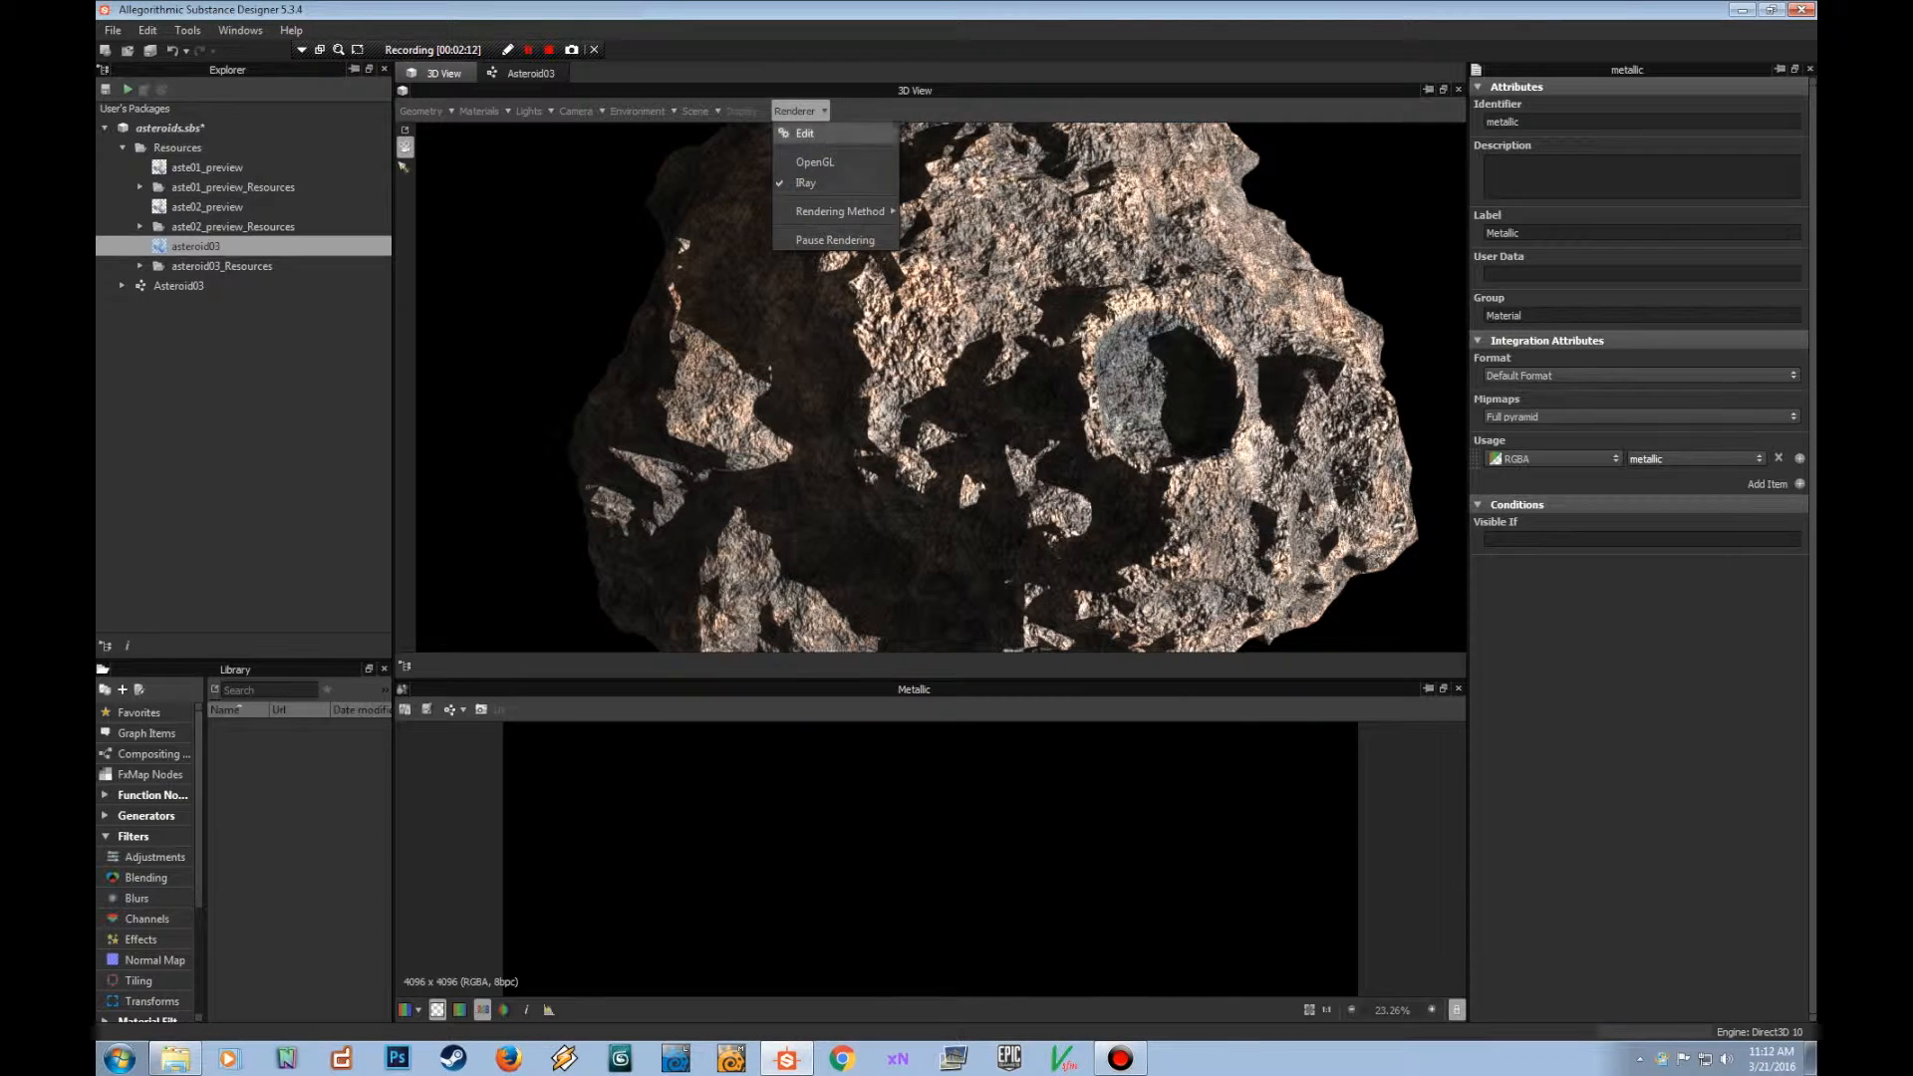
left_click(819, 162)
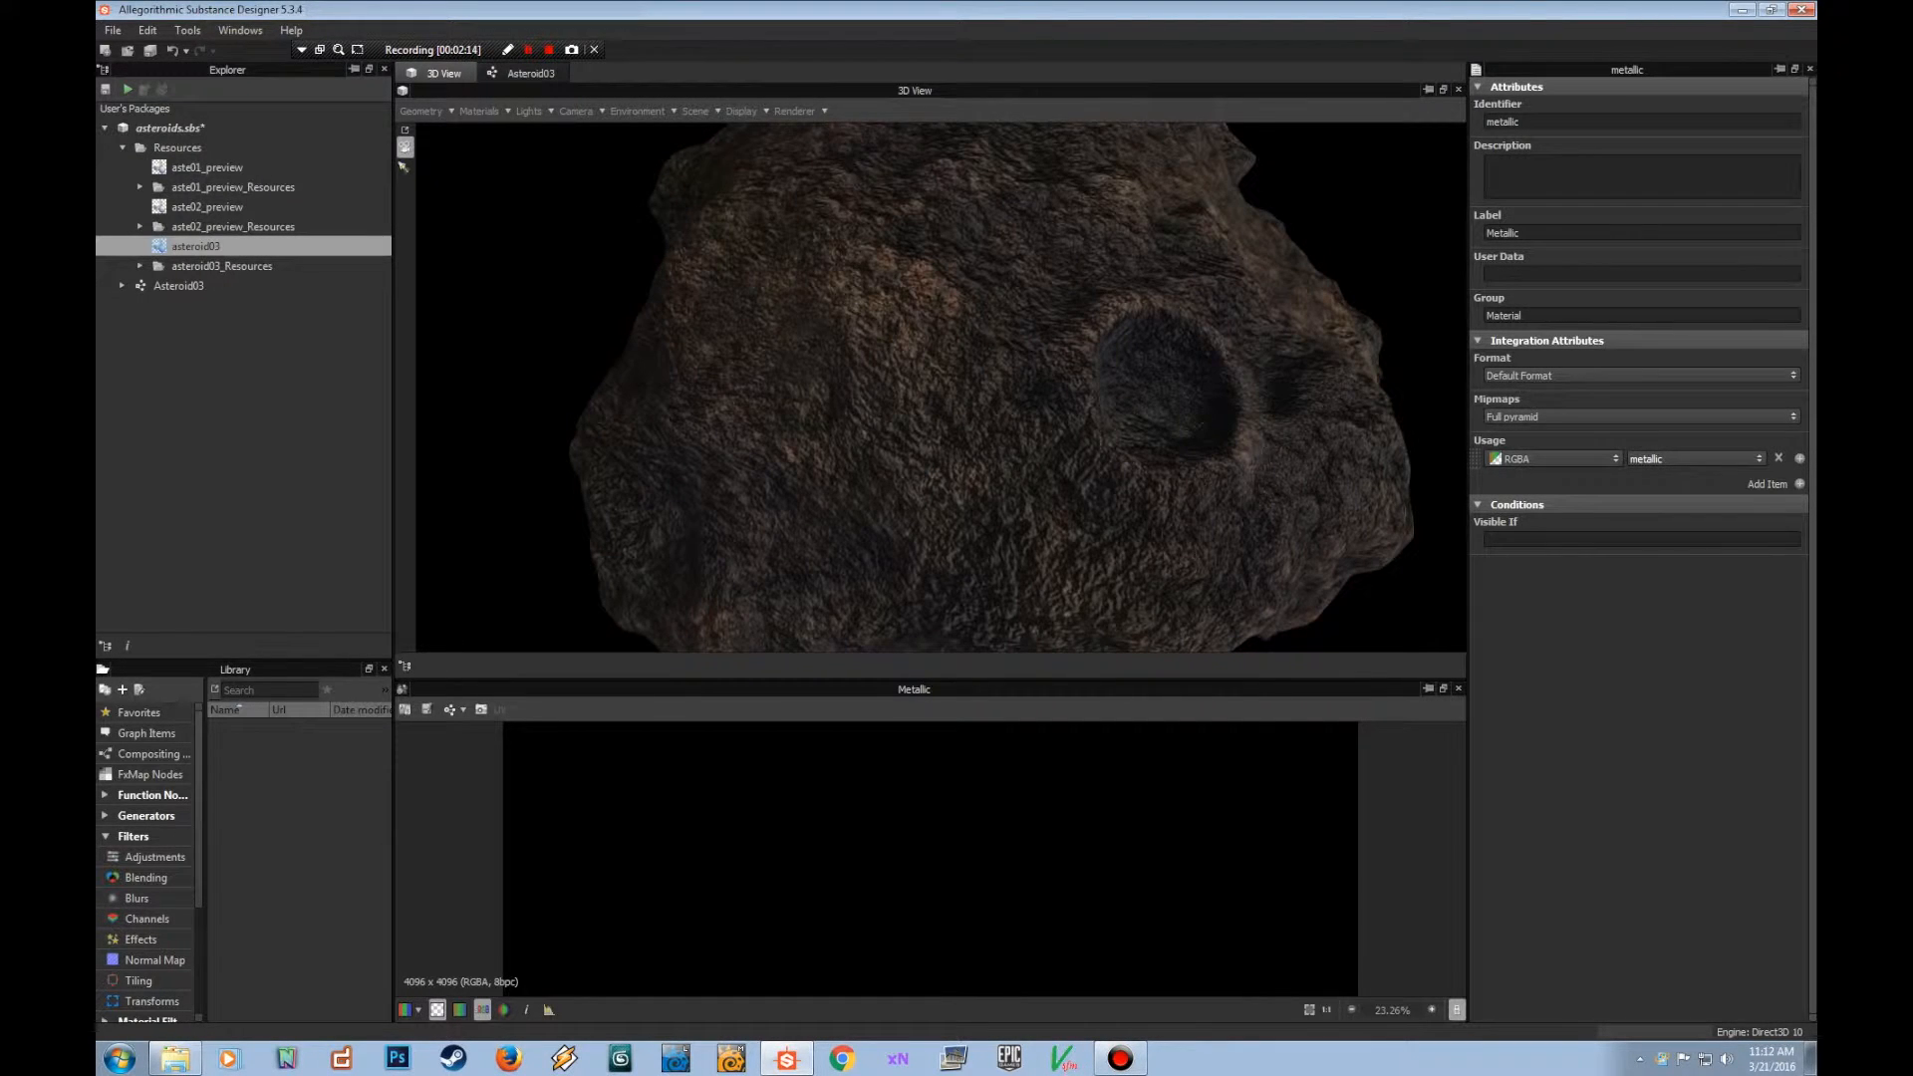
Review the 3D View preferences, including the texture size and IRay hardware settings, and close them without changes.
left_click(113, 31)
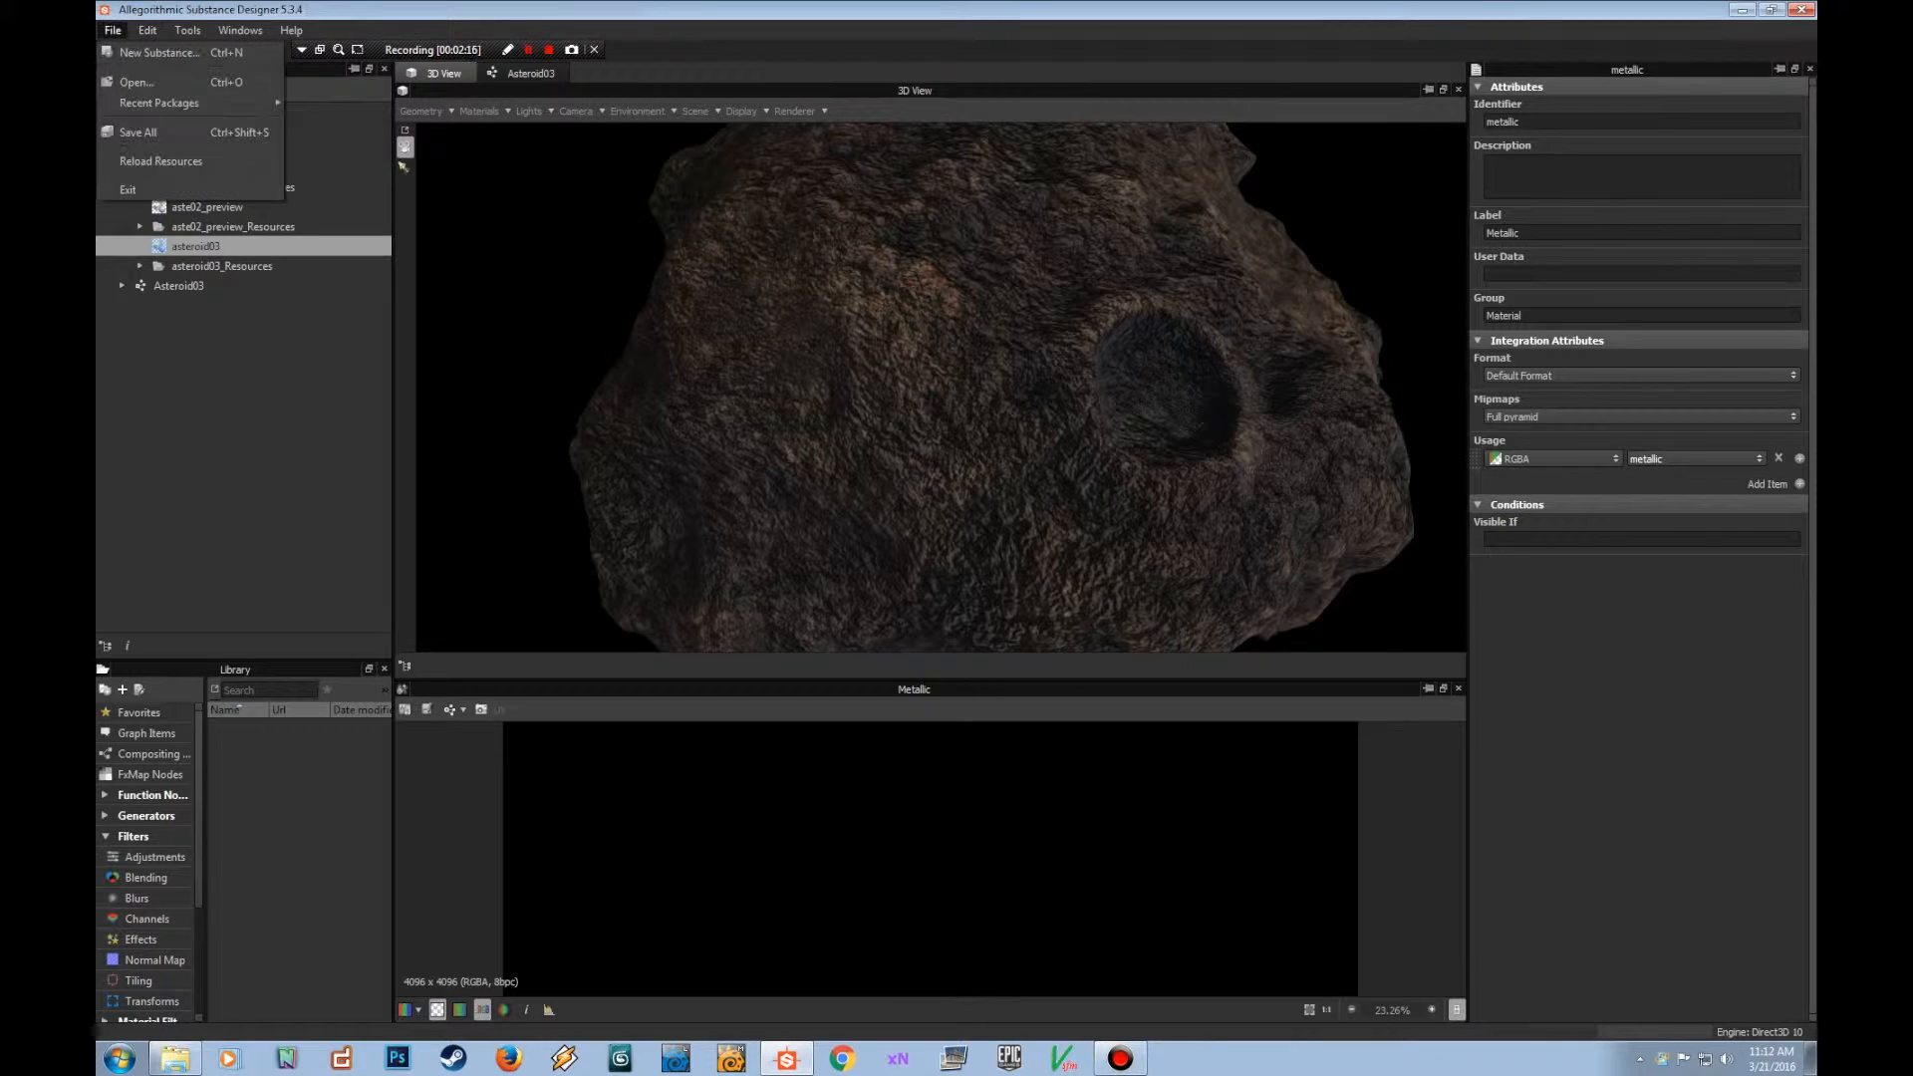
mouse_move(187, 31)
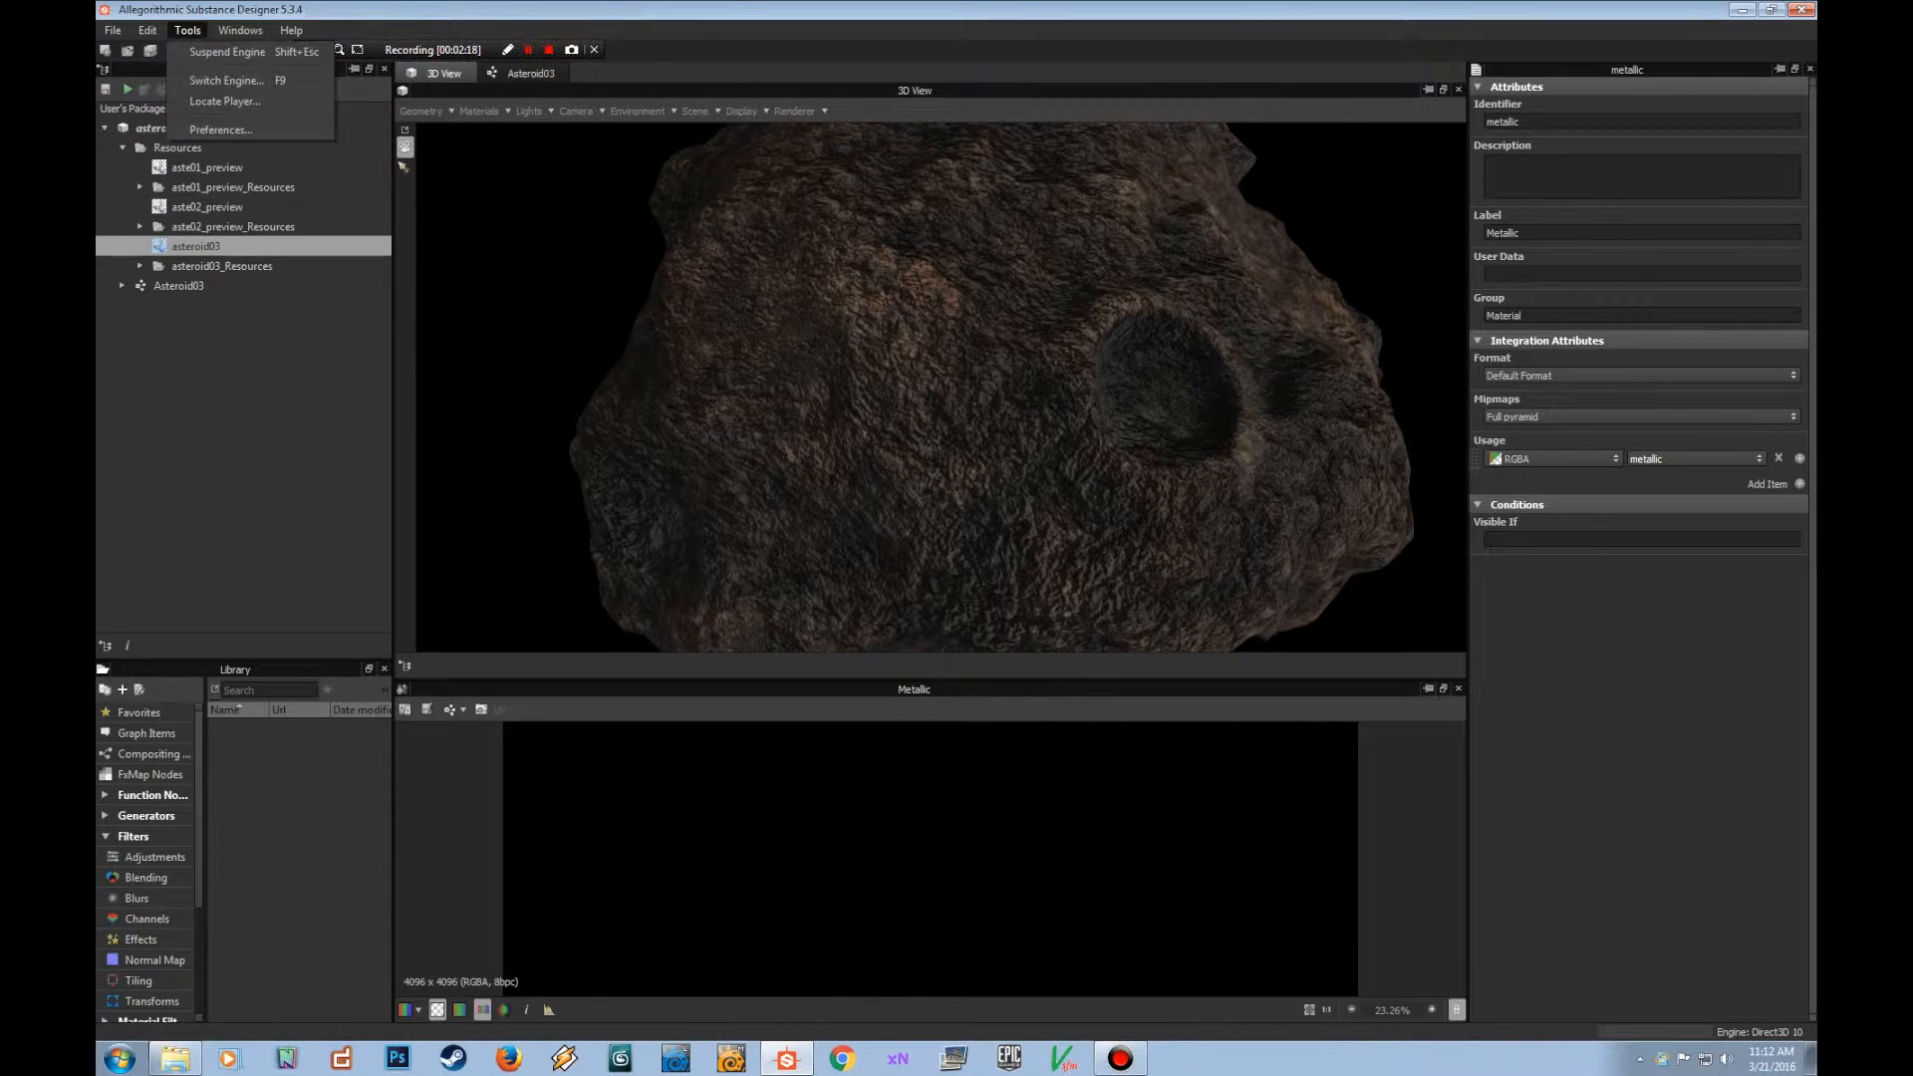
left_click(221, 130)
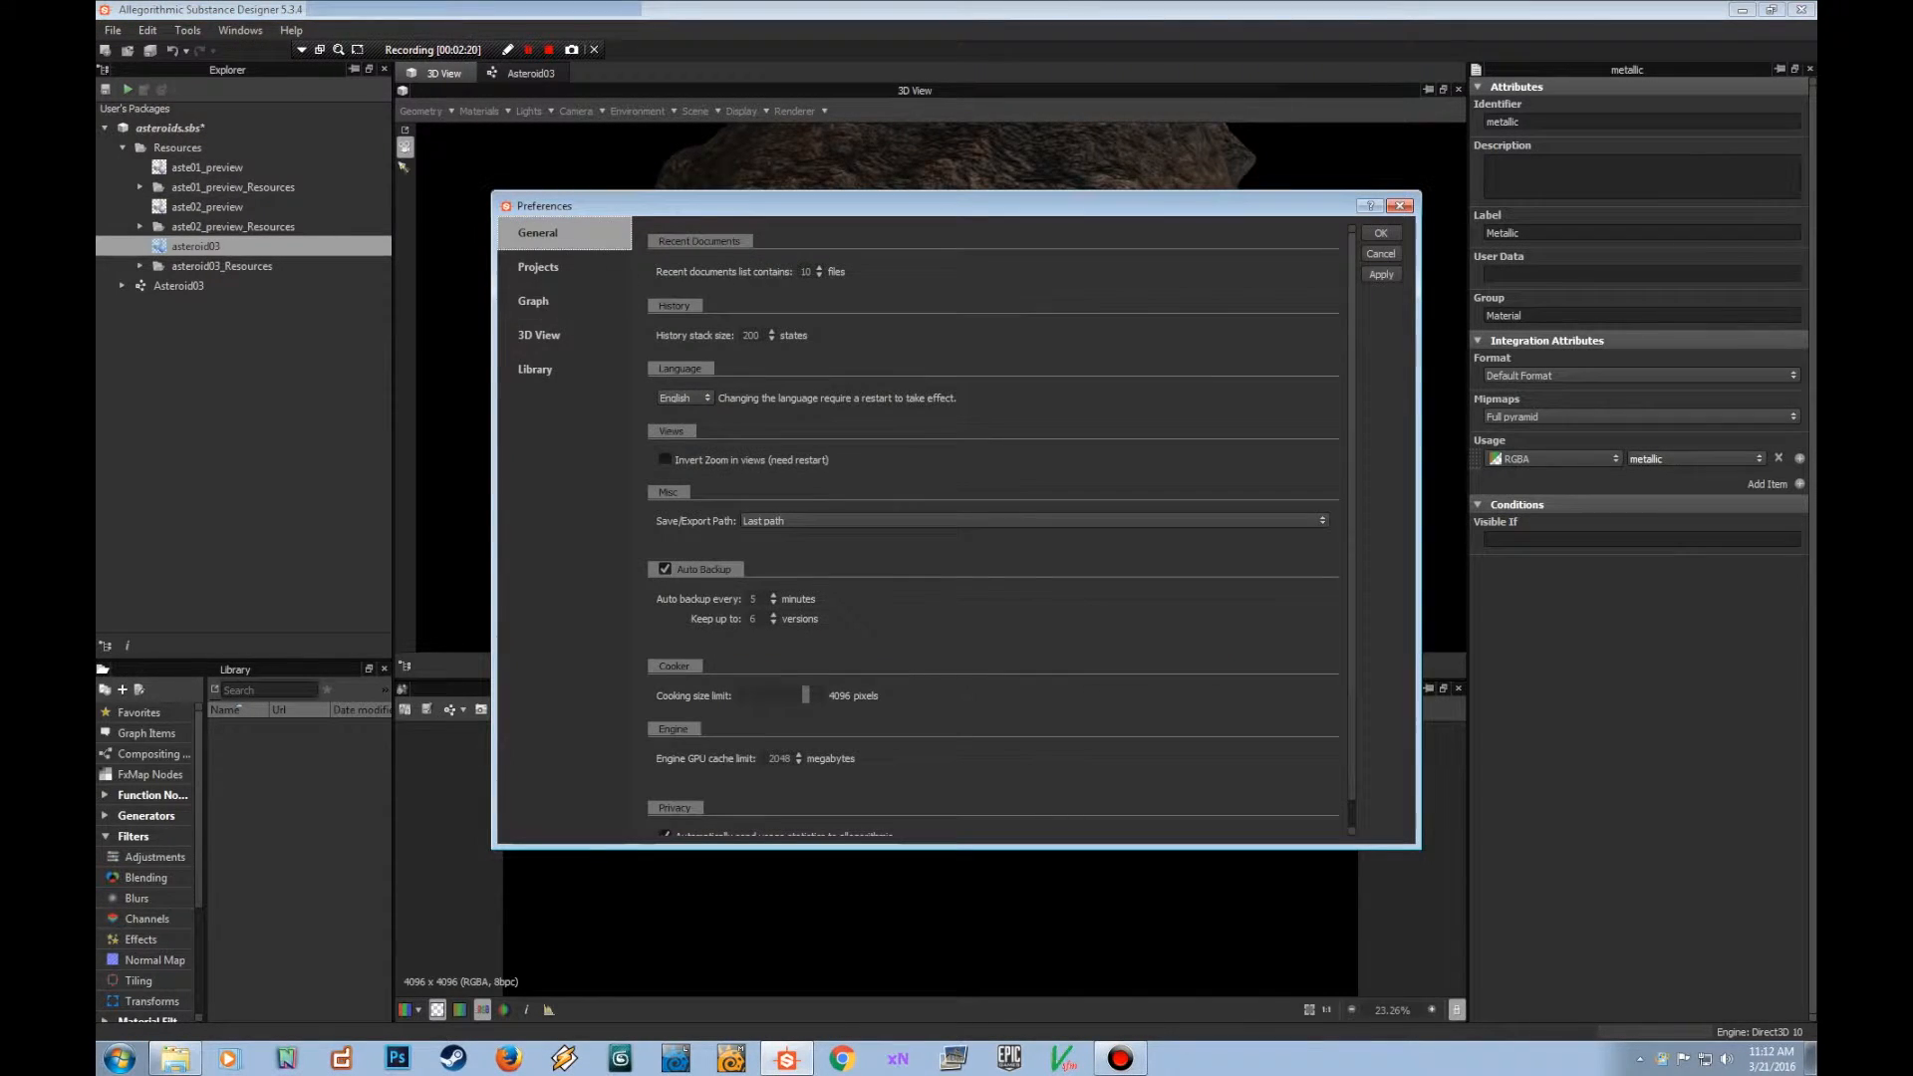
left_click(543, 335)
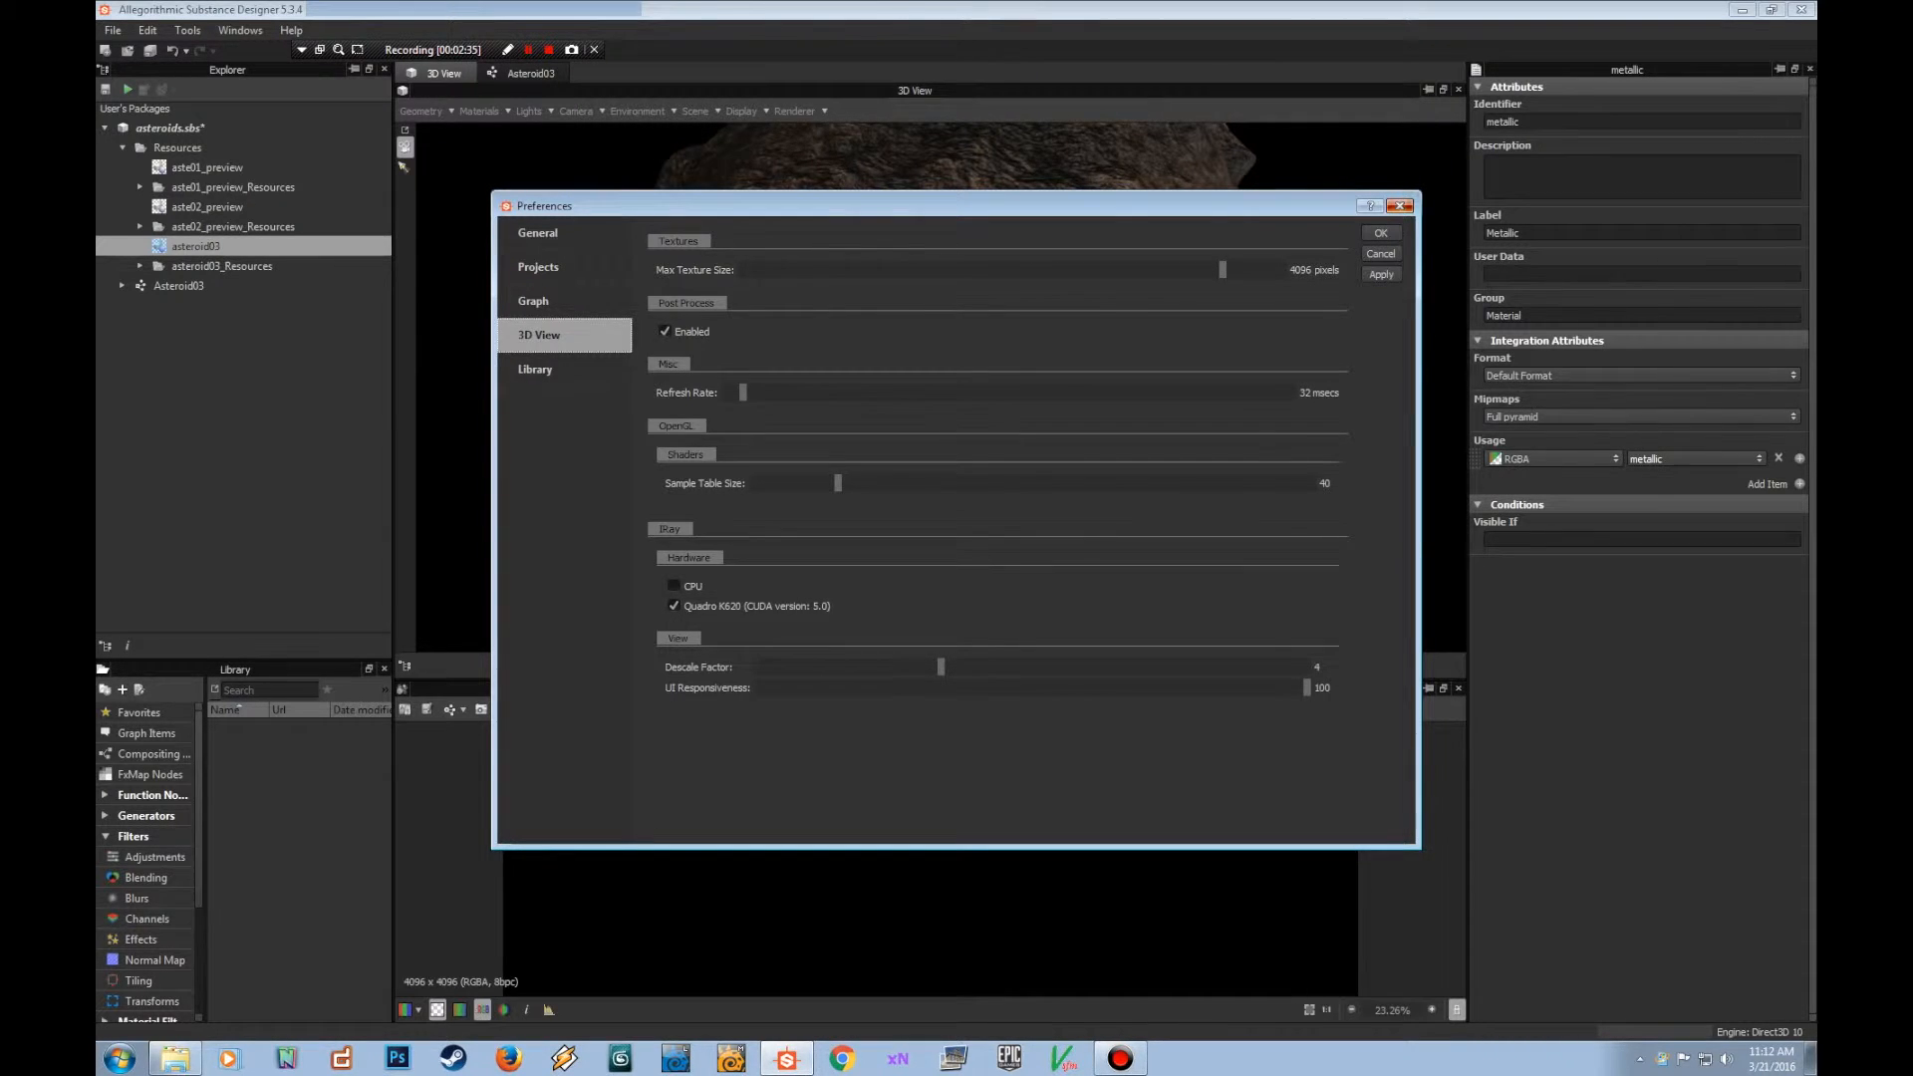
left_click(1400, 205)
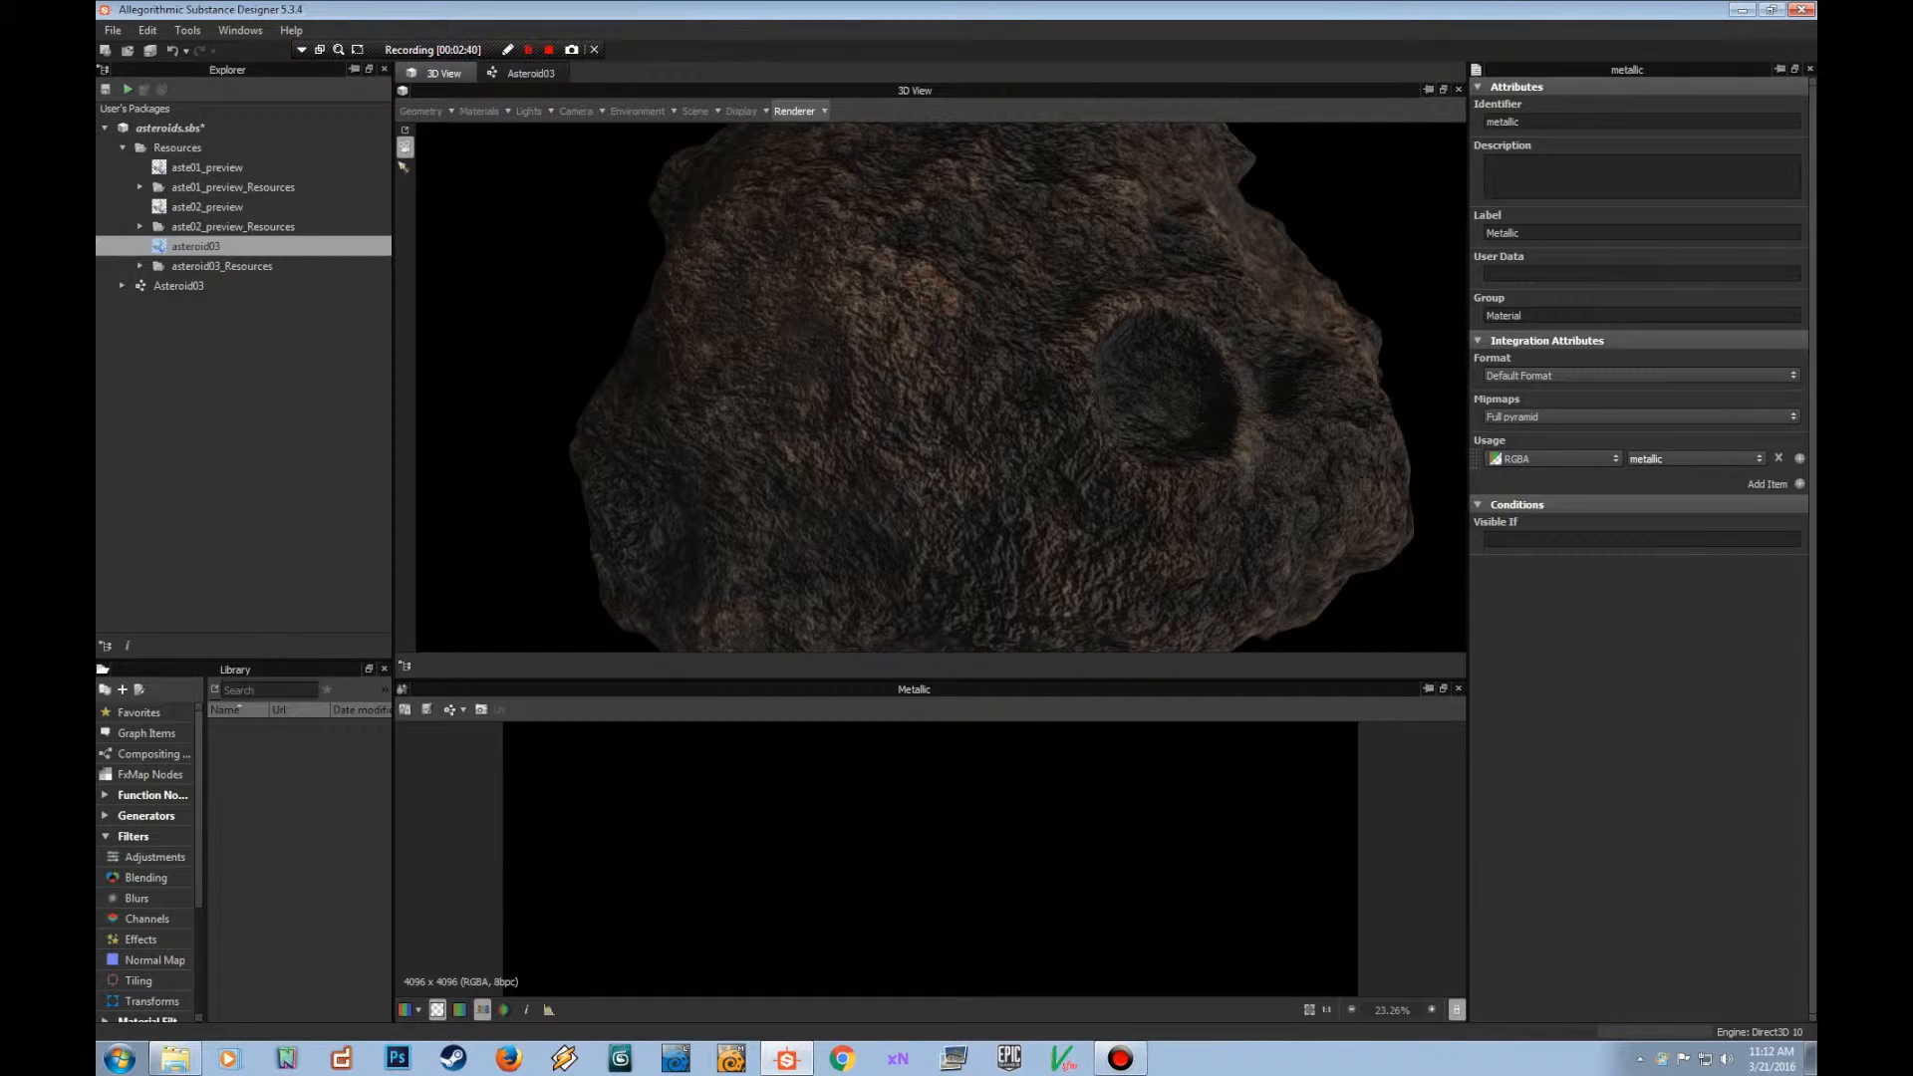
Switch the 3D view's renderer to IRay and examine the asteroid's crater and surface detail up close.
left_click(795, 111)
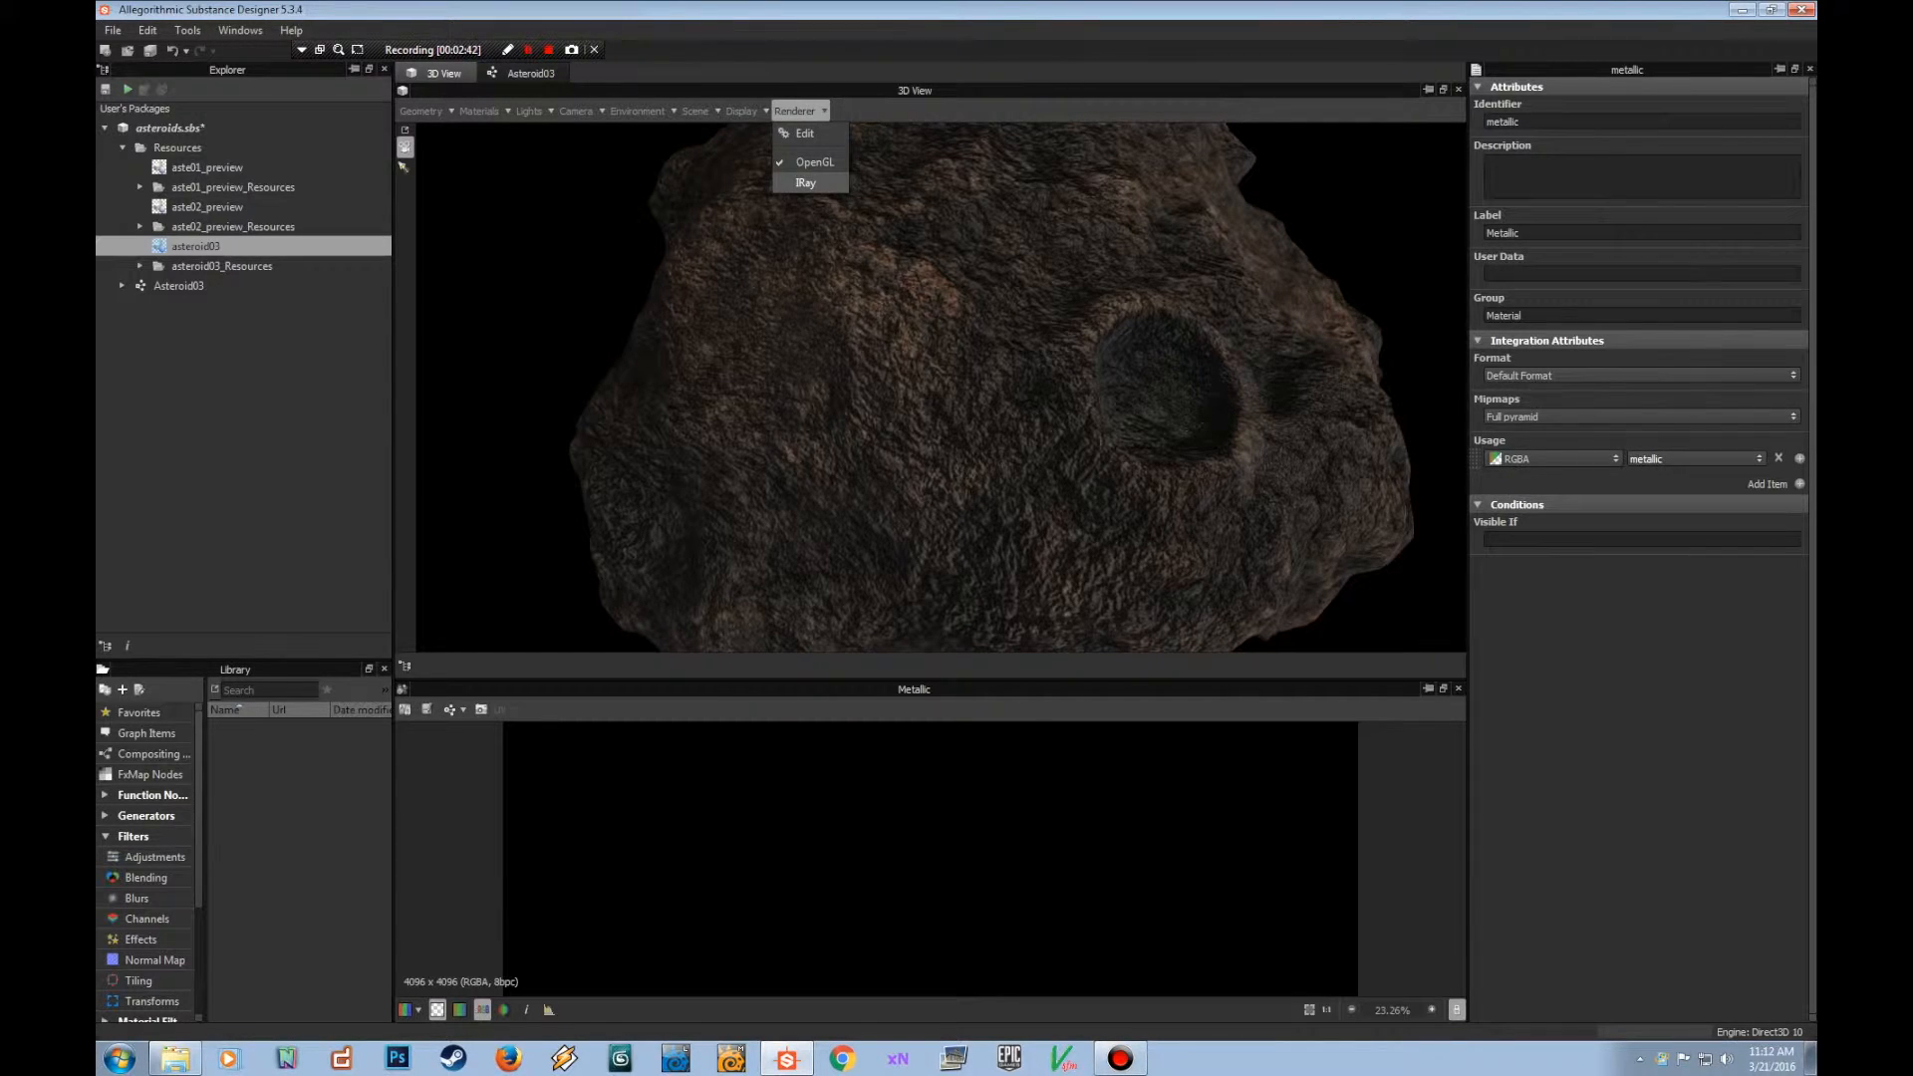
left_click(805, 182)
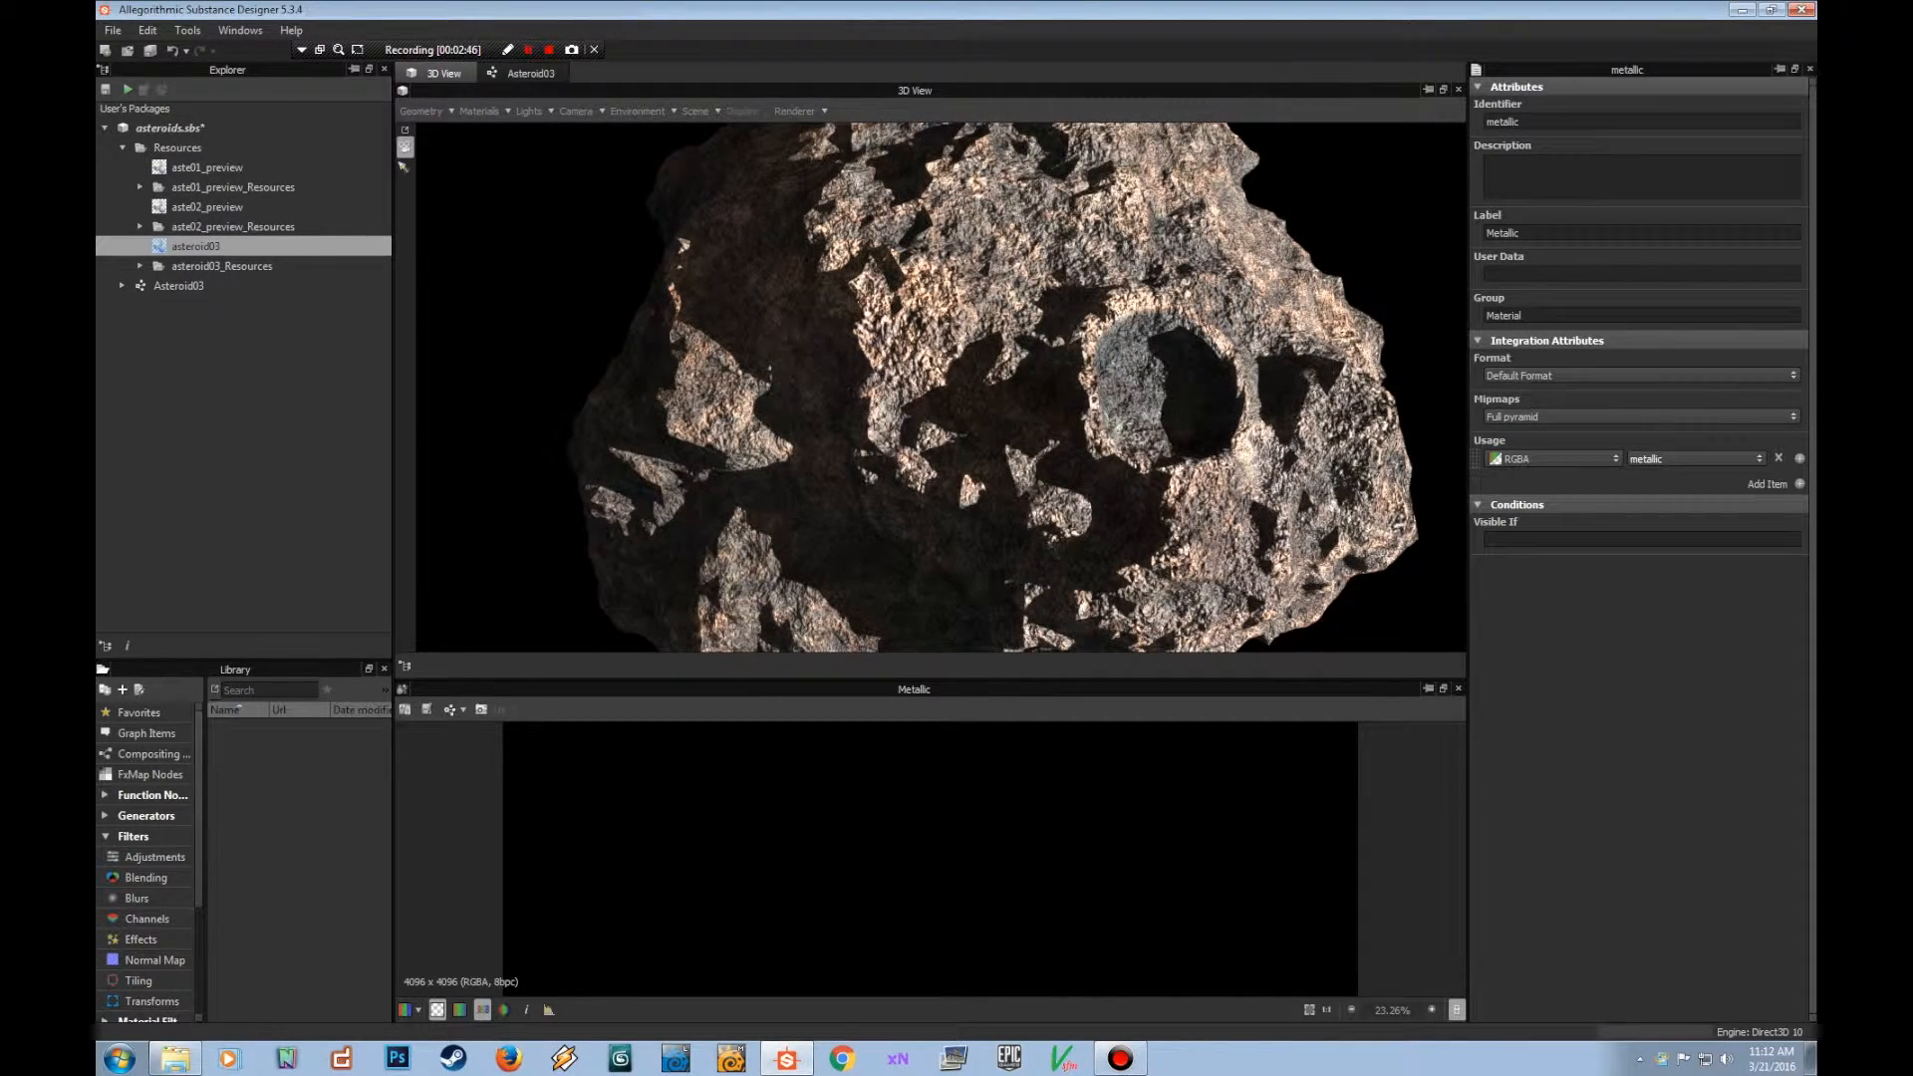
scroll(940, 387, "down", 1)
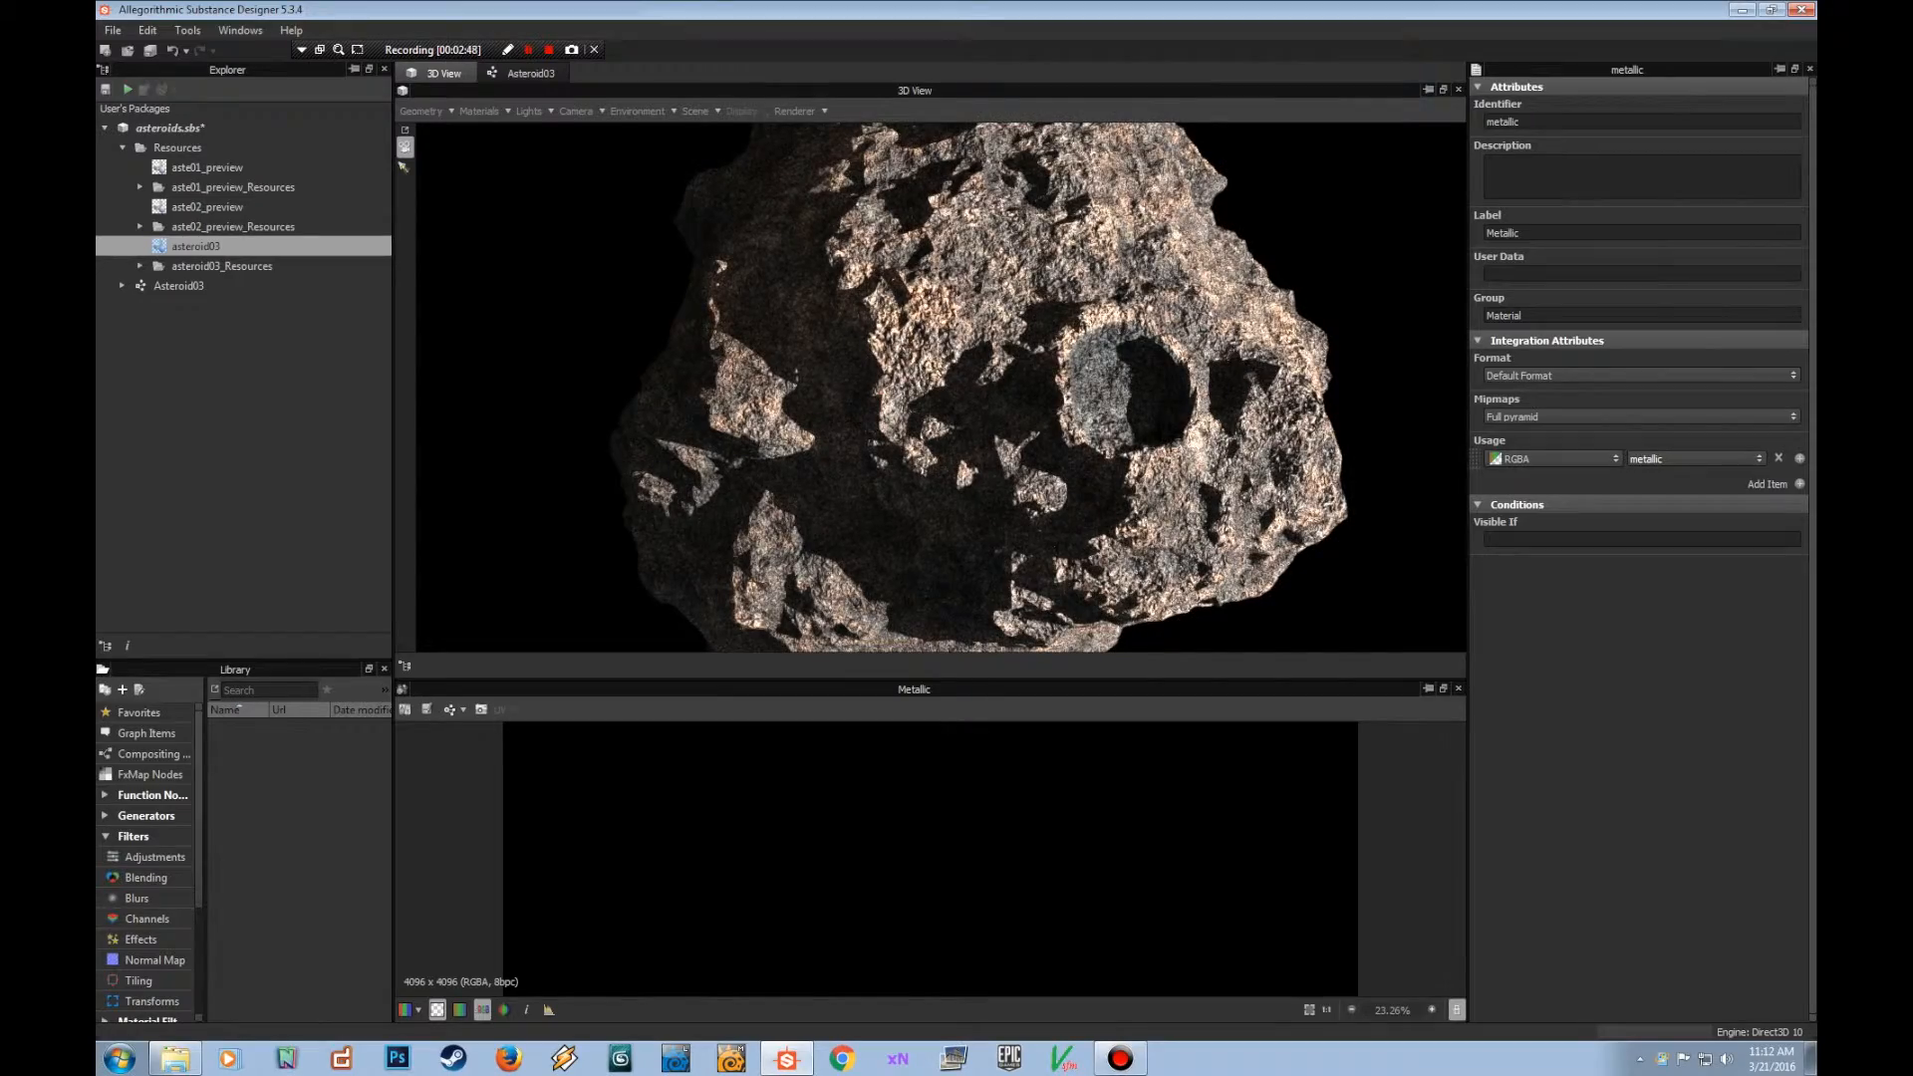
scroll(940, 388, "up", 2)
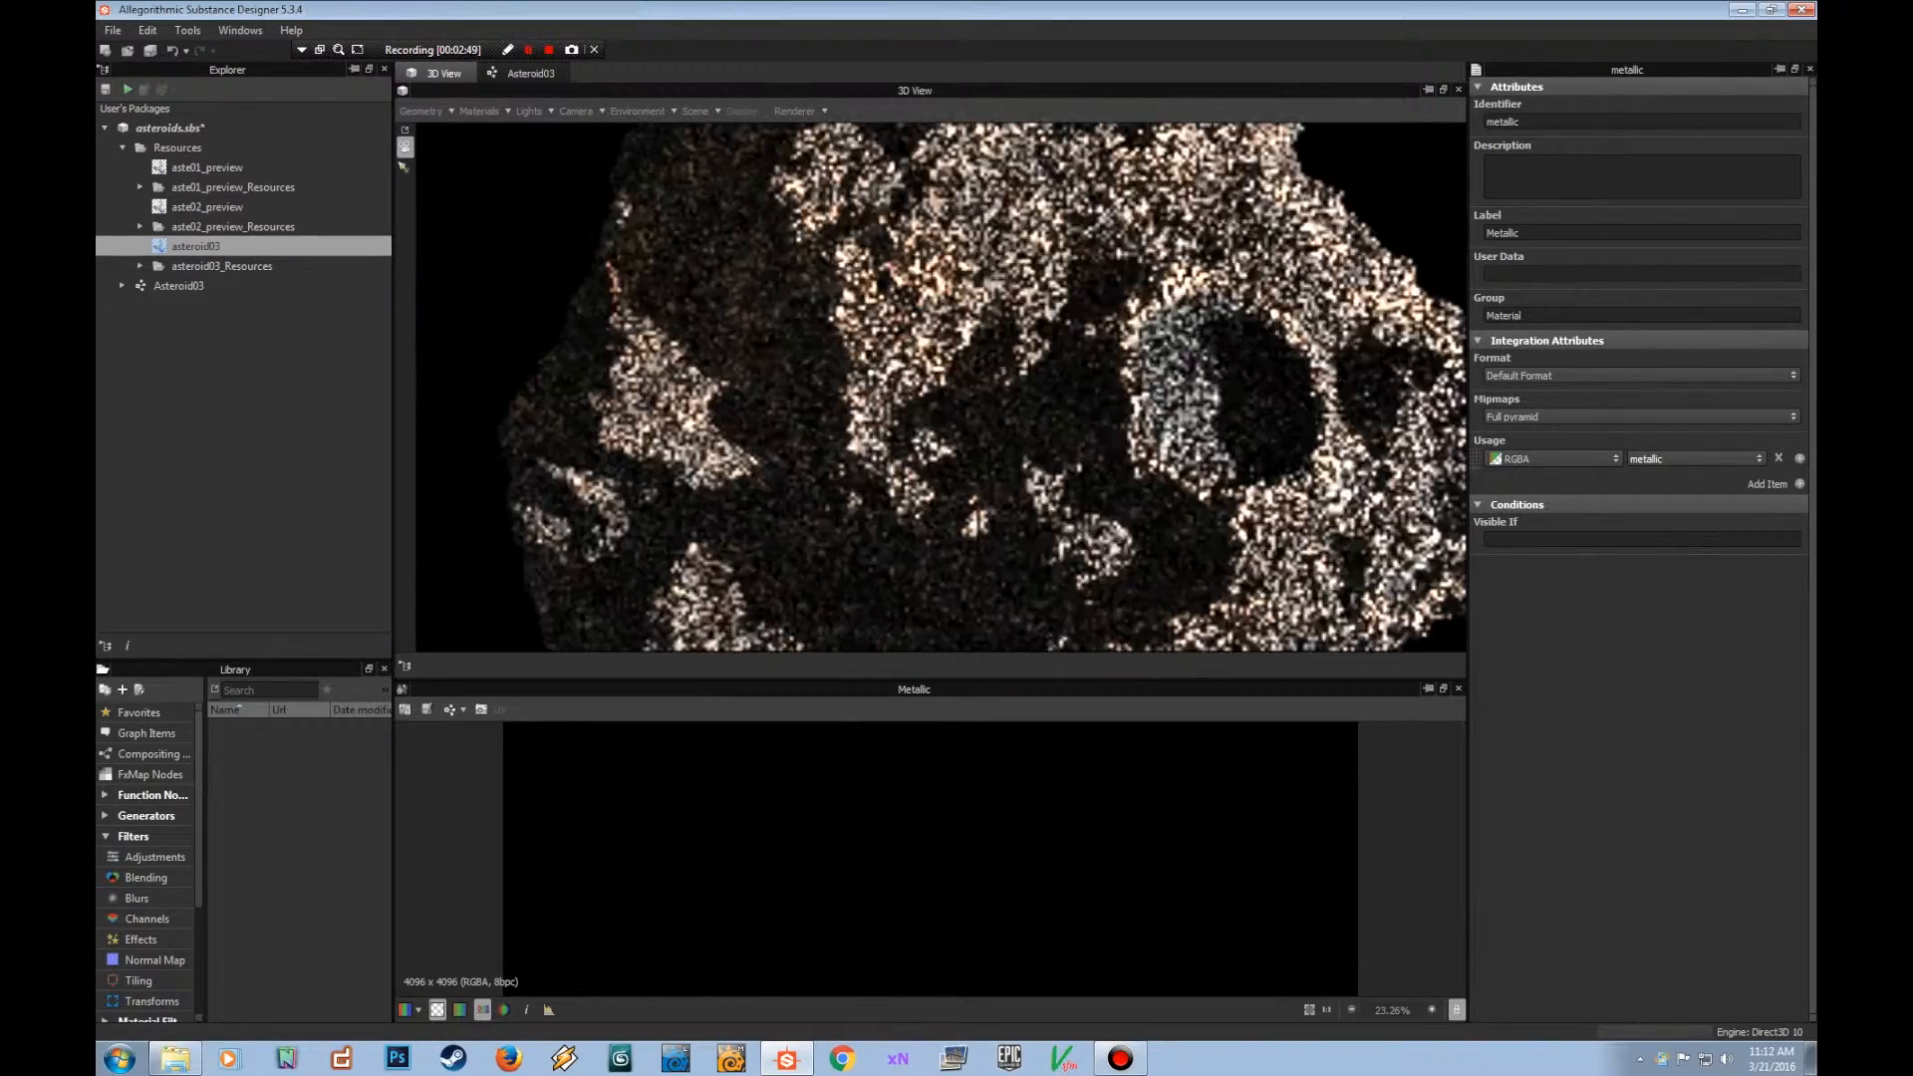
left_click_drag(941, 387, 901, 400)
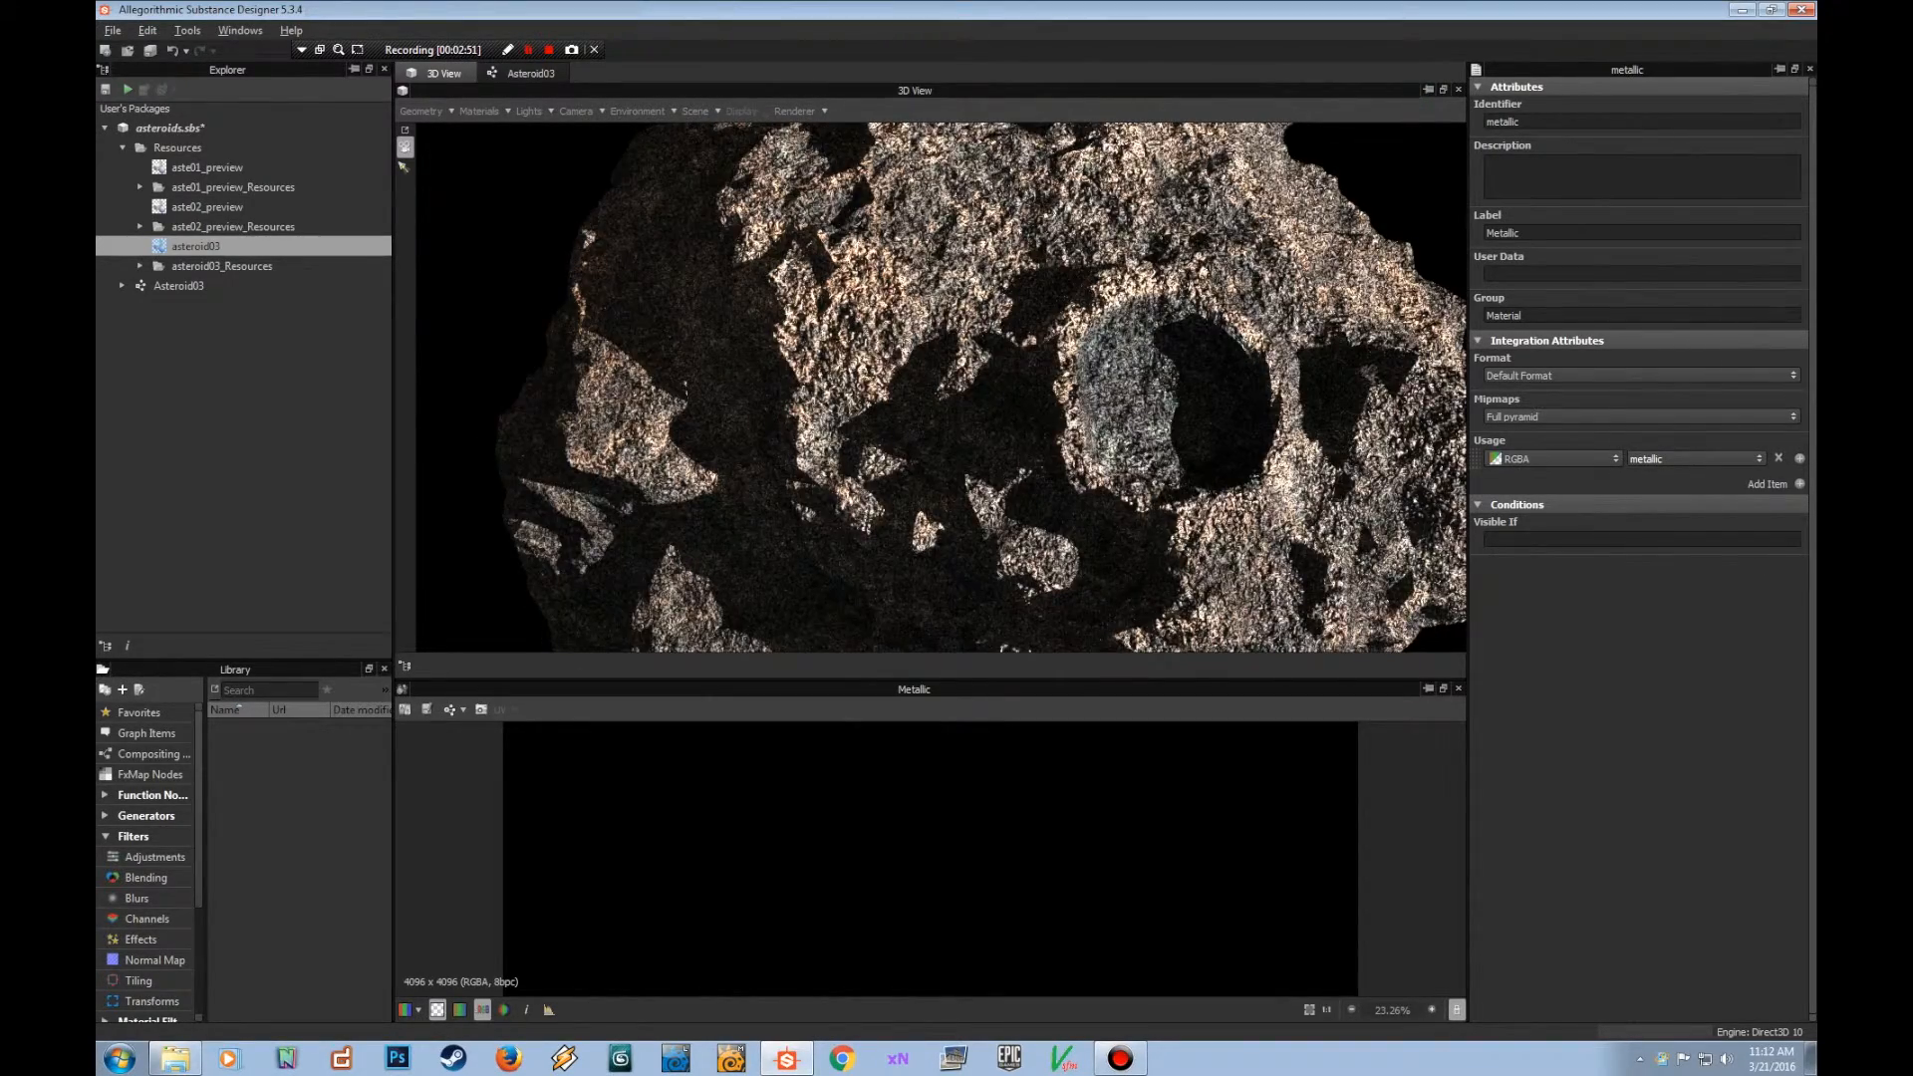
middle_click_drag(940, 388, 914, 360)
scroll(942, 389, "up", 2)
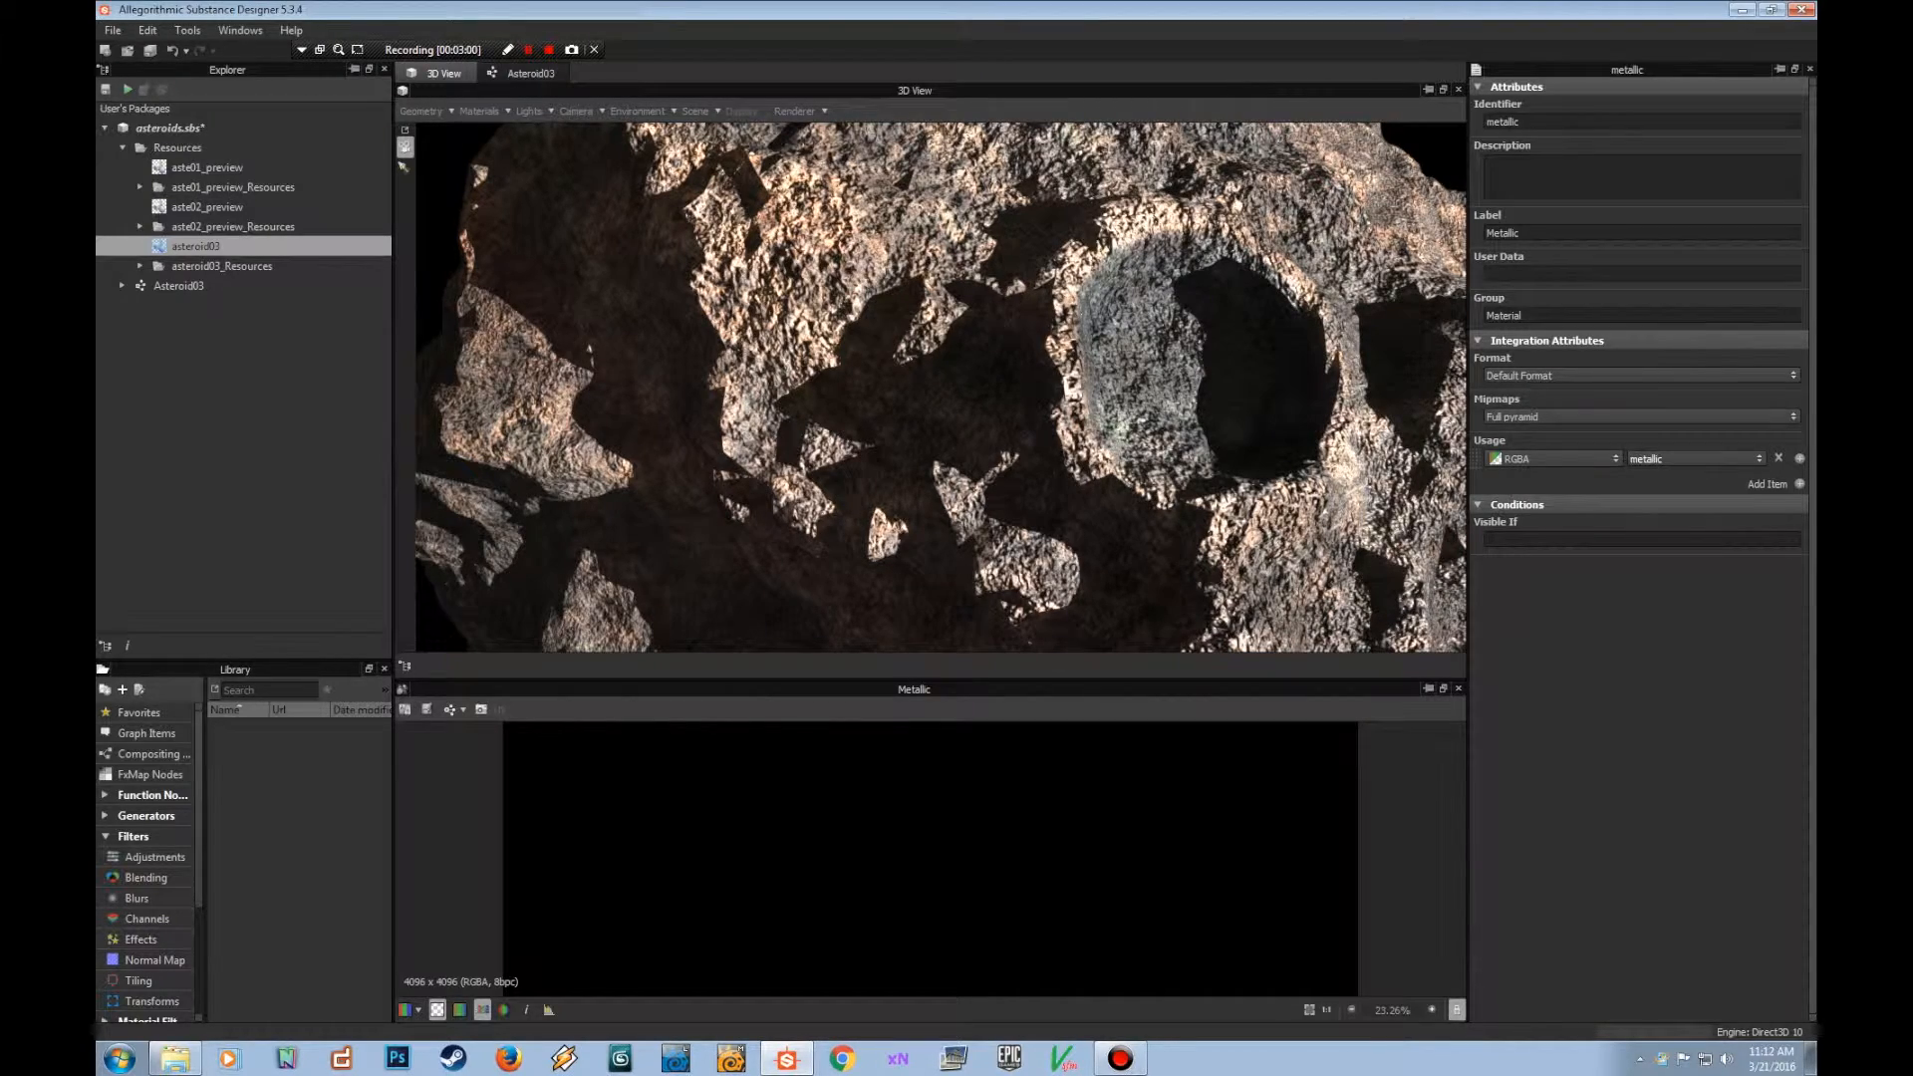
scroll(942, 388, "down", 2)
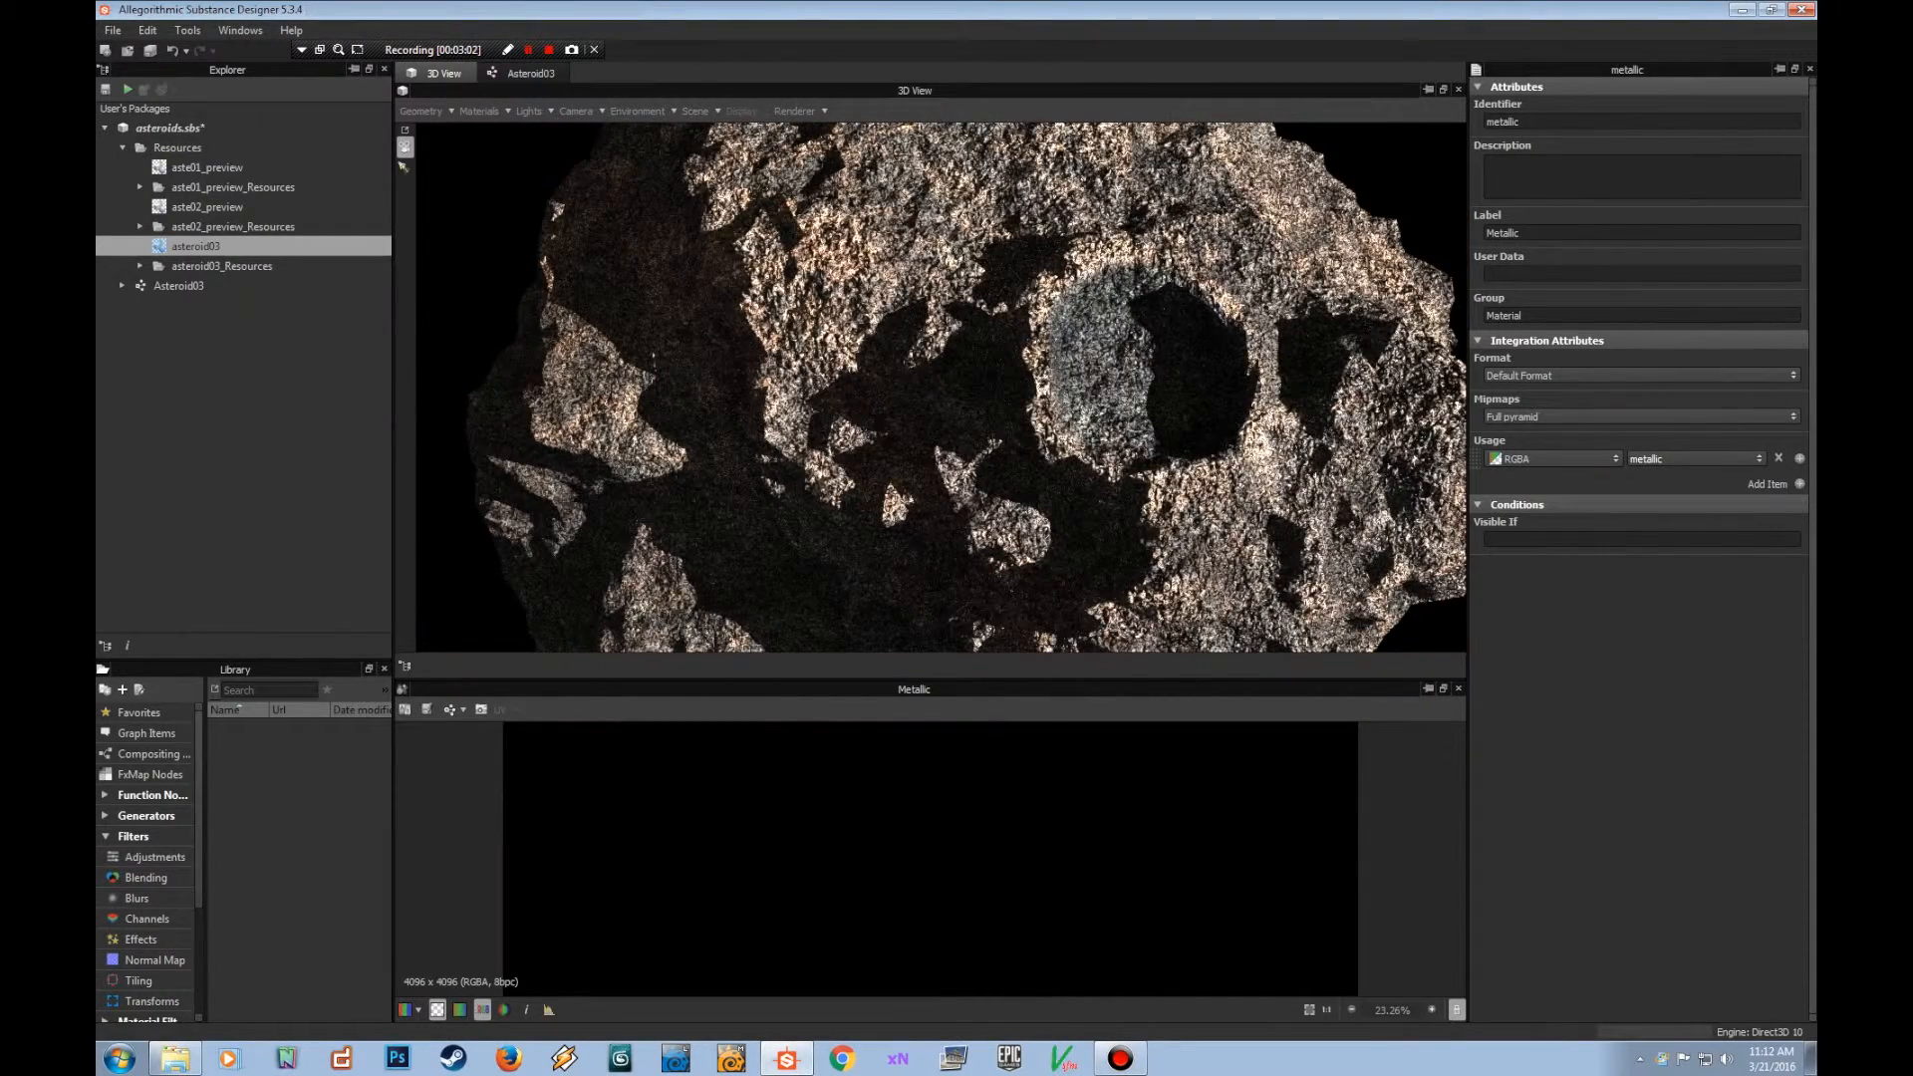
scroll(942, 389, "up", 2)
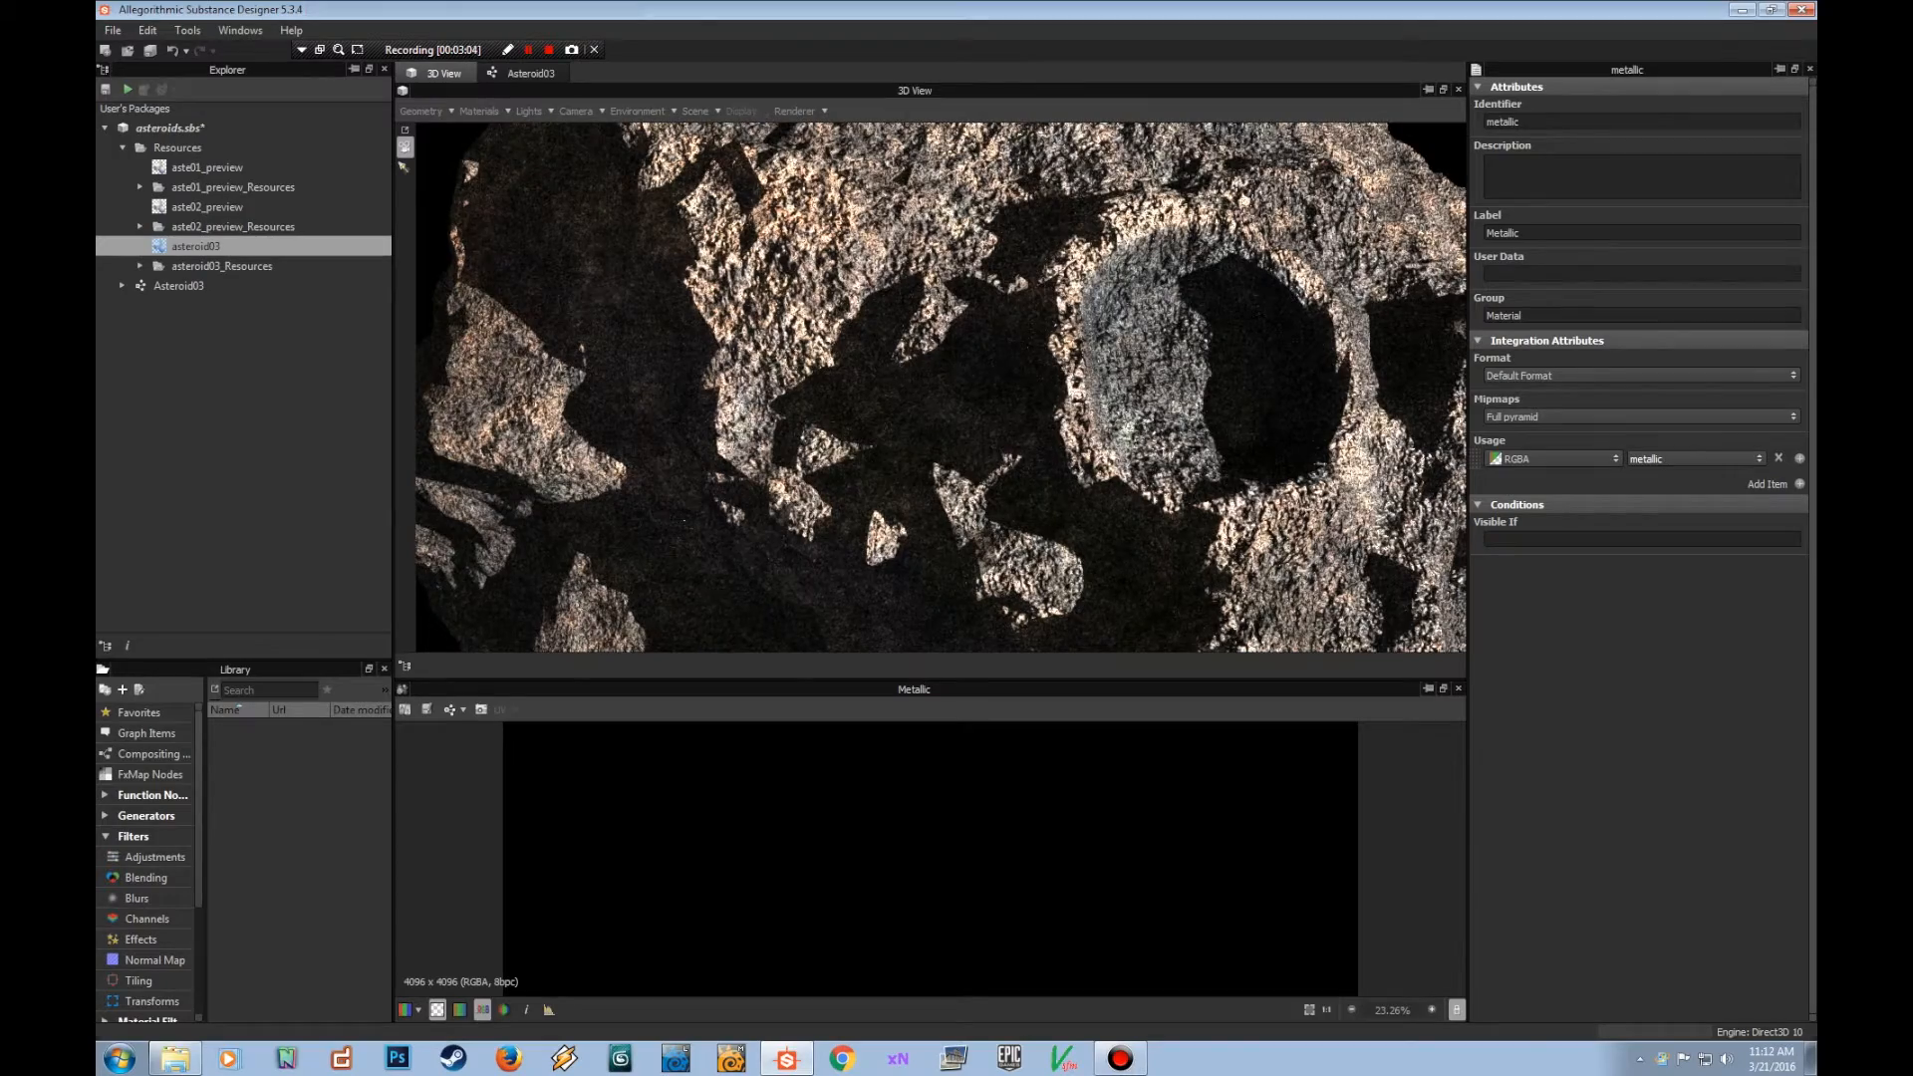
left_click_drag(957, 389, 877, 398)
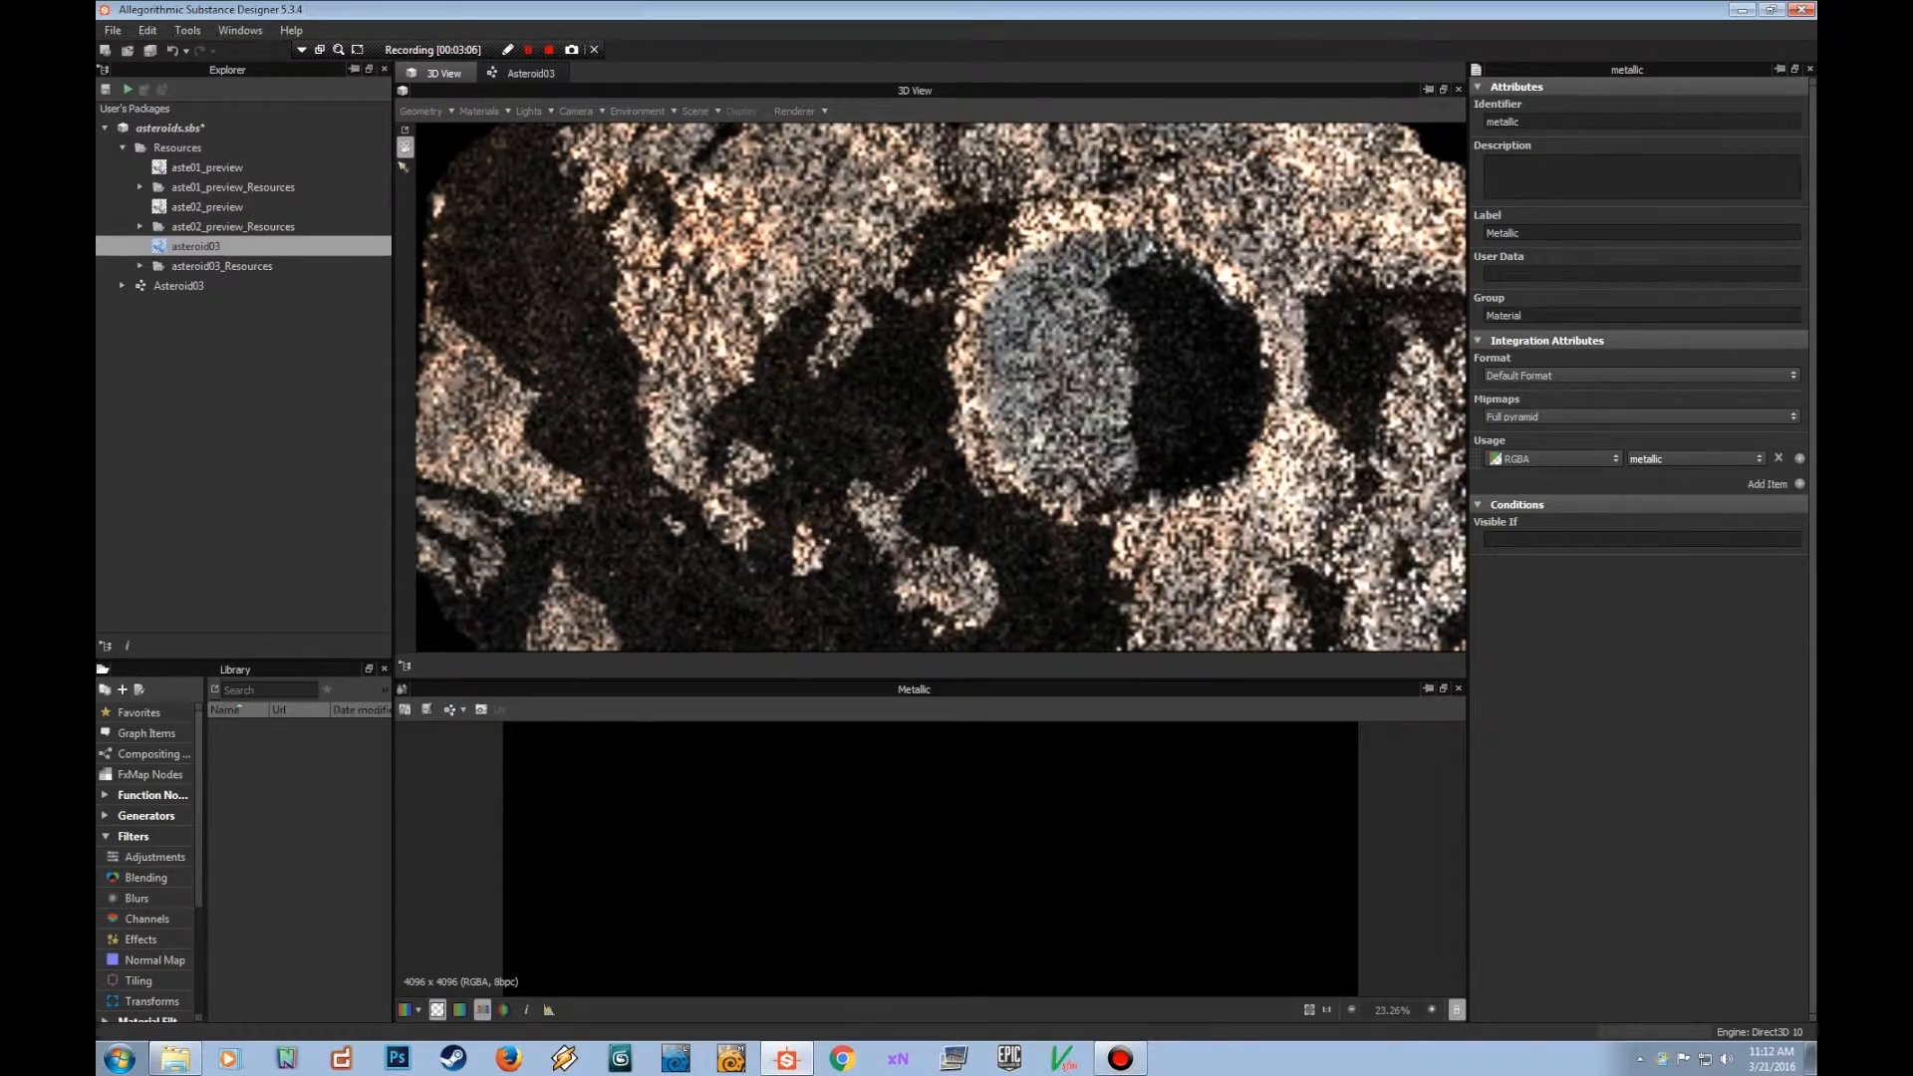
scroll(942, 389, "down", 5)
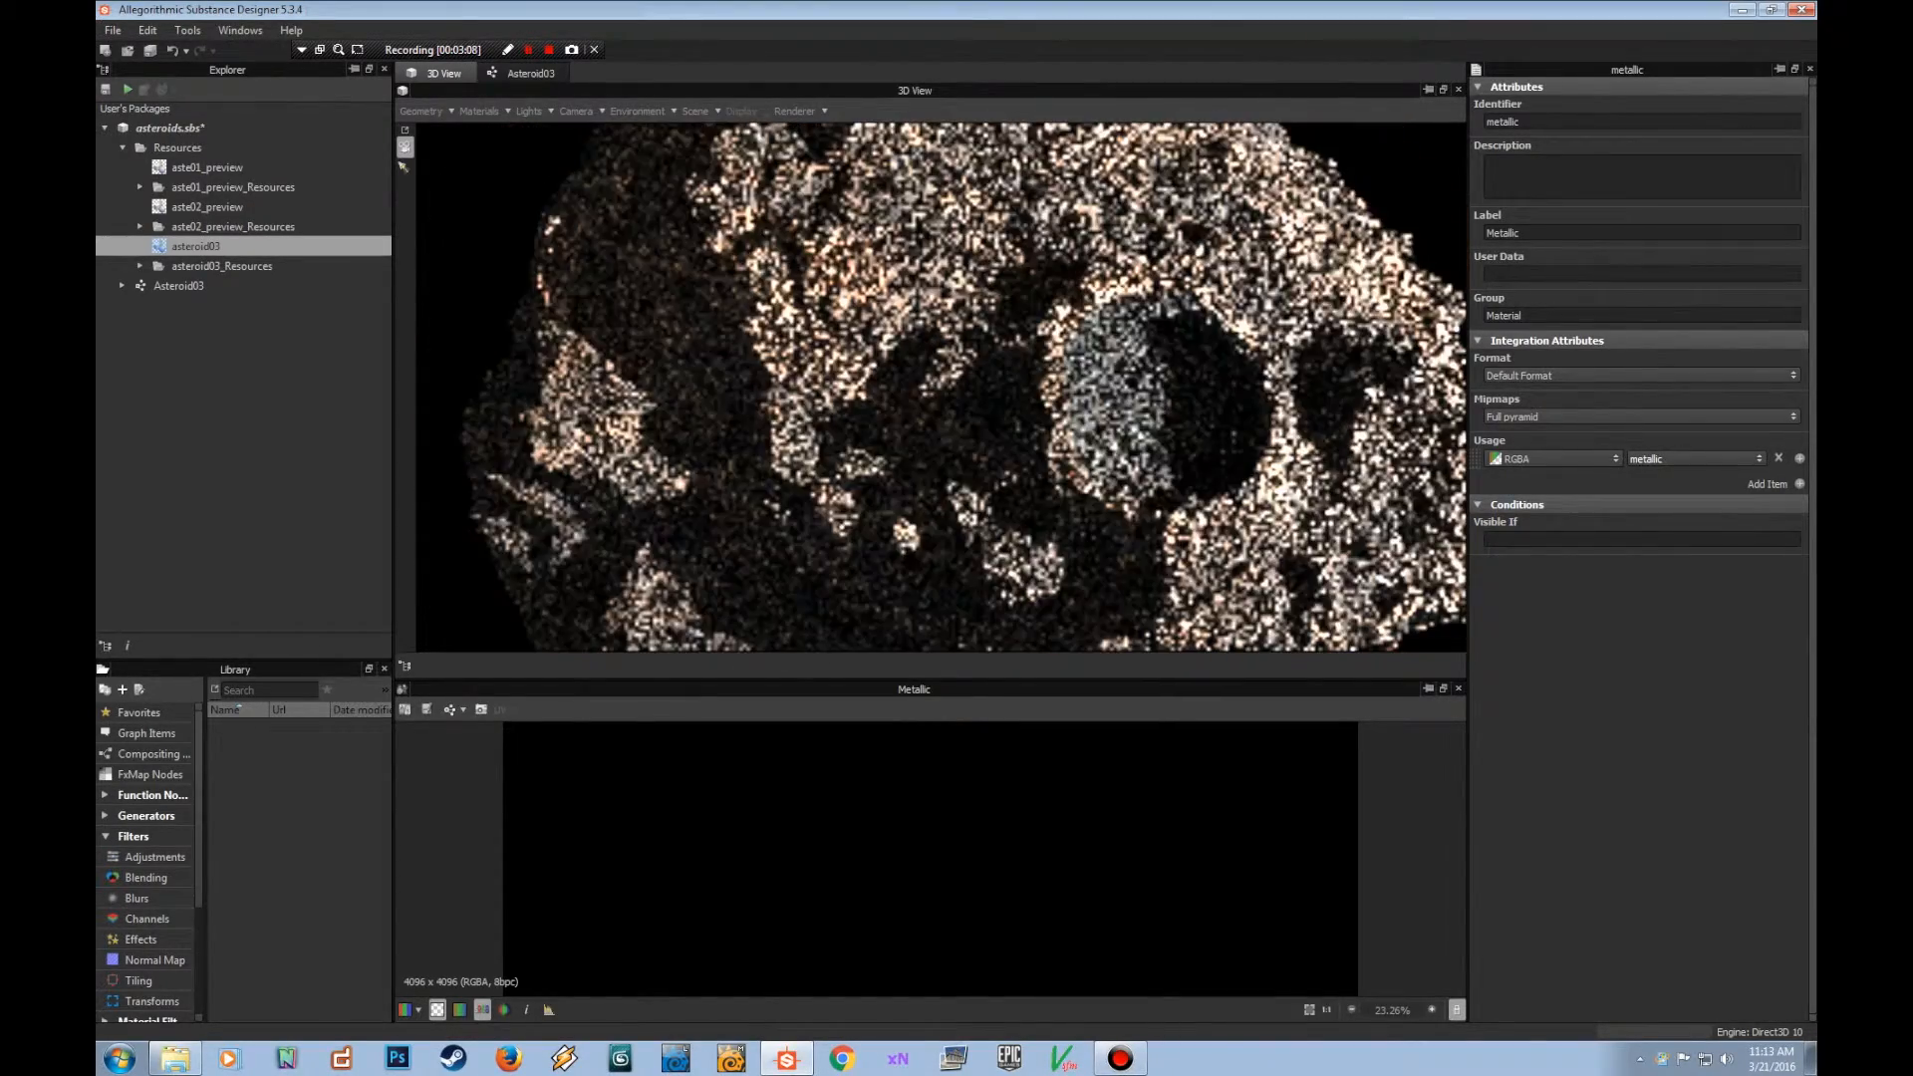
scroll(941, 388, "up", 3)
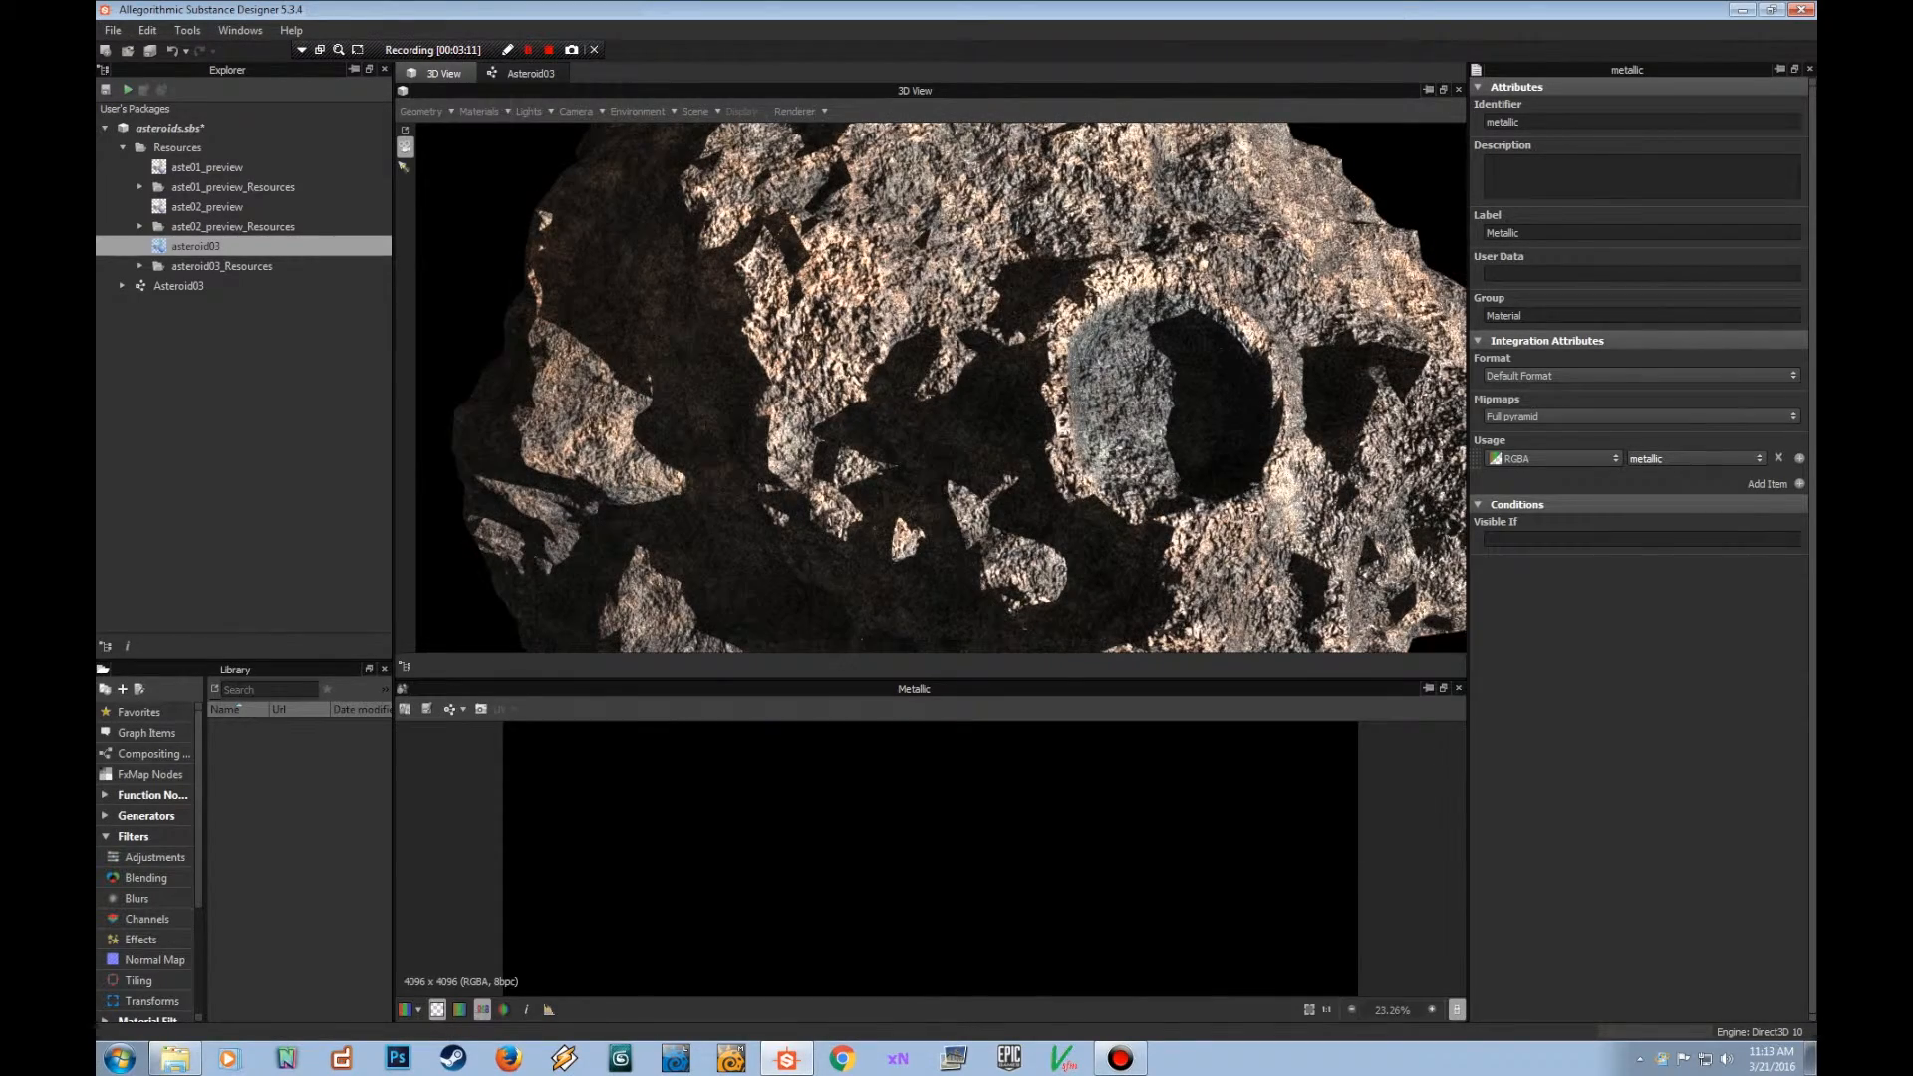
Return to the Asteroid03 graph and select its height output to preview it.
left_click(530, 74)
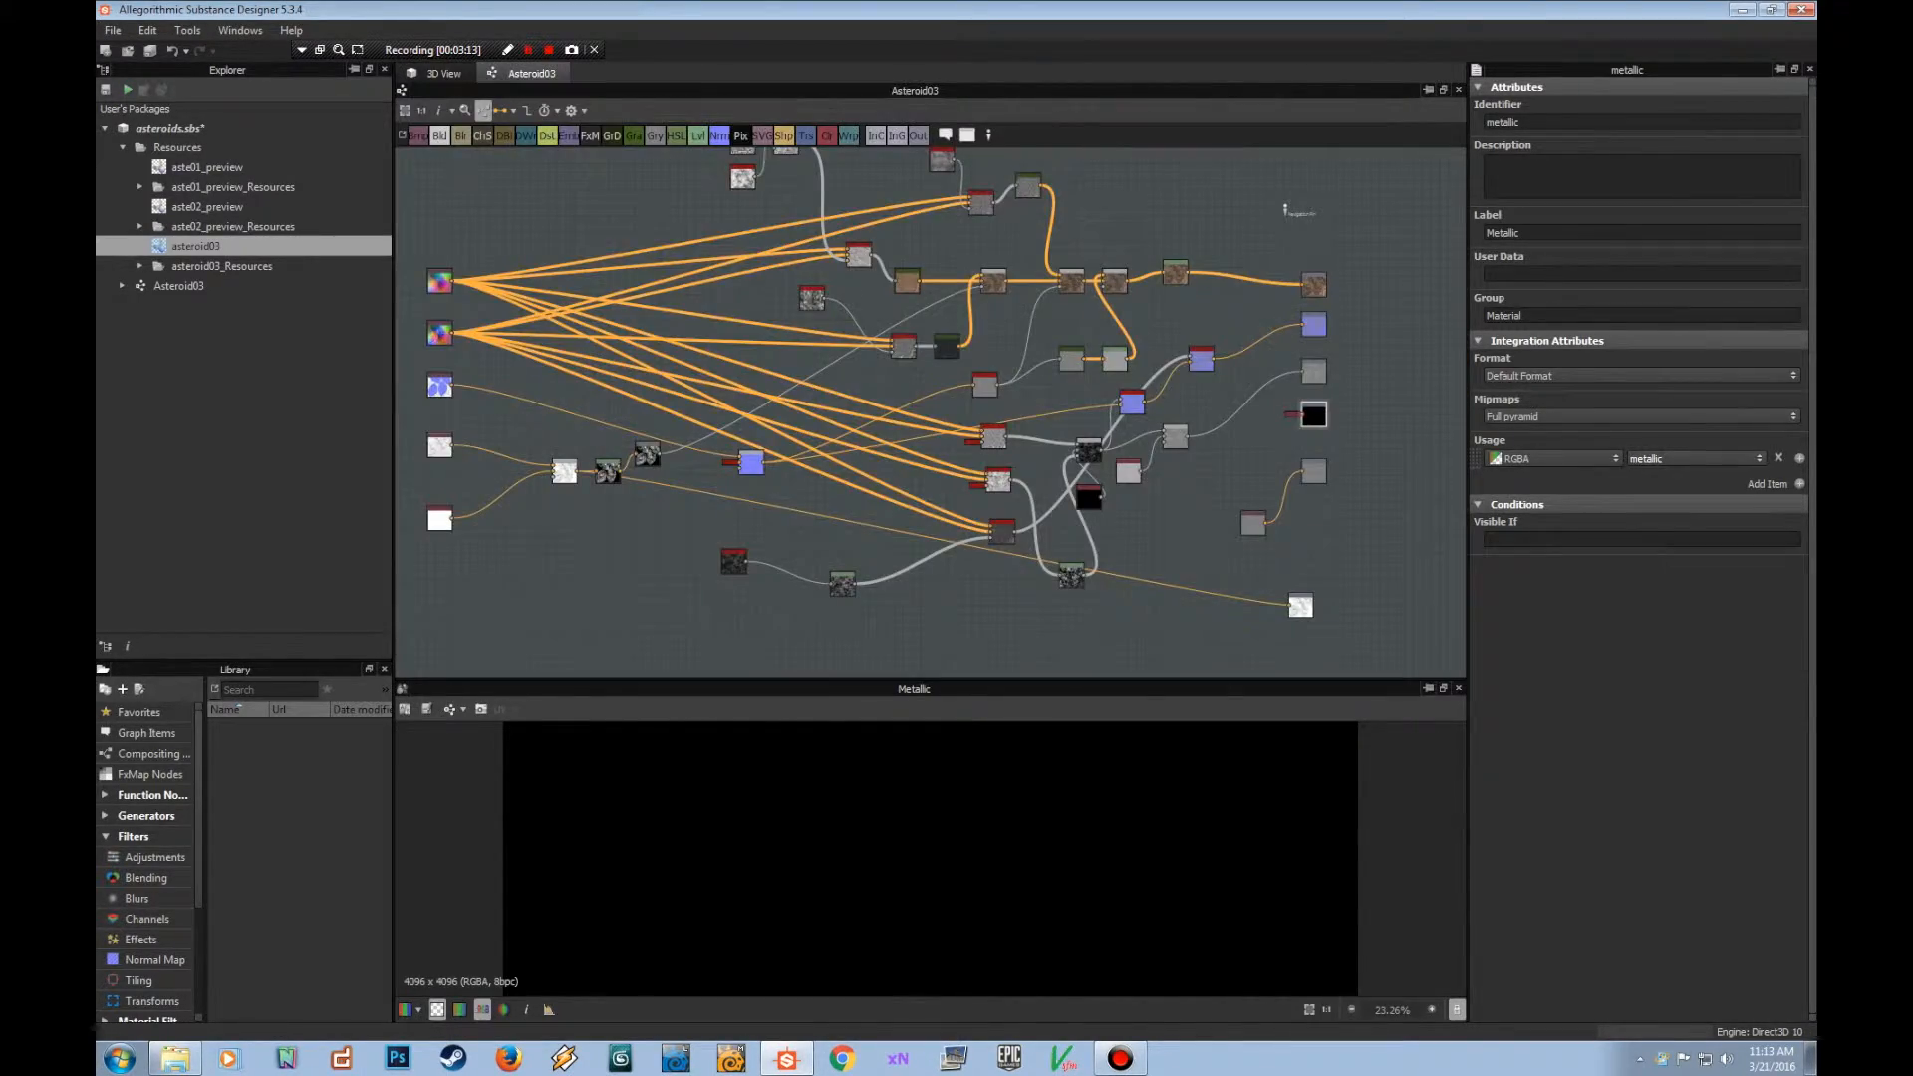
middle_click_drag(1229, 479, 1154, 396)
scroll(1155, 395, "up", 2)
left_click(1275, 387)
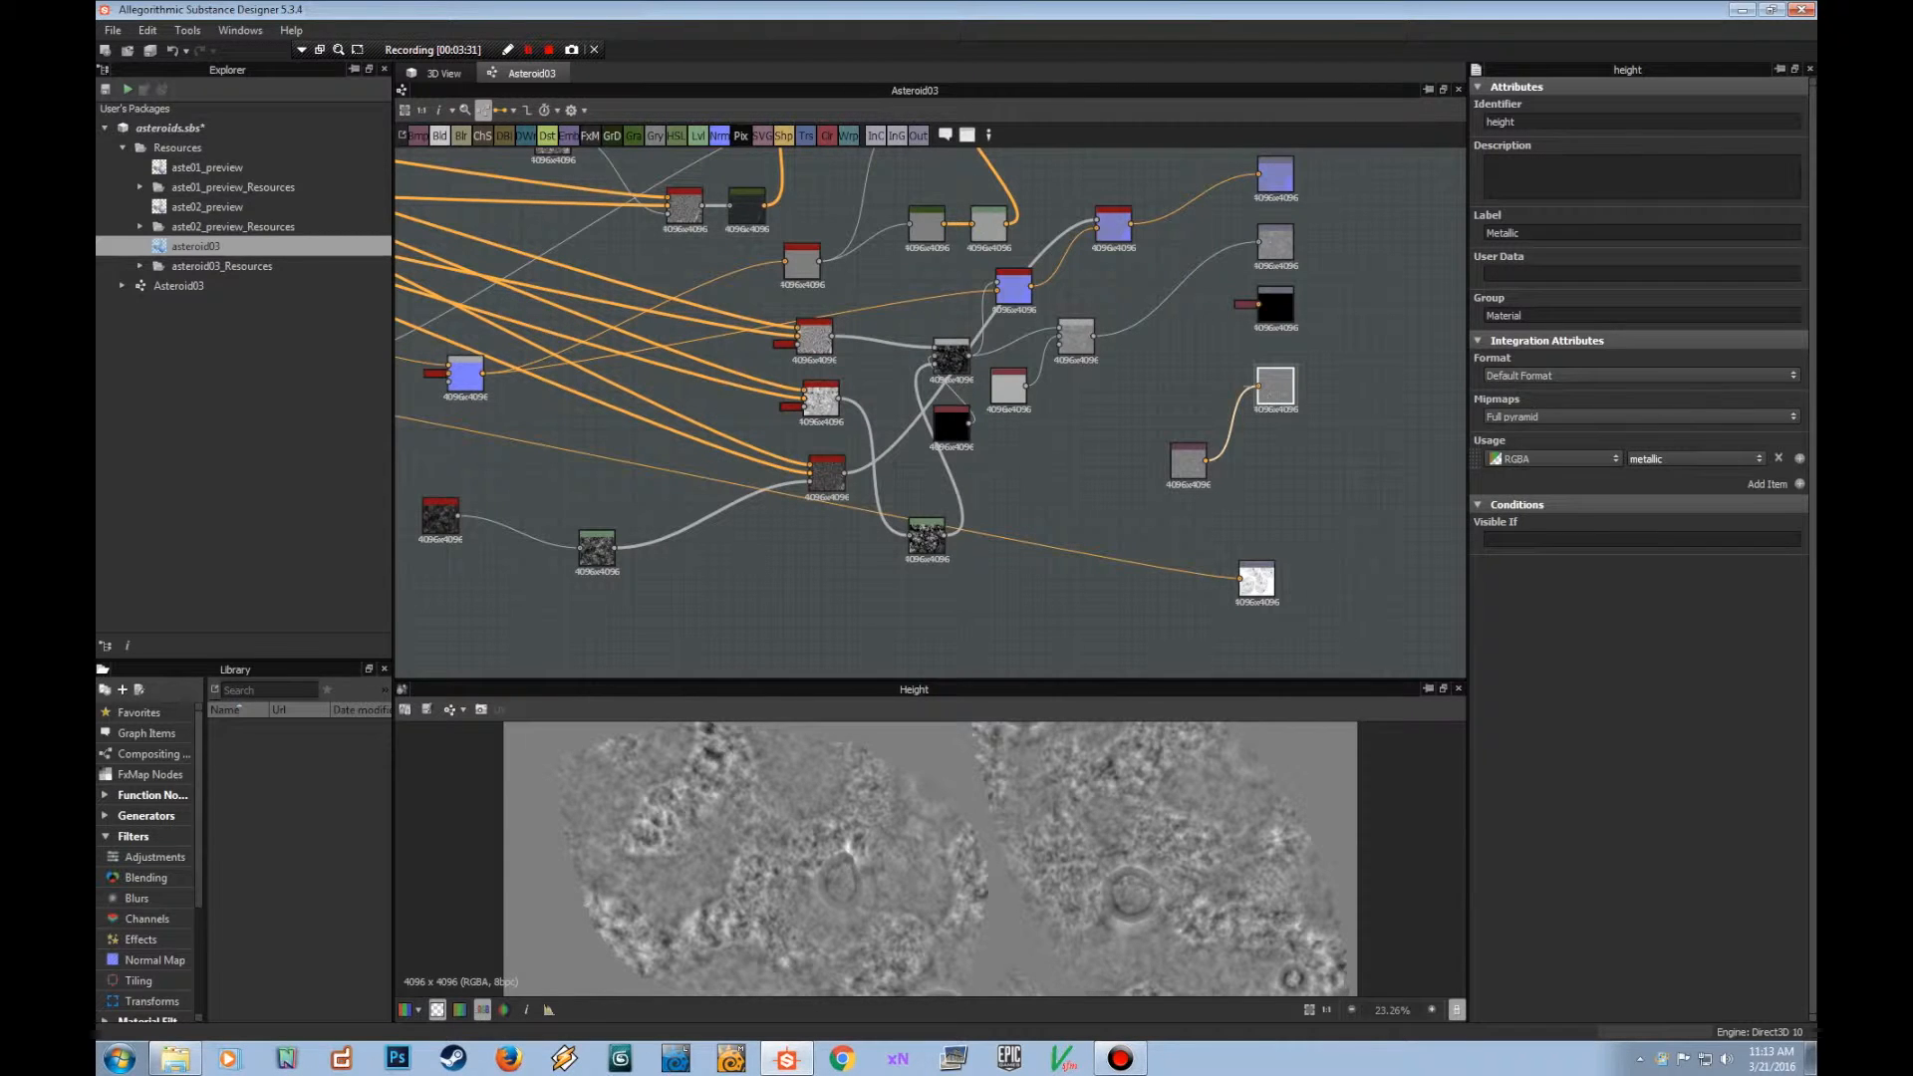
Show the height output of the Asteroid03 graph in the 3D view on the asteroid model.
right_click(1274, 384)
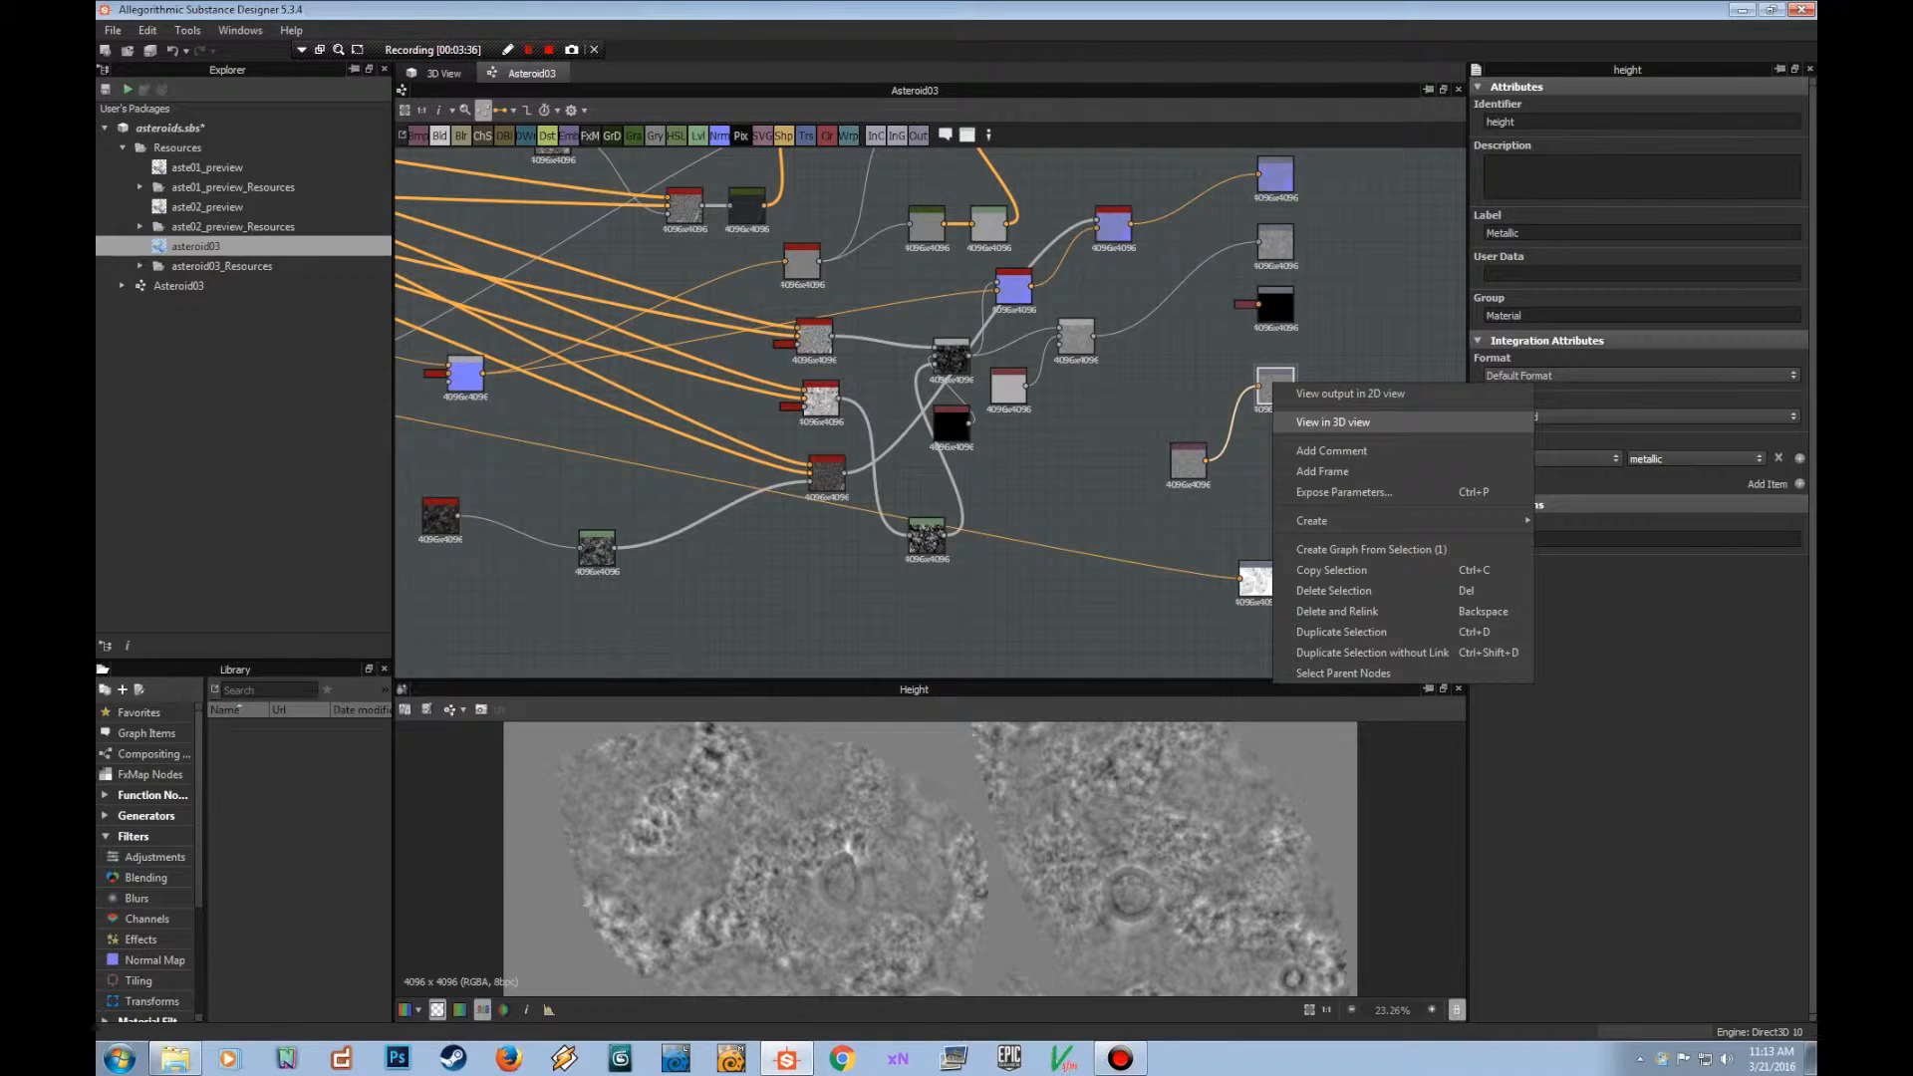
left_click(1333, 423)
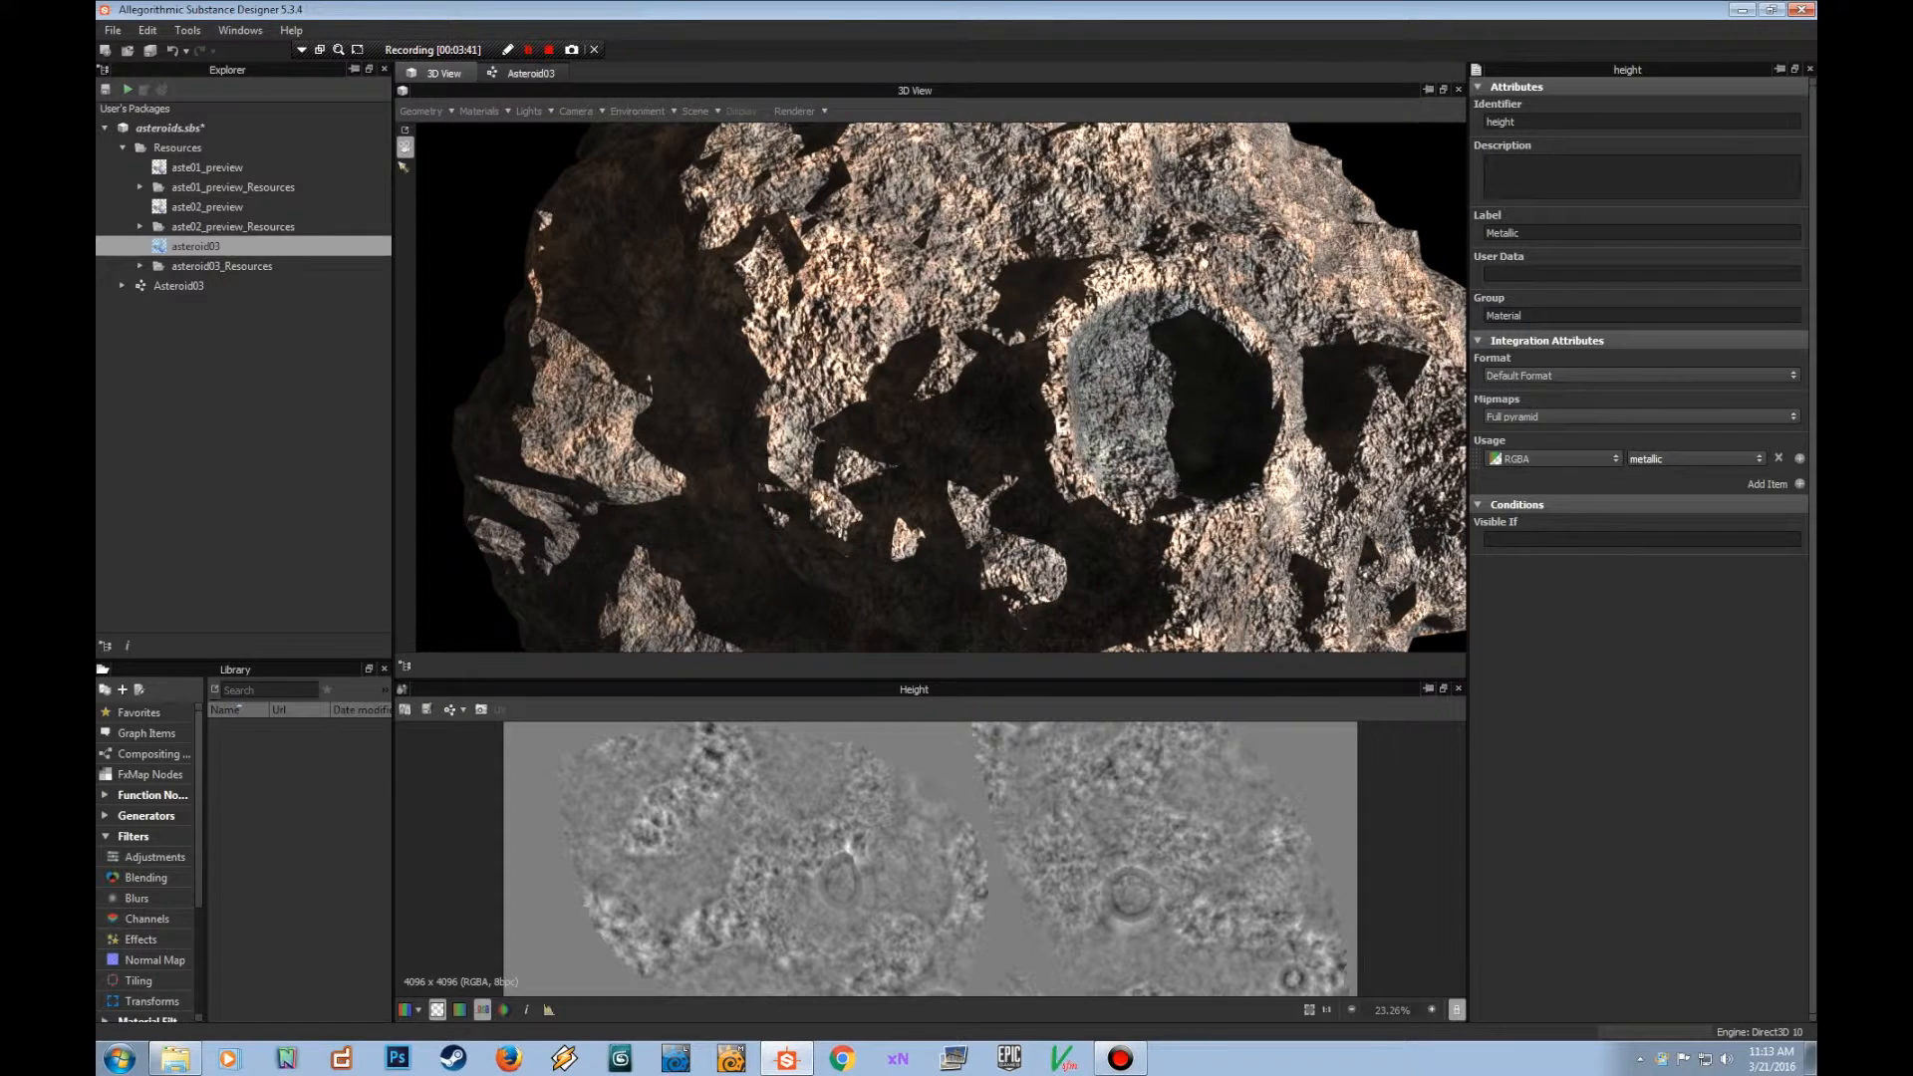
left_click(530, 72)
right_click(1278, 389)
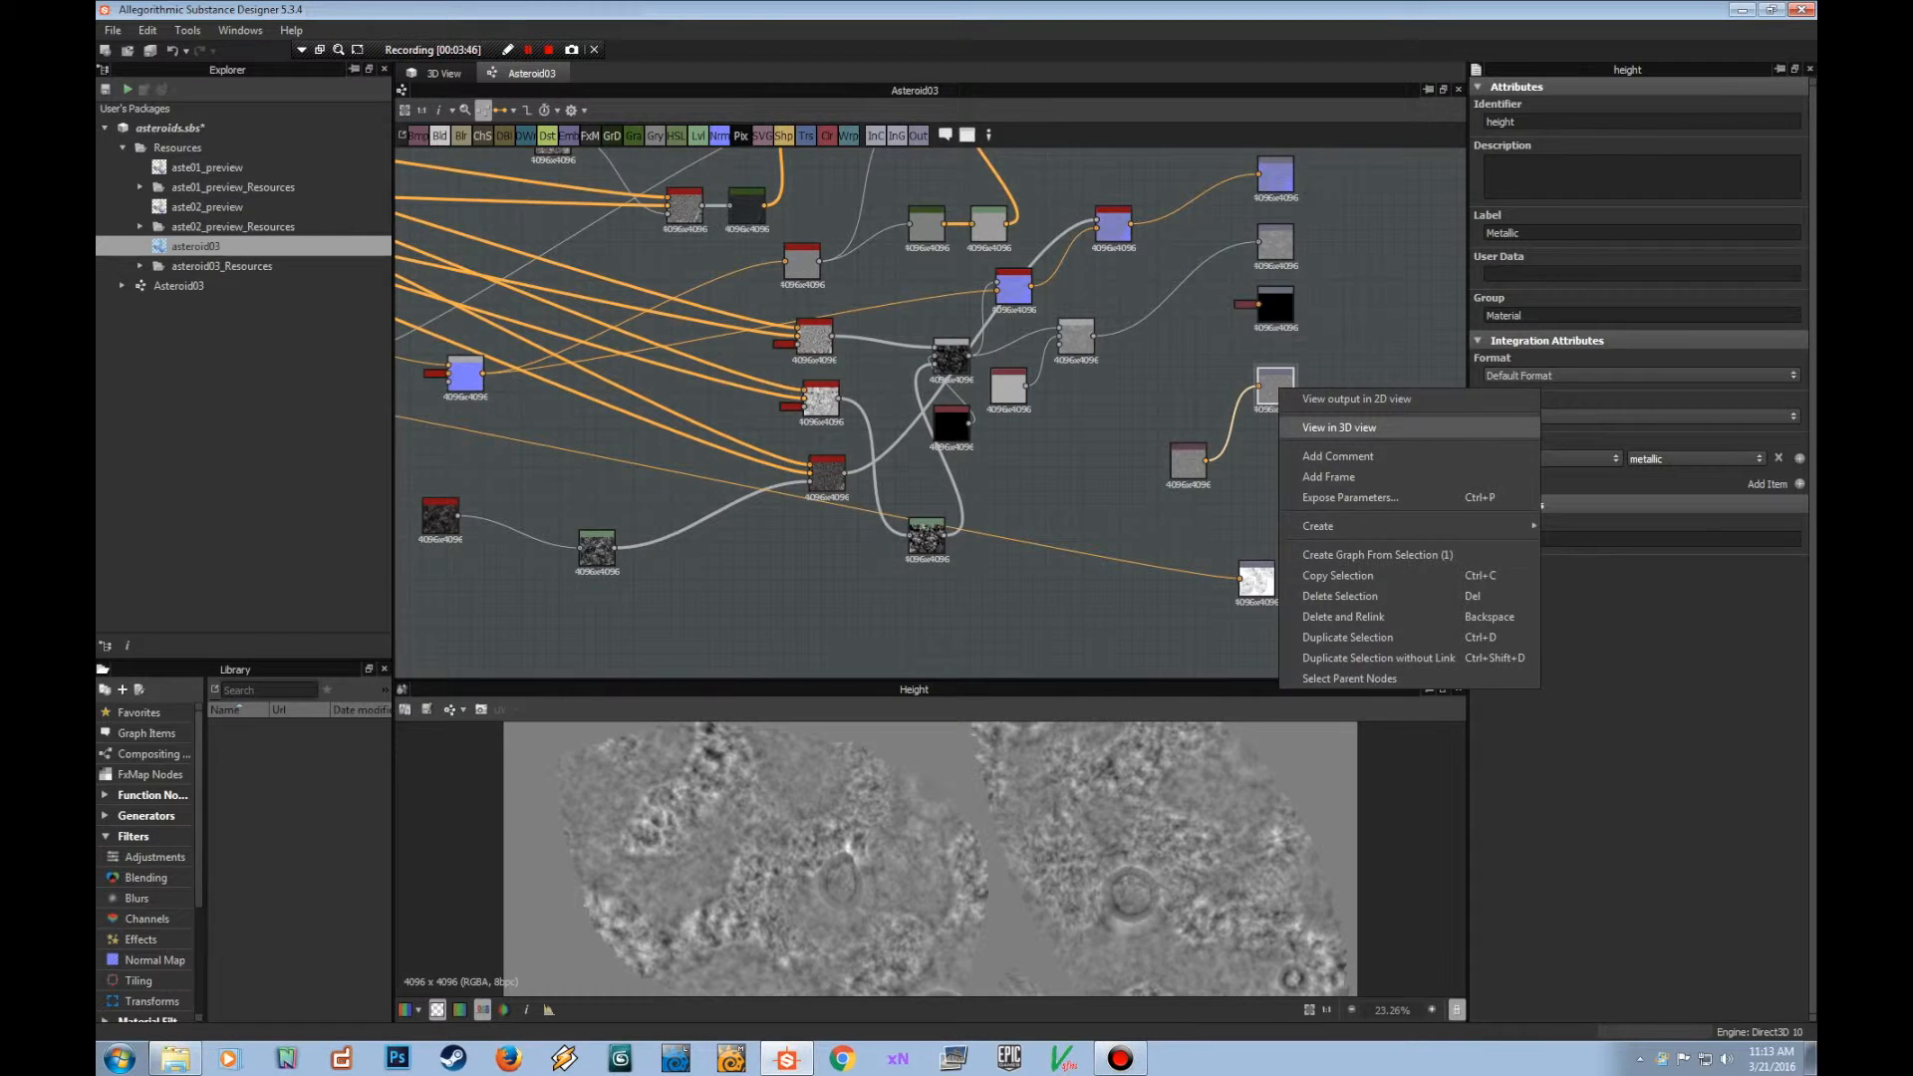
left_click(1339, 427)
left_click(1337, 503)
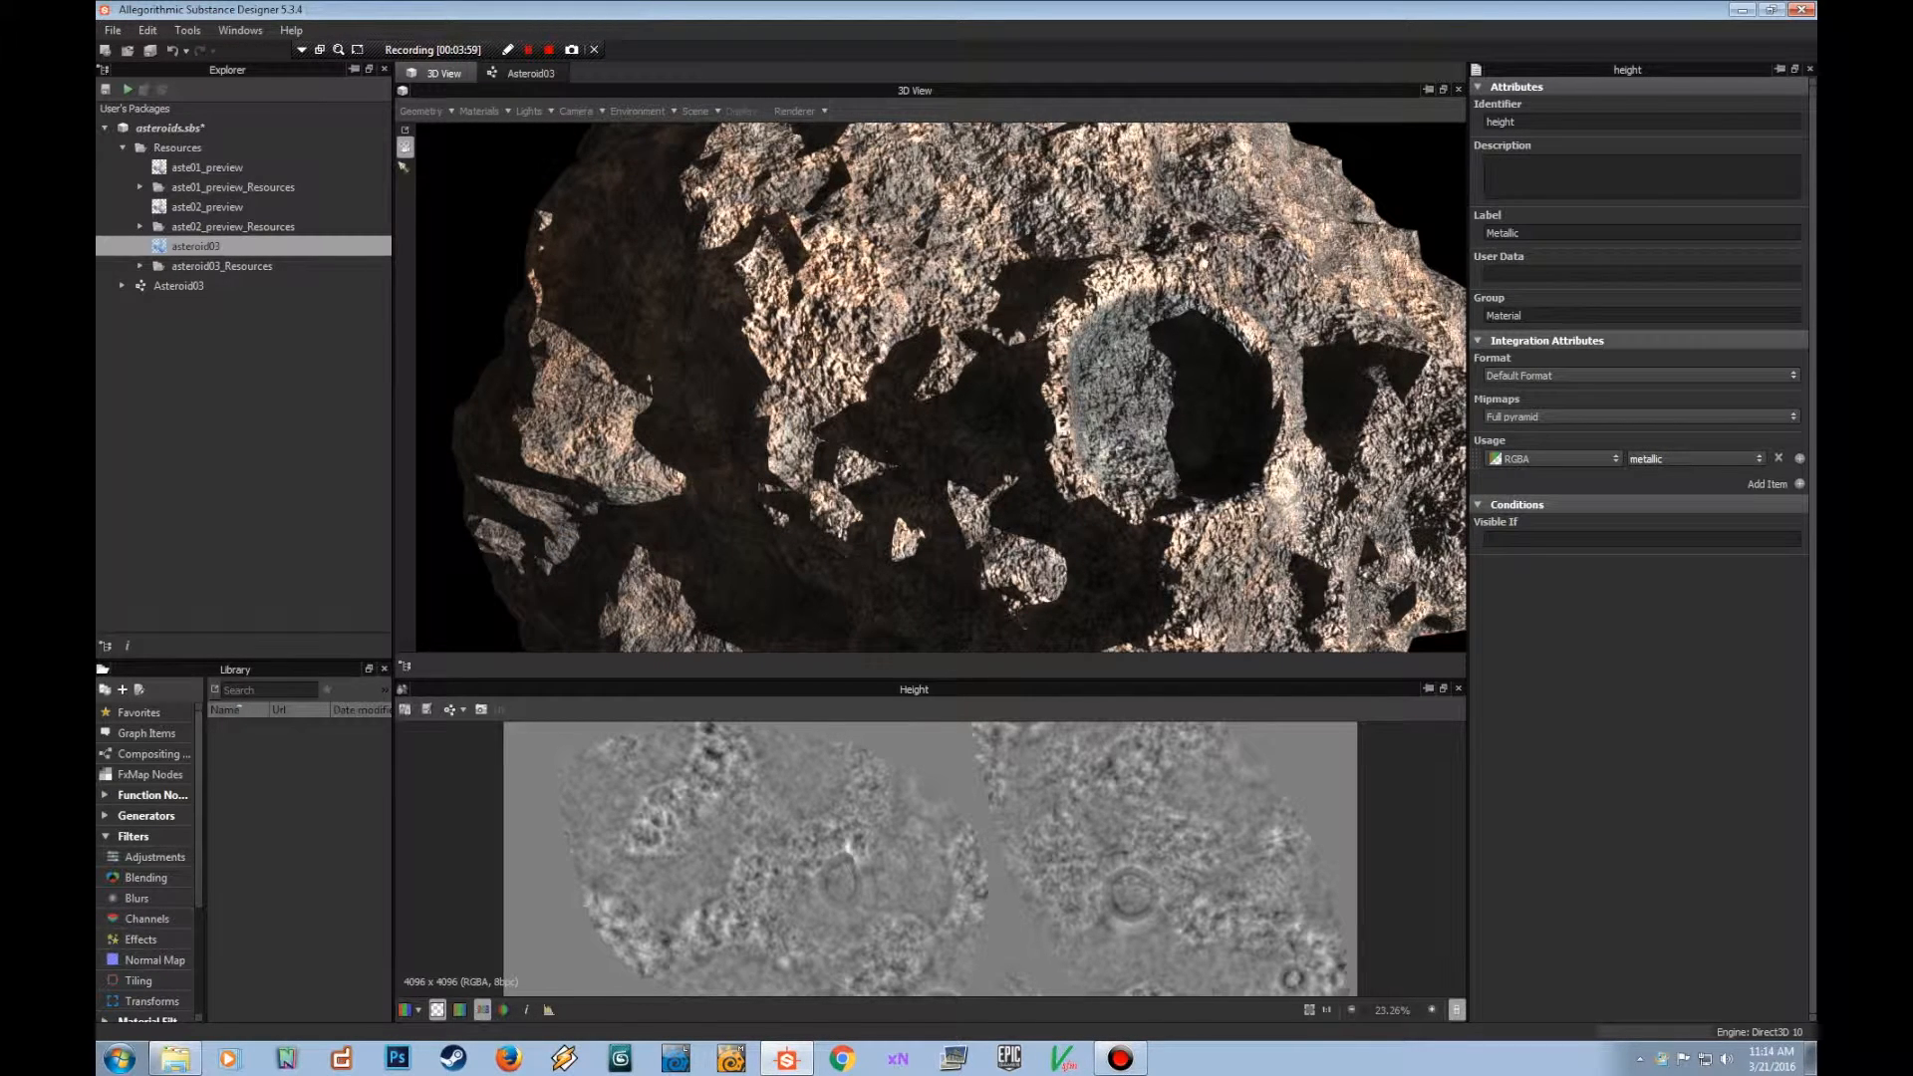
Set the IRay renderer's maximum samples to 1 and its maximum time to 43 seconds.
left_click(796, 110)
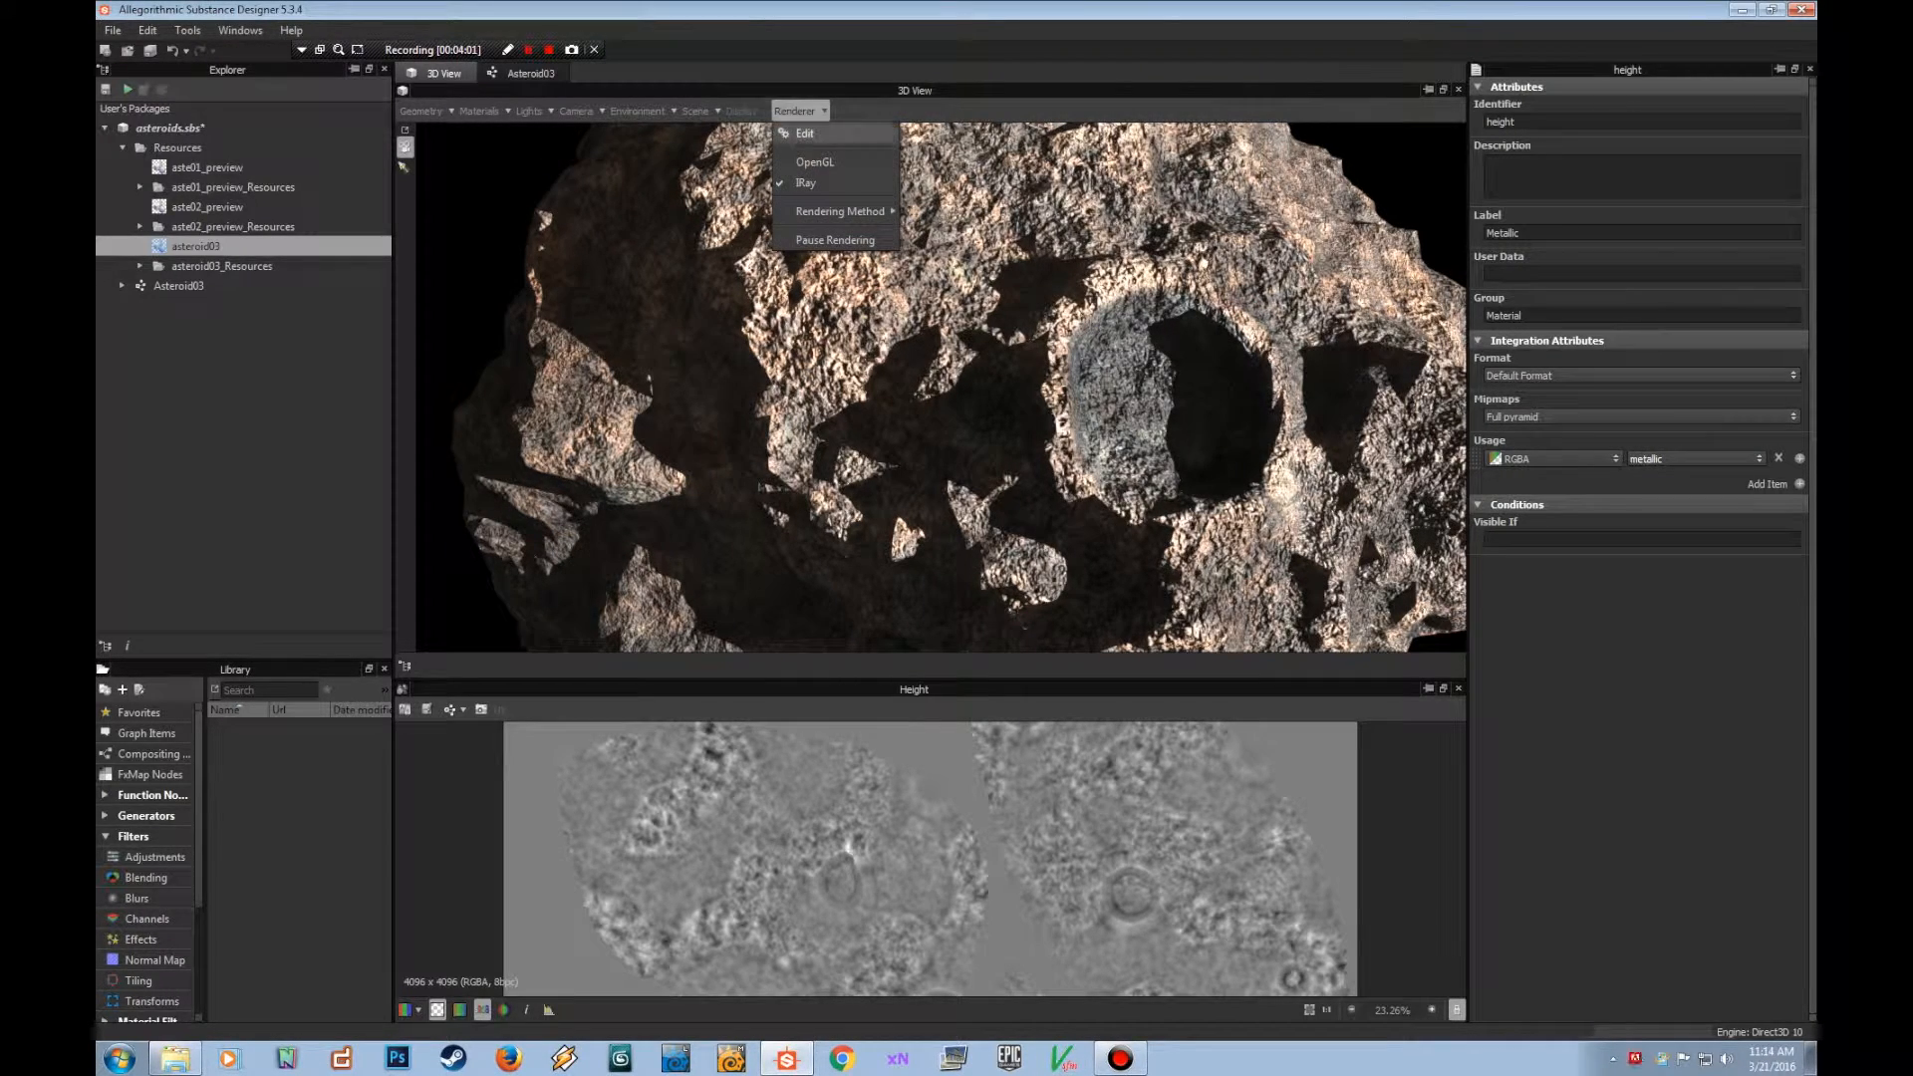
left_click(804, 132)
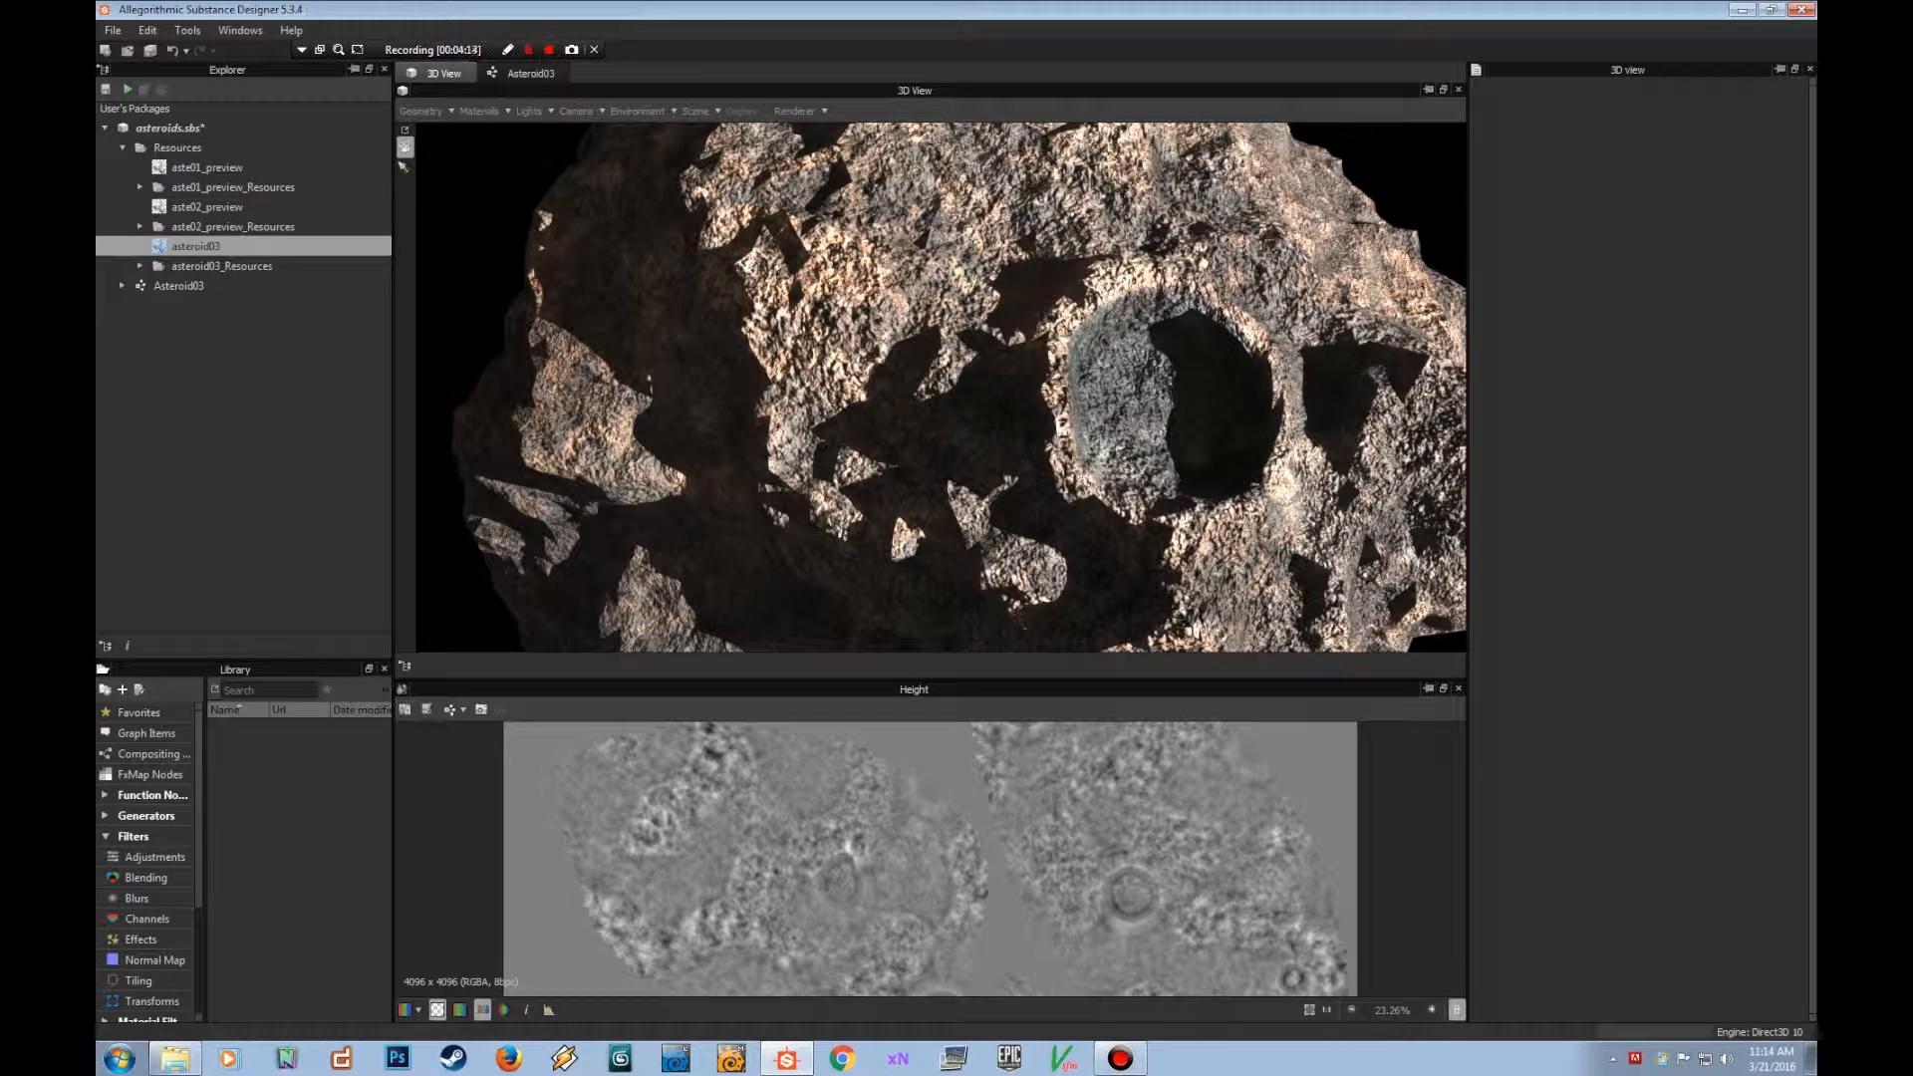
left_click(794, 111)
left_click(827, 130)
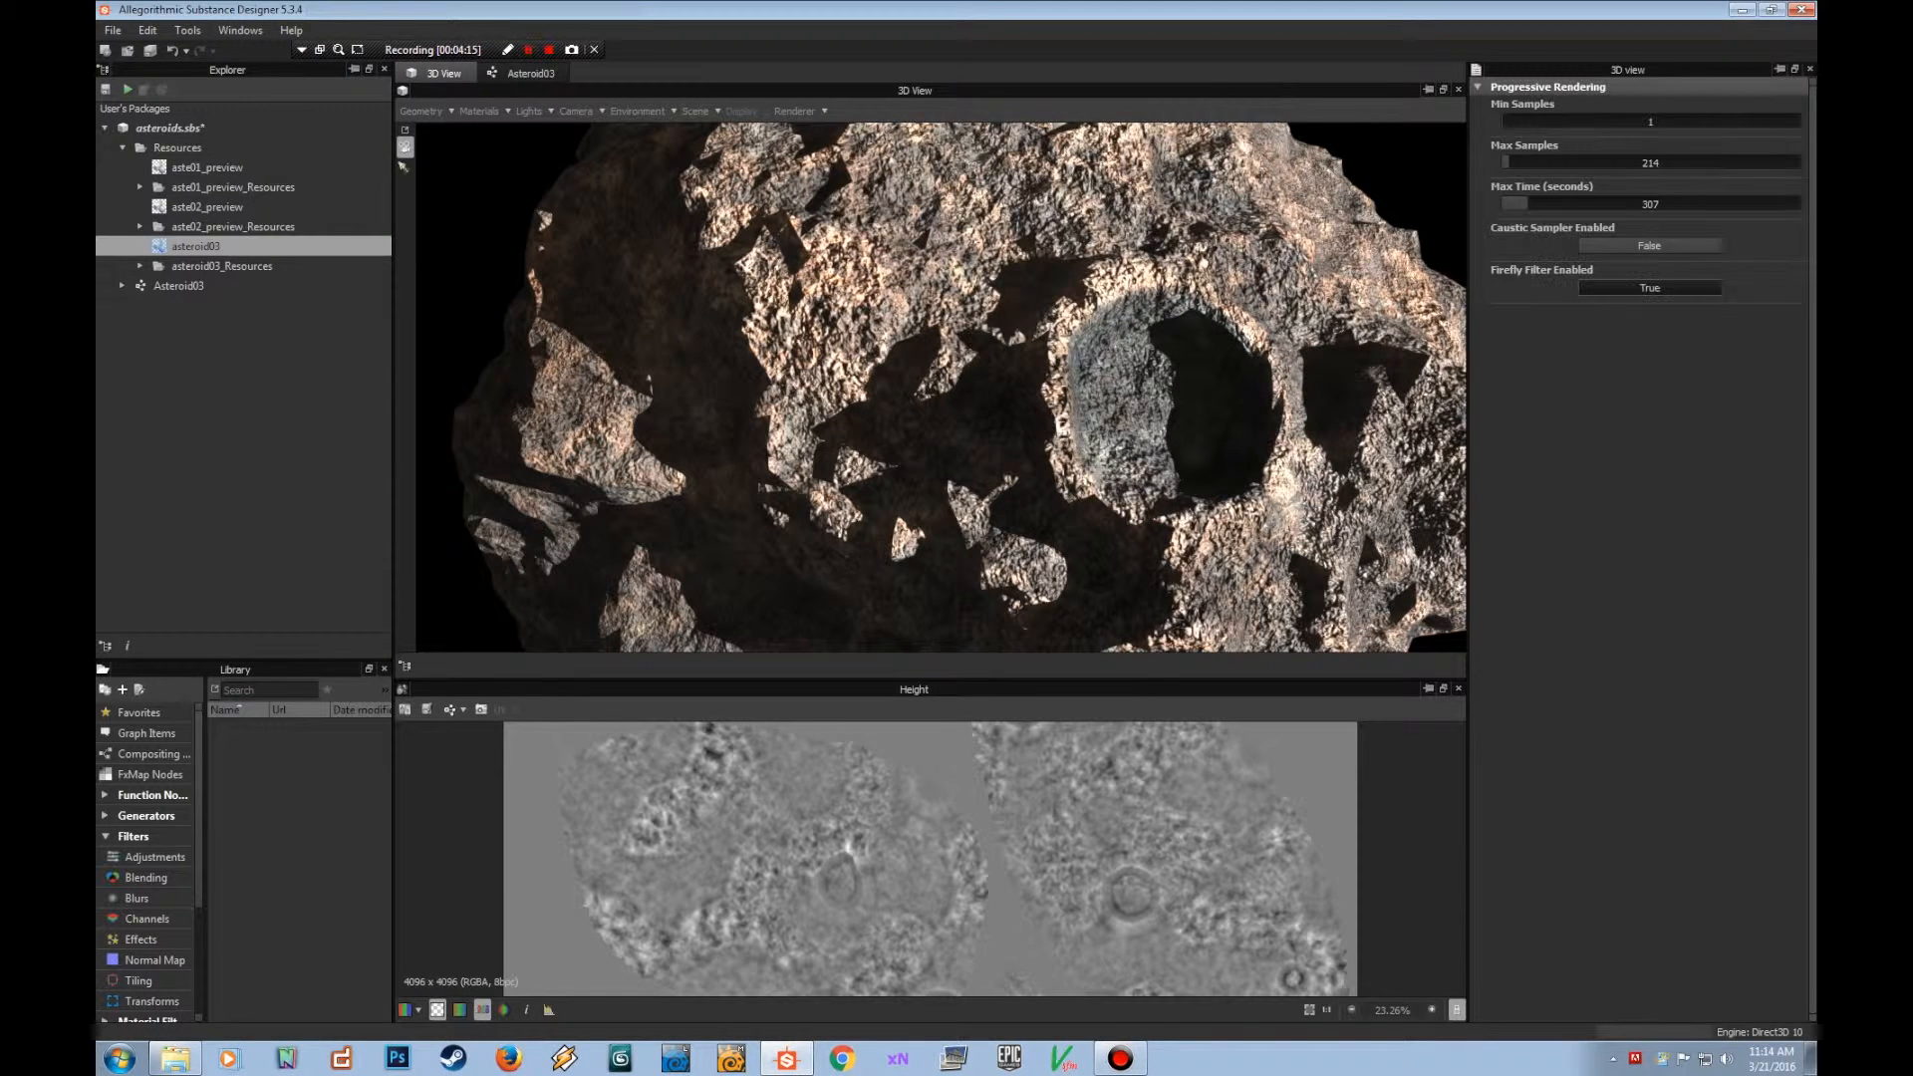
left_click_drag(1508, 162, 1500, 162)
left_click_drag(1514, 203, 1503, 203)
left_click_drag(1503, 162, 1510, 163)
left_click_drag(1518, 162, 1527, 162)
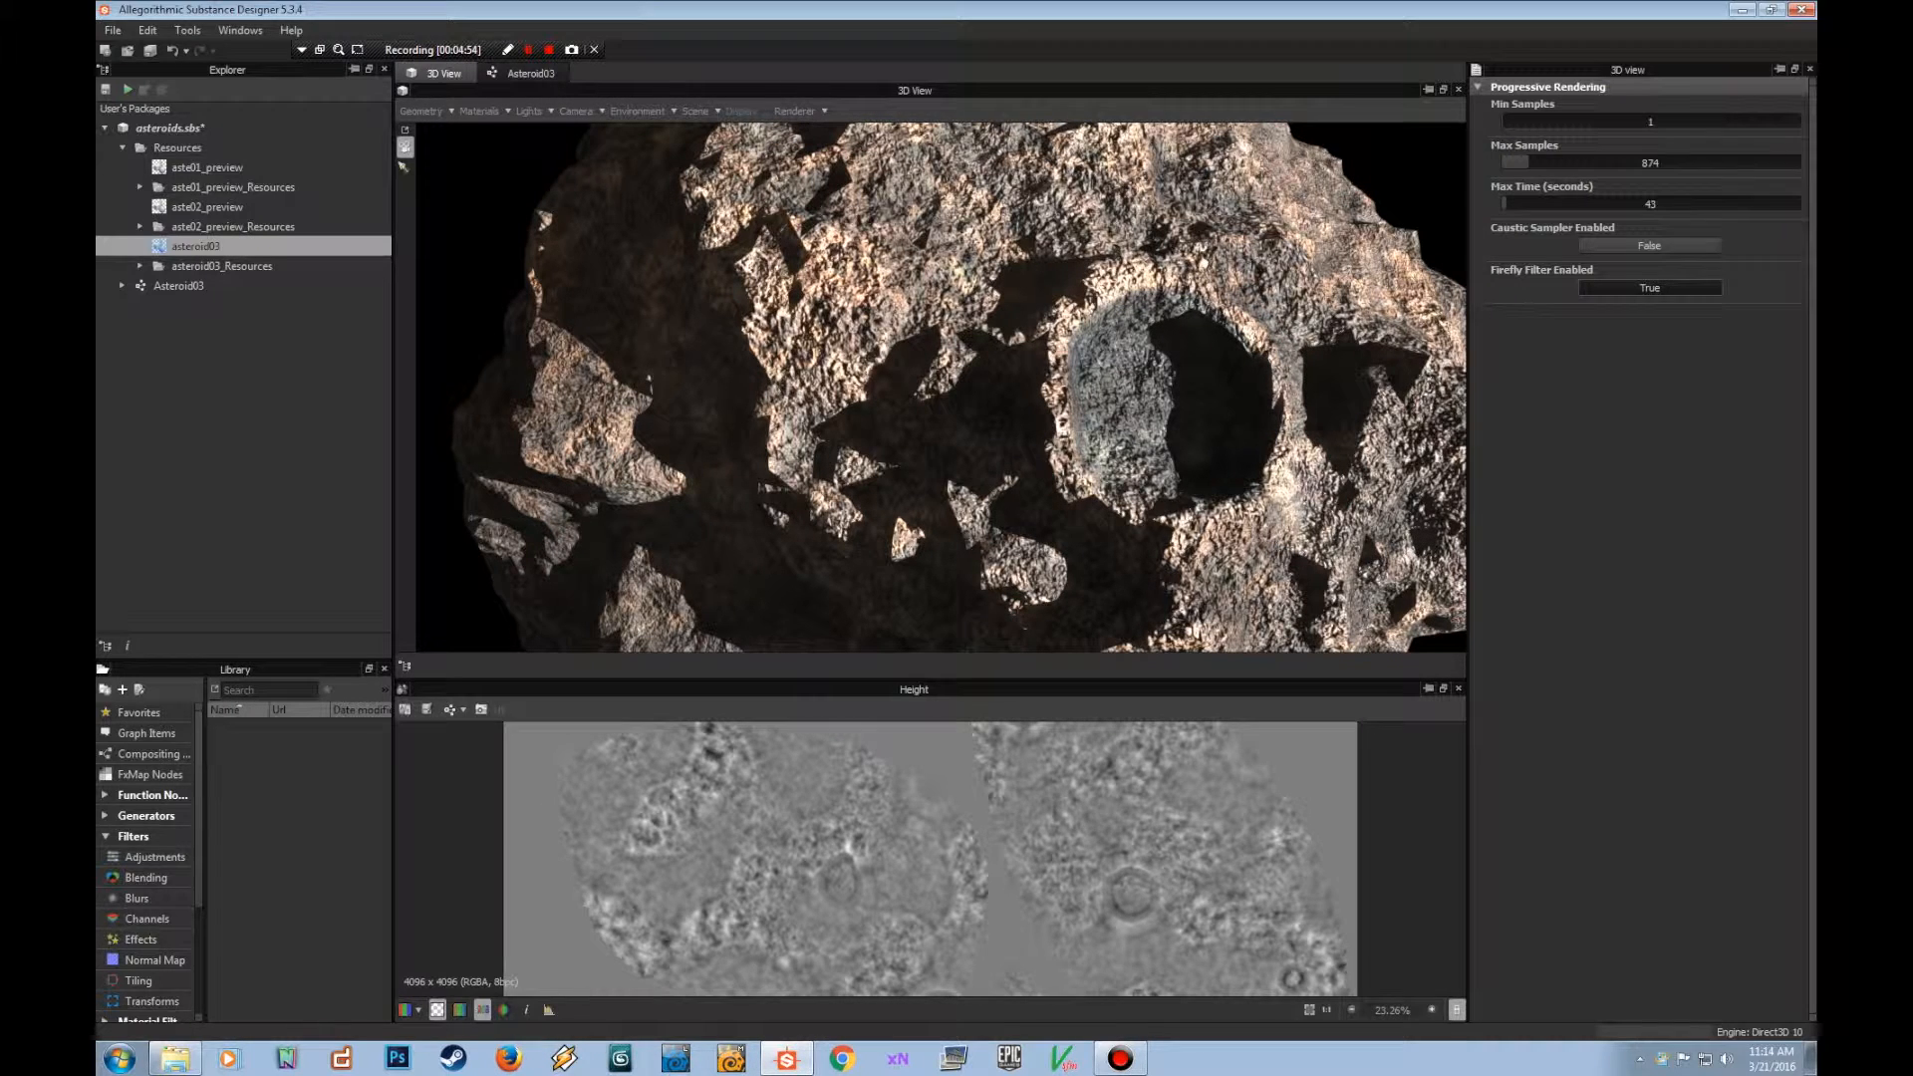
left_click_drag(1524, 163, 1500, 163)
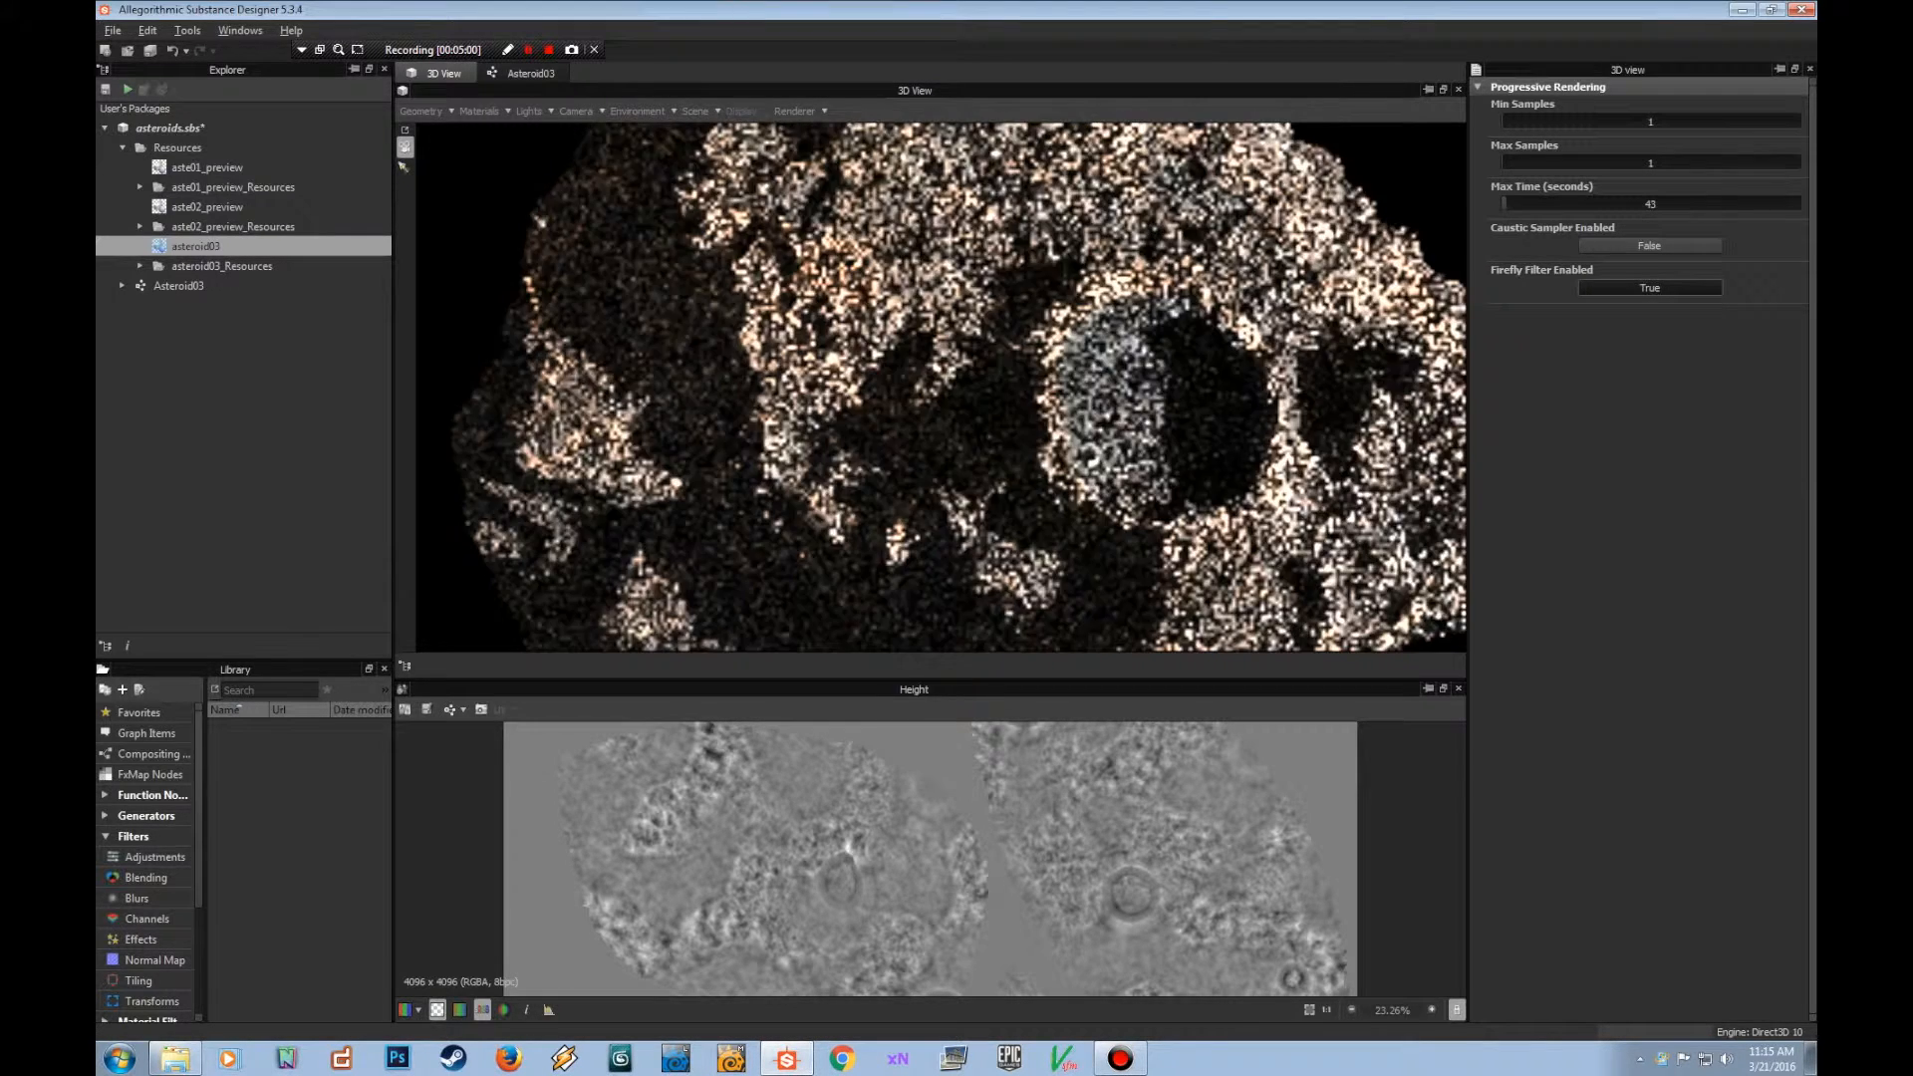
Orbit the asteroid and open the default material's properties to inspect its height settings and the rendered surface relief.
left_click_drag(996, 439, 1036, 399, "alt")
right_click_drag(1036, 398, 1086, 418, "alt")
left_click_drag(1086, 419, 1036, 399, "alt")
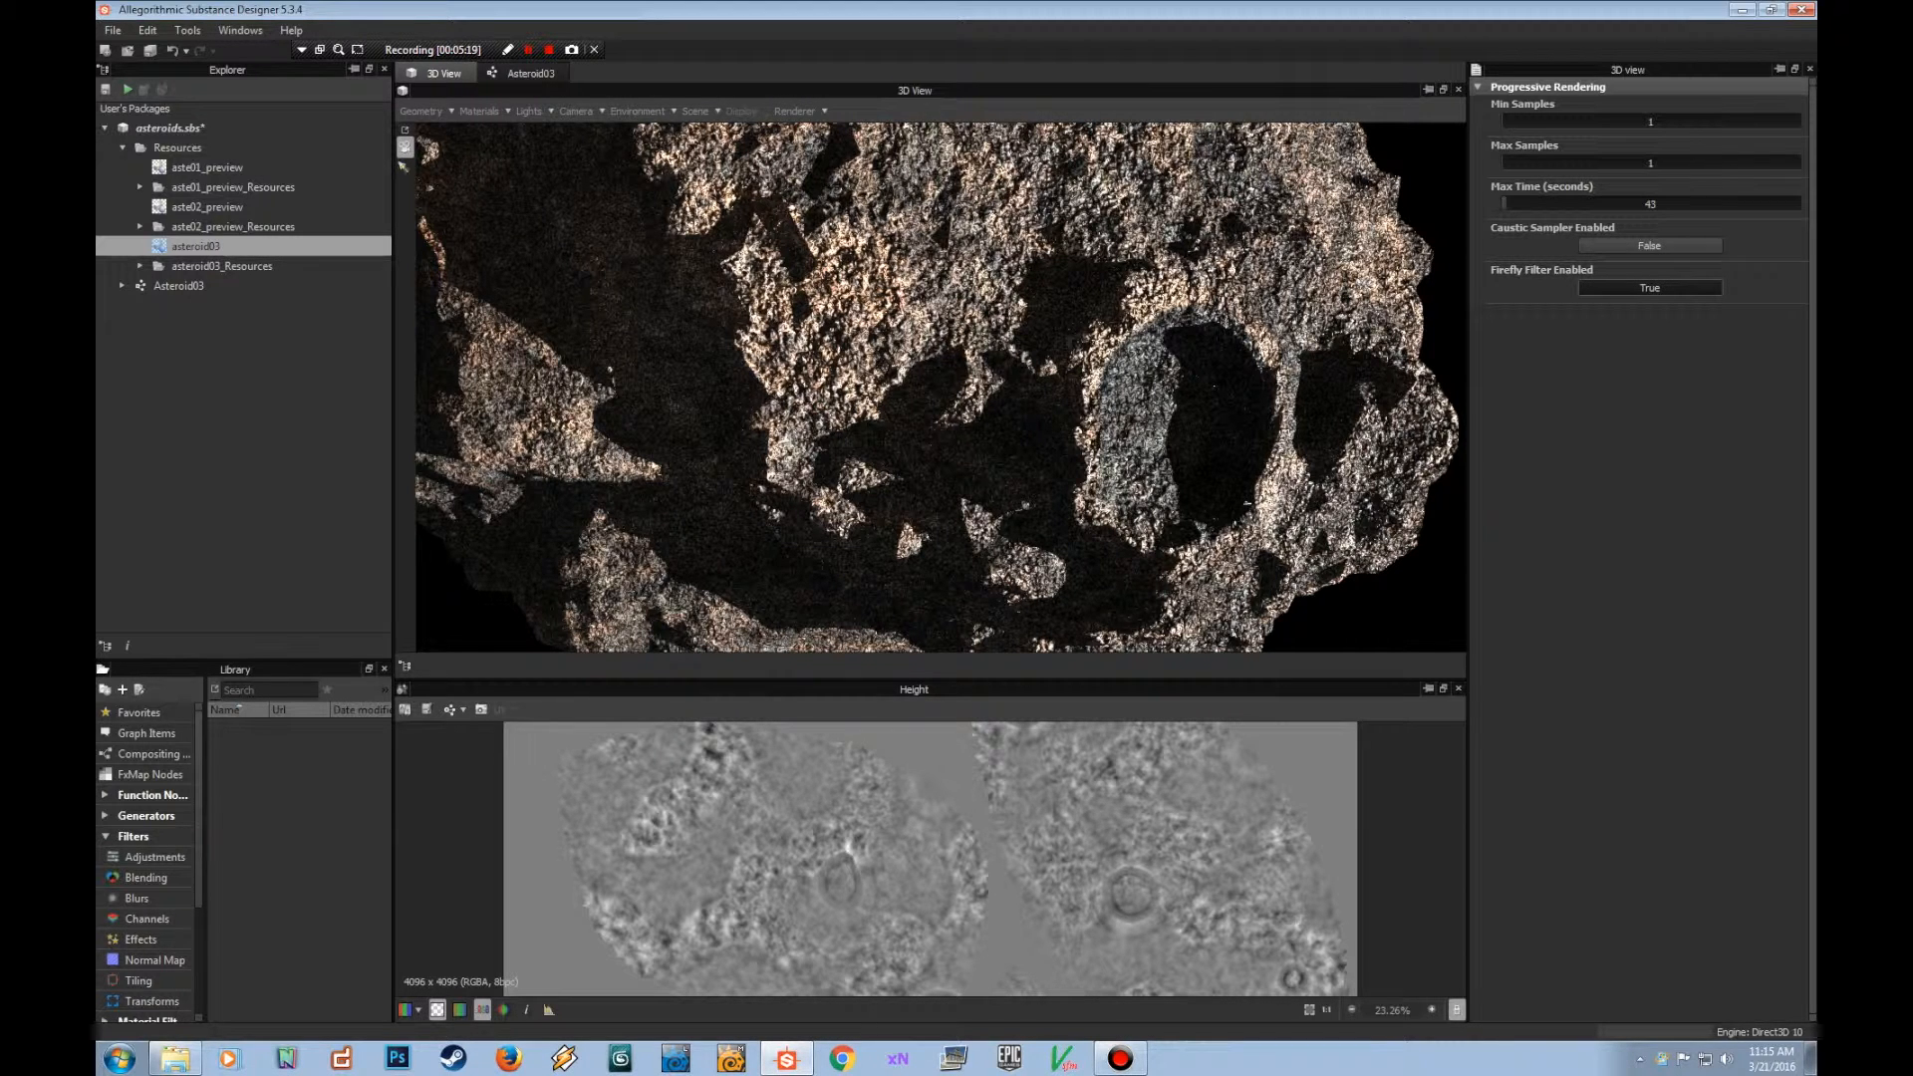
left_click(483, 111)
mouse_move(503, 133)
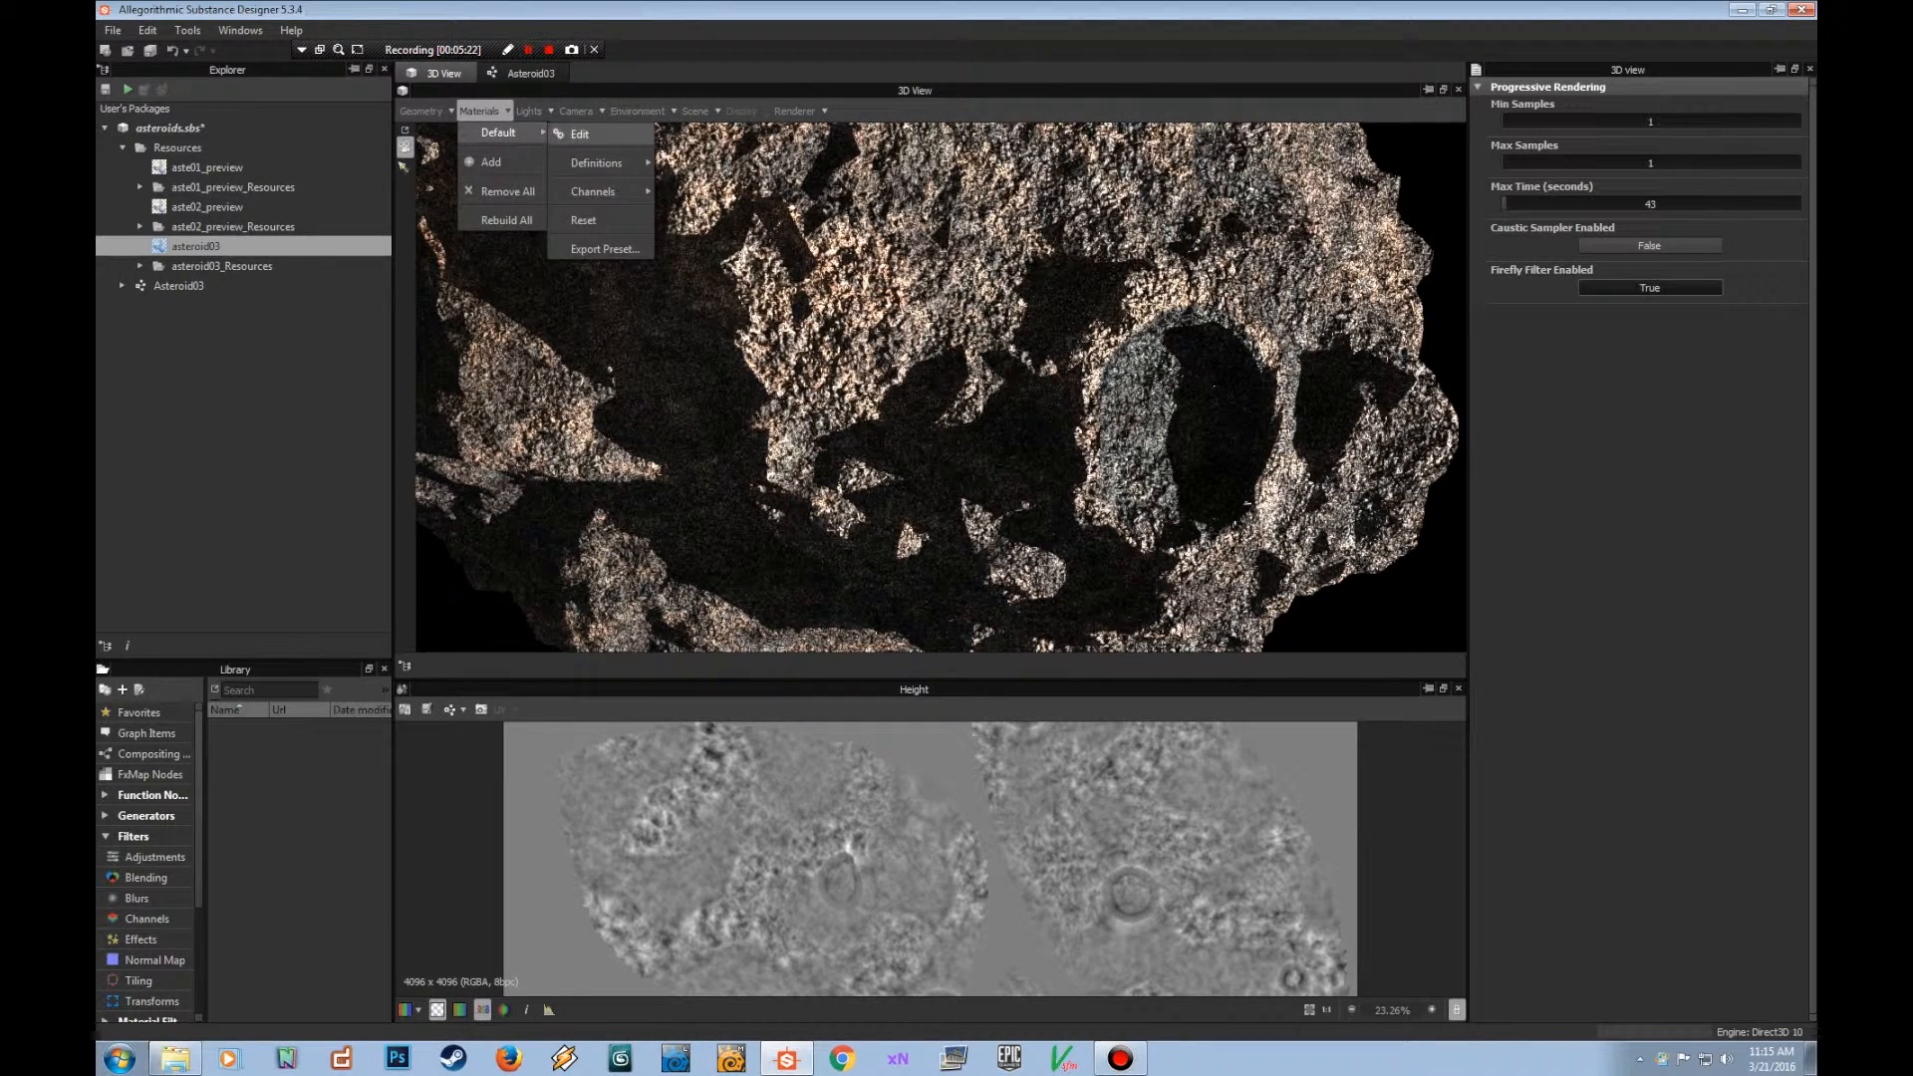
left_click(579, 133)
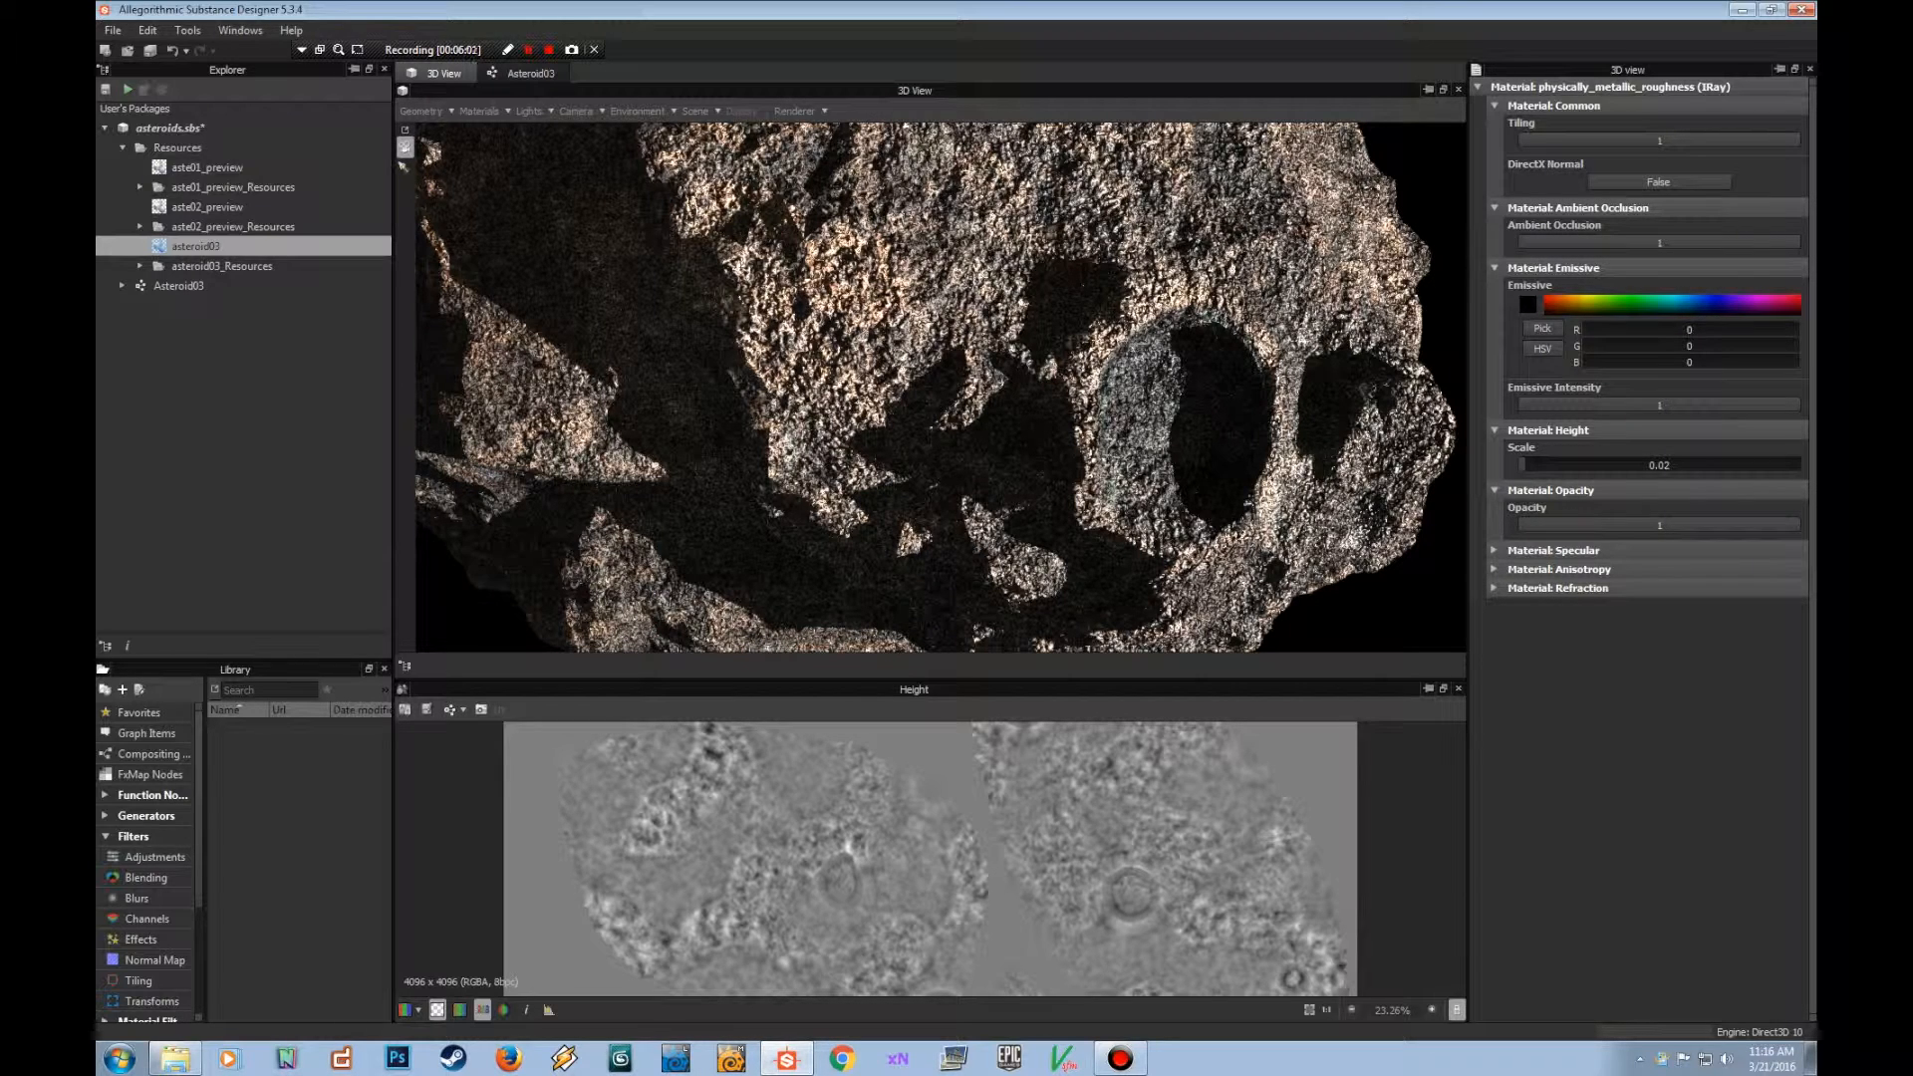
scroll(940, 387, "down", 2)
middle_click_drag(940, 387, 933, 318)
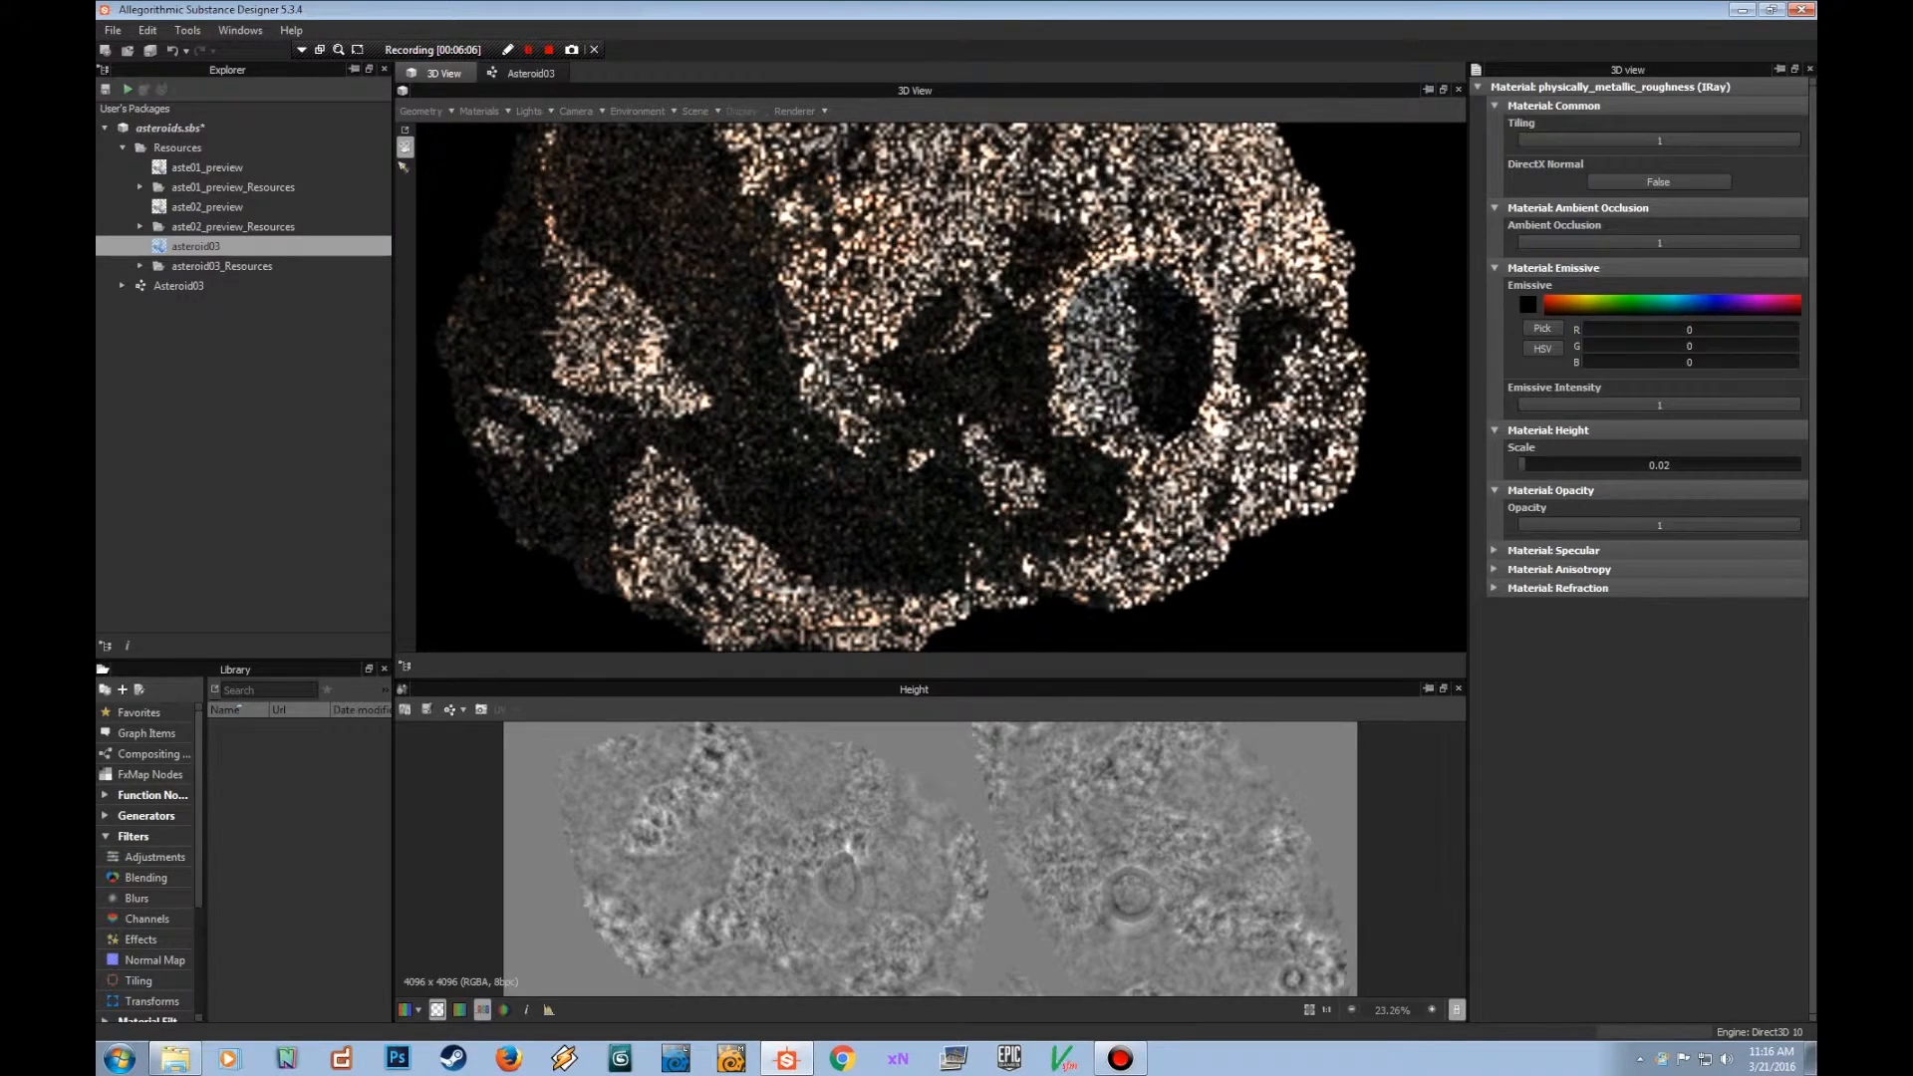
scroll(940, 388, "up", 2)
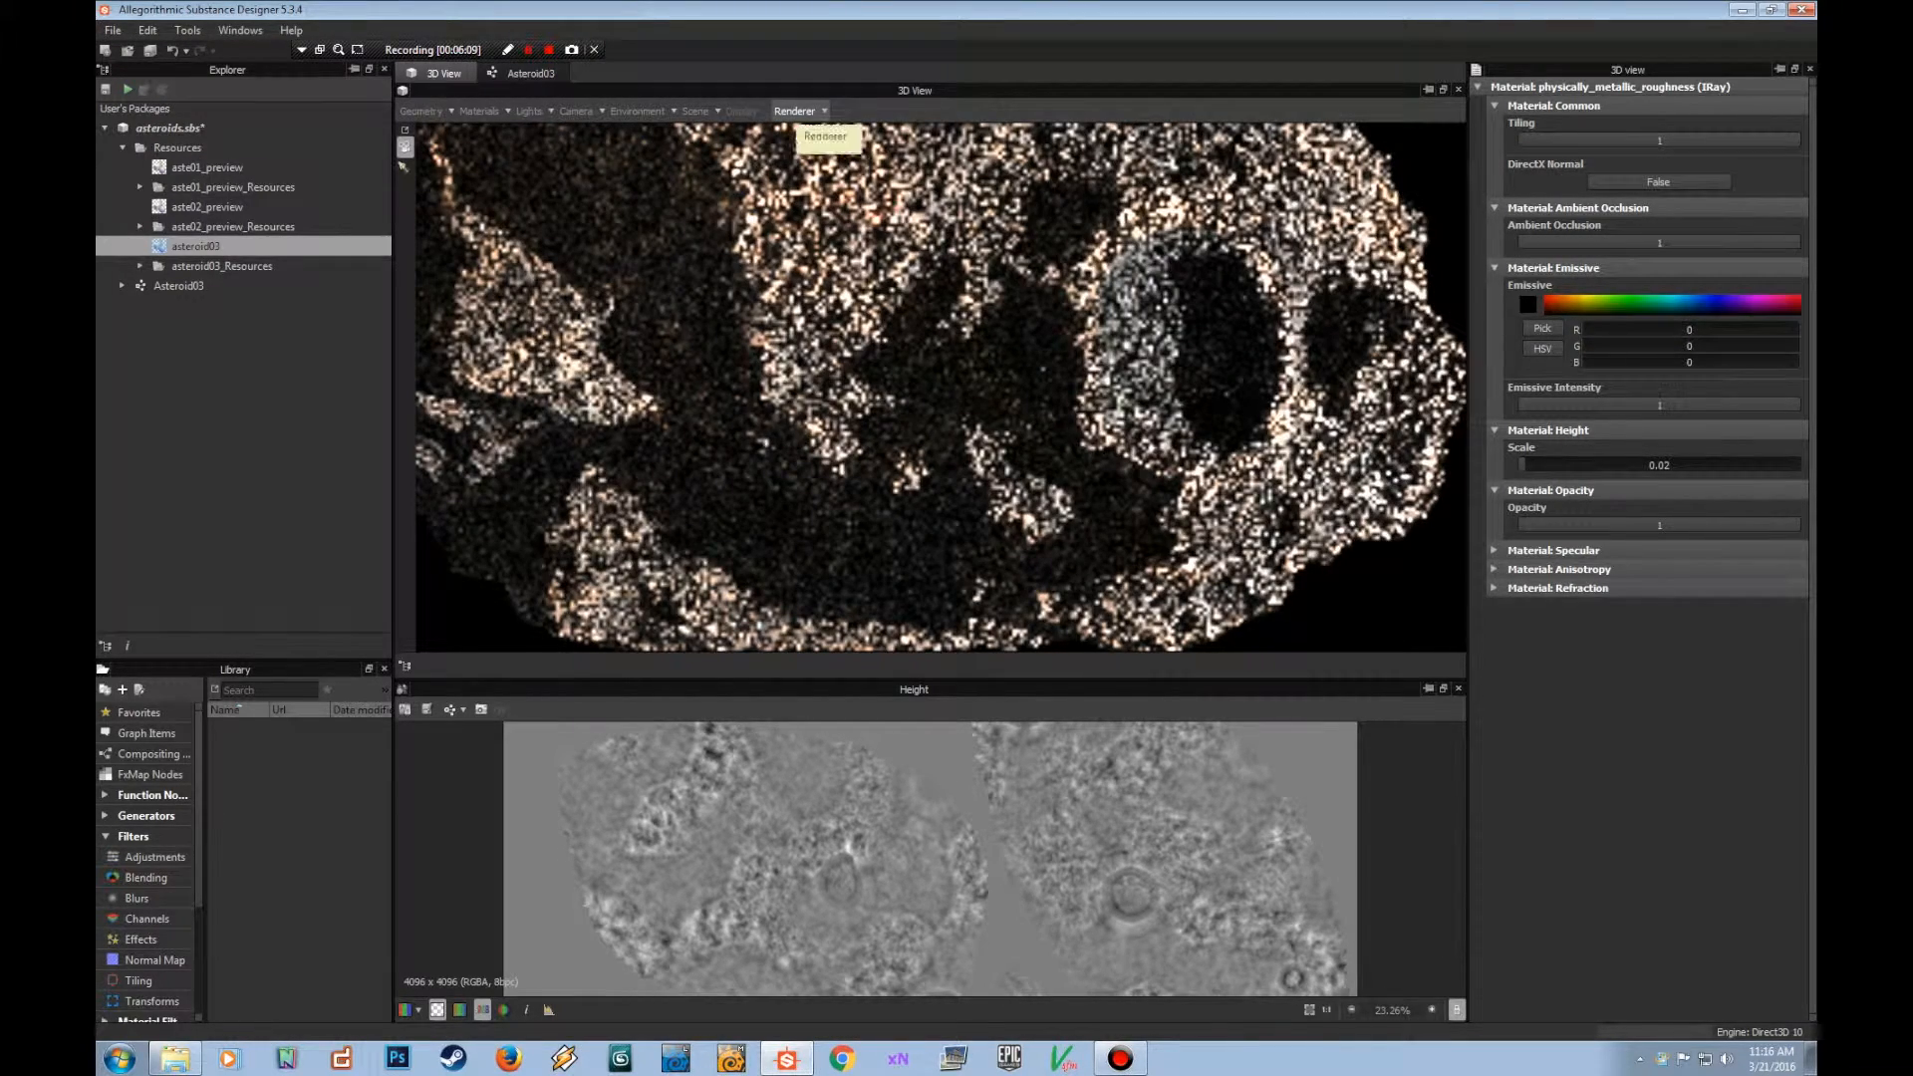
Set the scene's mesh subdivision method to Parametric with number 2 and inspect the asteroid's surface and silhouette.
left_click(696, 112)
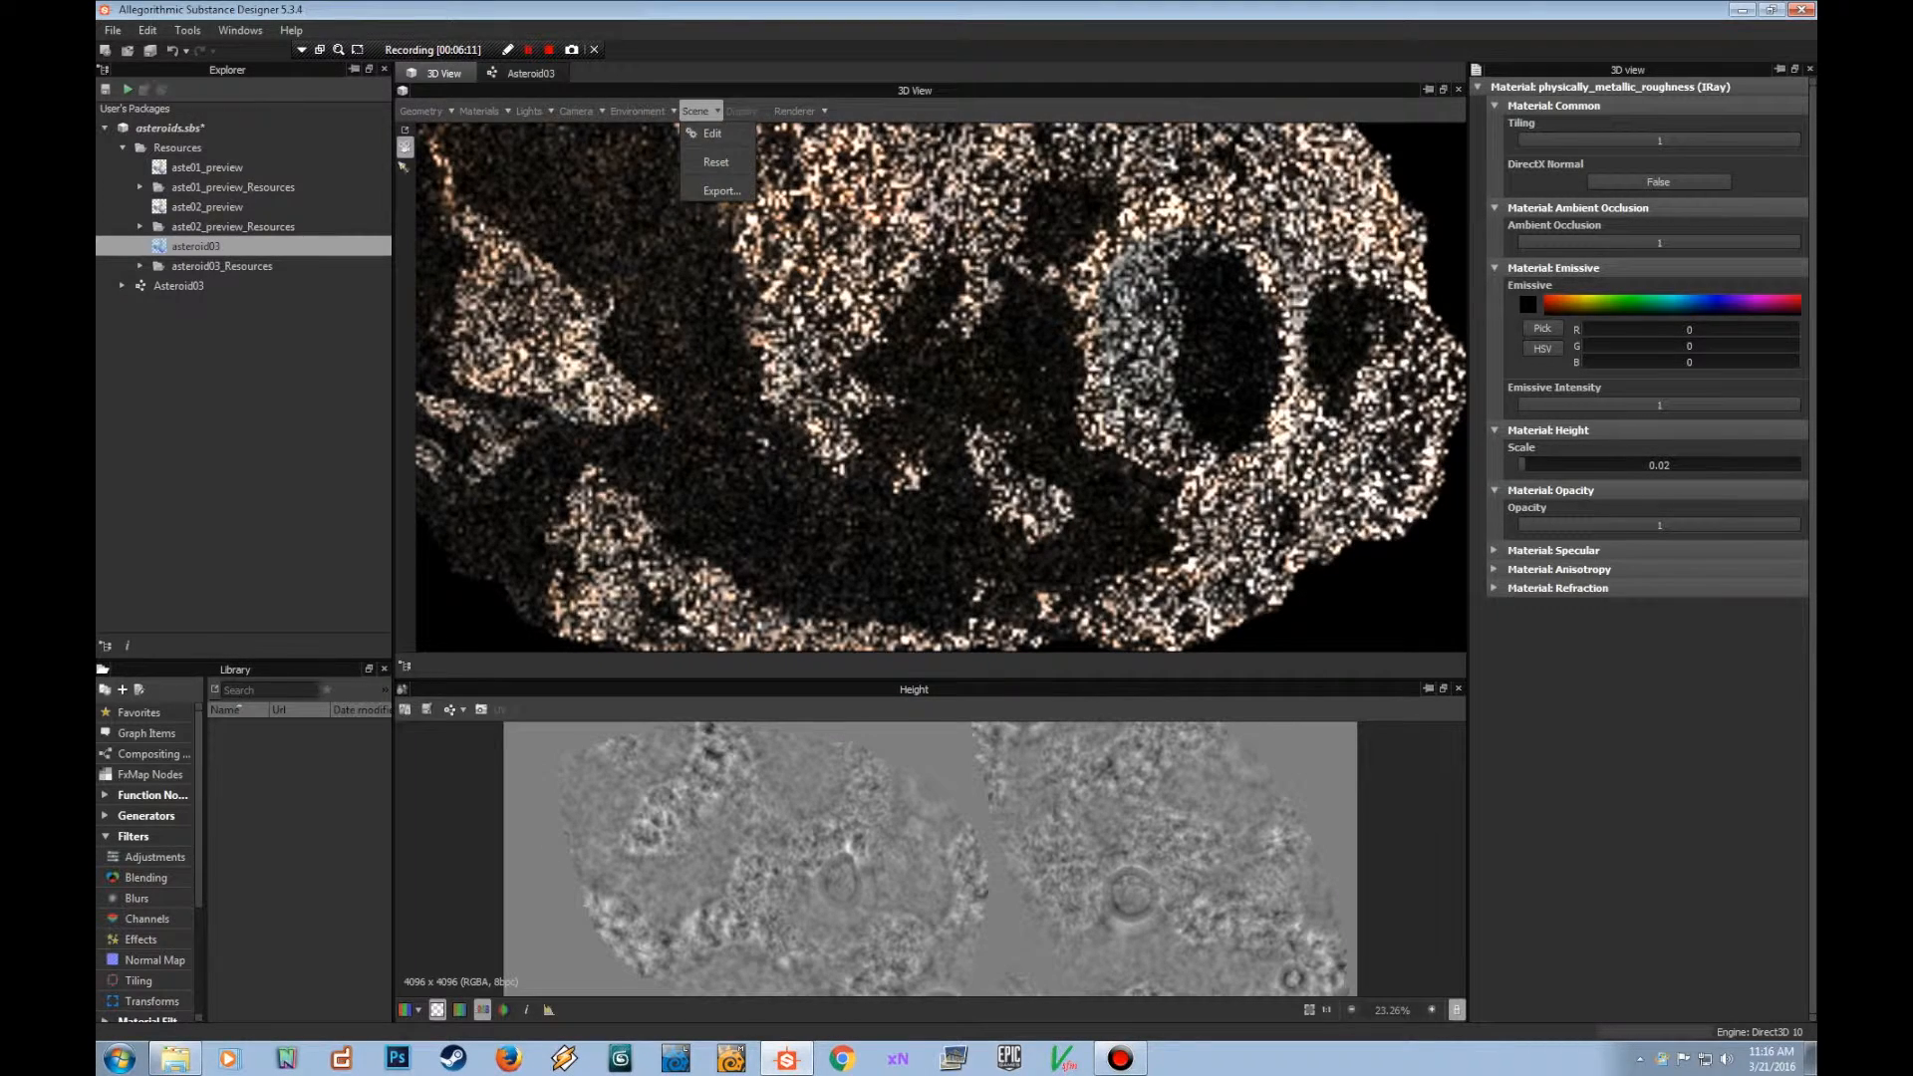
left_click(709, 132)
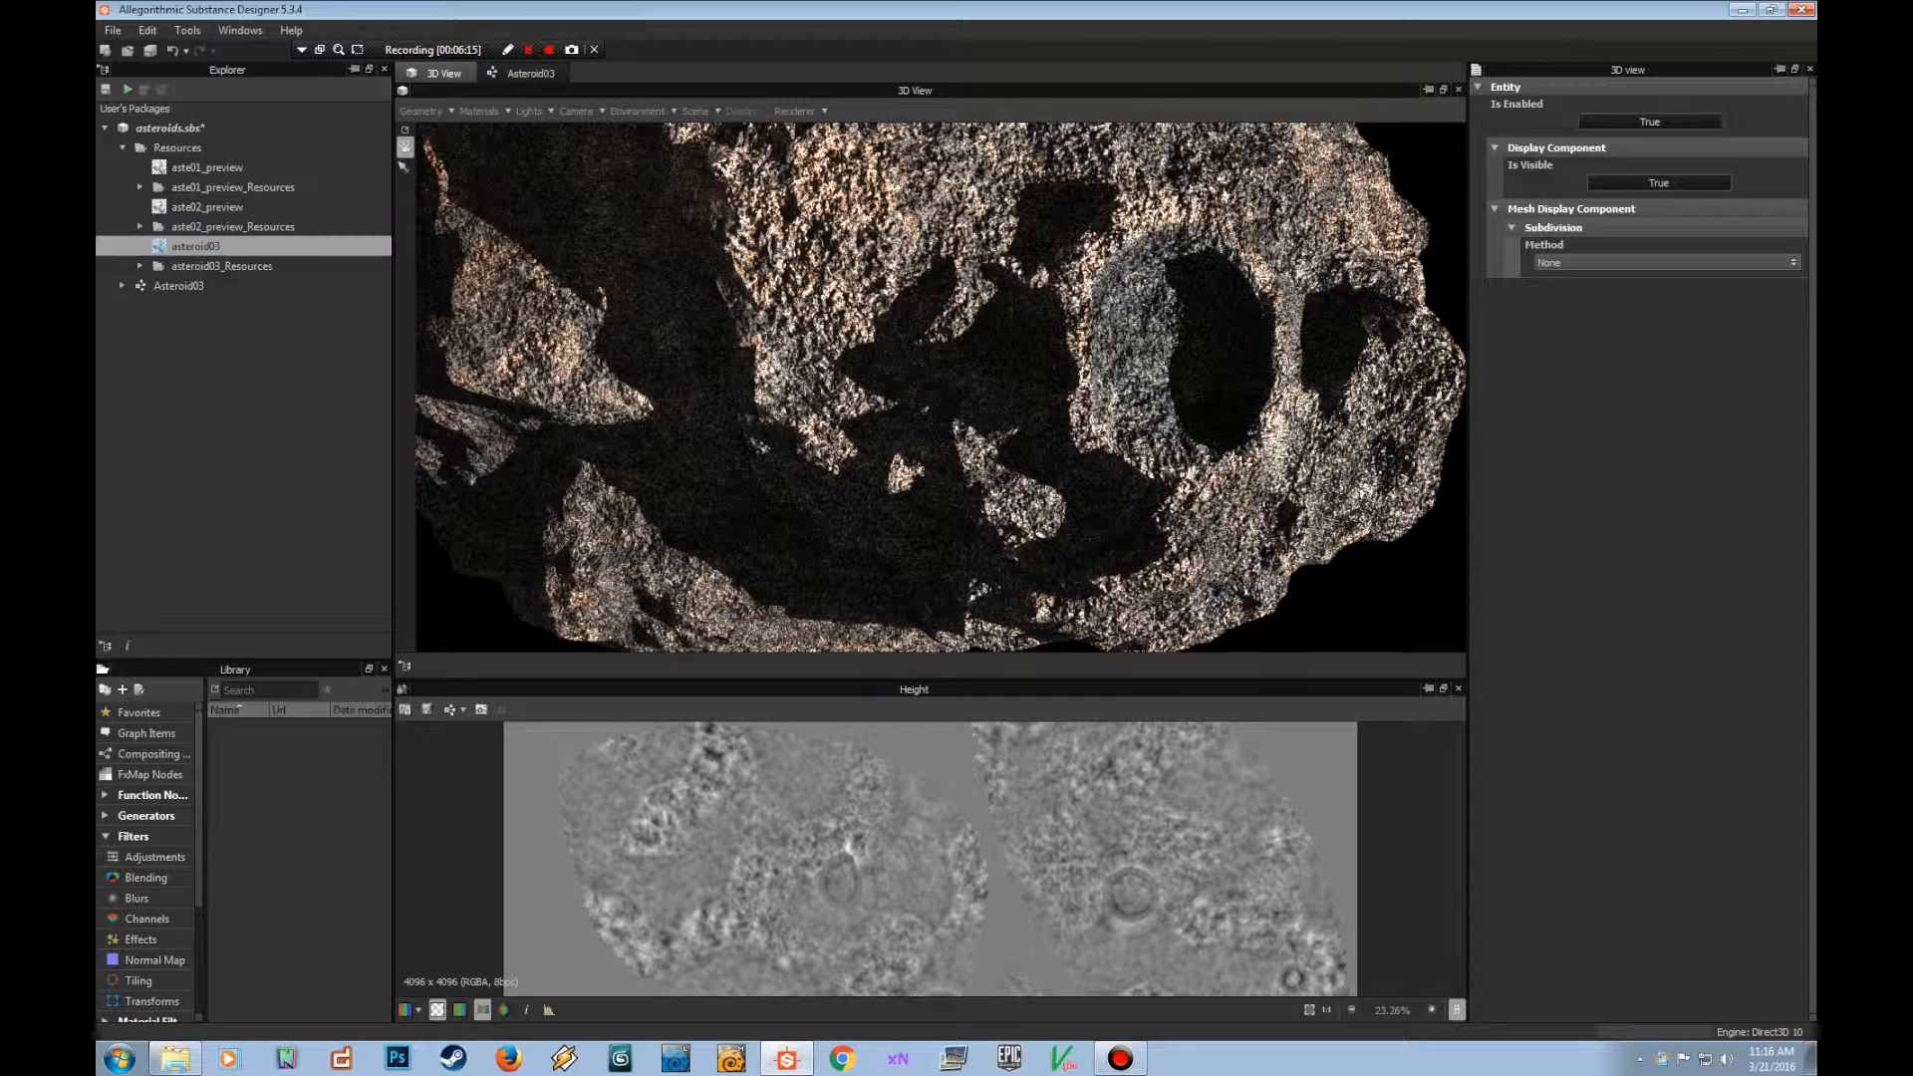
left_click(1664, 262)
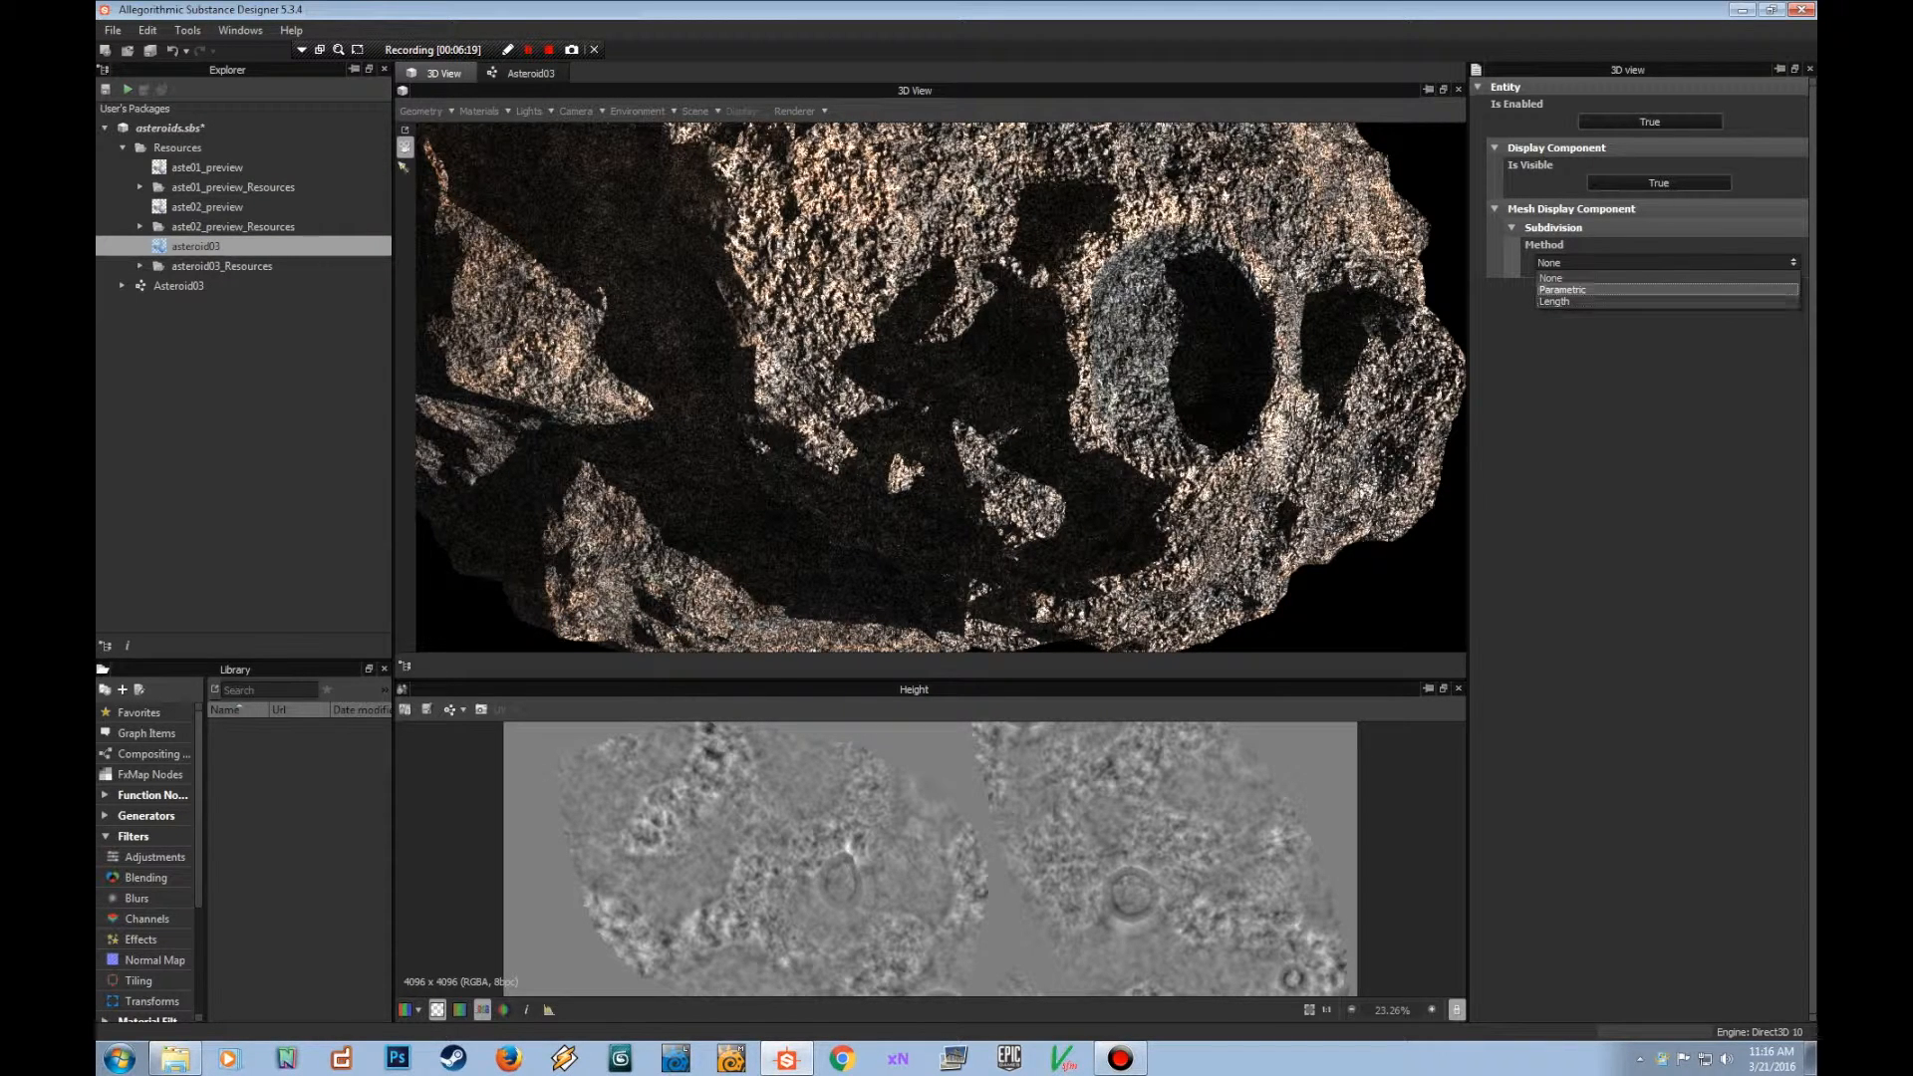
left_click(1594, 288)
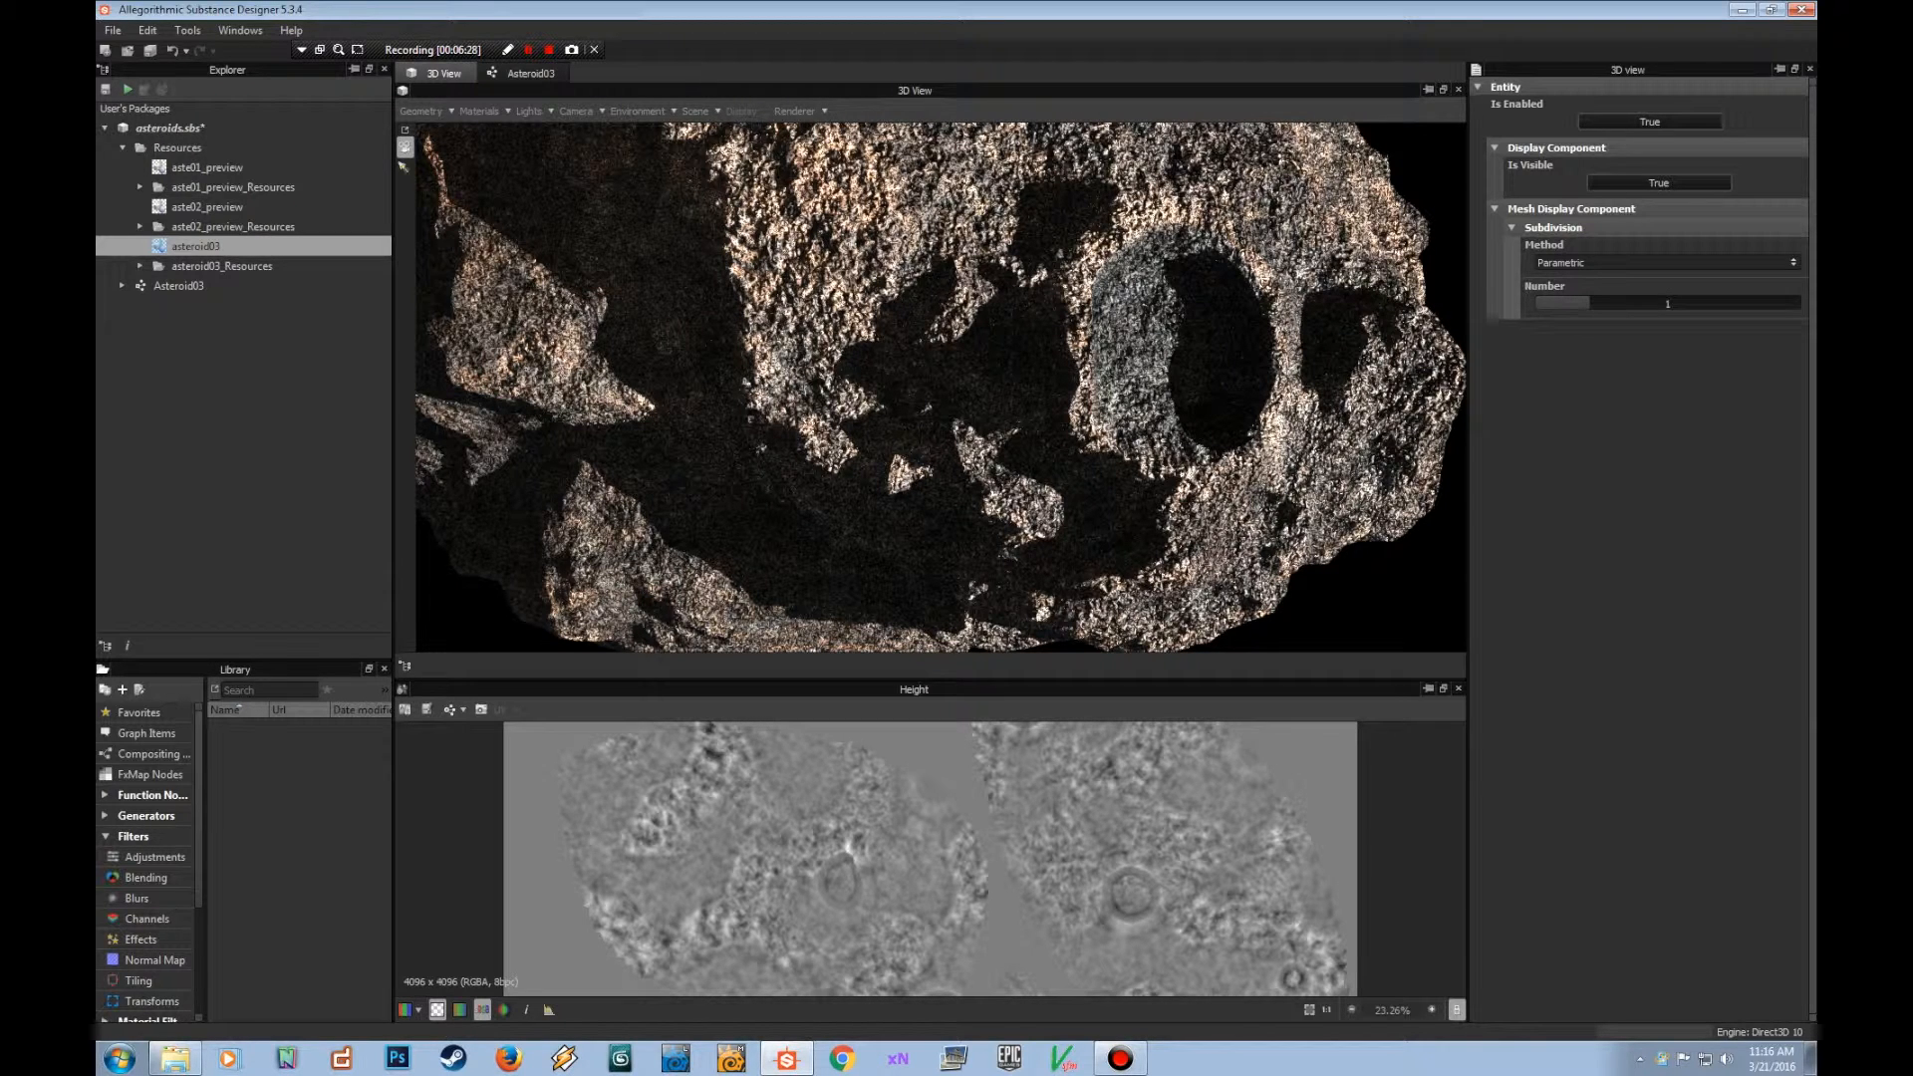
left_click_drag(1590, 302, 1642, 303)
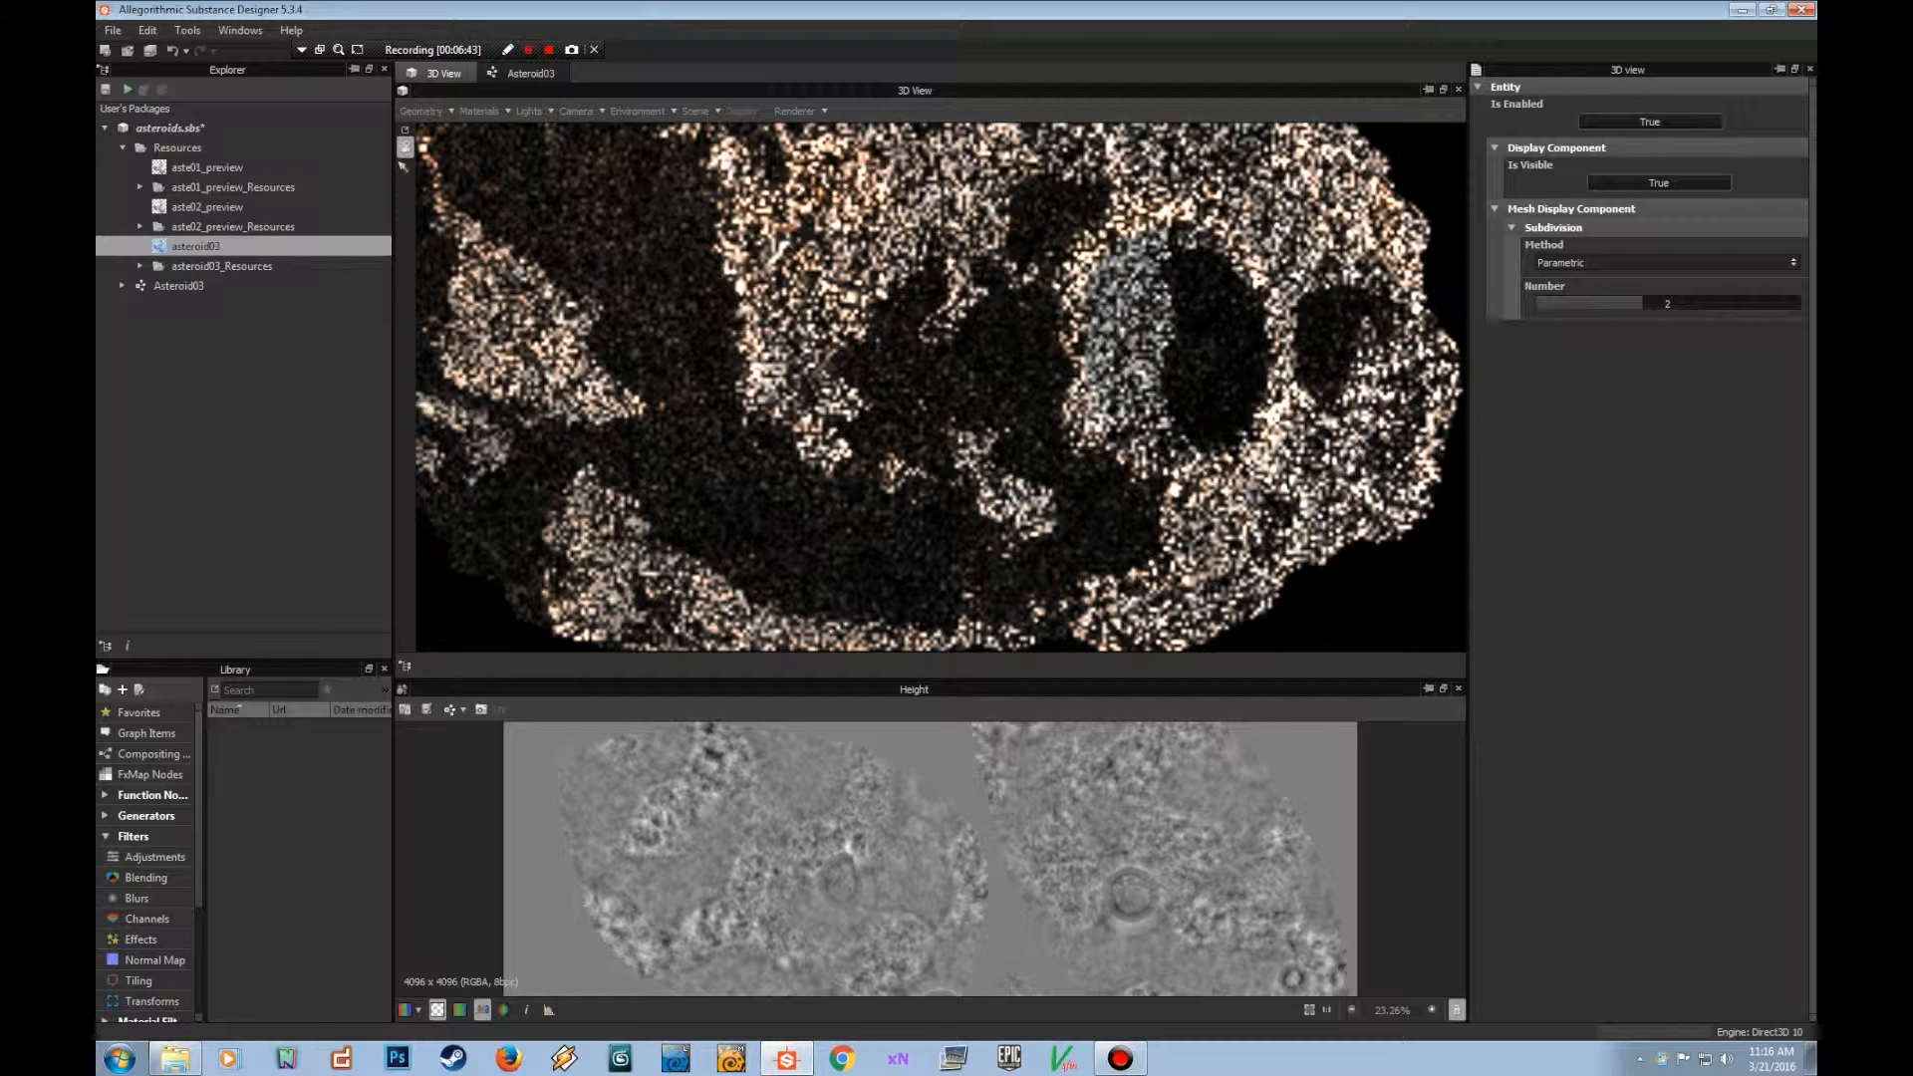
scroll(940, 387, "down", 2)
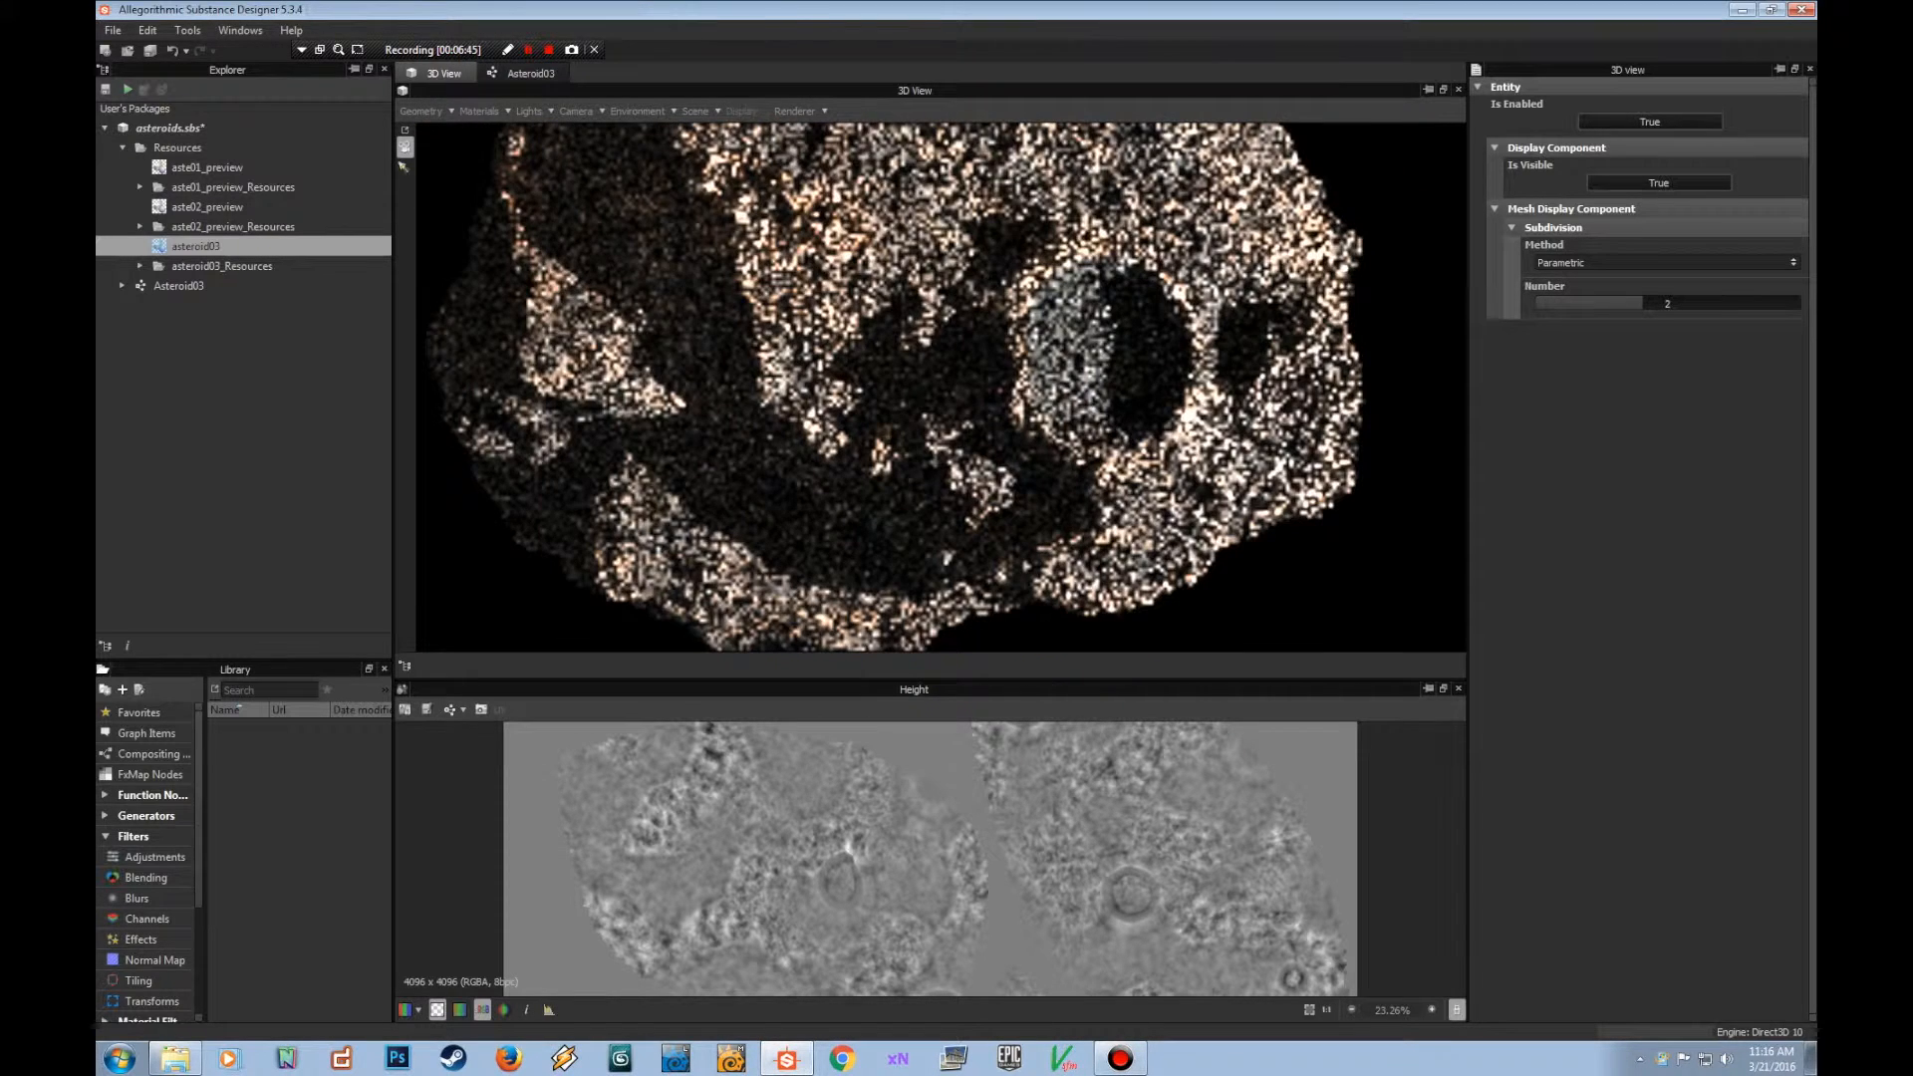
scroll(940, 386, "up", 2)
mouse_move(940, 386)
left_mouse_down()
mouse_move(986, 328)
mouse_move(958, 356)
left_mouse_up()
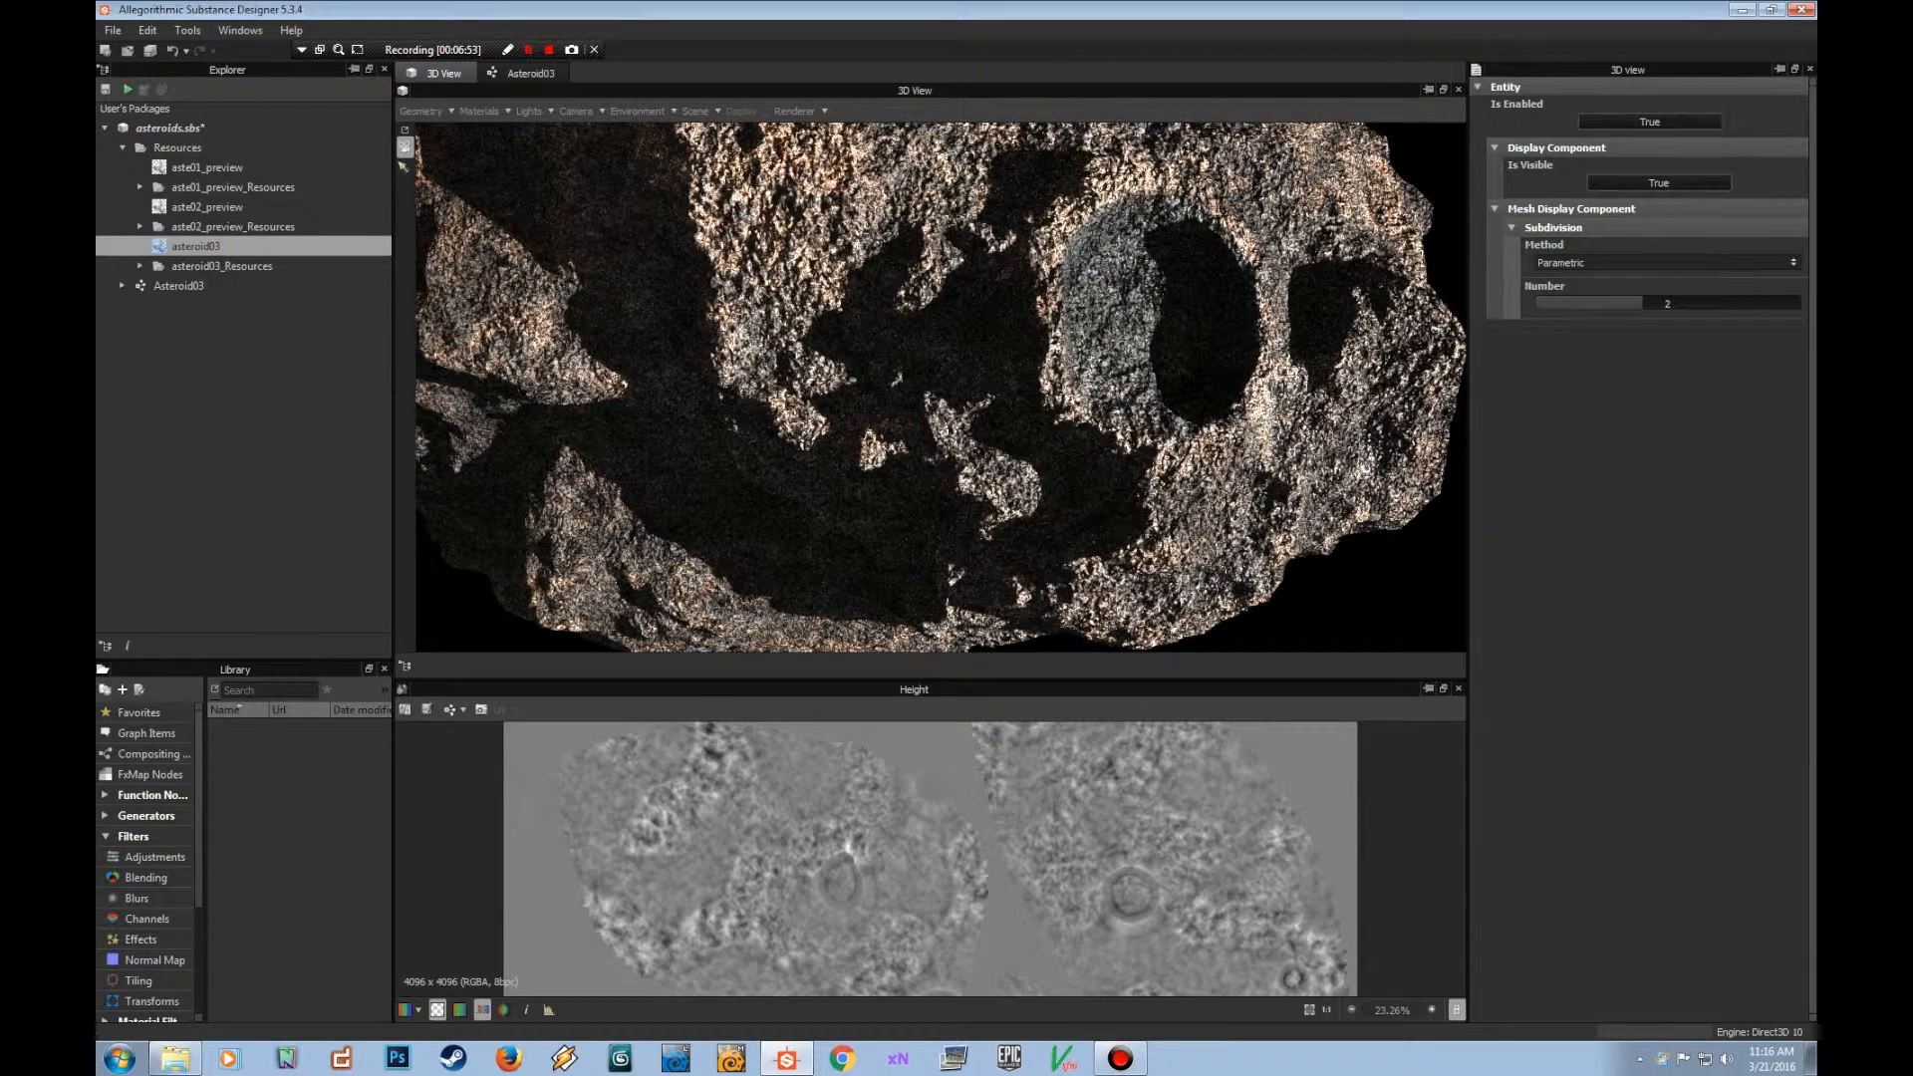
left_click_drag(940, 387, 910, 390)
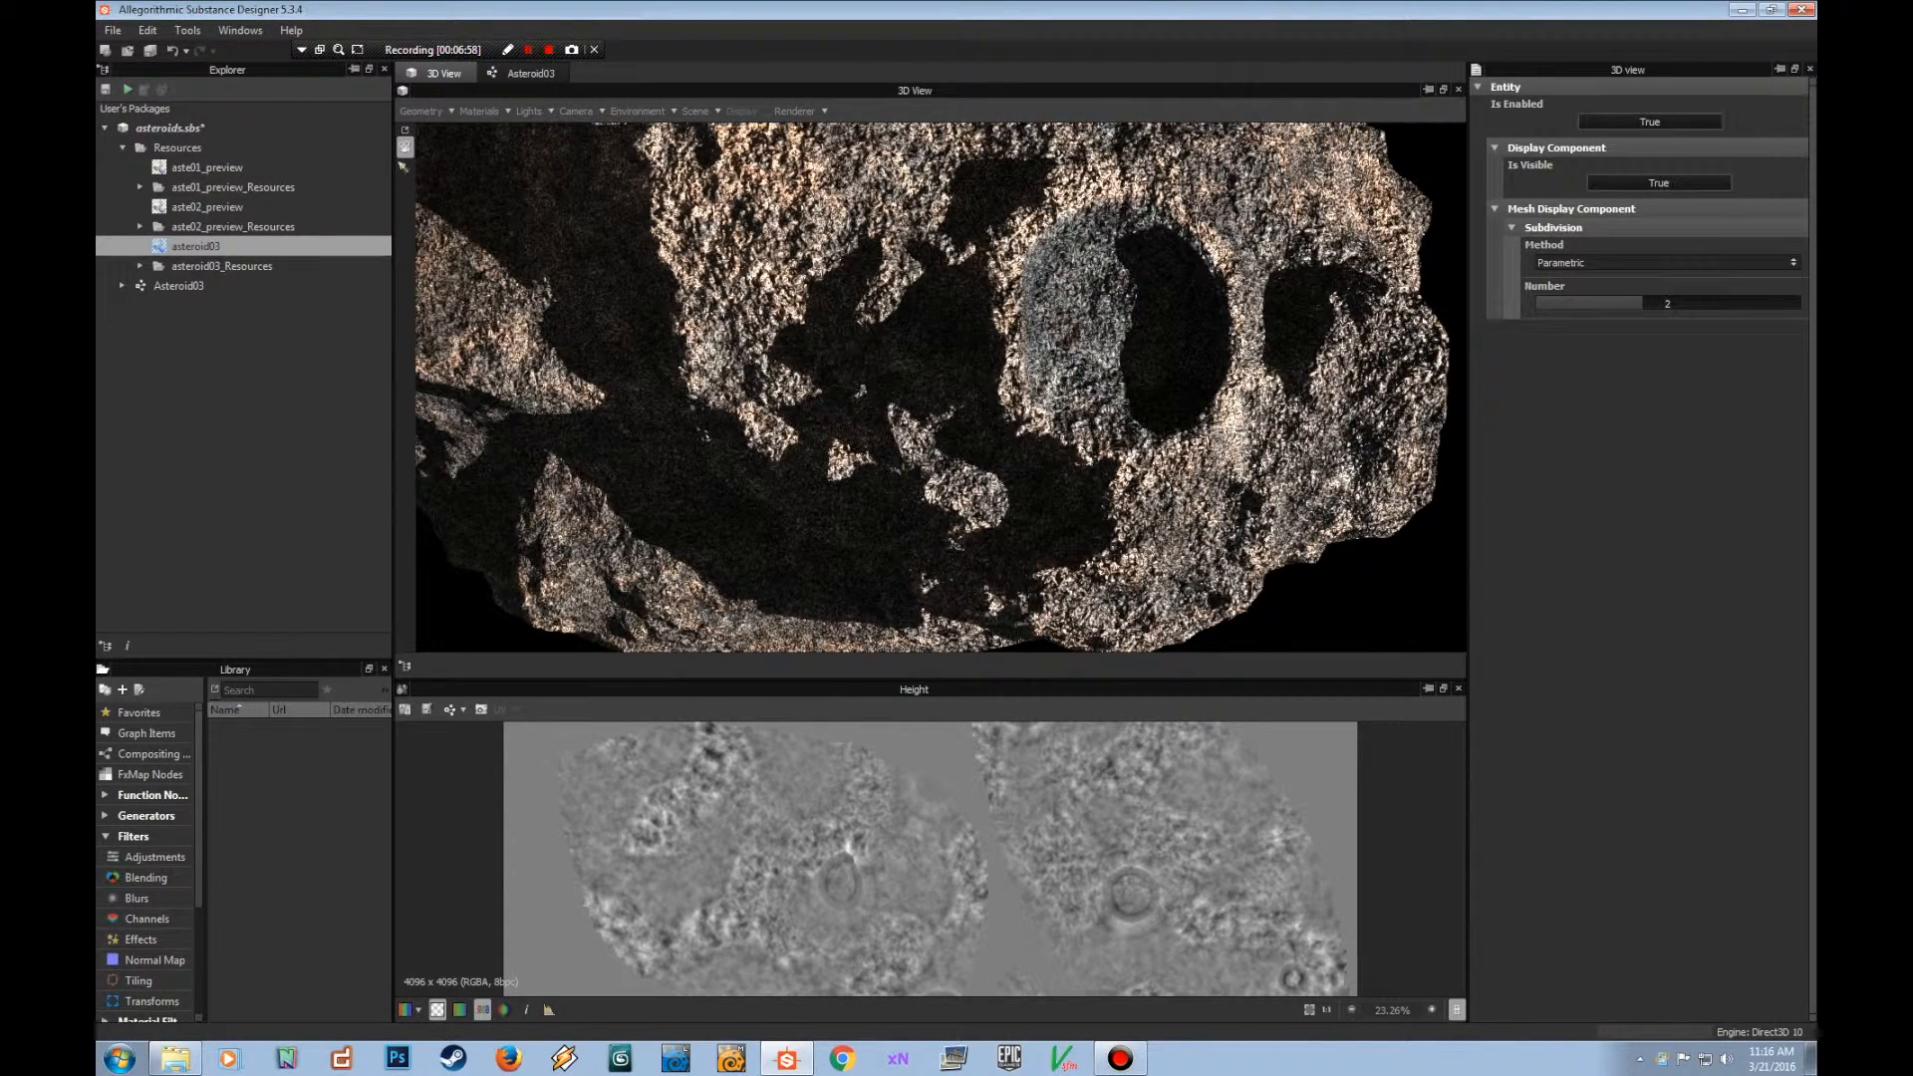
scroll(940, 386, "up", 2)
scroll(941, 387, "down", 2)
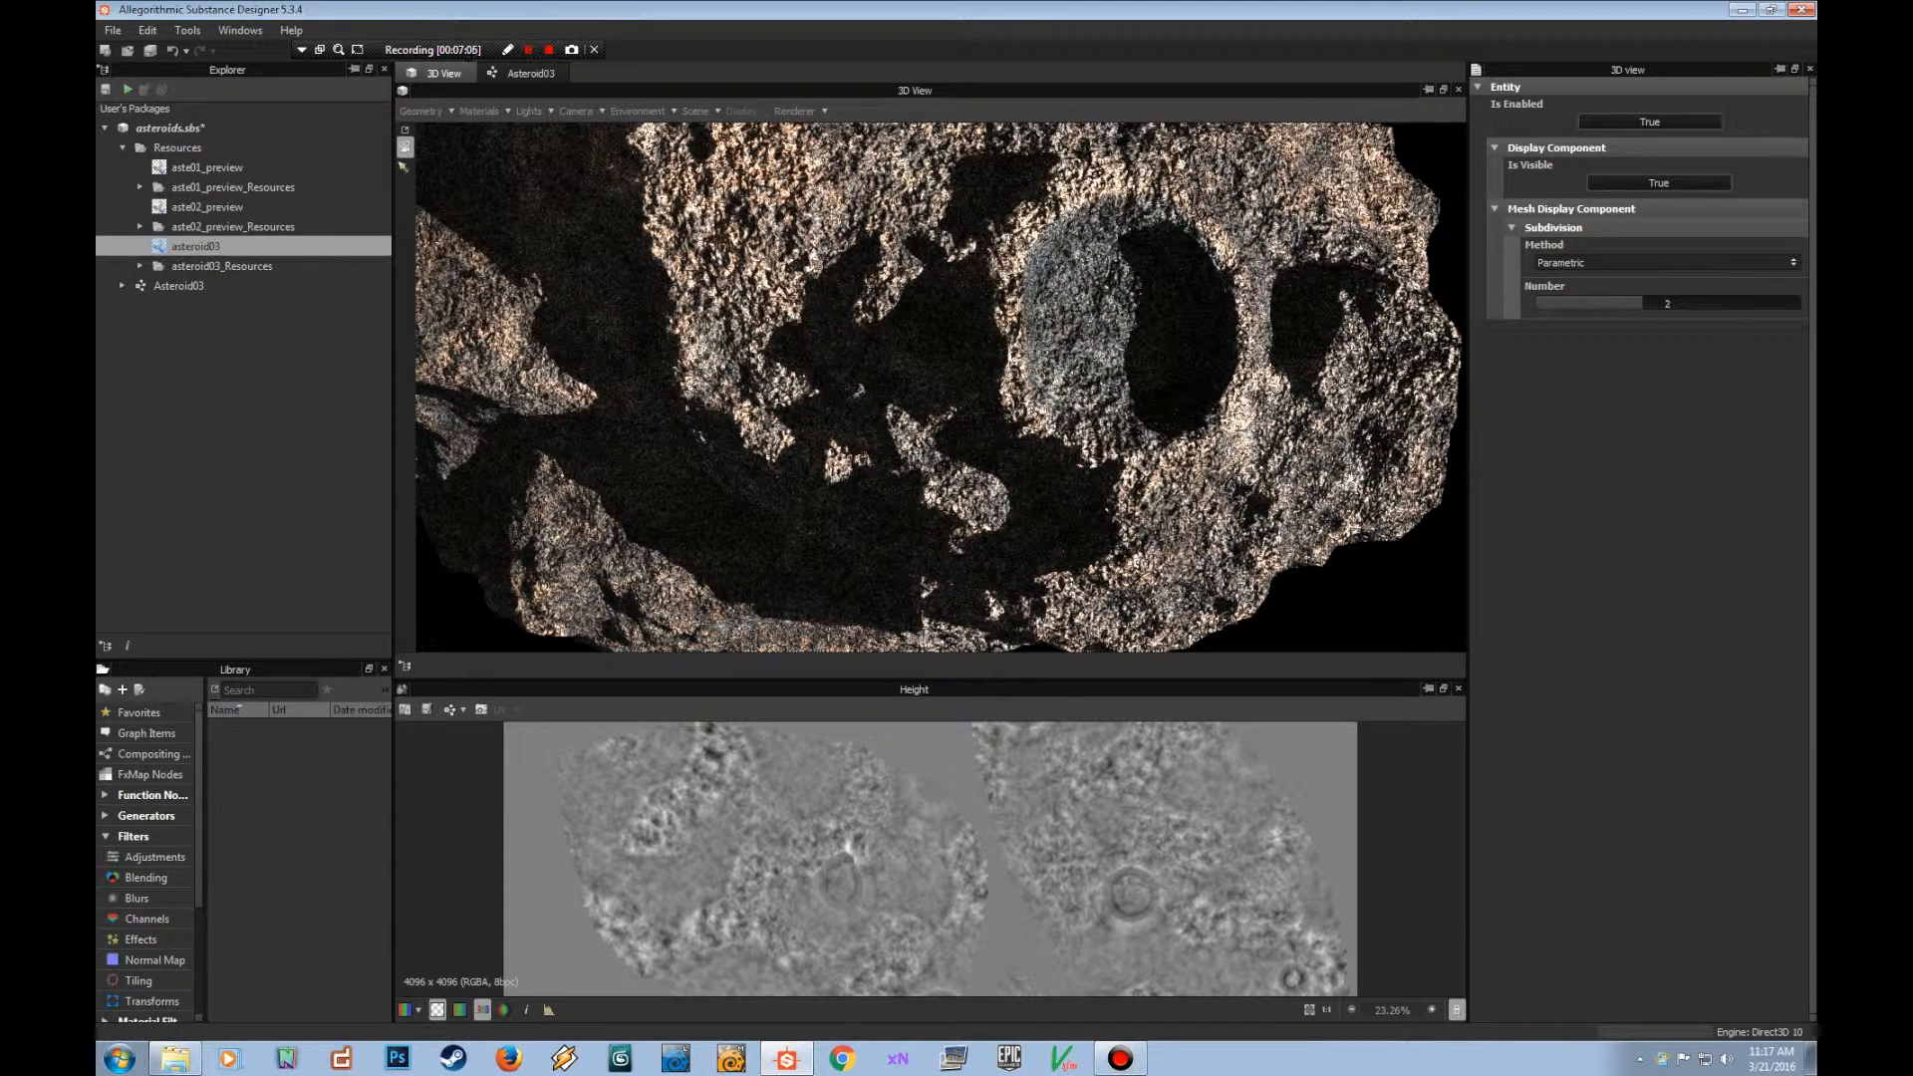
Raise the parametric subdivision number to 3 and inspect the asteroid around its crater.
left_click_drag(1642, 303, 1694, 303)
left_click_drag(940, 388, 898, 390)
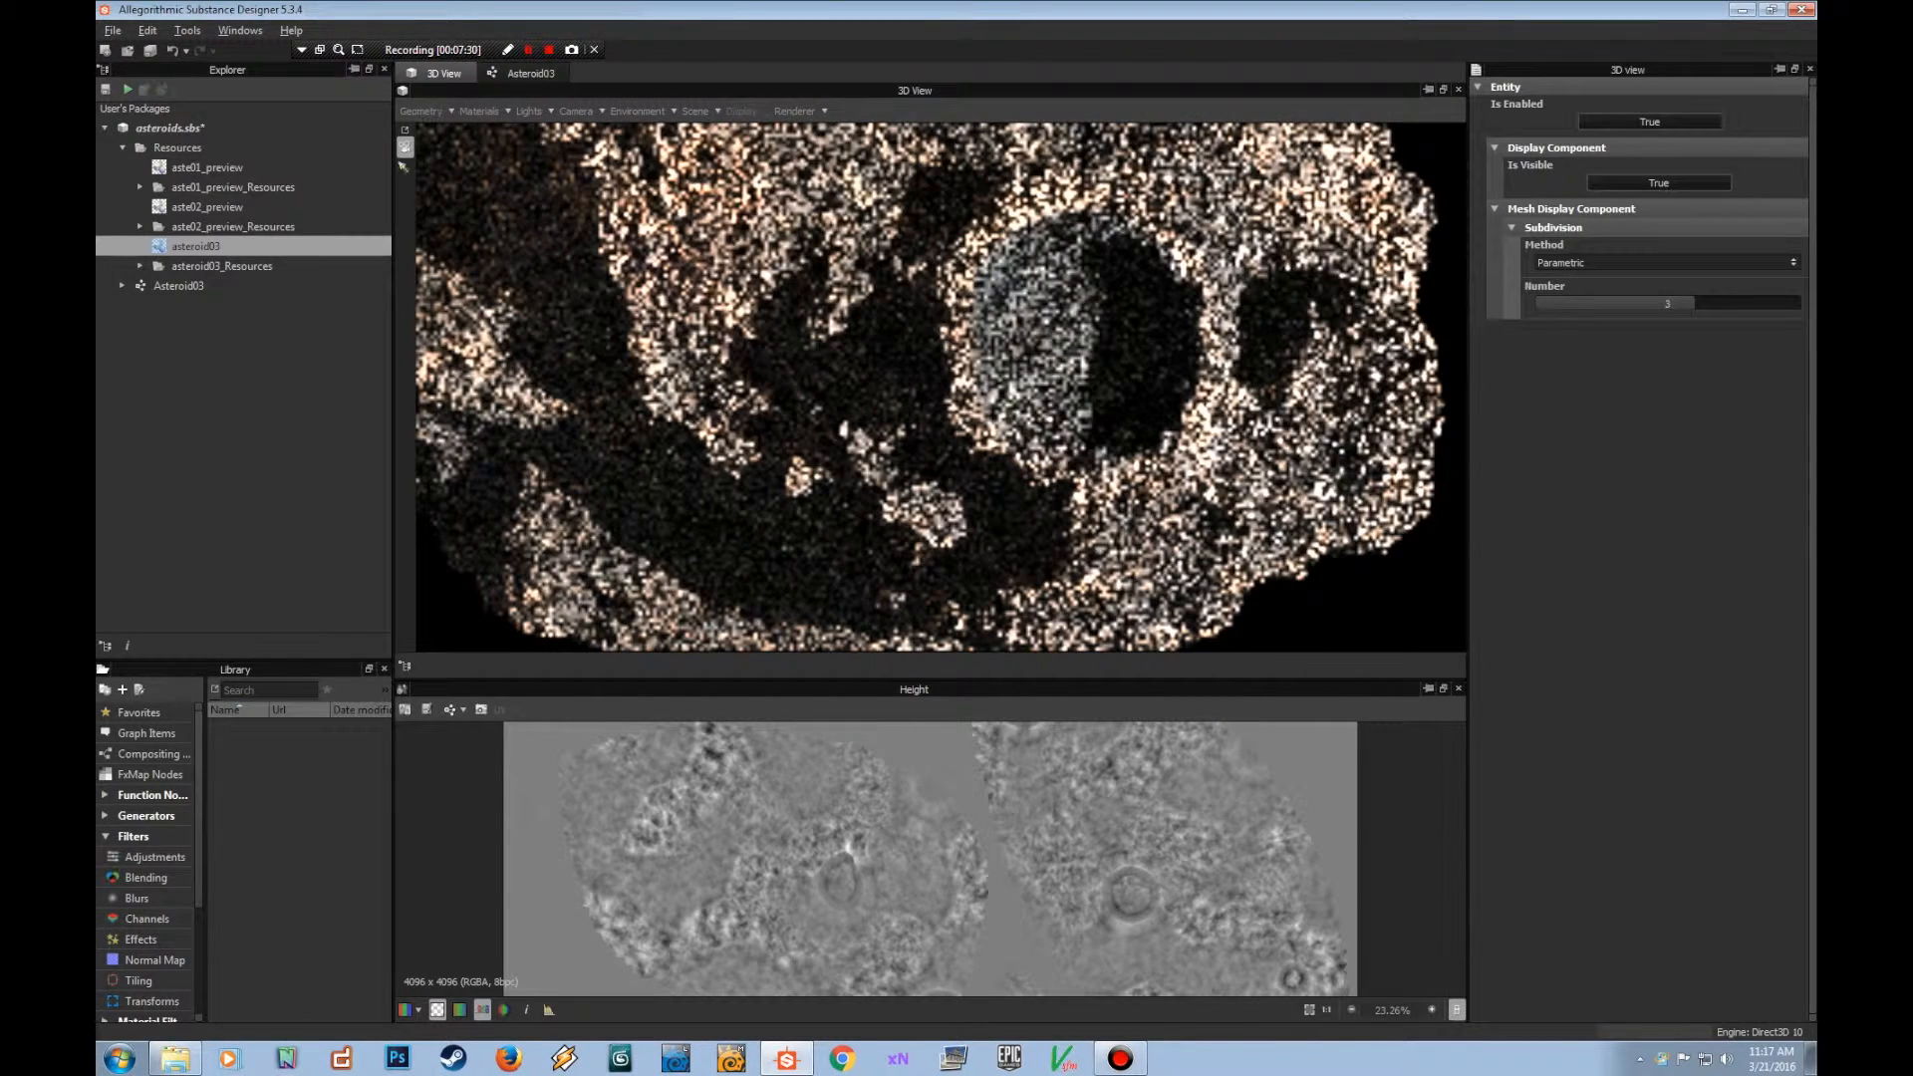
left_click_drag(899, 391, 946, 391)
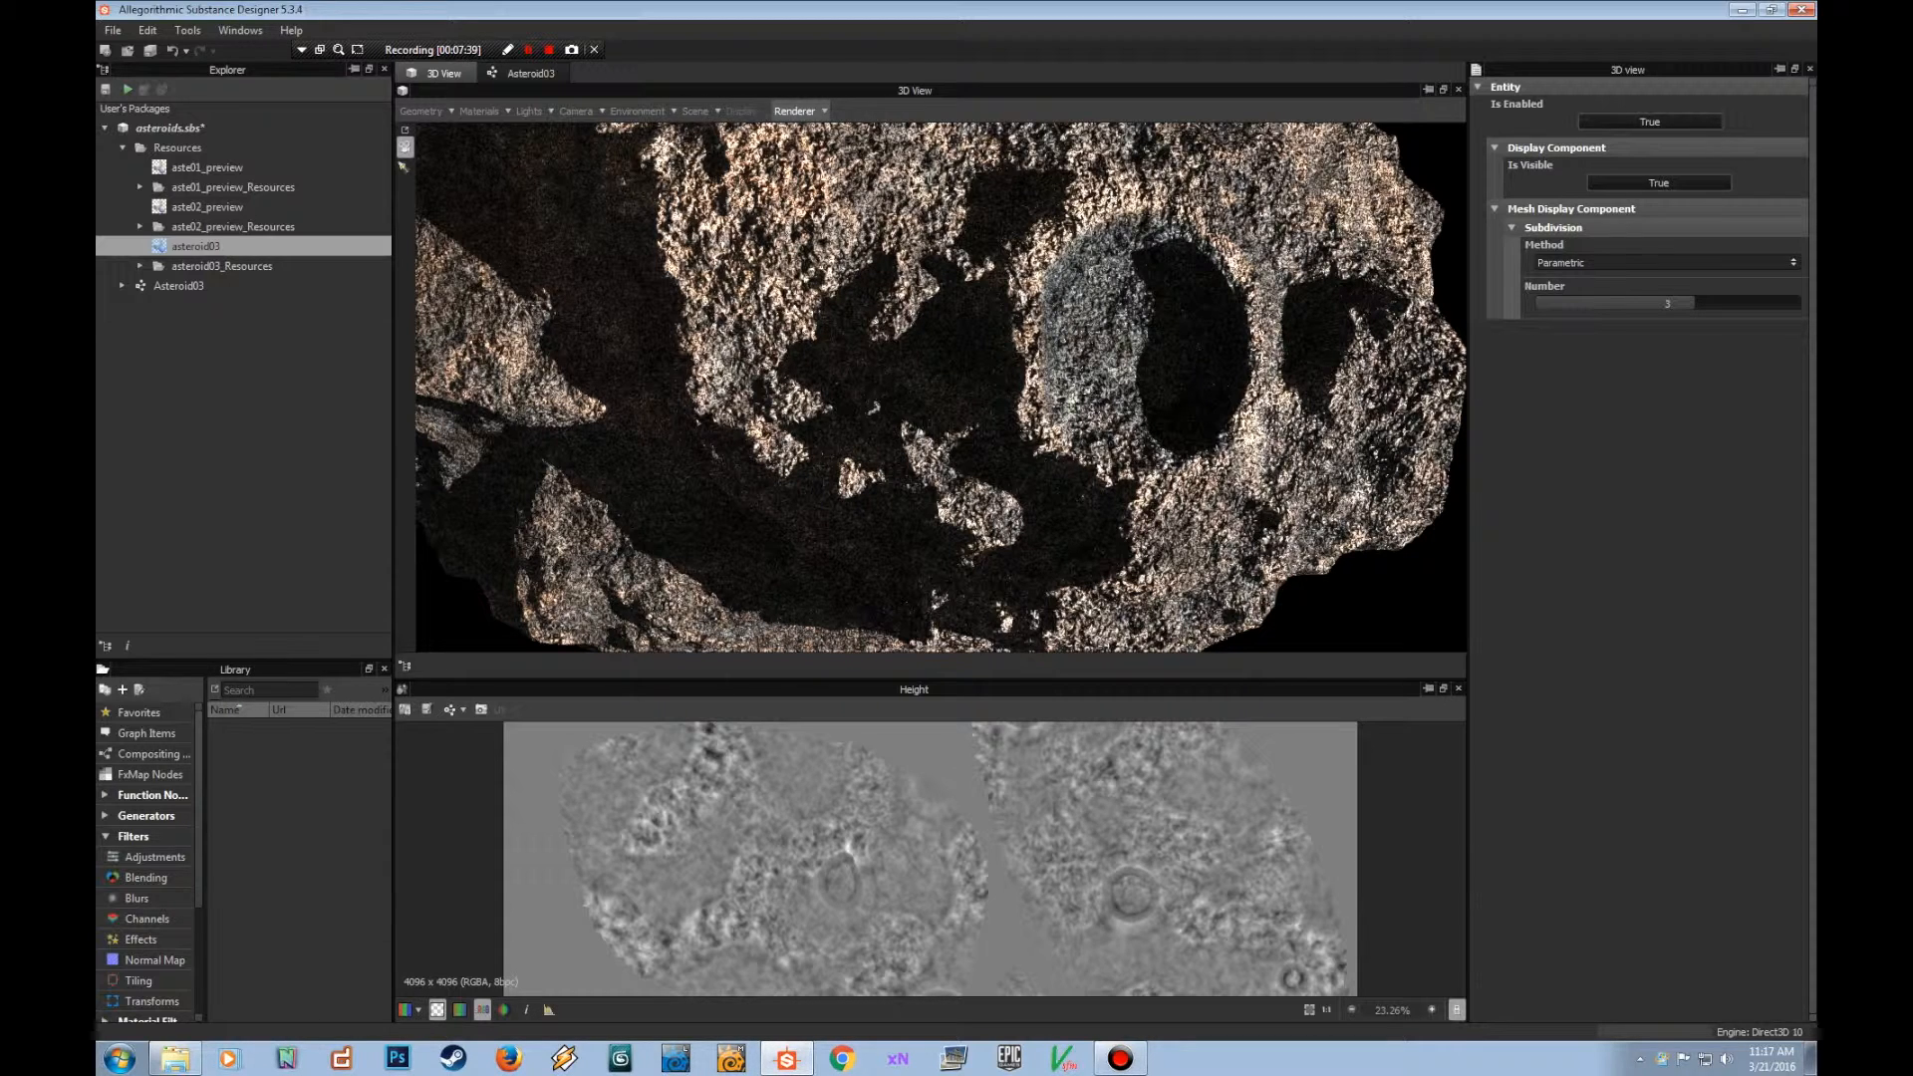
Open the default material's properties and set its height scale to 0.09.
left_click(794, 110)
left_click(632, 110)
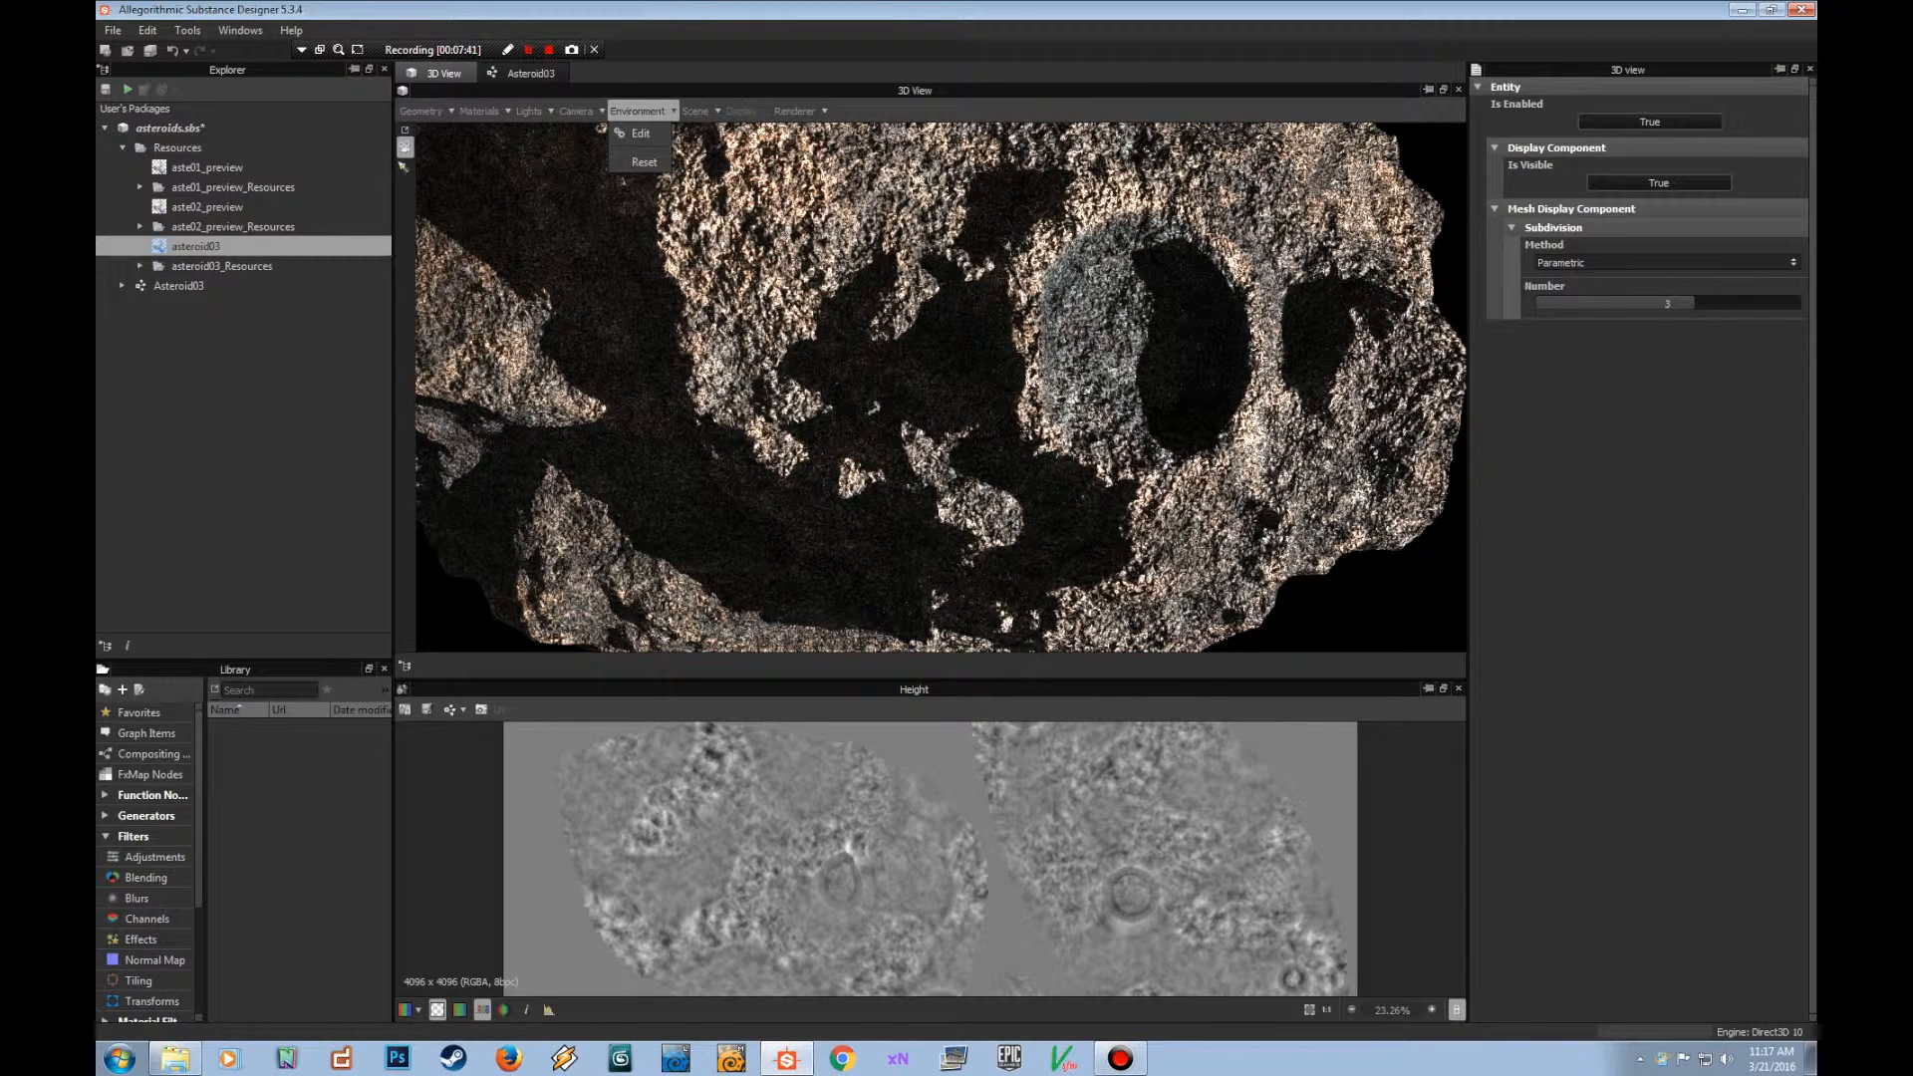
left_click(480, 110)
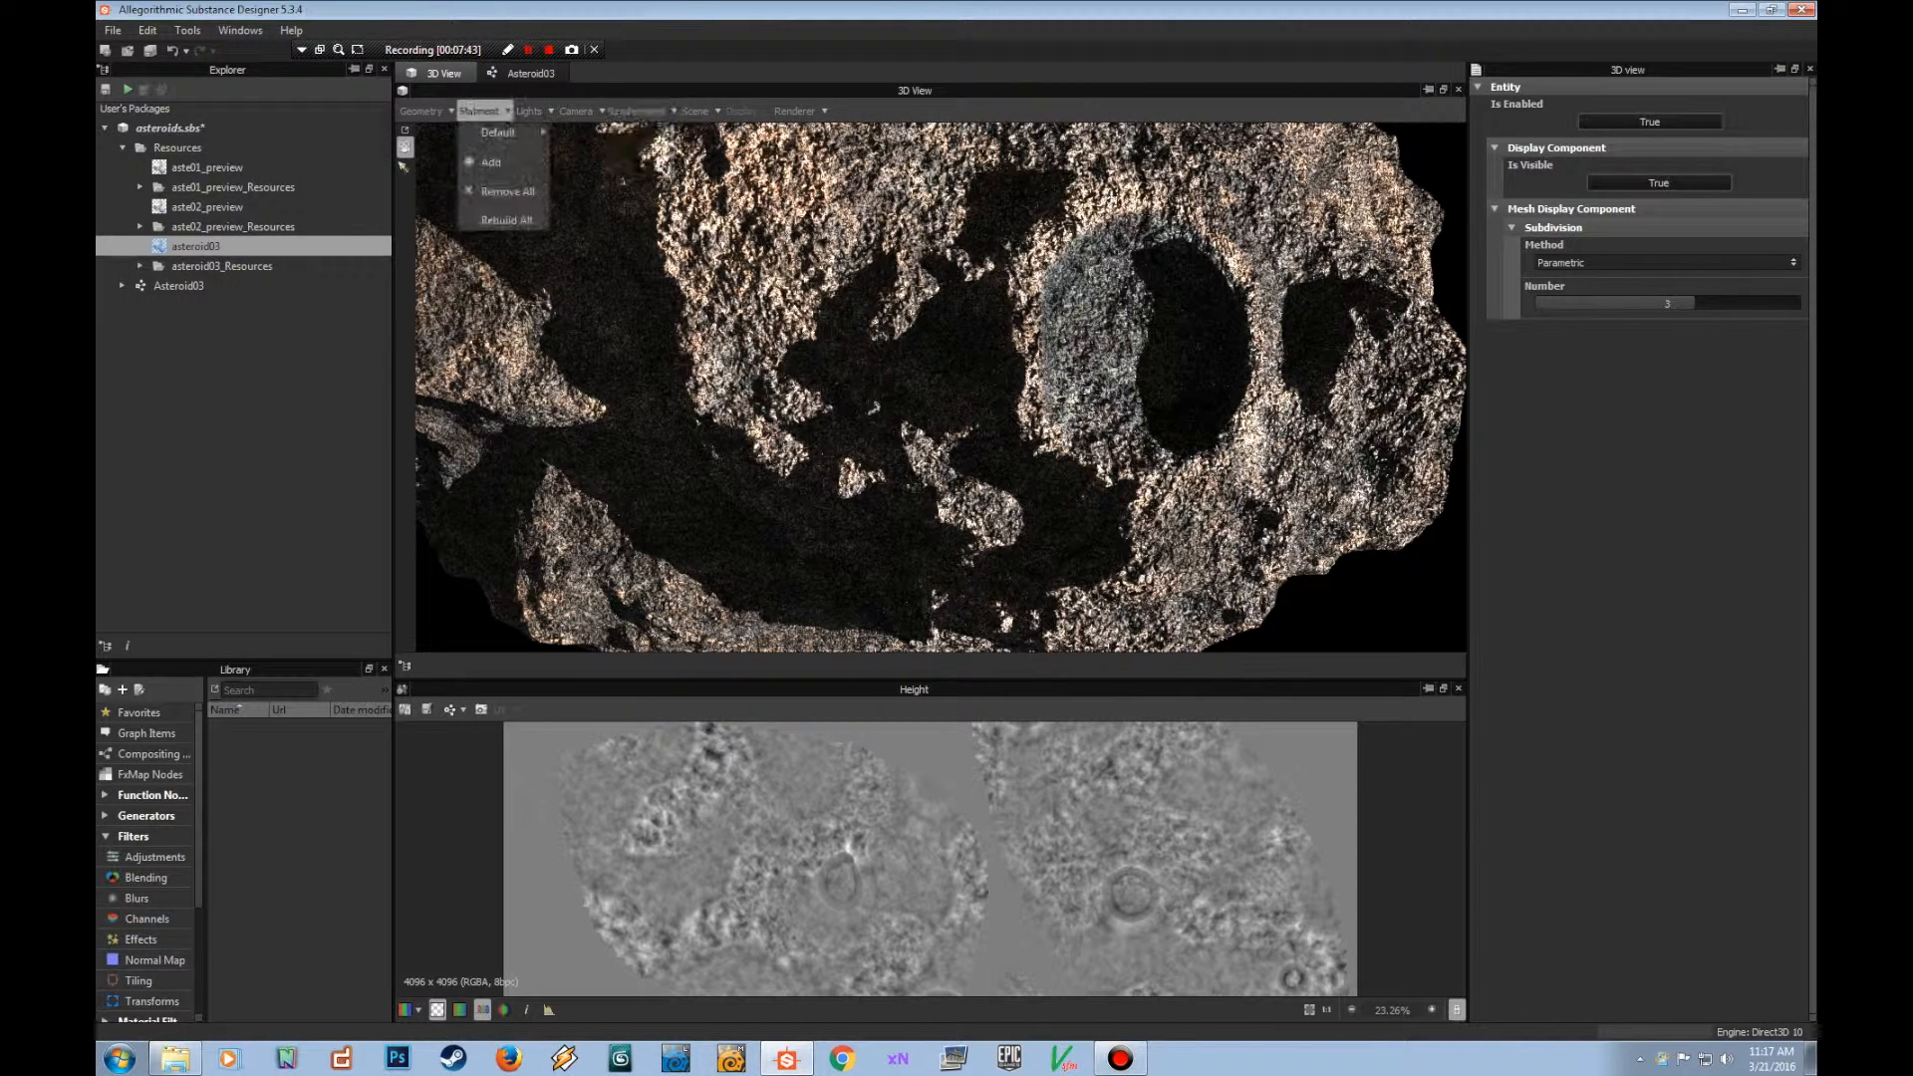
mouse_move(501, 132)
left_click(580, 134)
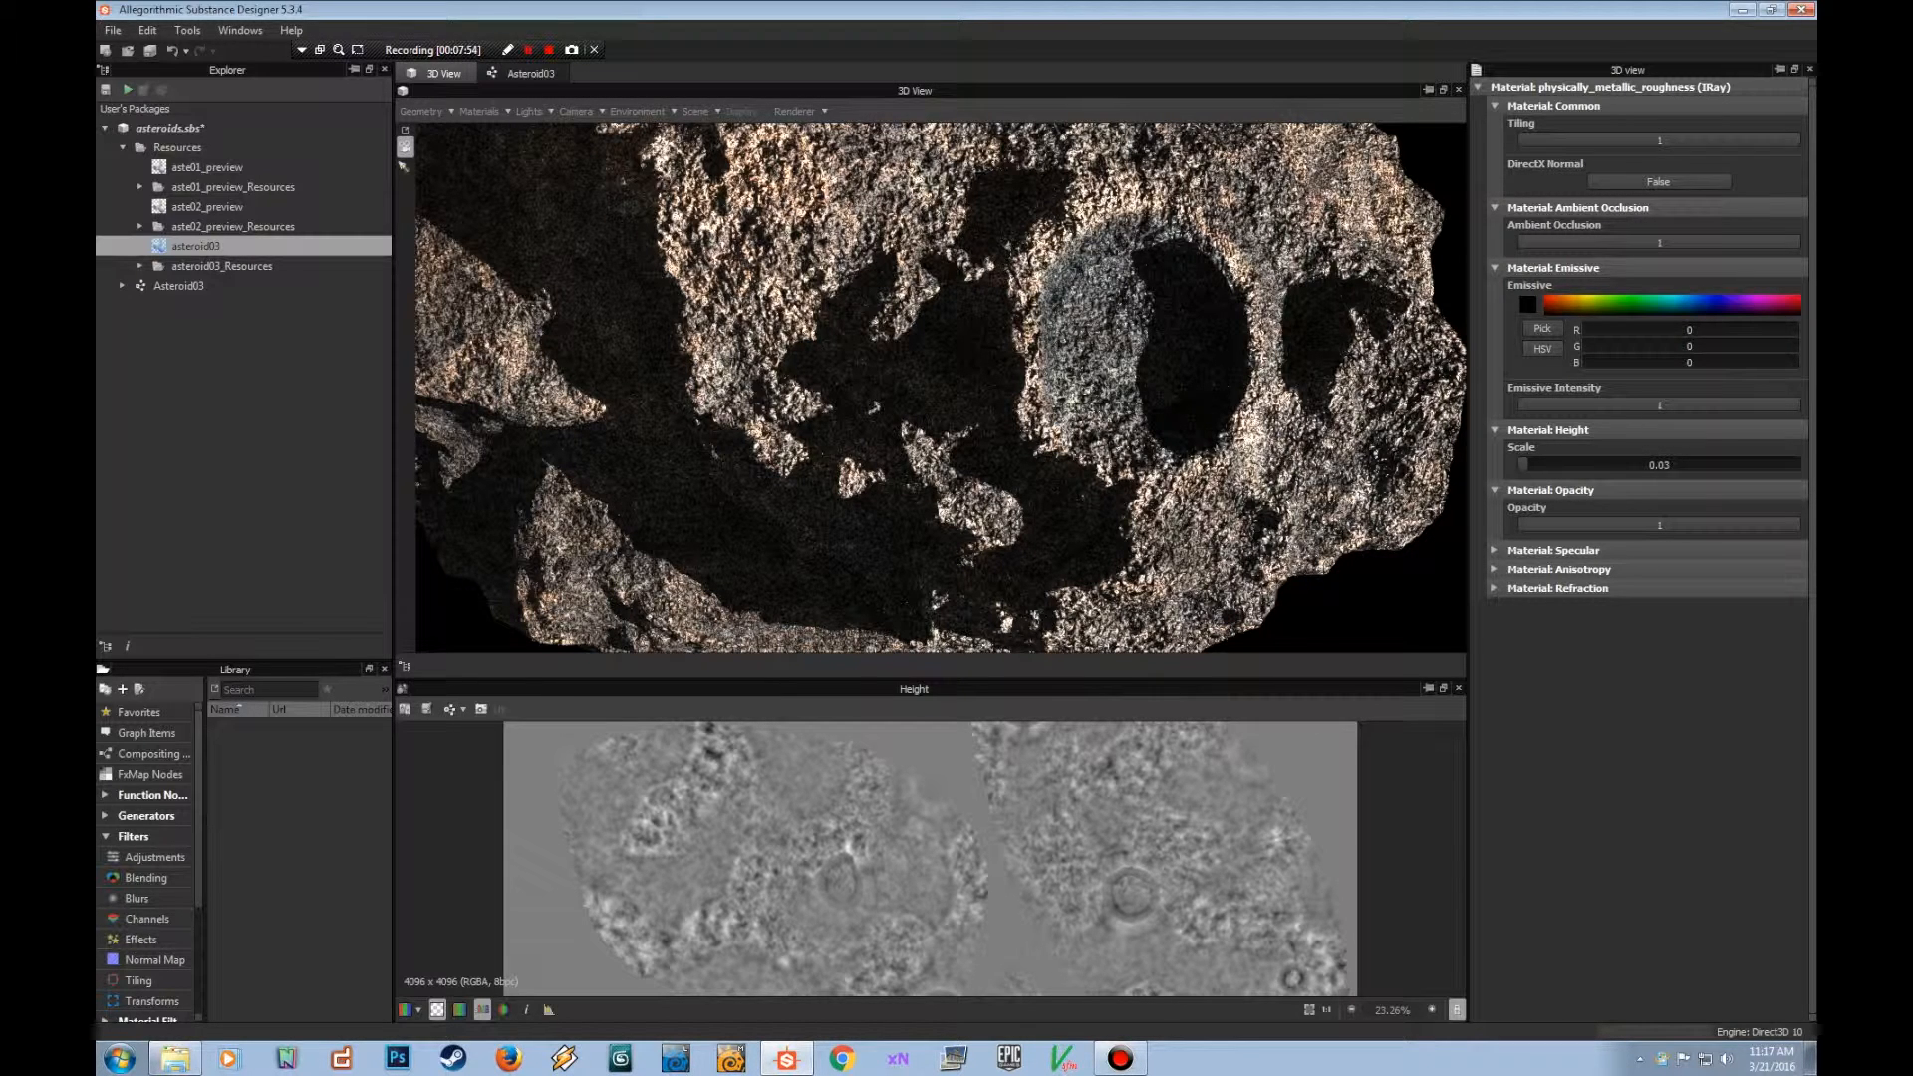
left_click_drag(1527, 466, 1533, 465)
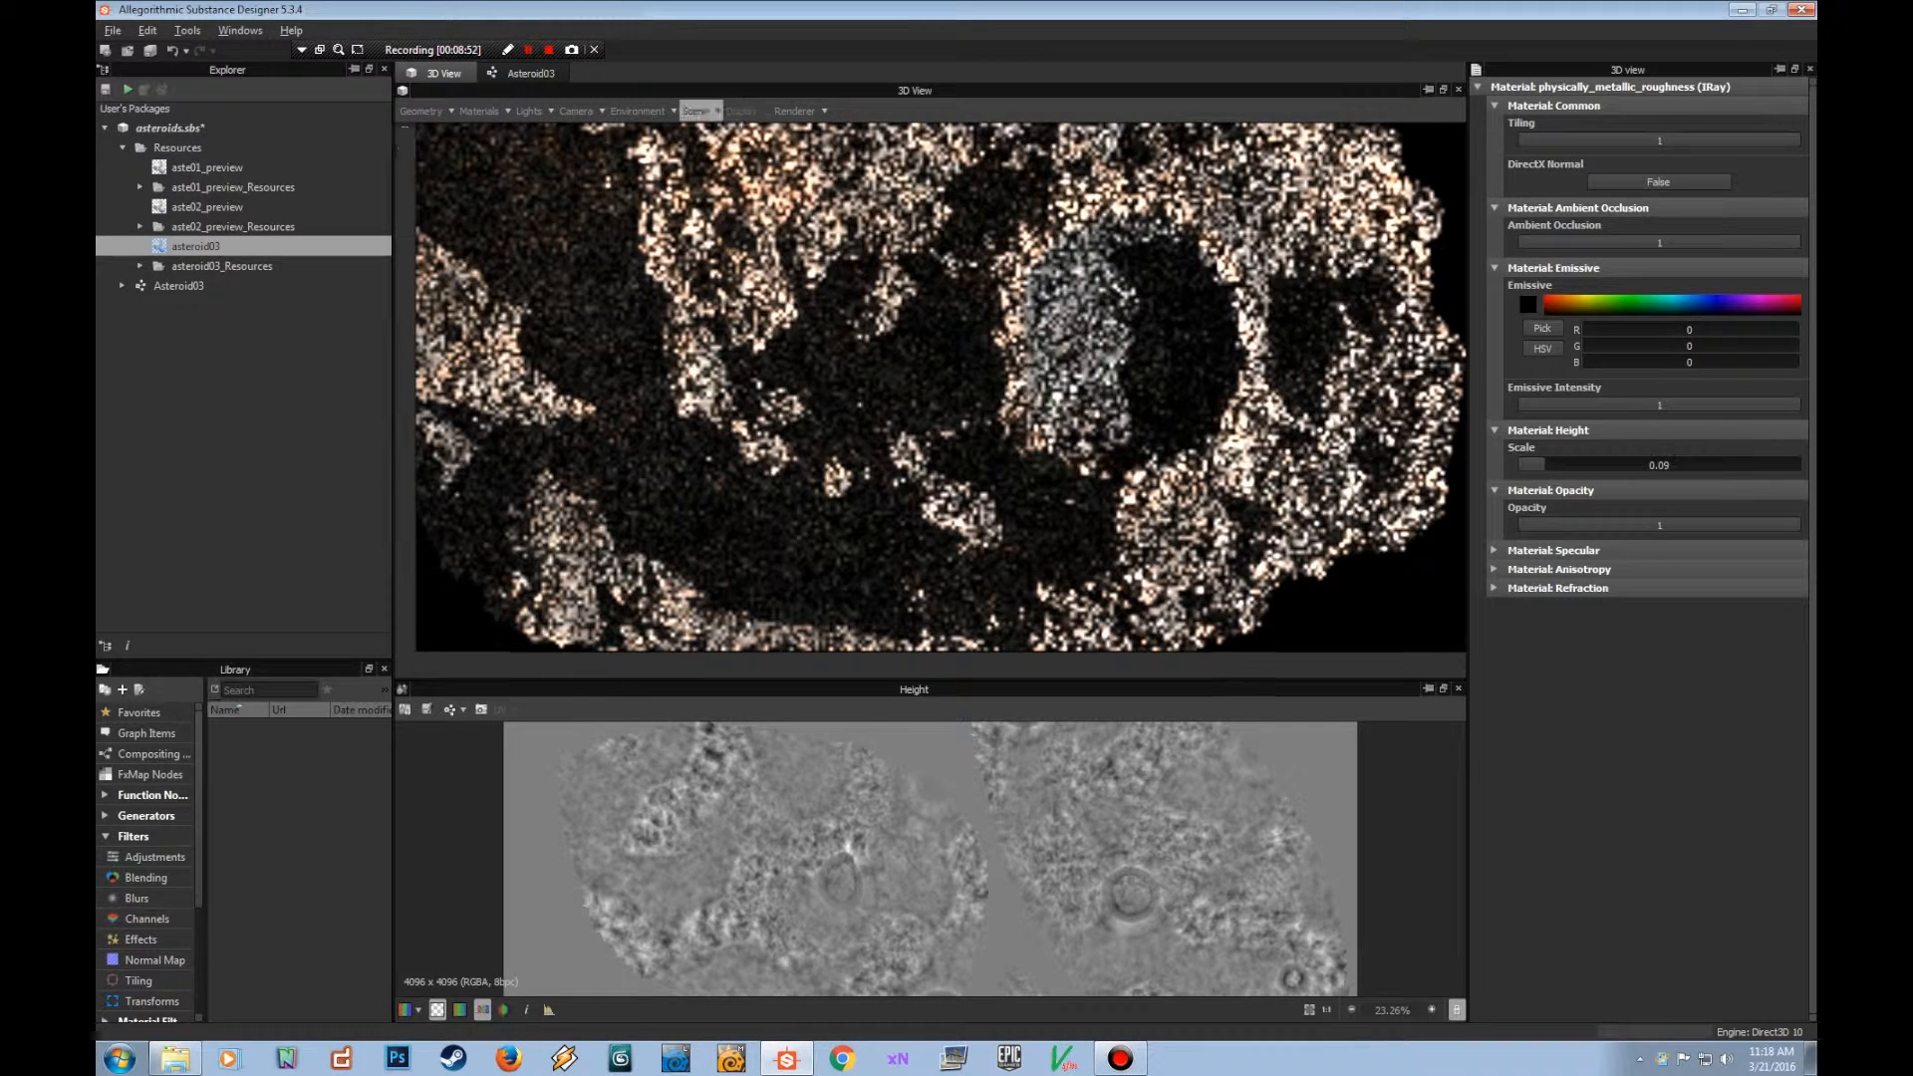
Set the scene's parametric subdivision number to 2 and the default material's height scale to 0.
left_click(695, 111)
left_click(711, 133)
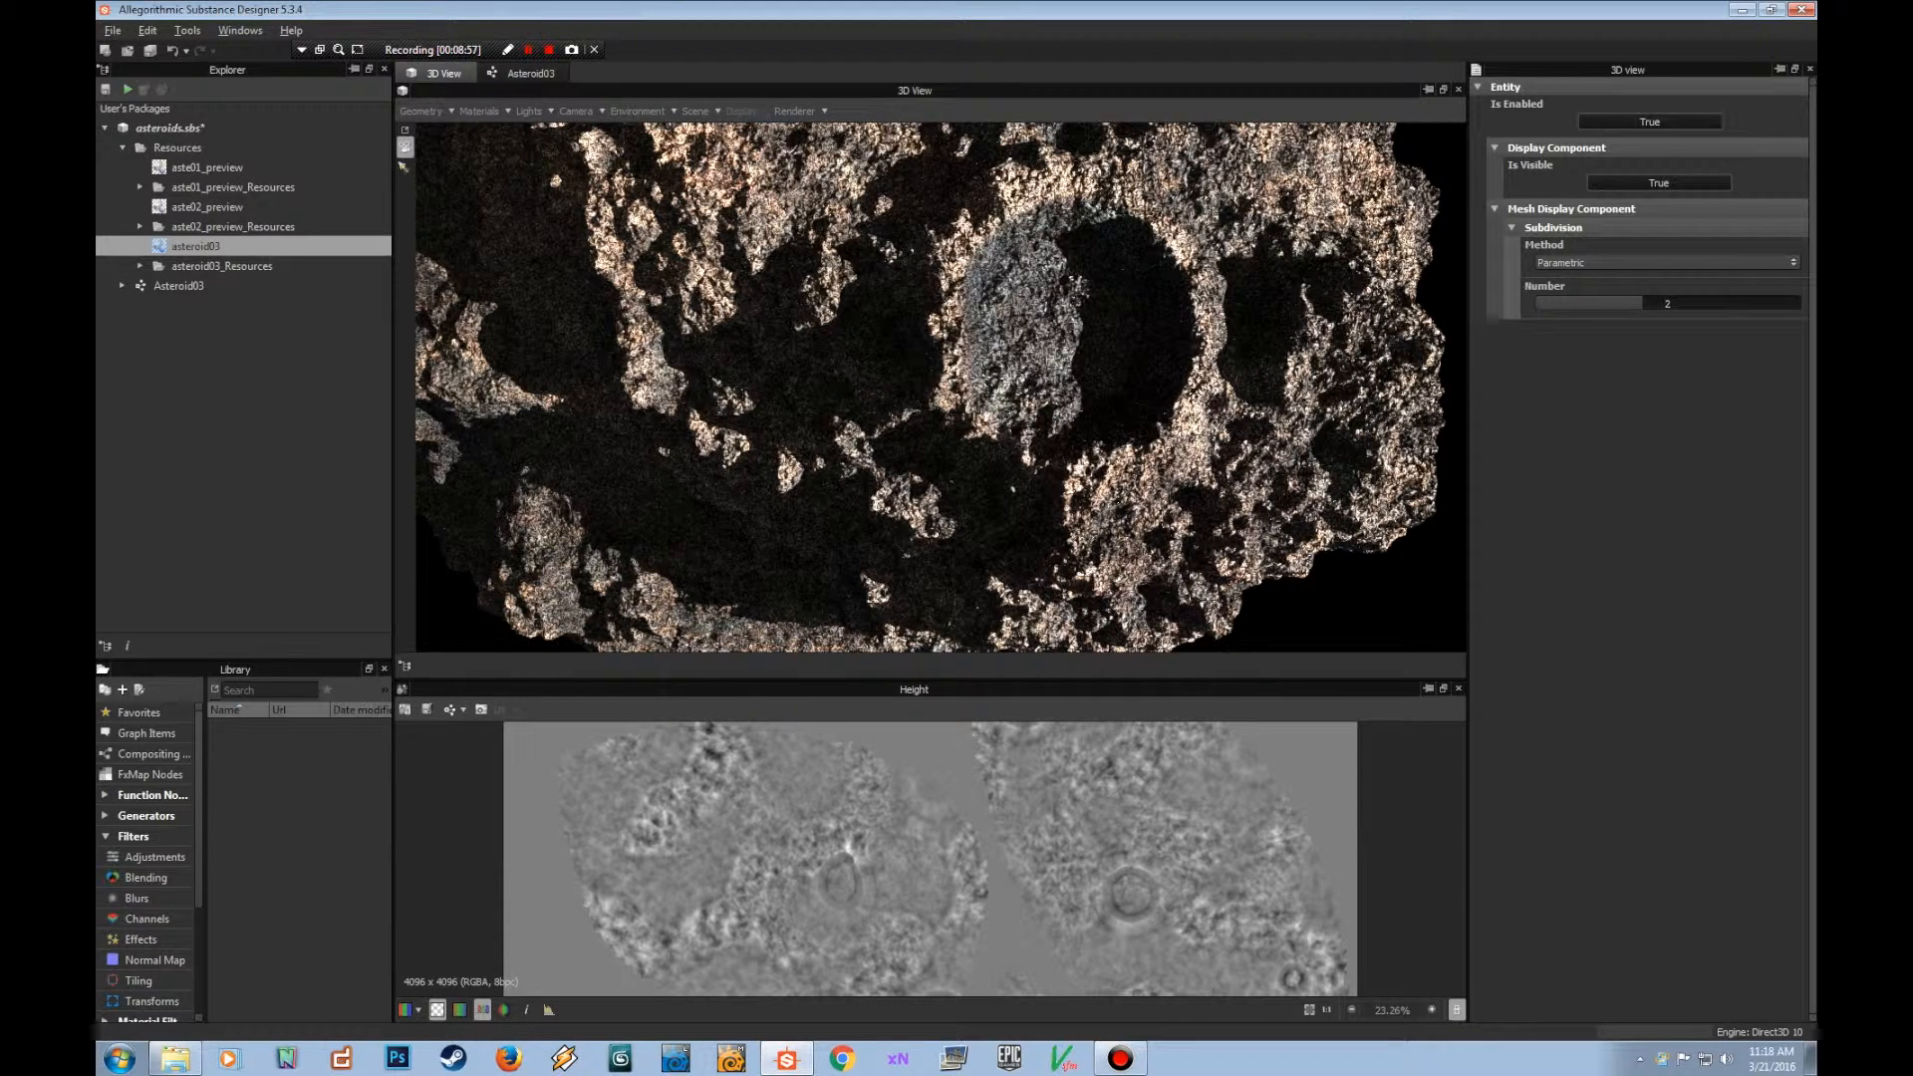
left_click(479, 111)
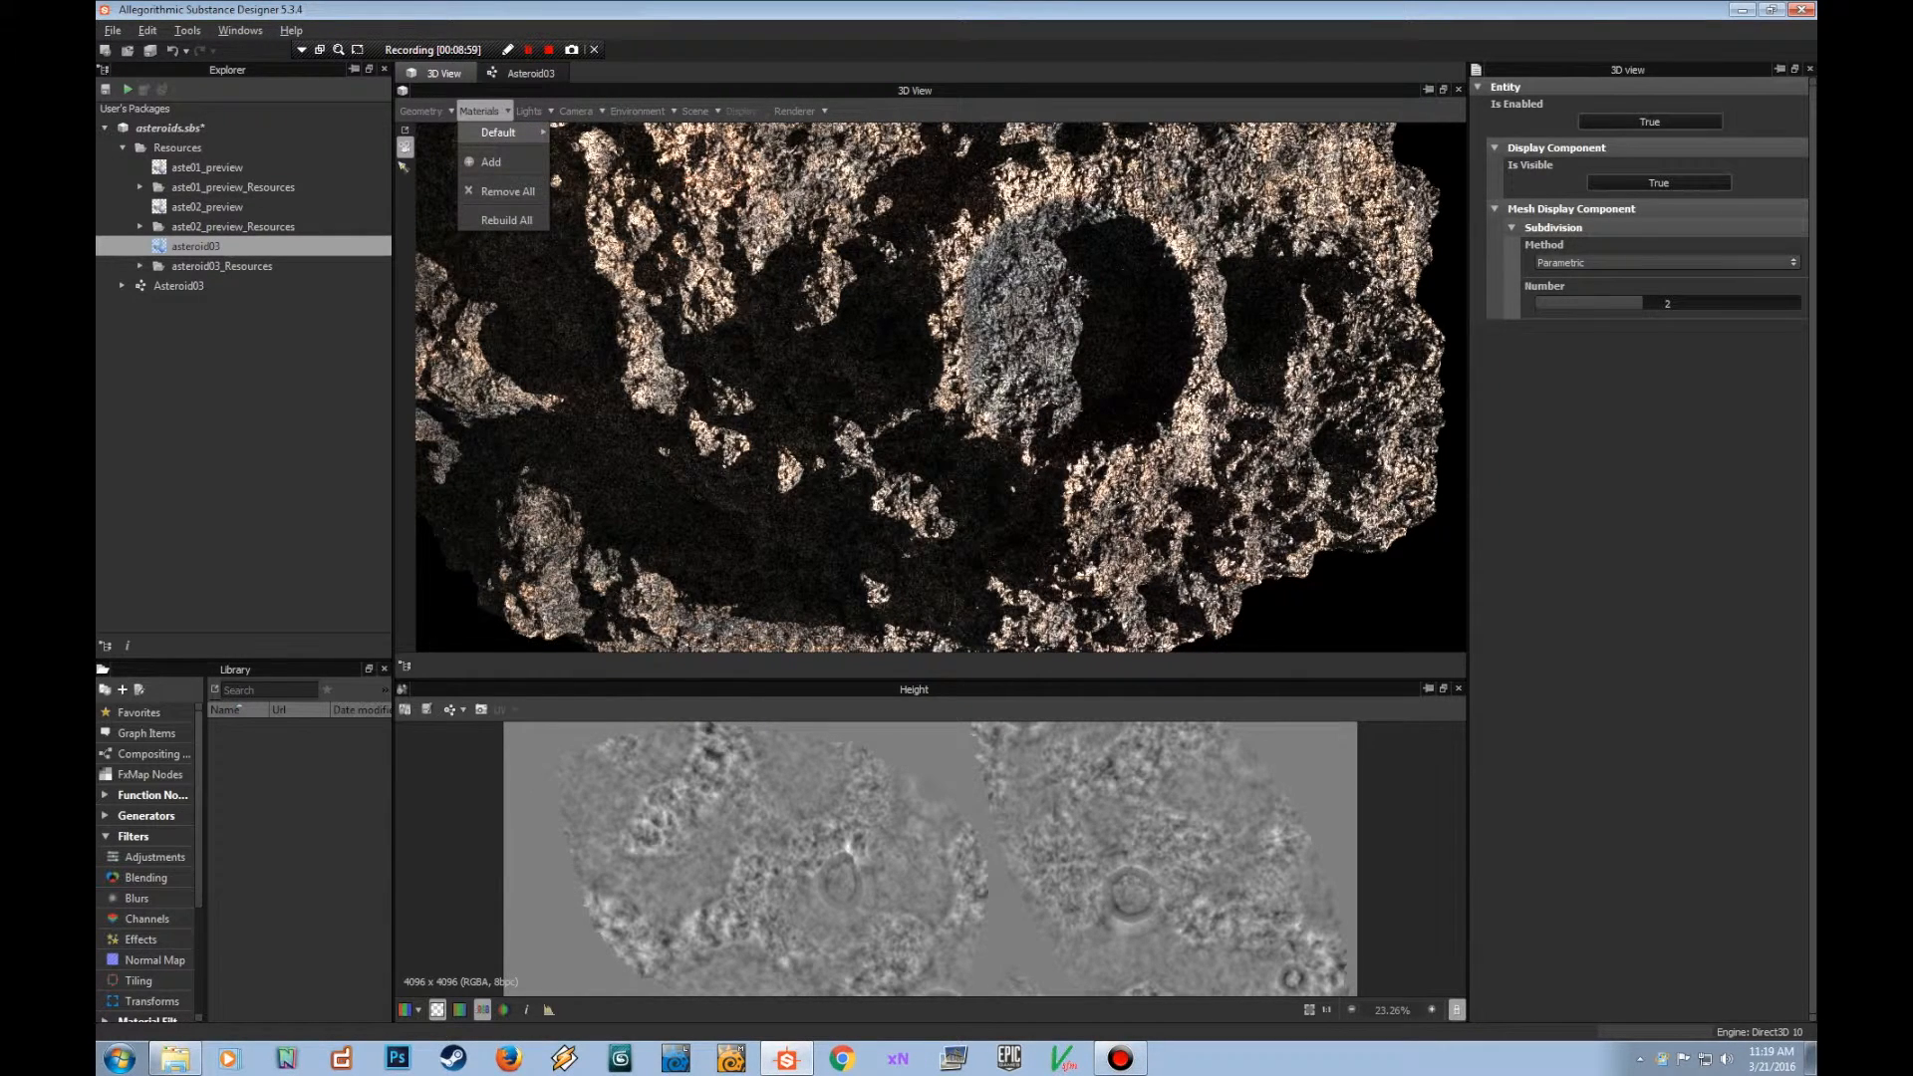
mouse_move(503, 133)
left_click(579, 133)
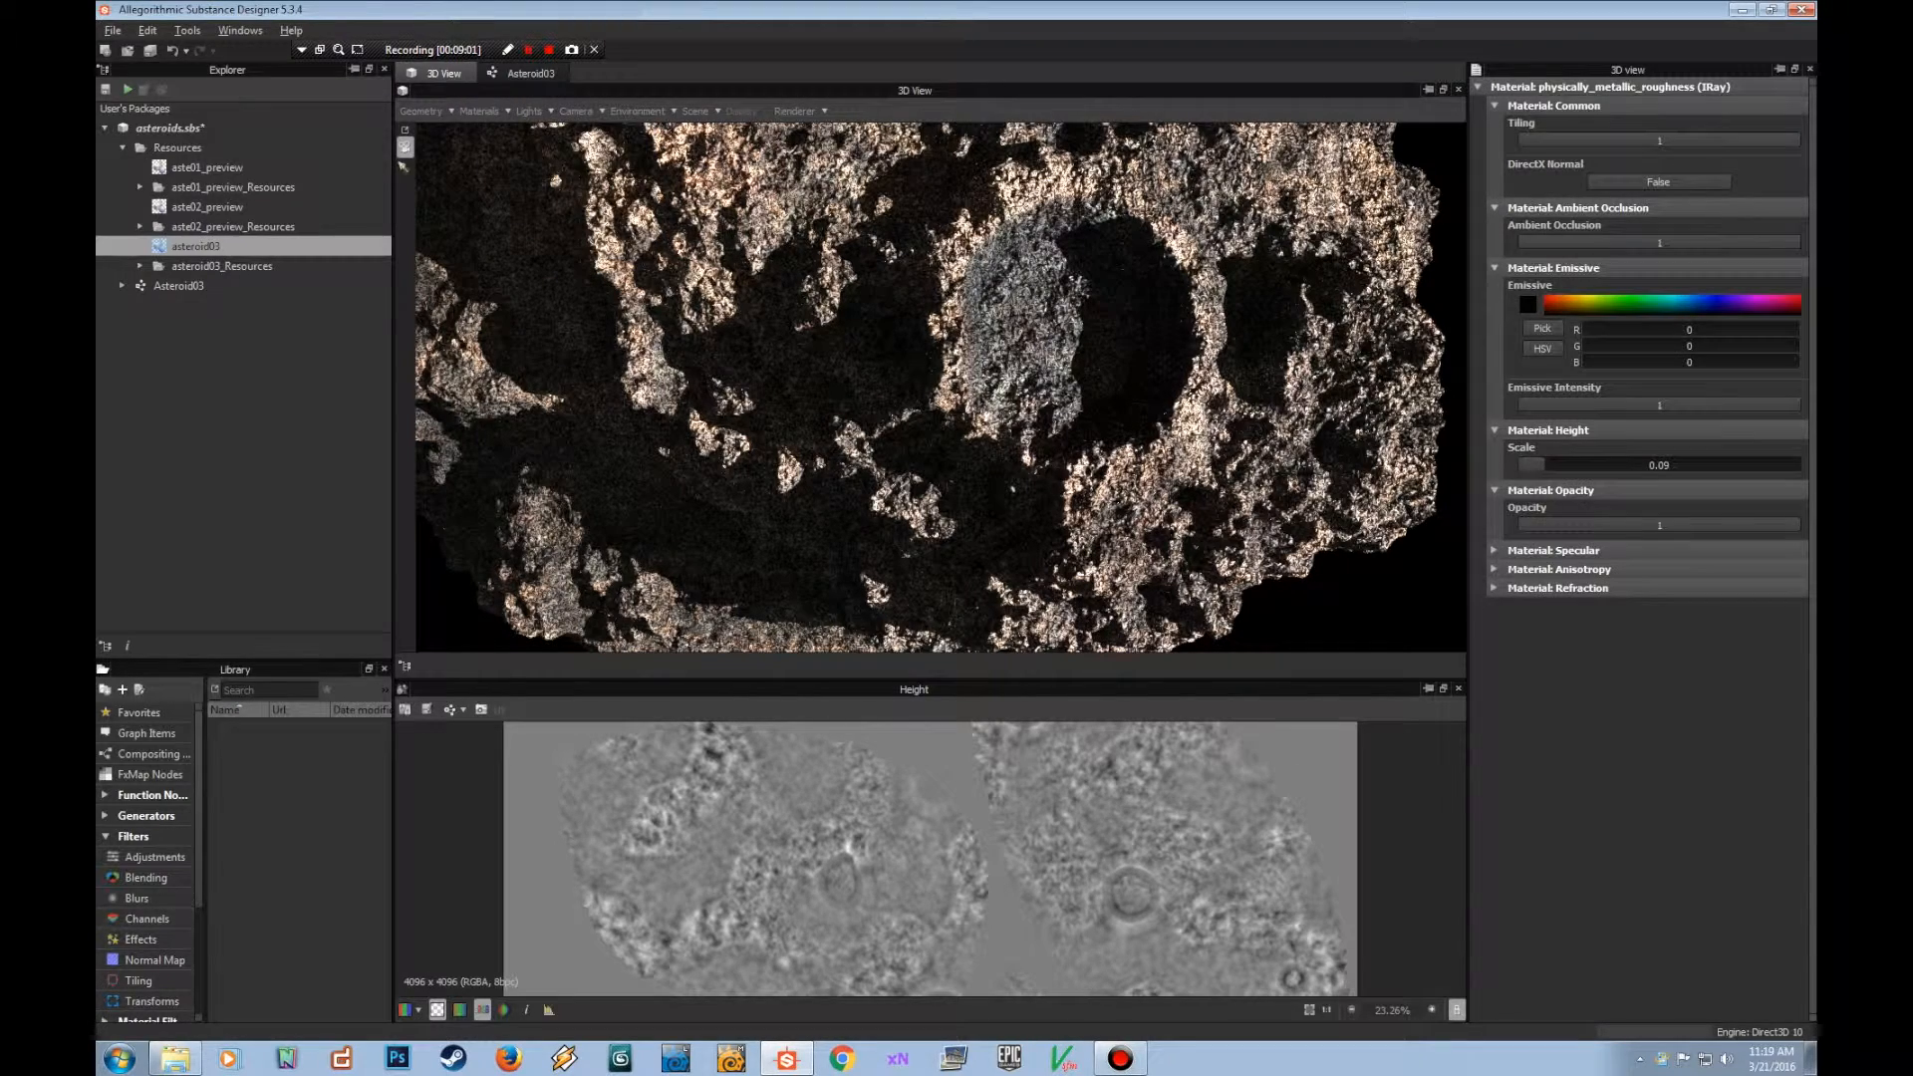
left_click_drag(1530, 464, 1526, 465)
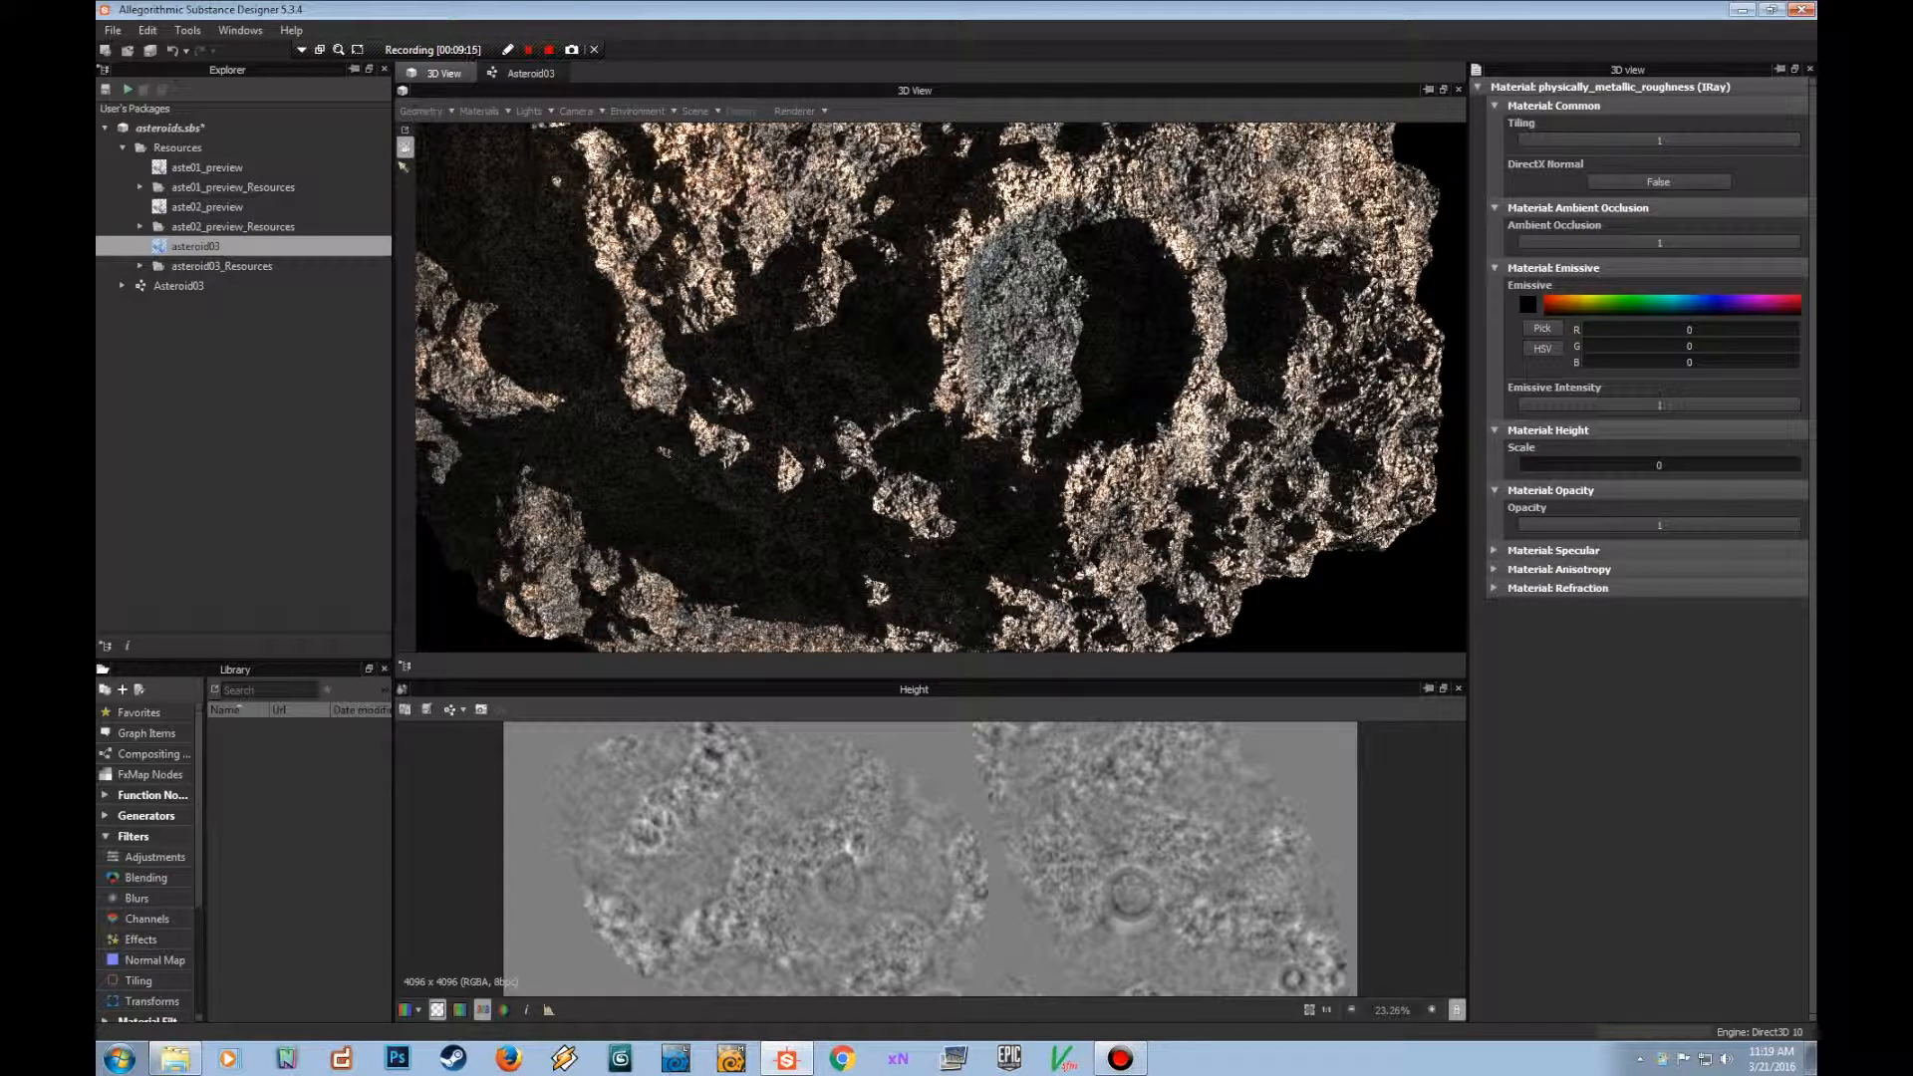
Set the default material's height scale to 0.07 and inspect the displacement around the asteroid's crater and silhouette.
left_click_drag(927, 388, 976, 389)
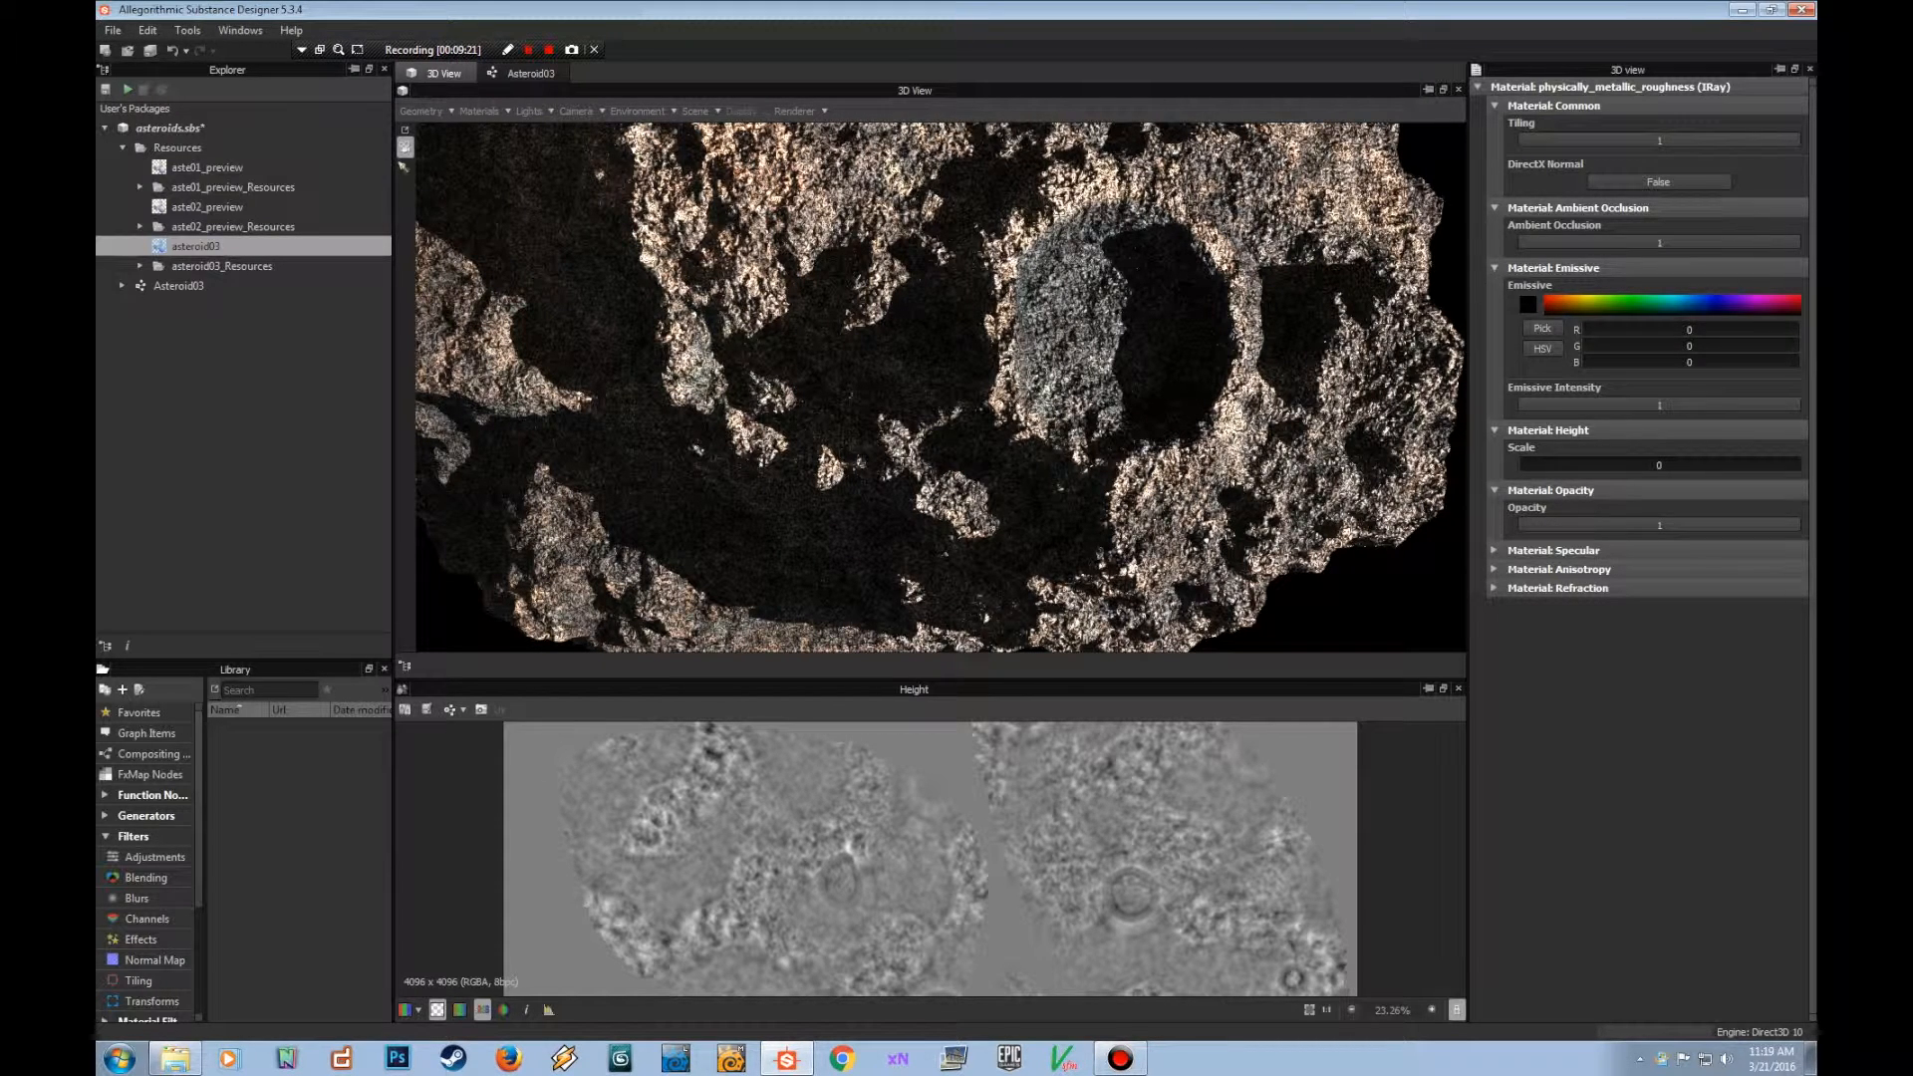
left_click_drag(1105, 364, 1165, 348)
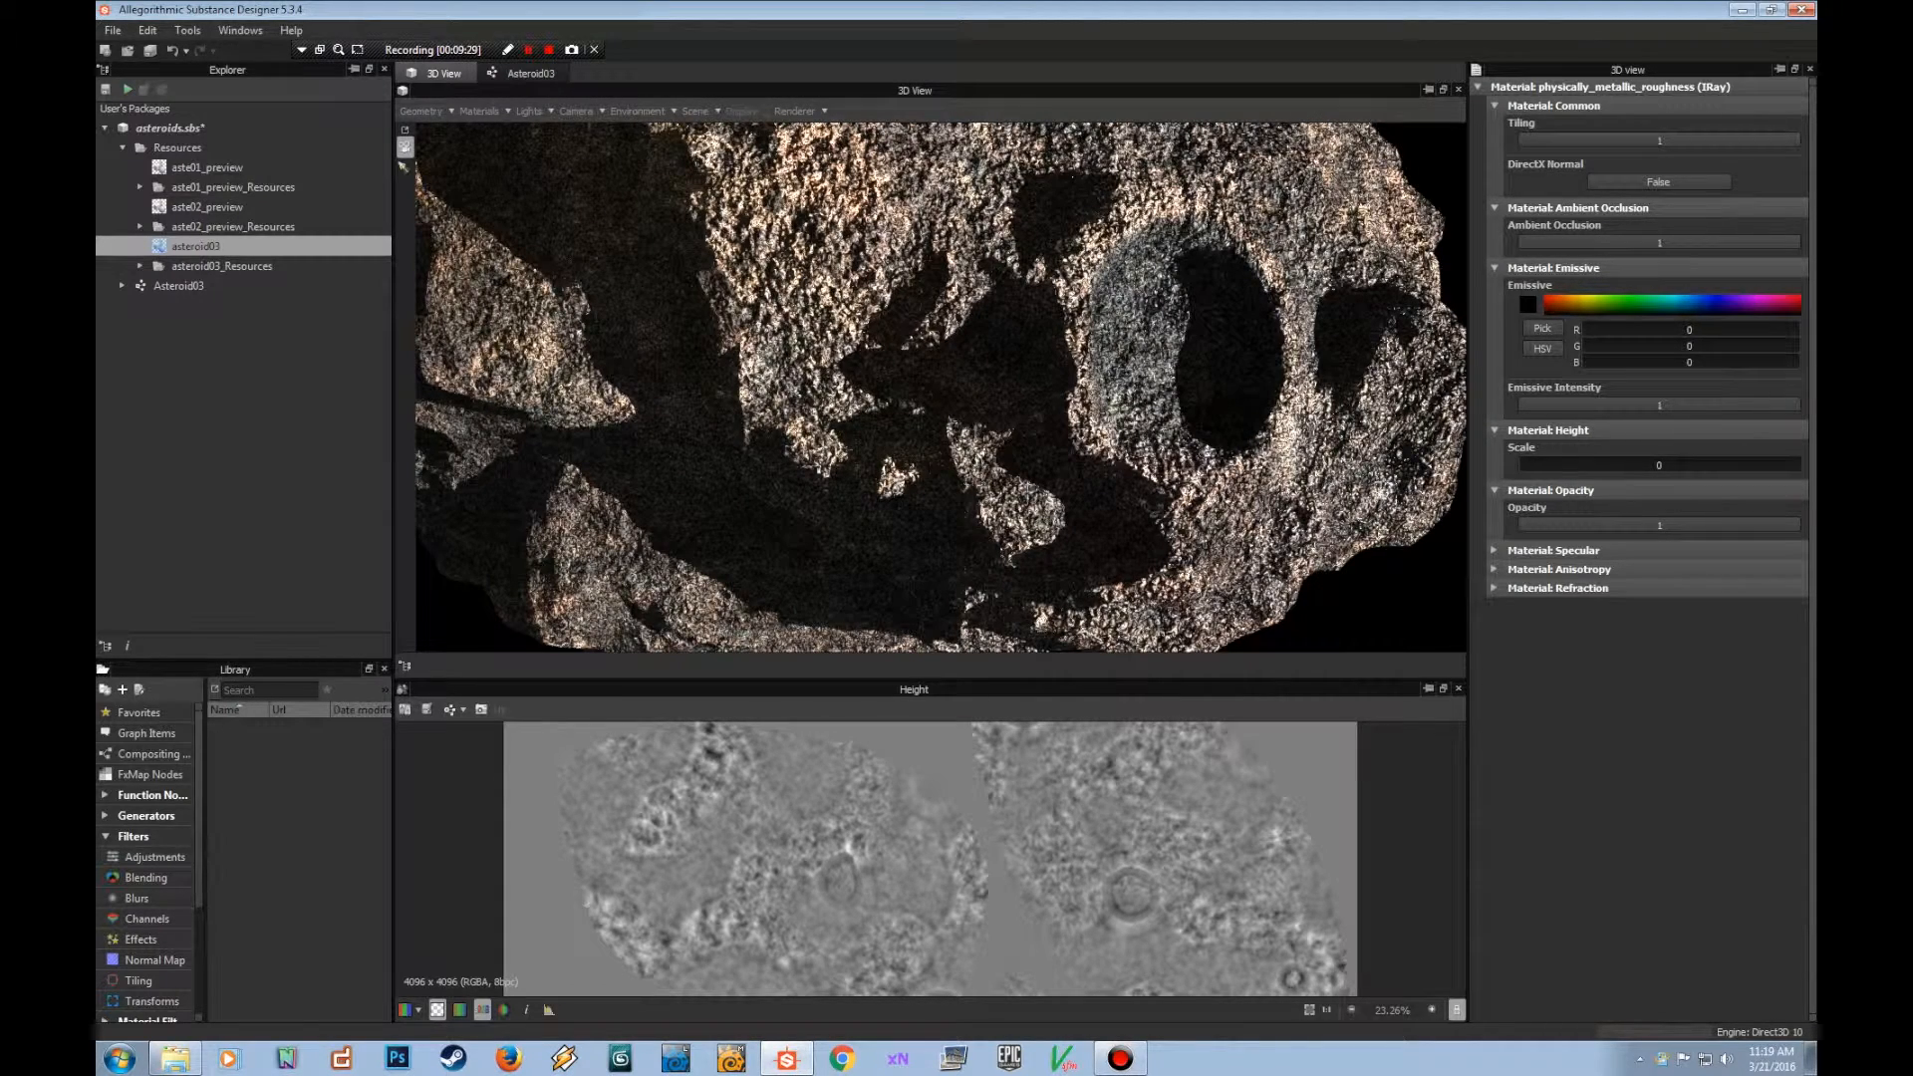
left_click_drag(942, 388, 932, 400)
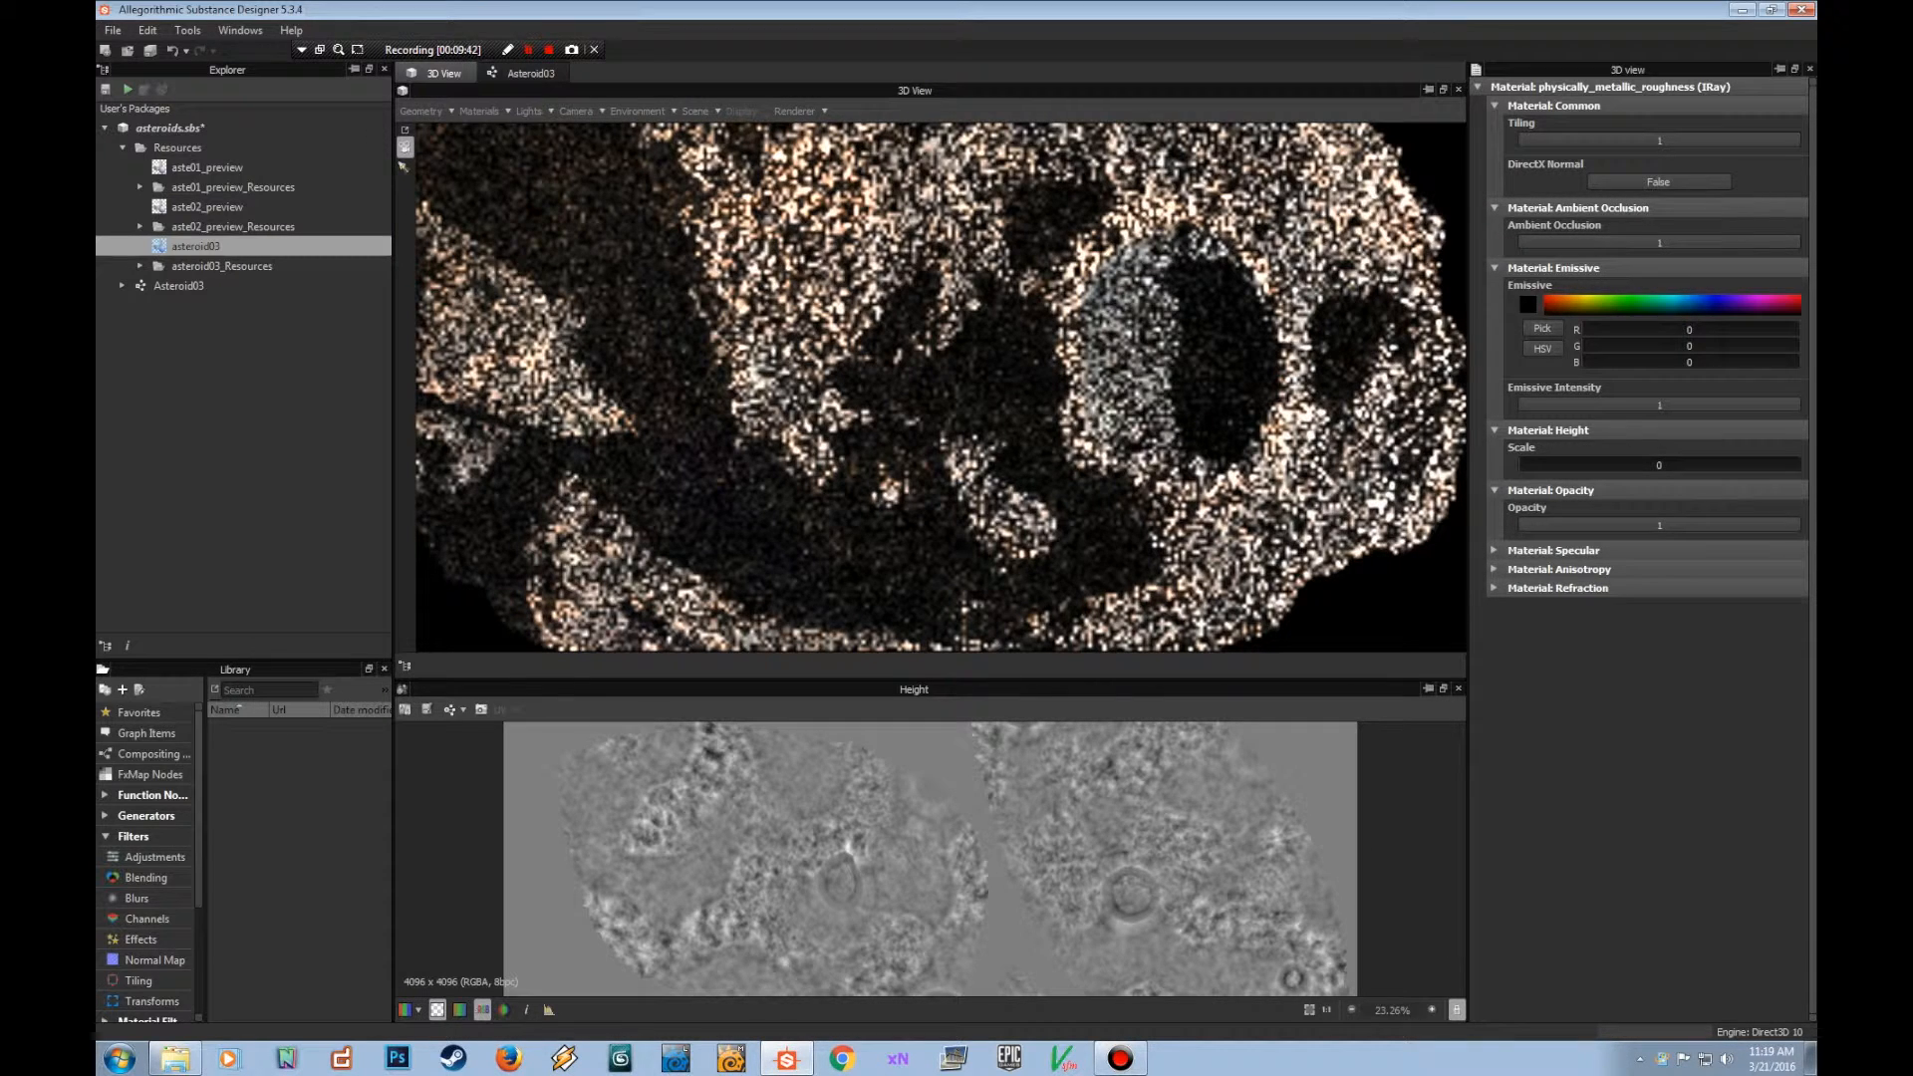
left_click_drag(1519, 465, 1524, 465)
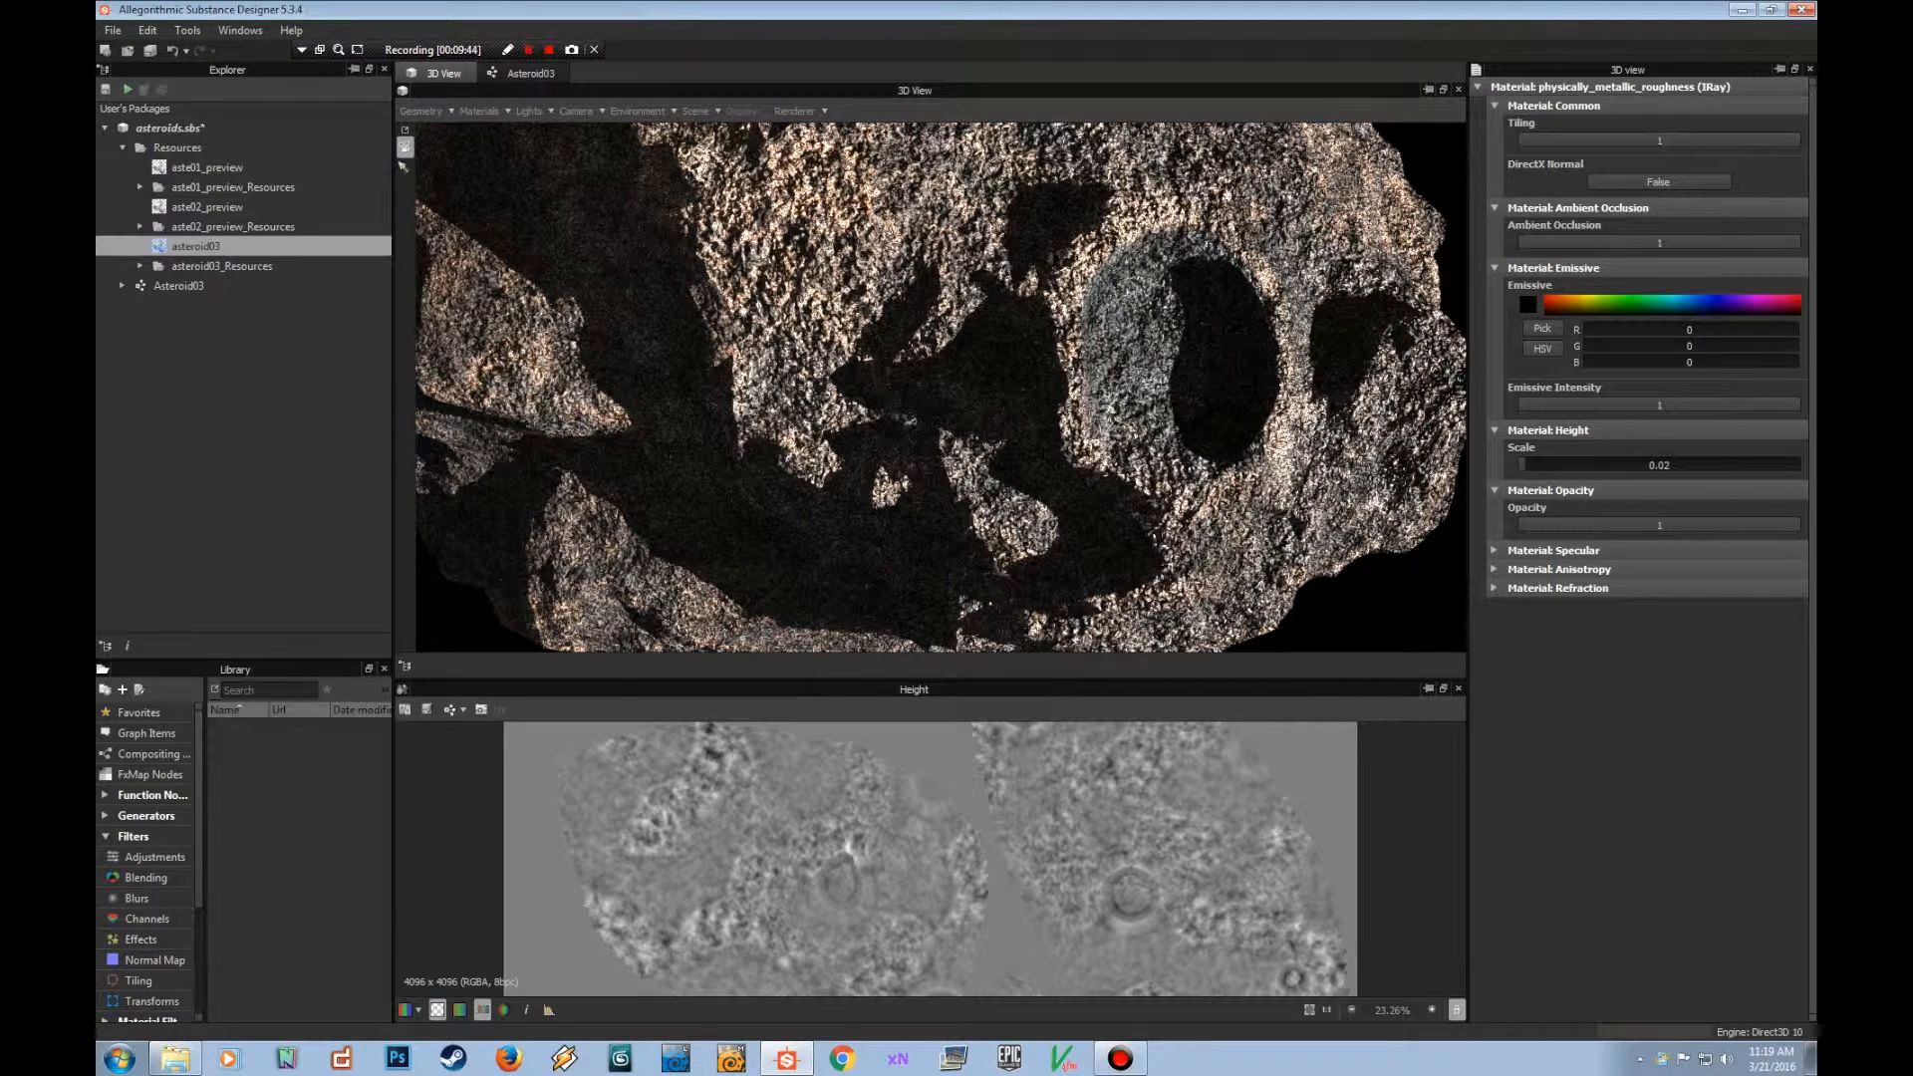
left_click_drag(1524, 464, 1527, 464)
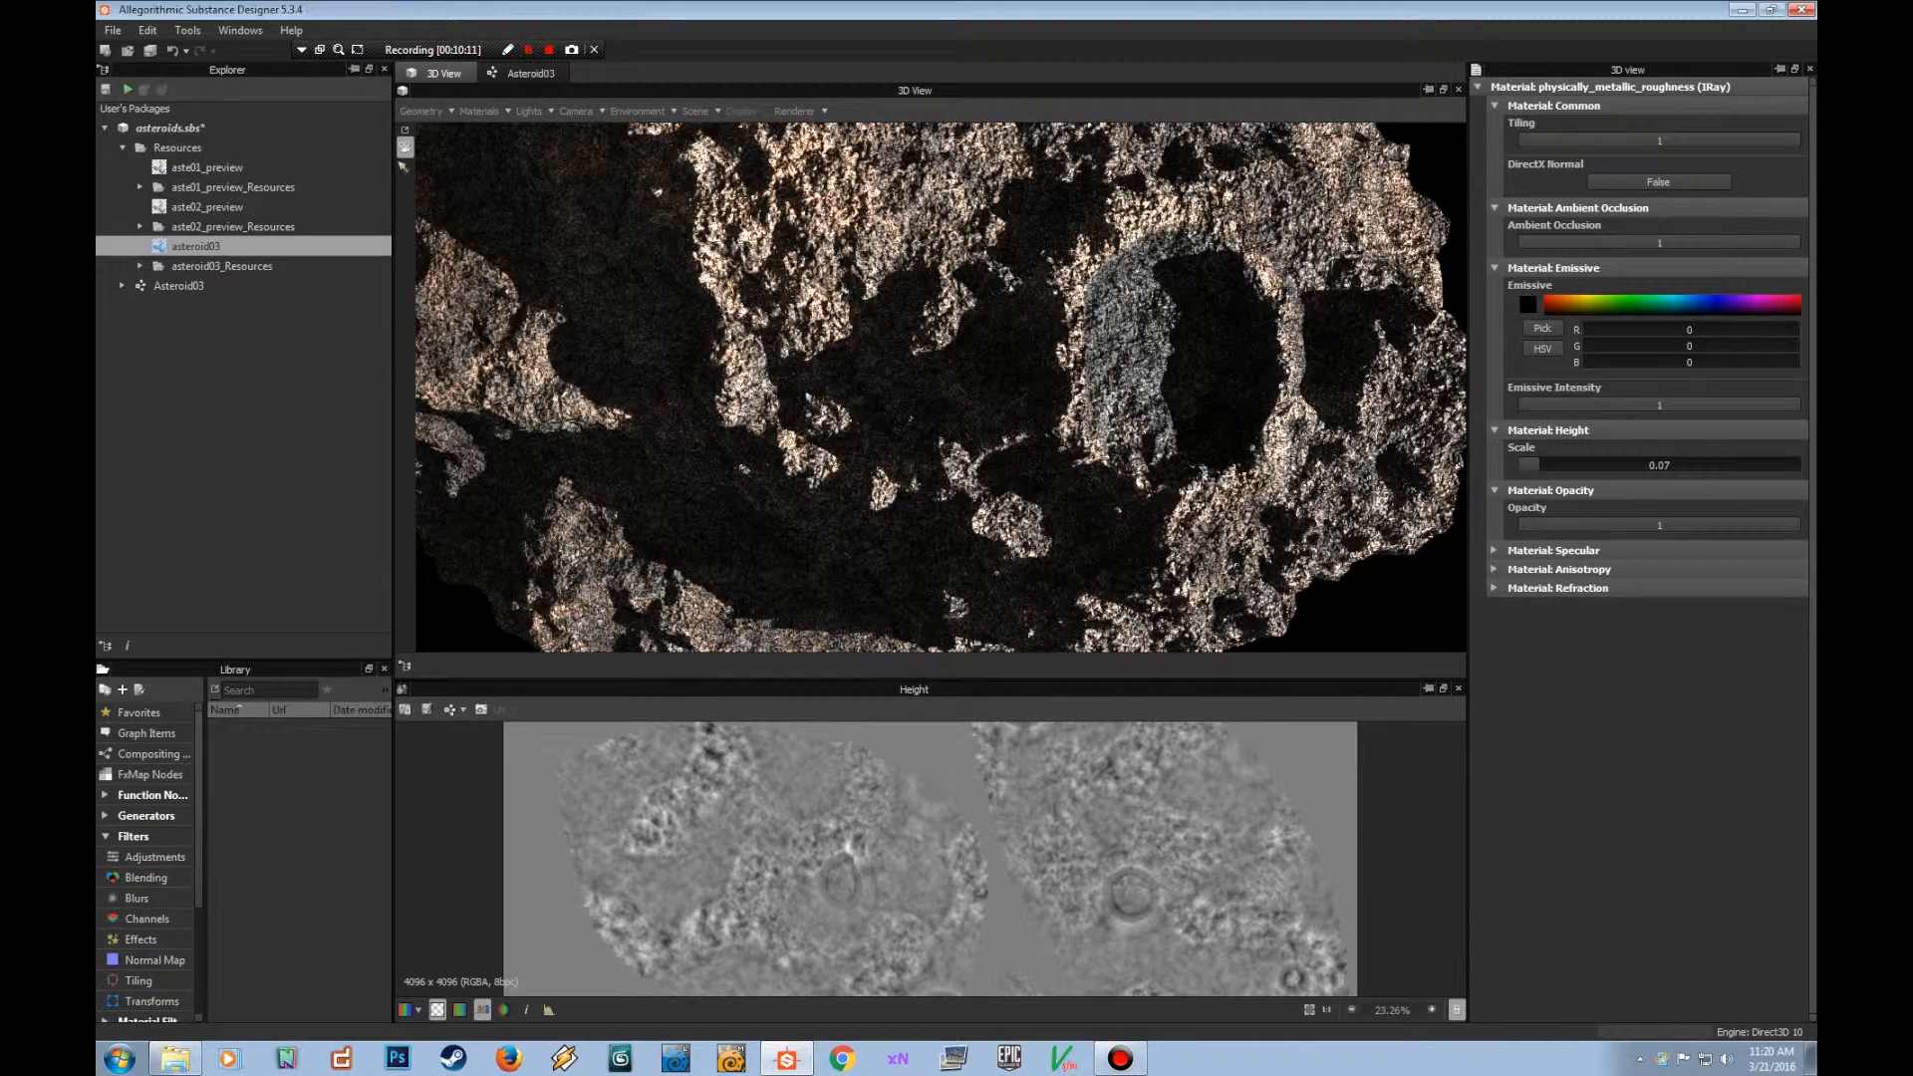
left_click_drag(996, 388, 1061, 361)
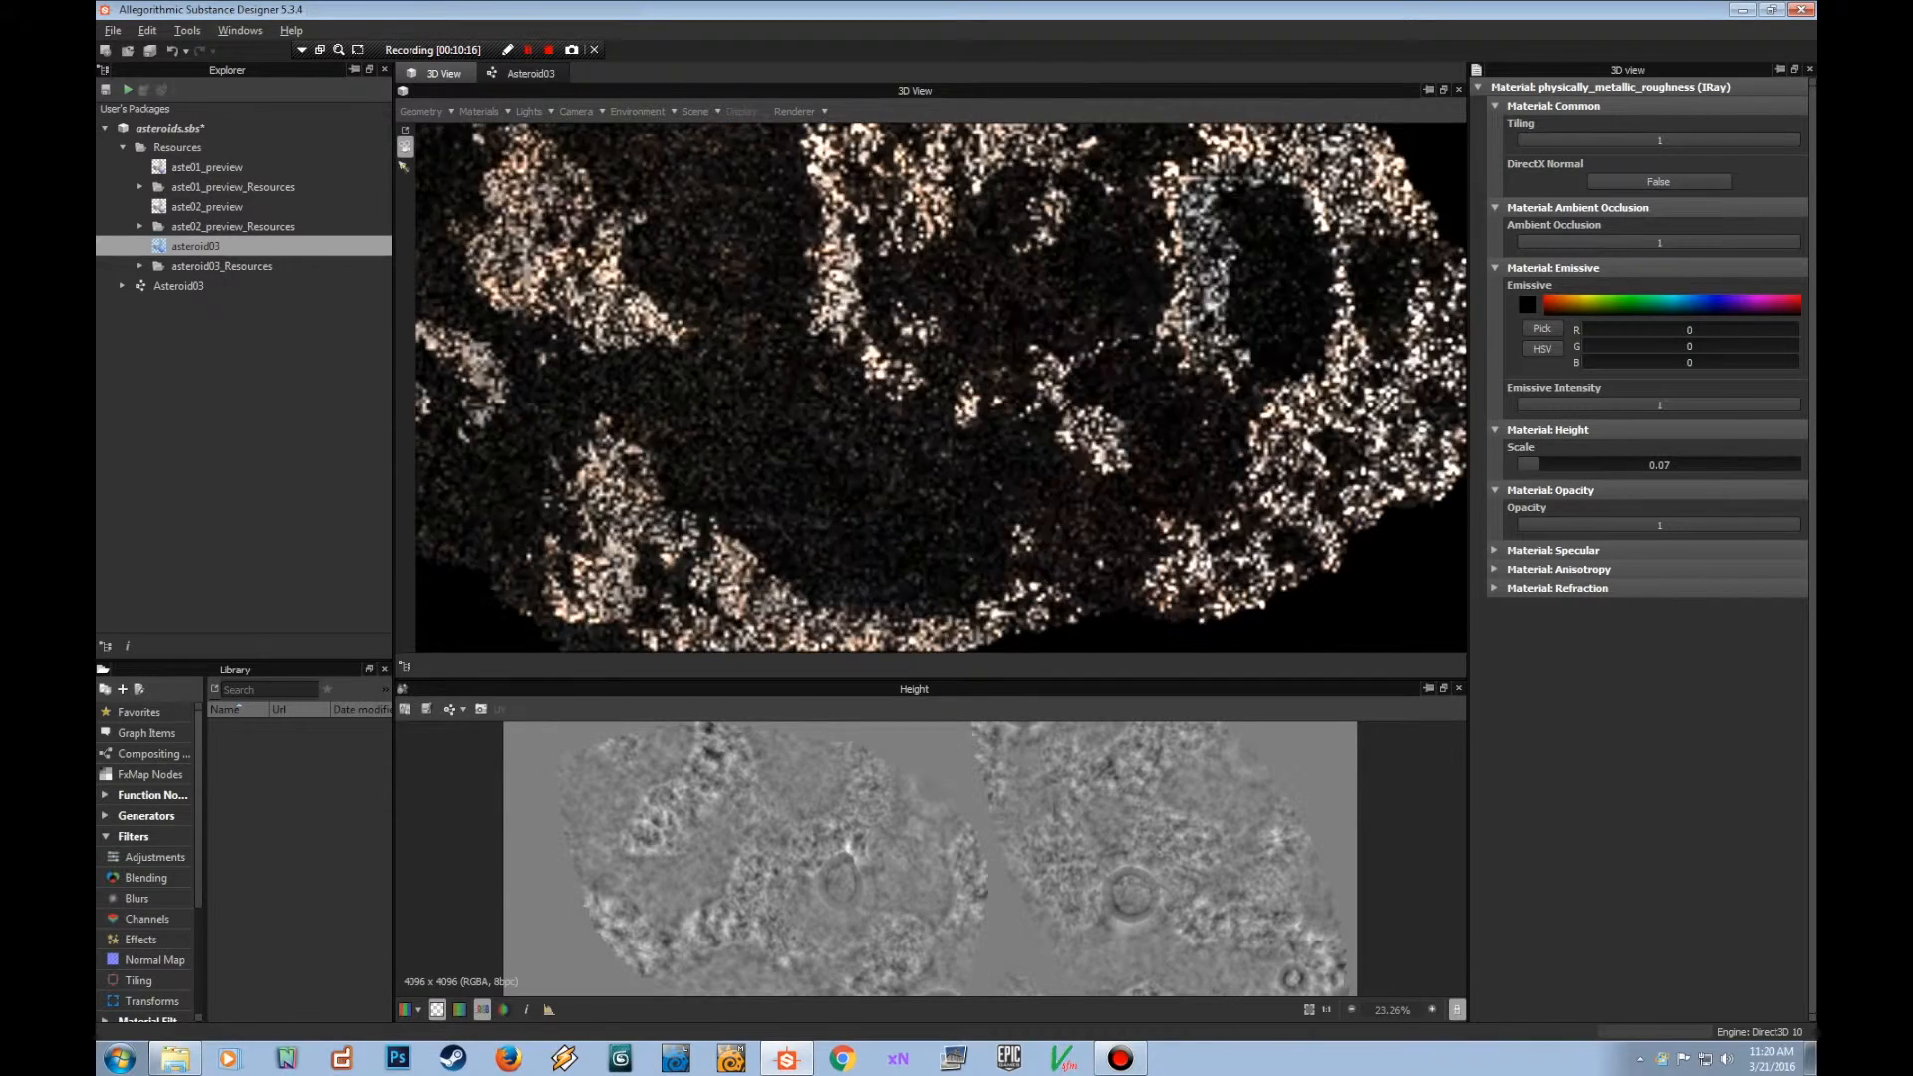
middle_click_drag(1061, 361, 1000, 421)
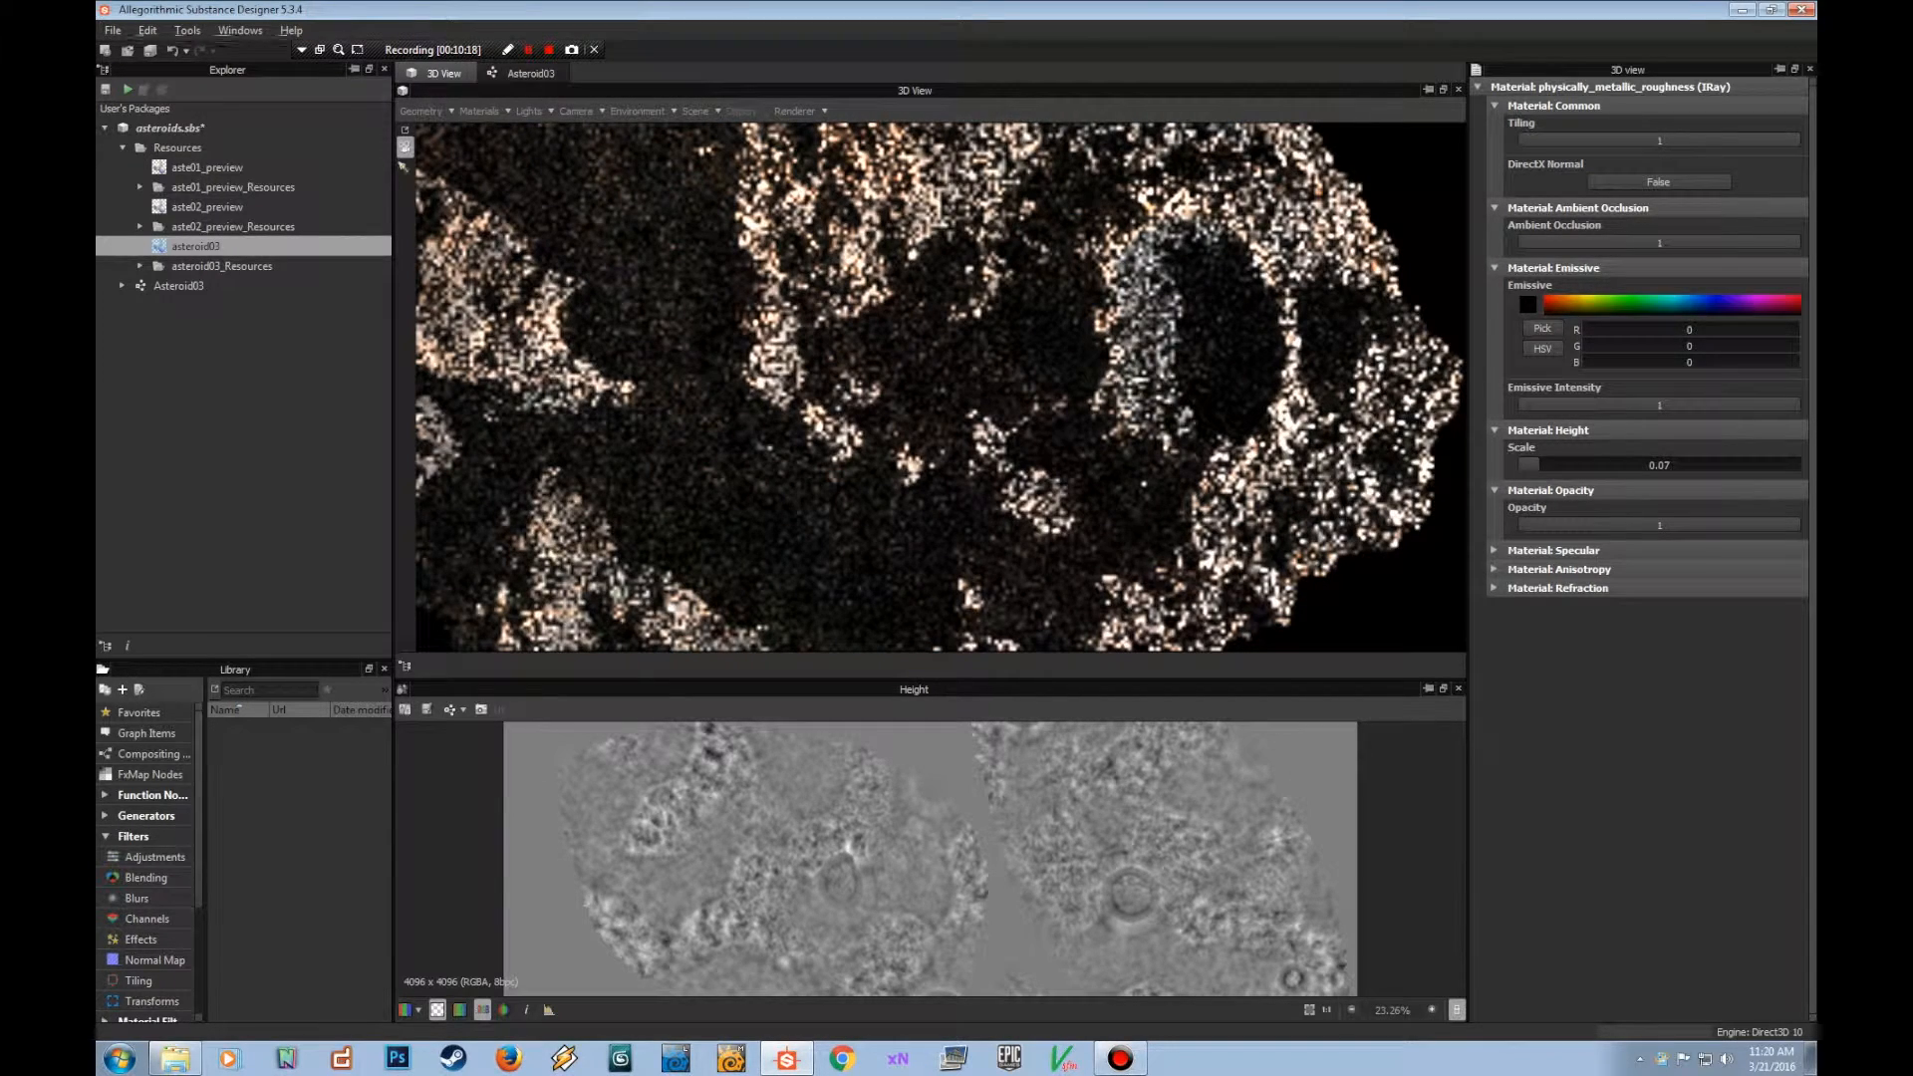
left_click_drag(999, 399, 935, 396)
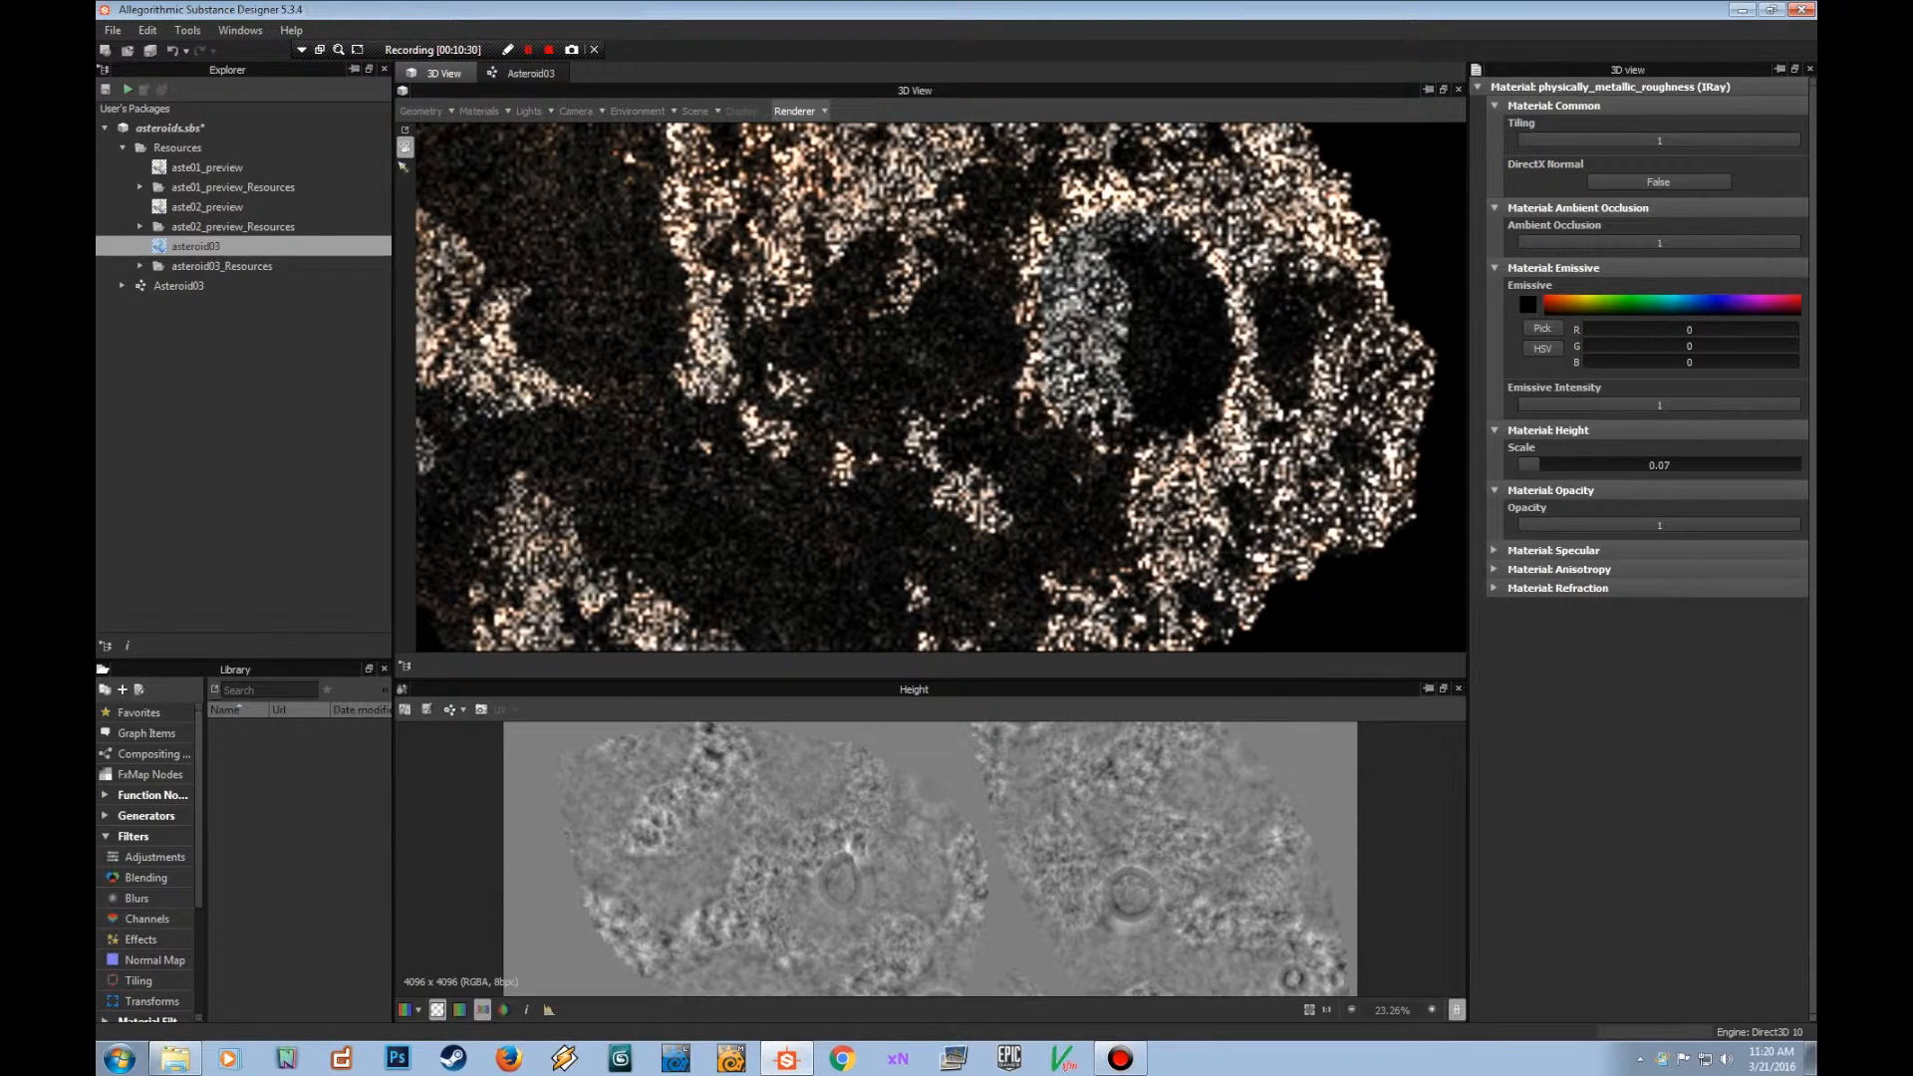
Look through the progressive rendering and environment settings, and open the camera's properties.
left_click(794, 110)
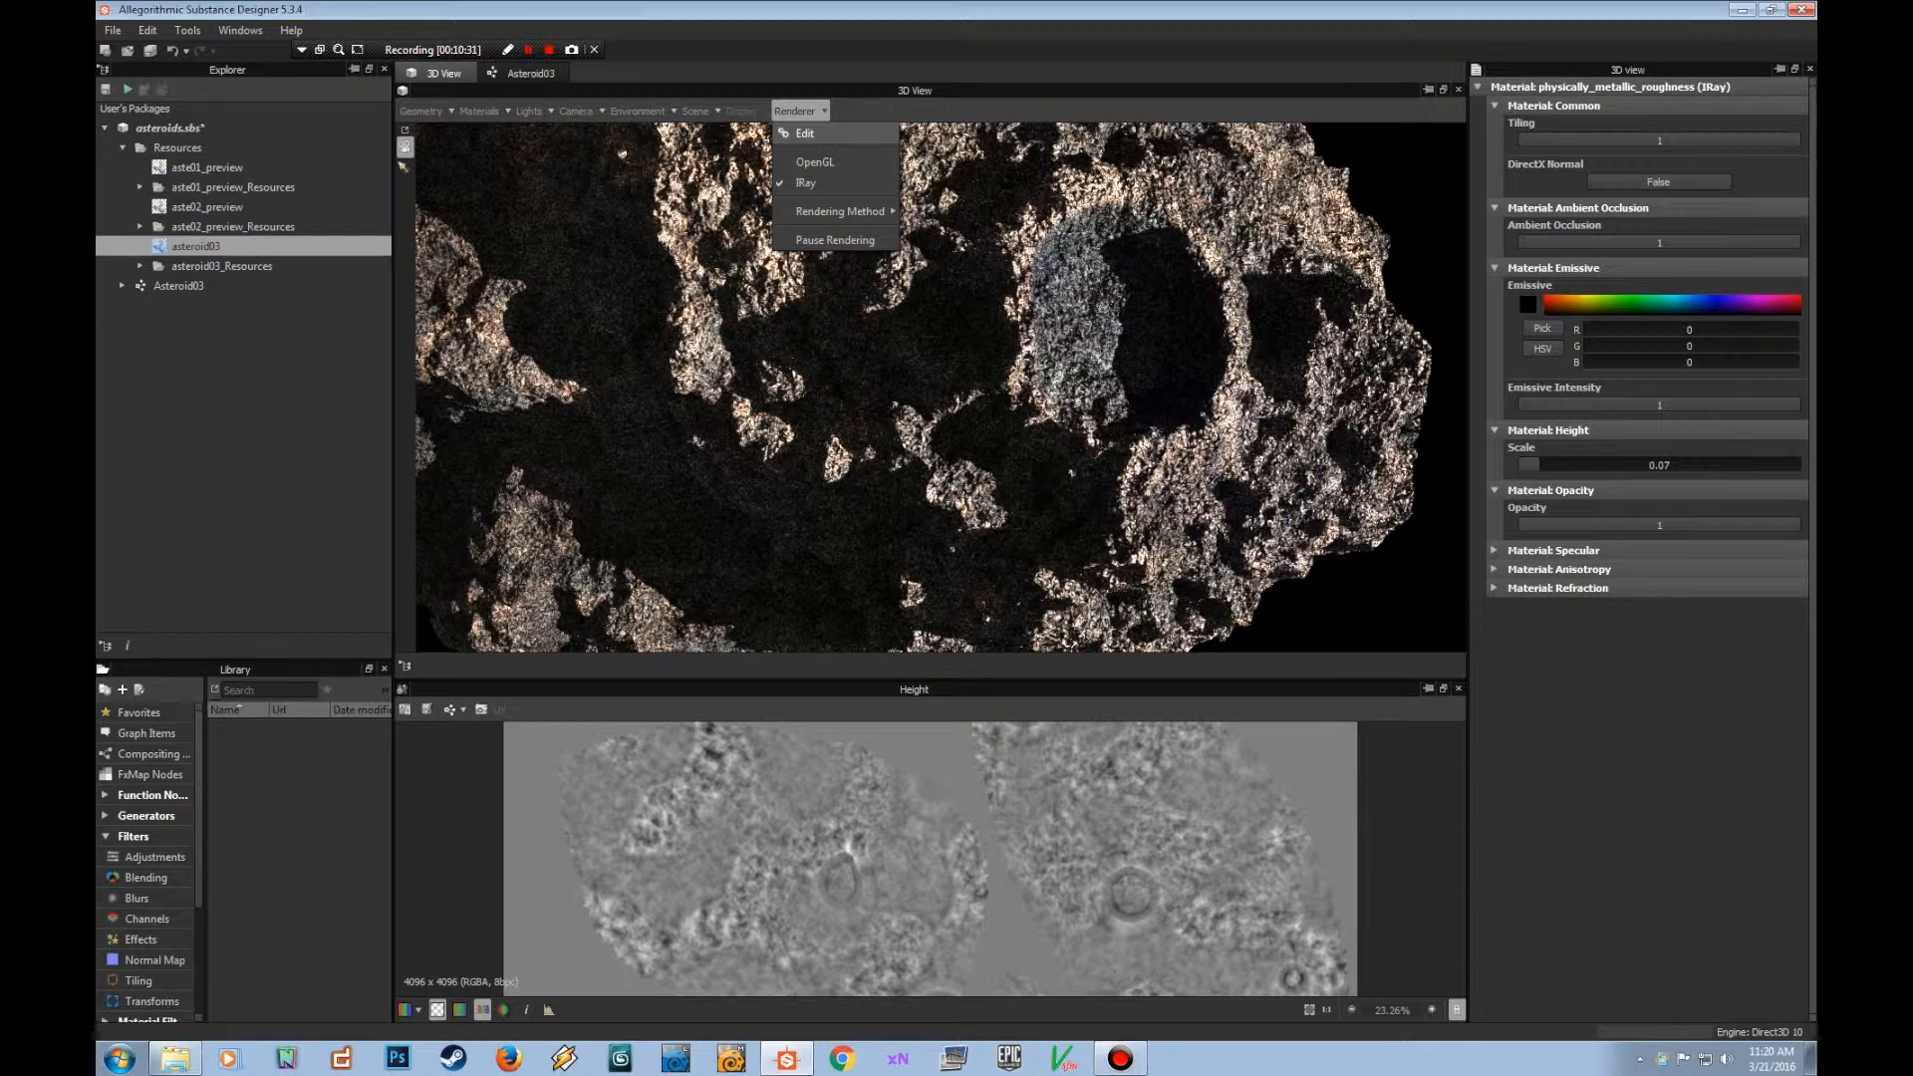
left_click(803, 132)
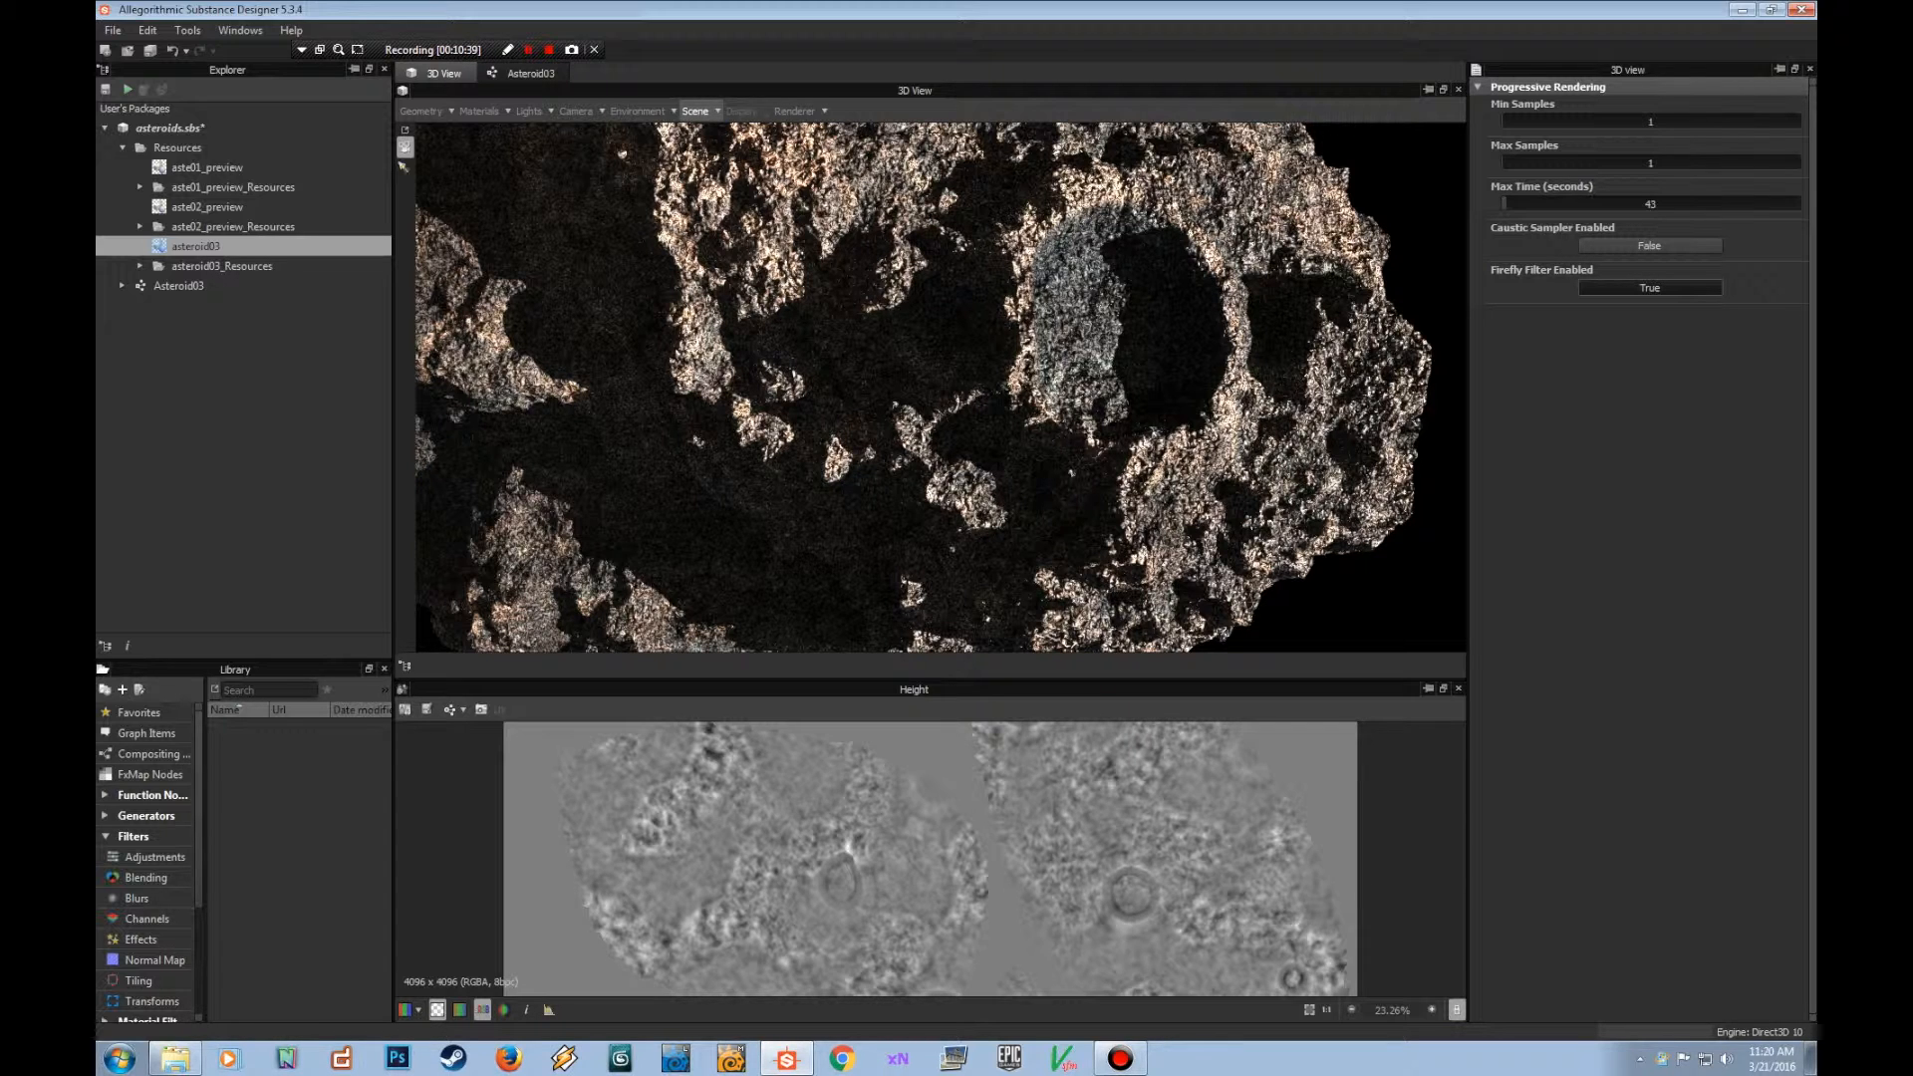
left_click(695, 111)
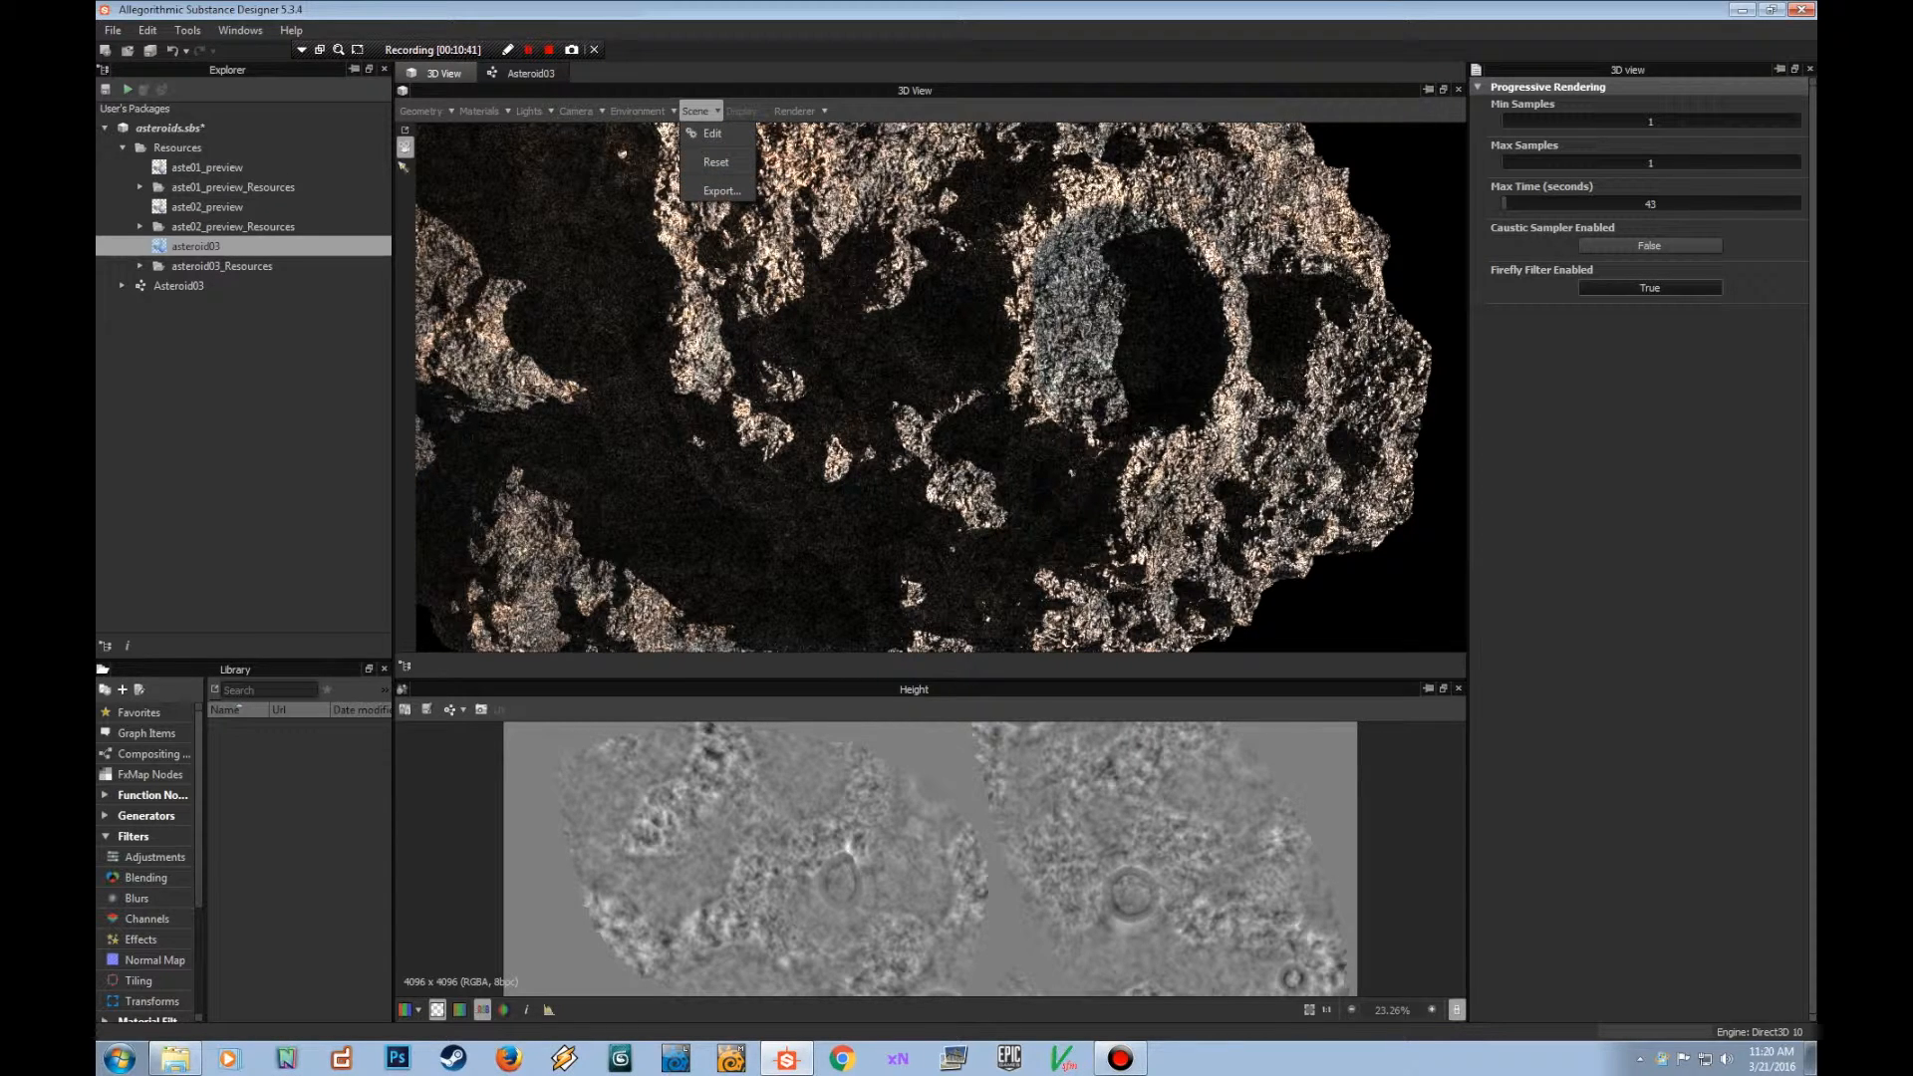
left_click(711, 133)
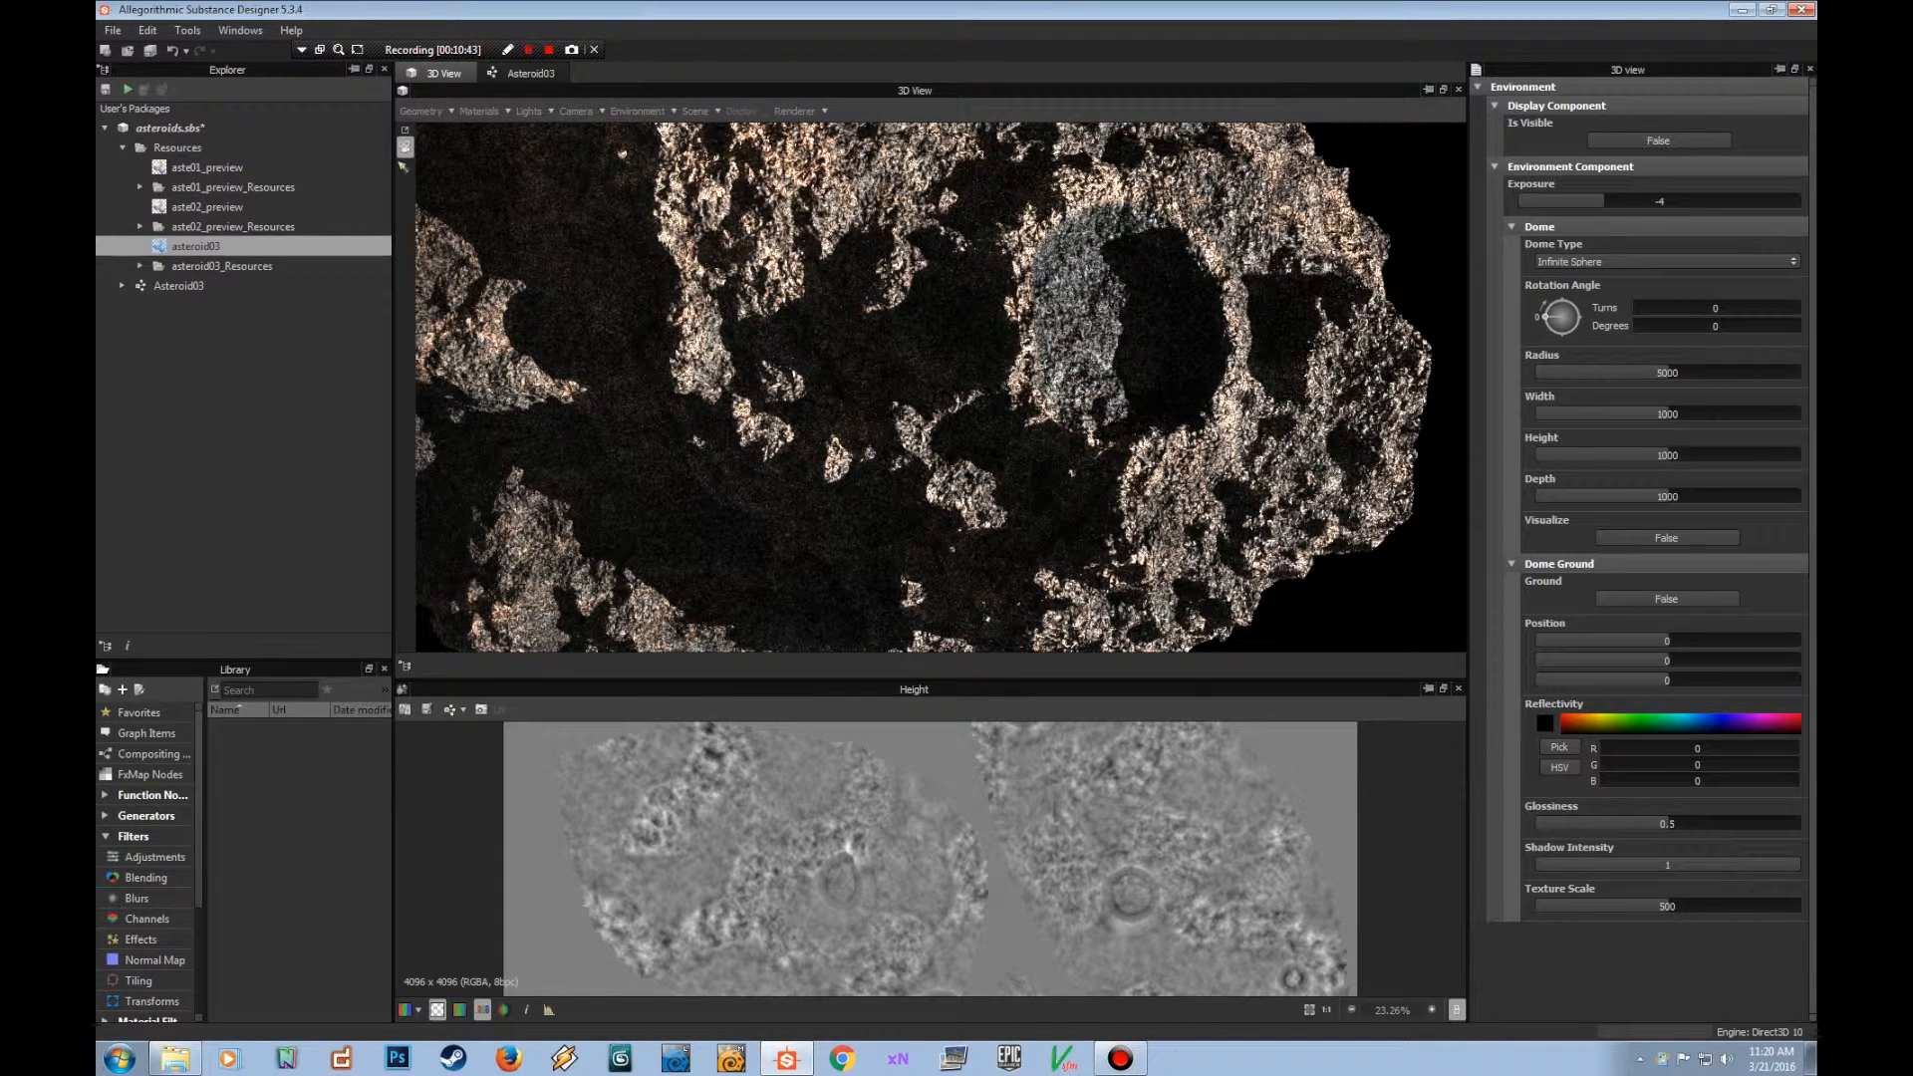
left_click(576, 111)
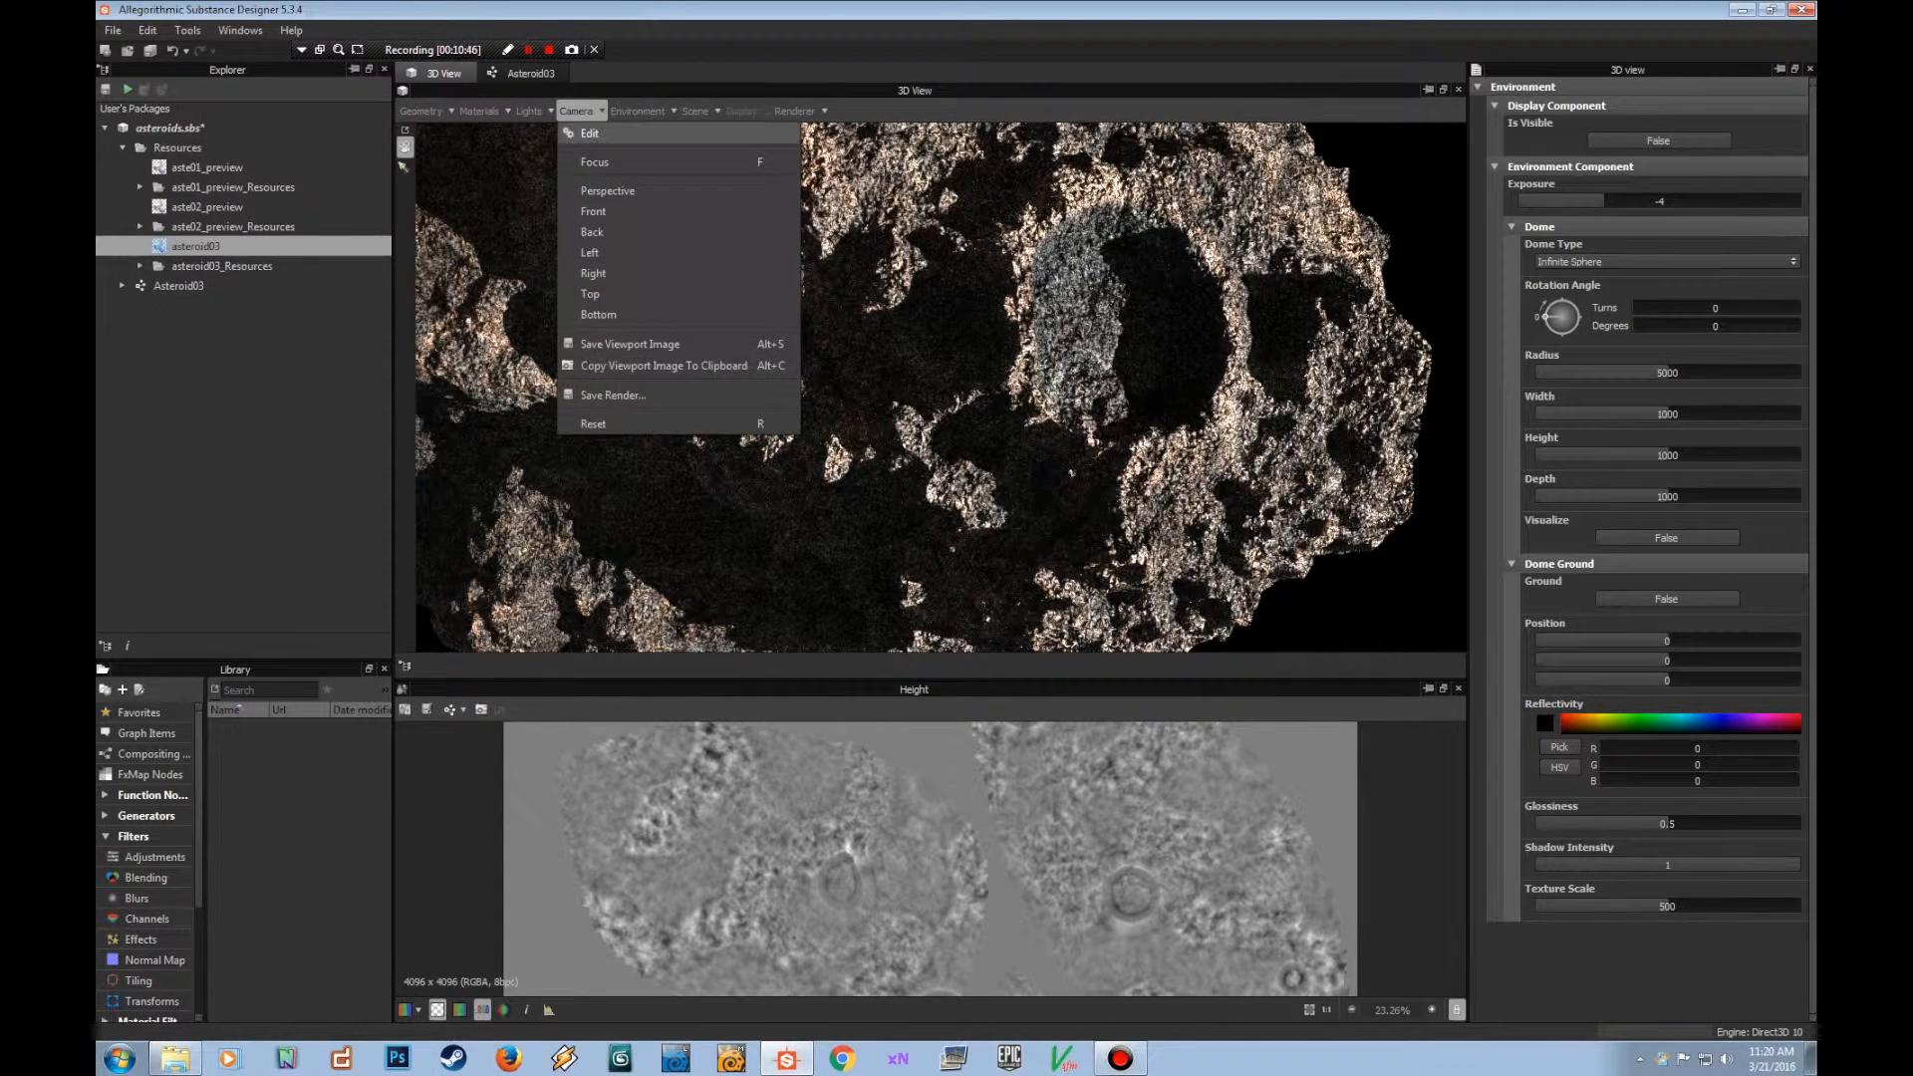
left_click(590, 134)
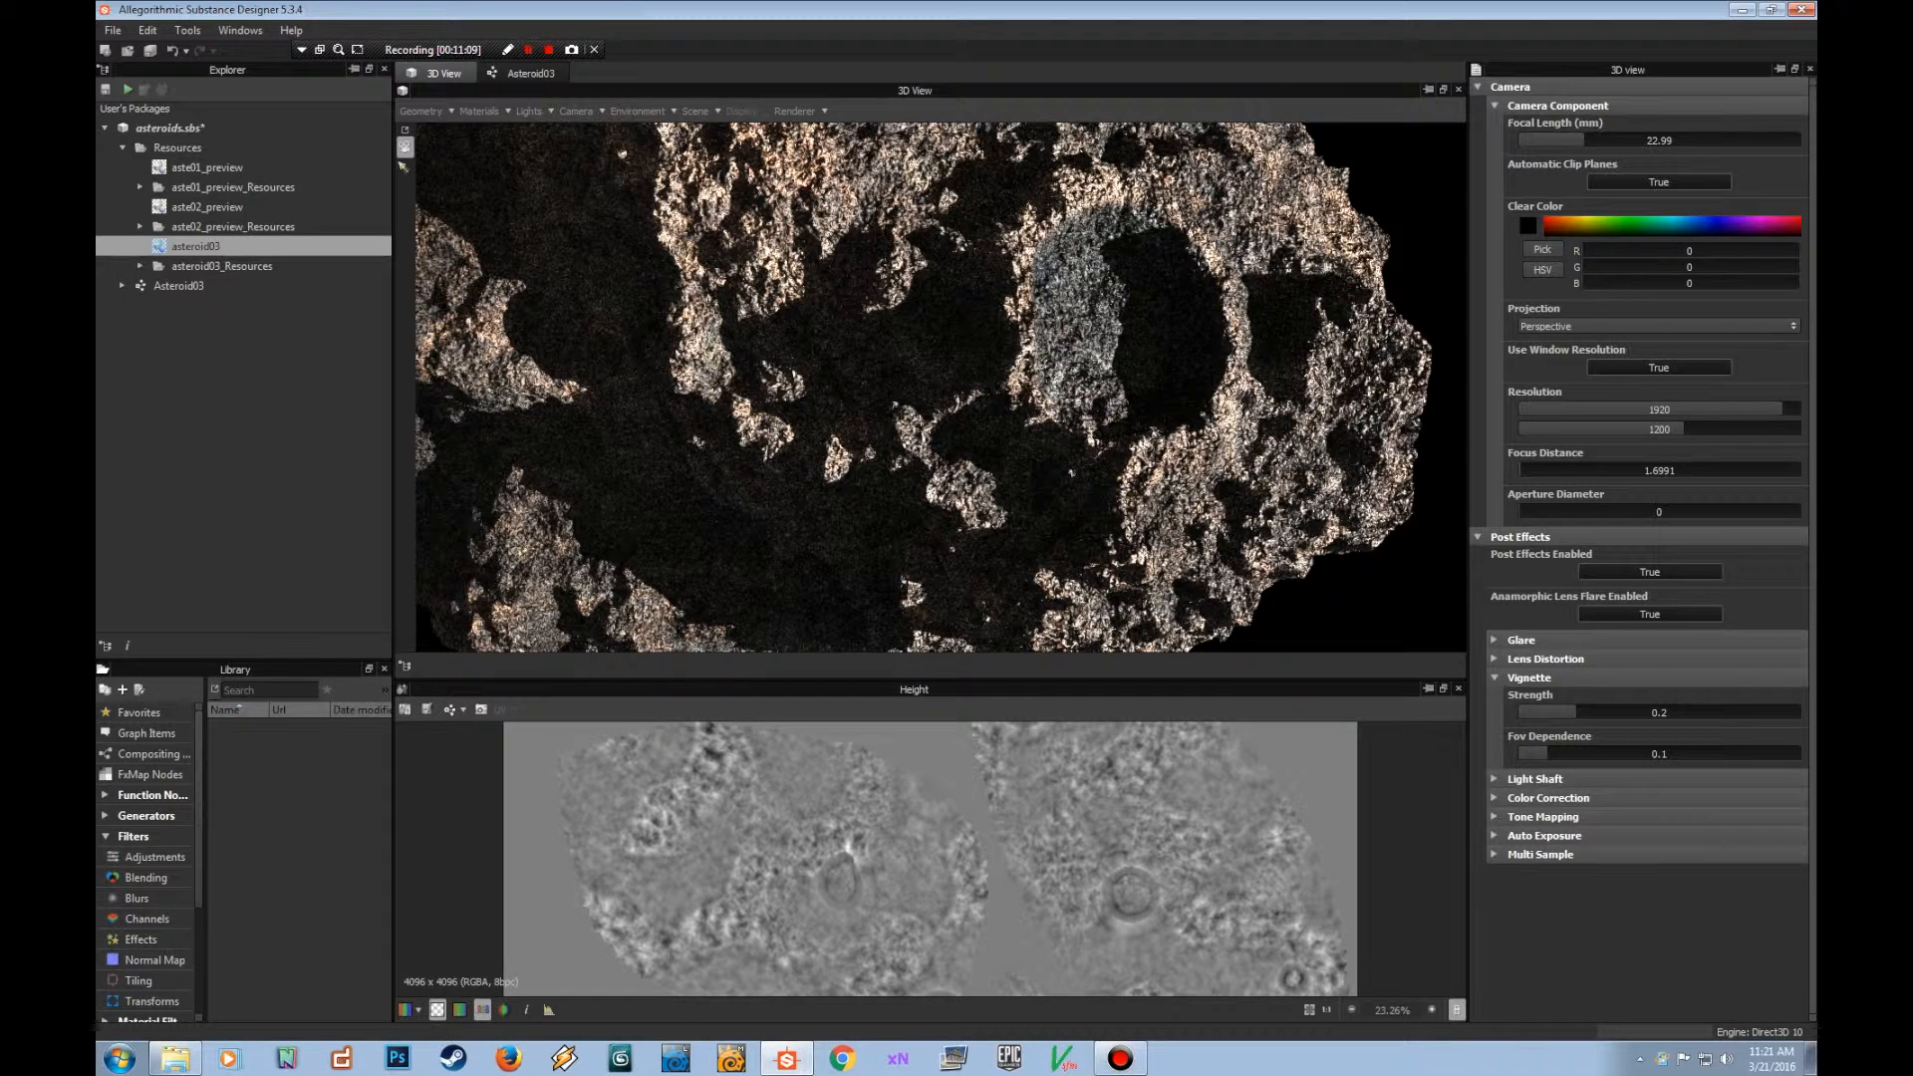
left_click(797, 111)
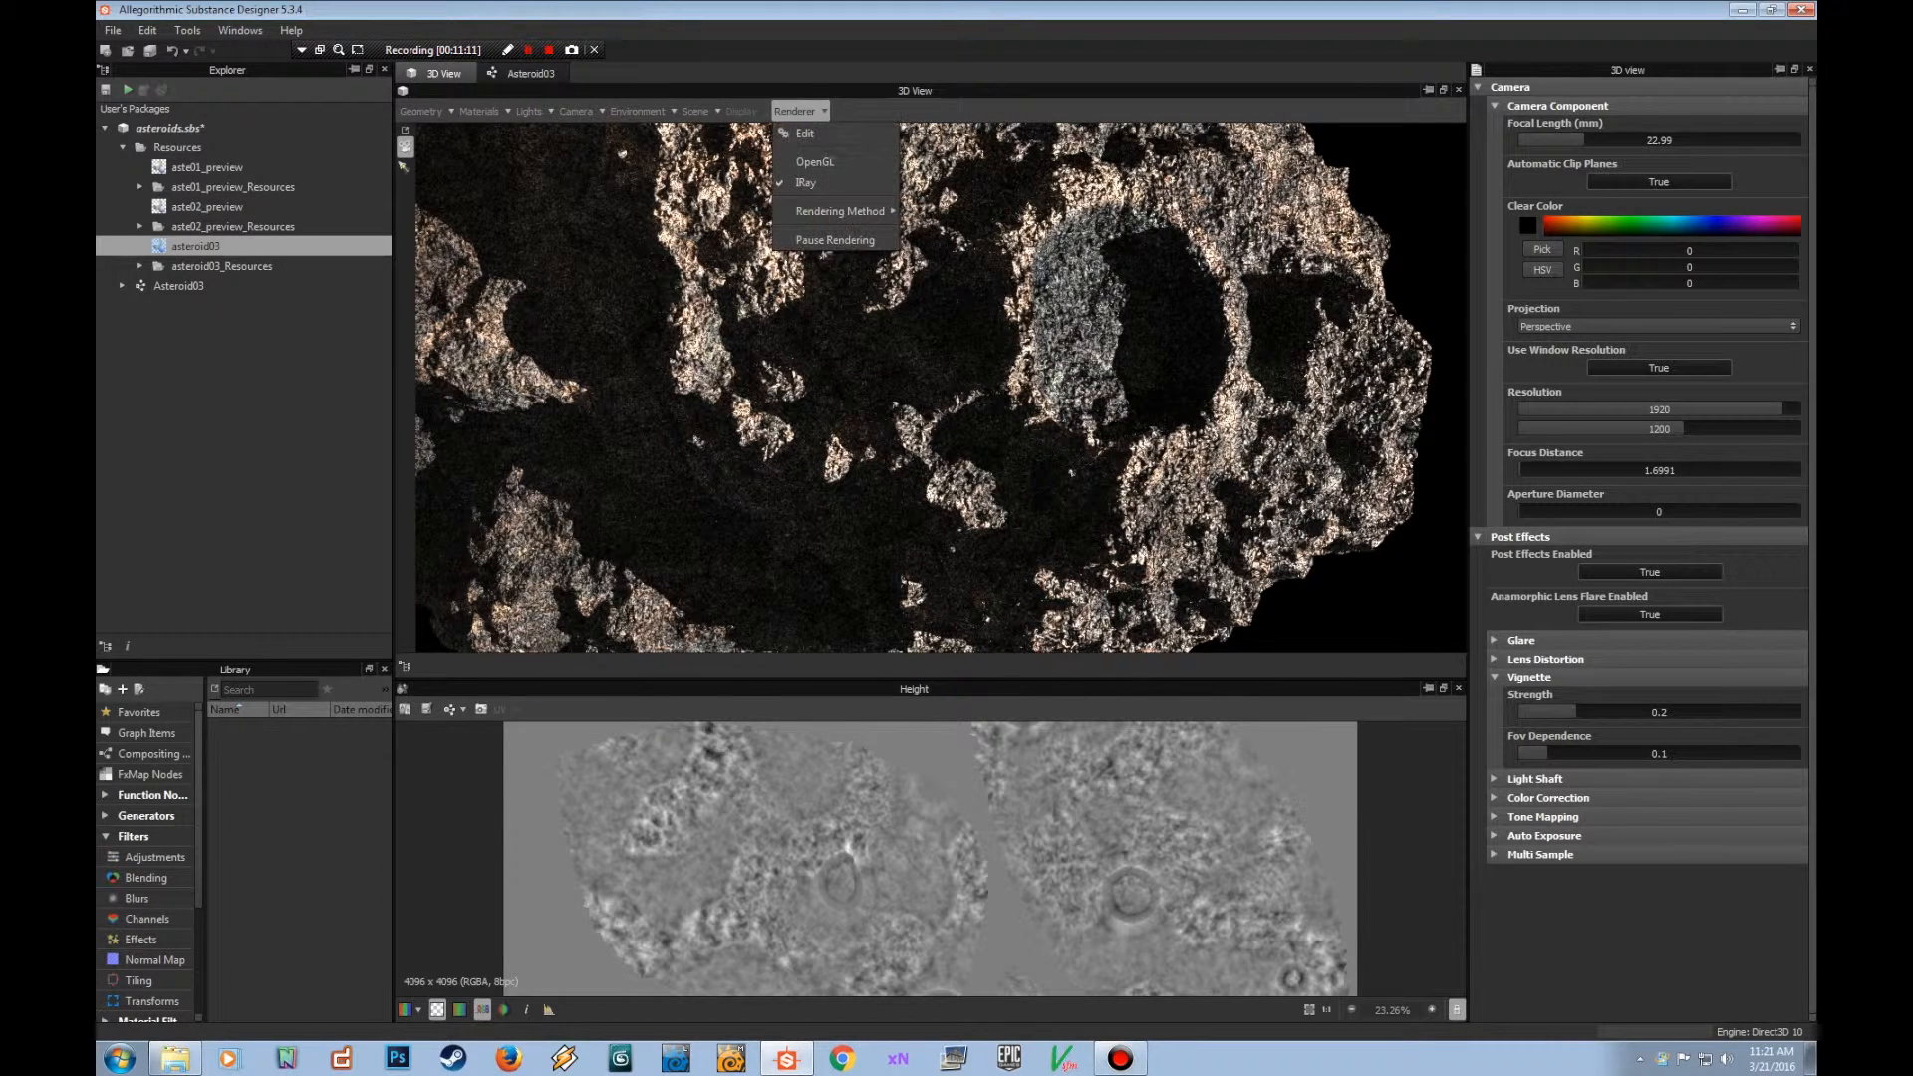
left_click(797, 110)
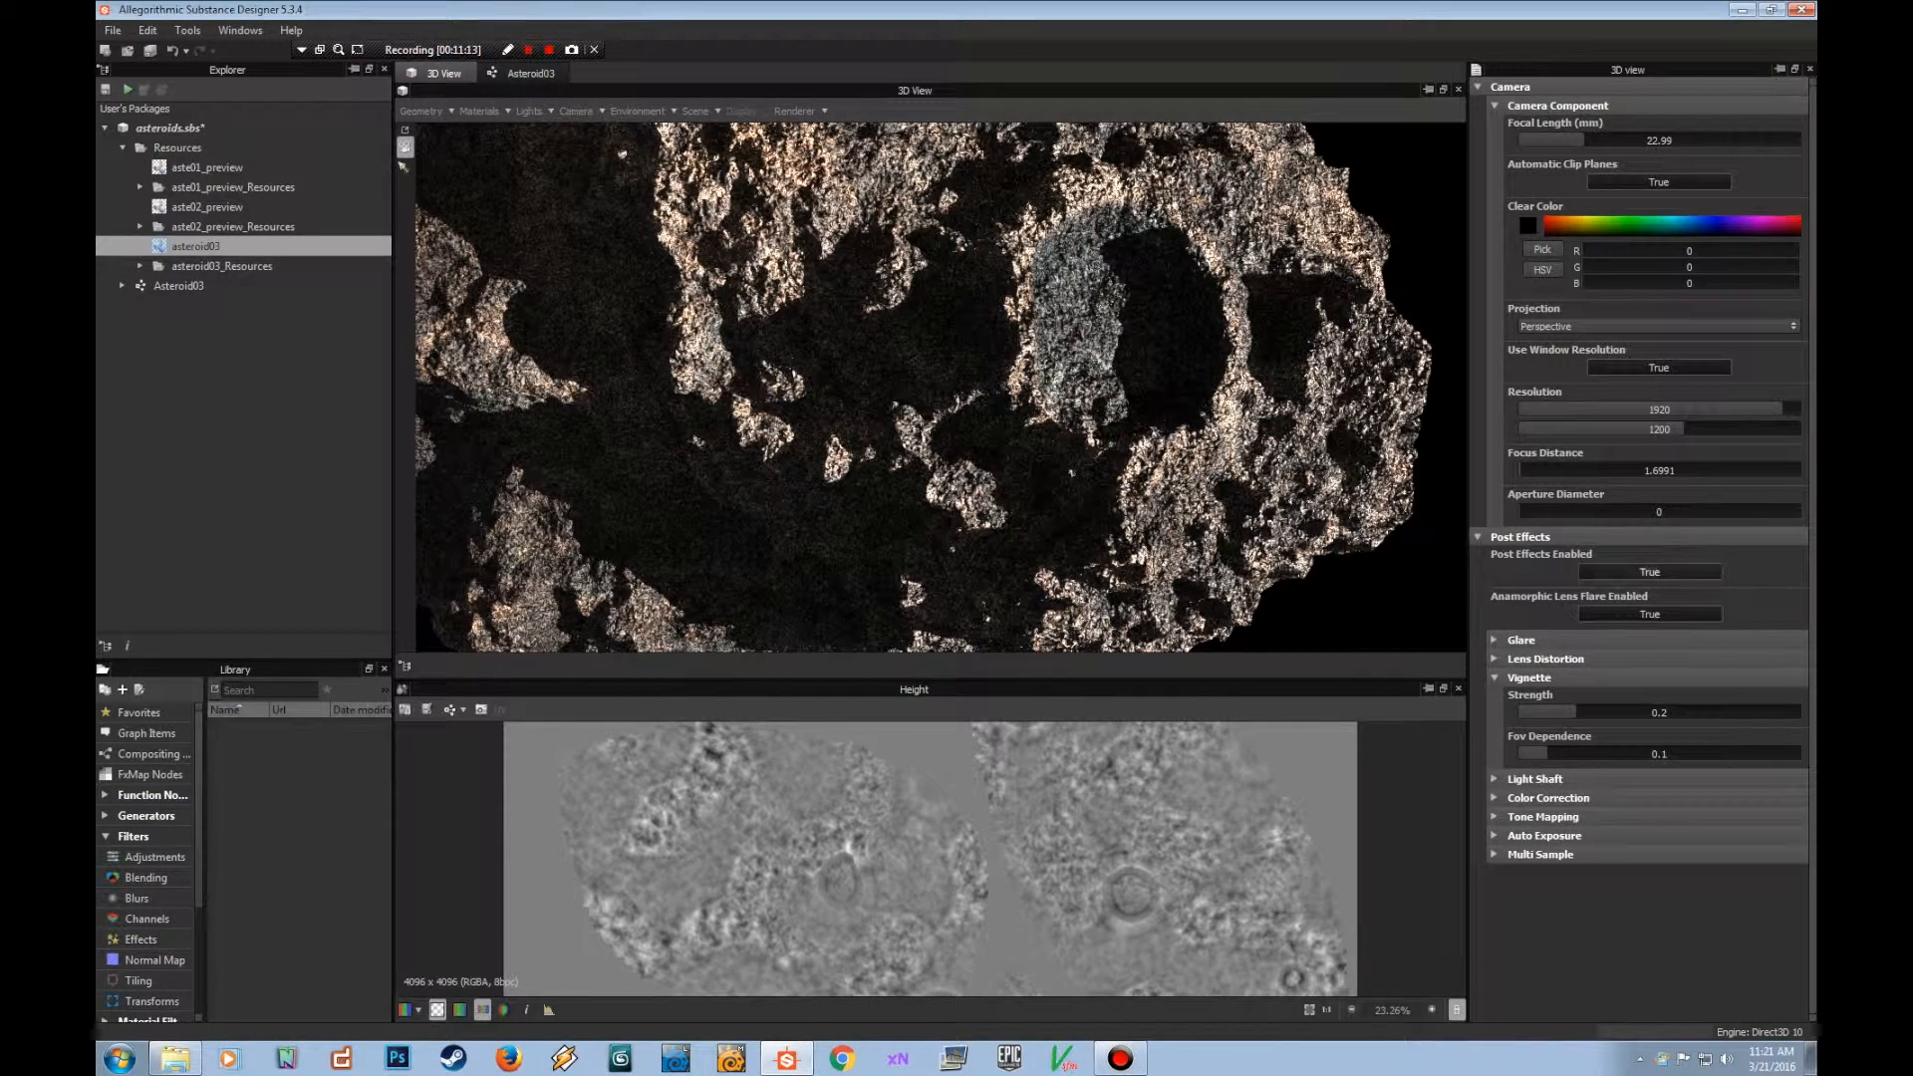
Expand the Glare settings and collapse the Vignette settings in the camera's post effects.
left_click(1494, 639)
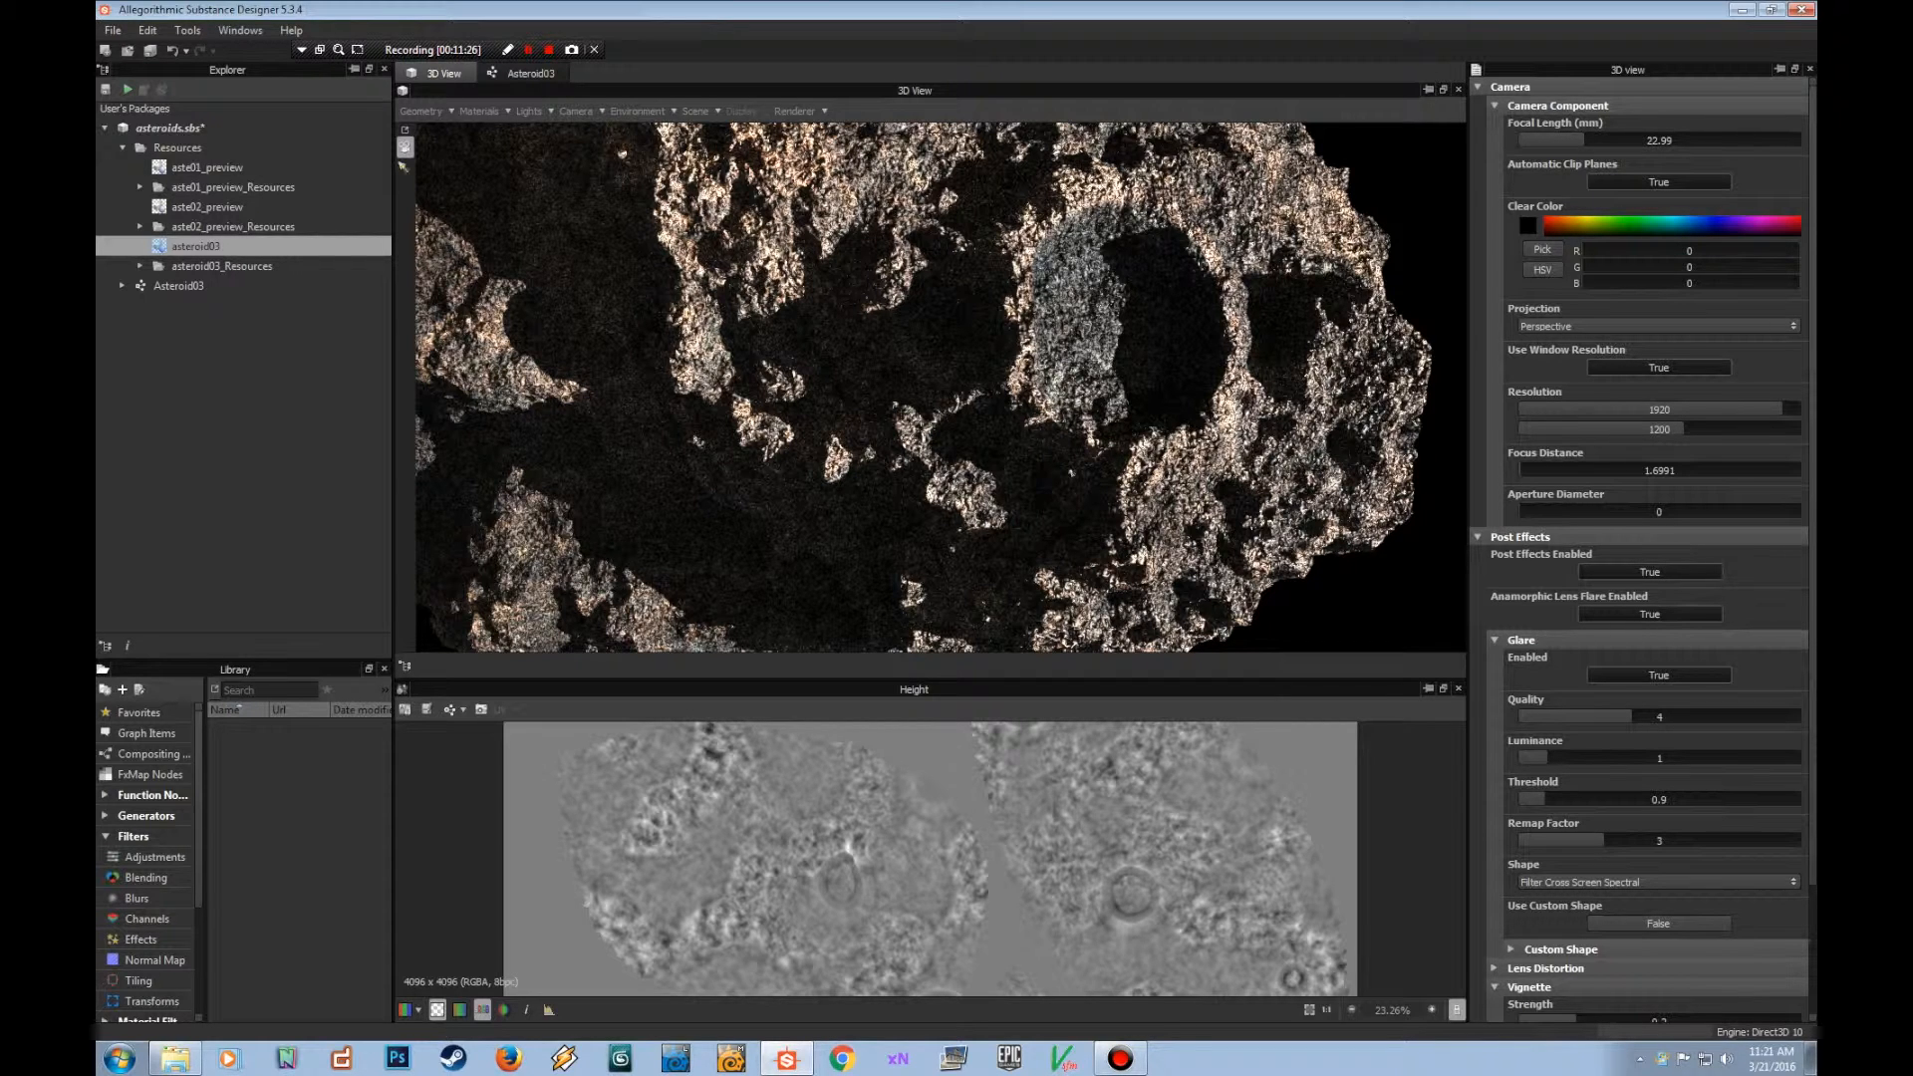
scroll(1641, 548, "down", 2)
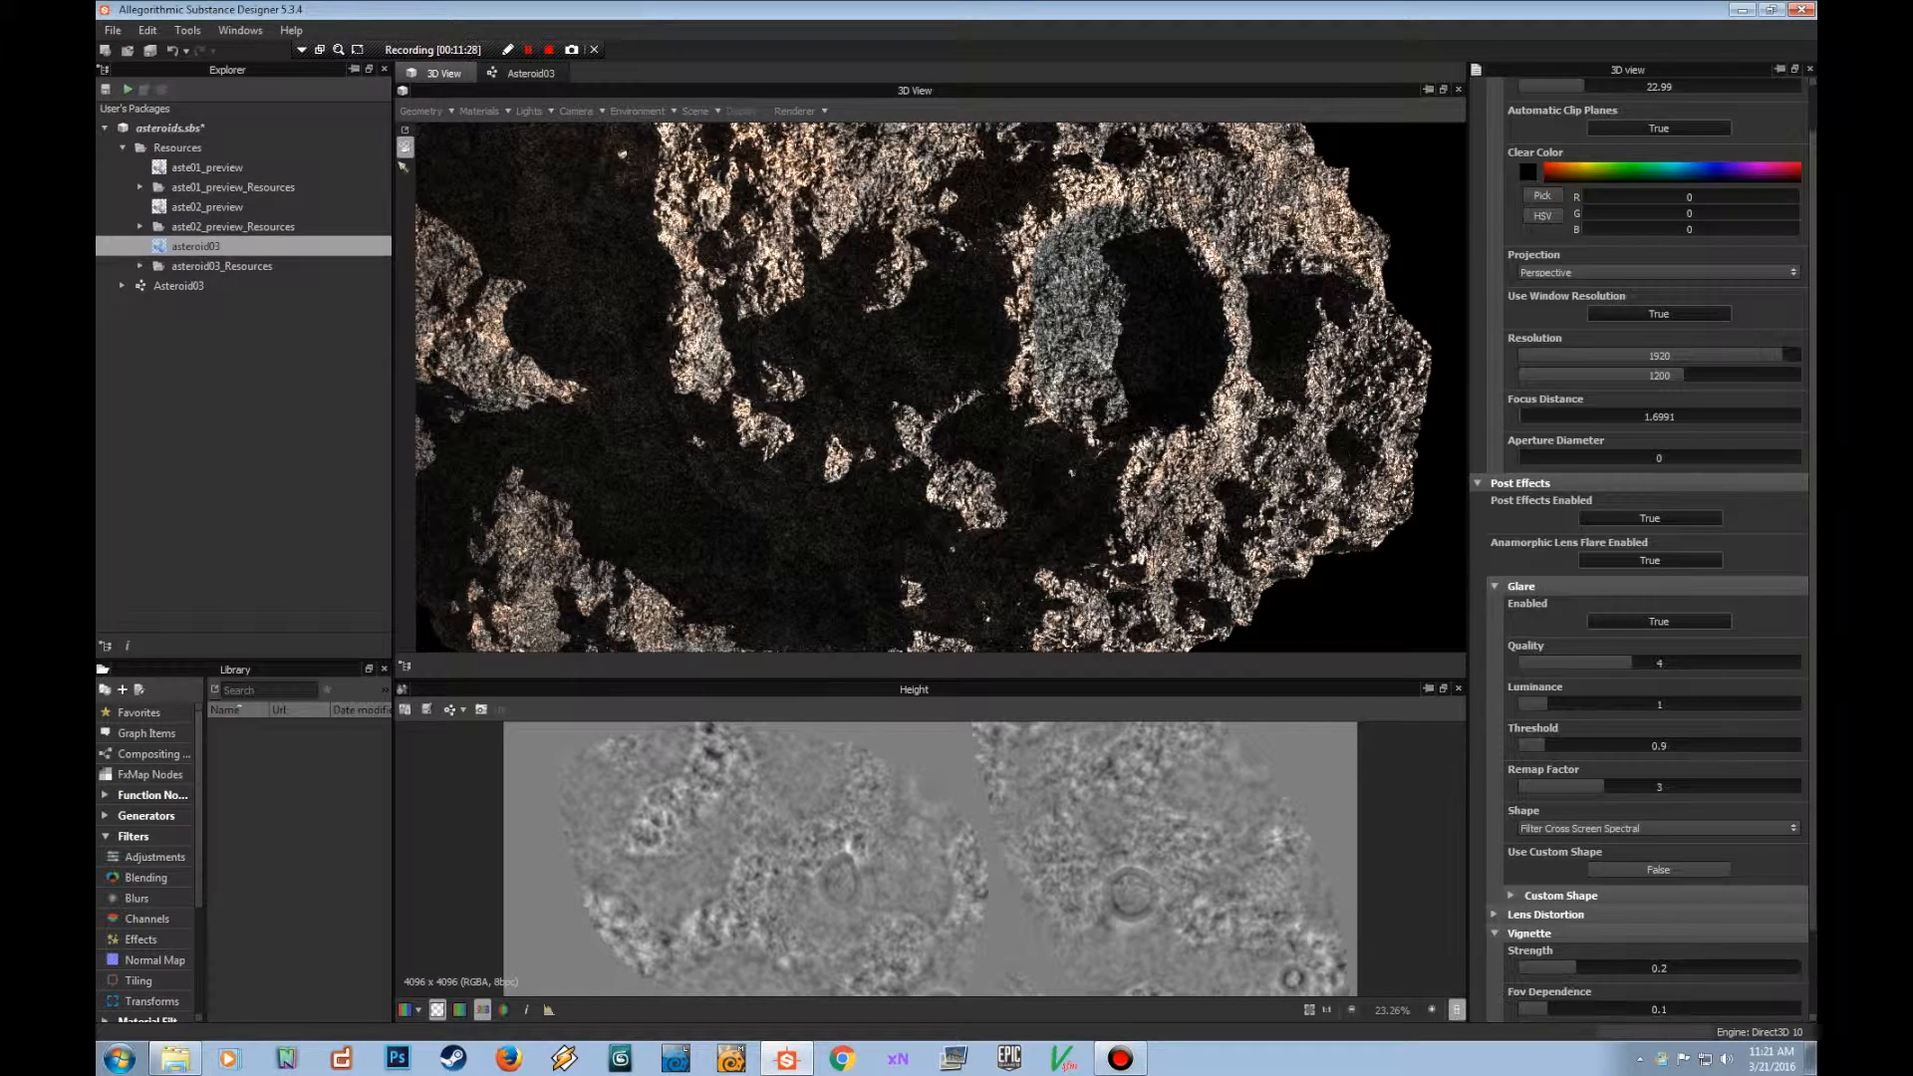
scroll(1642, 547, "down", 1)
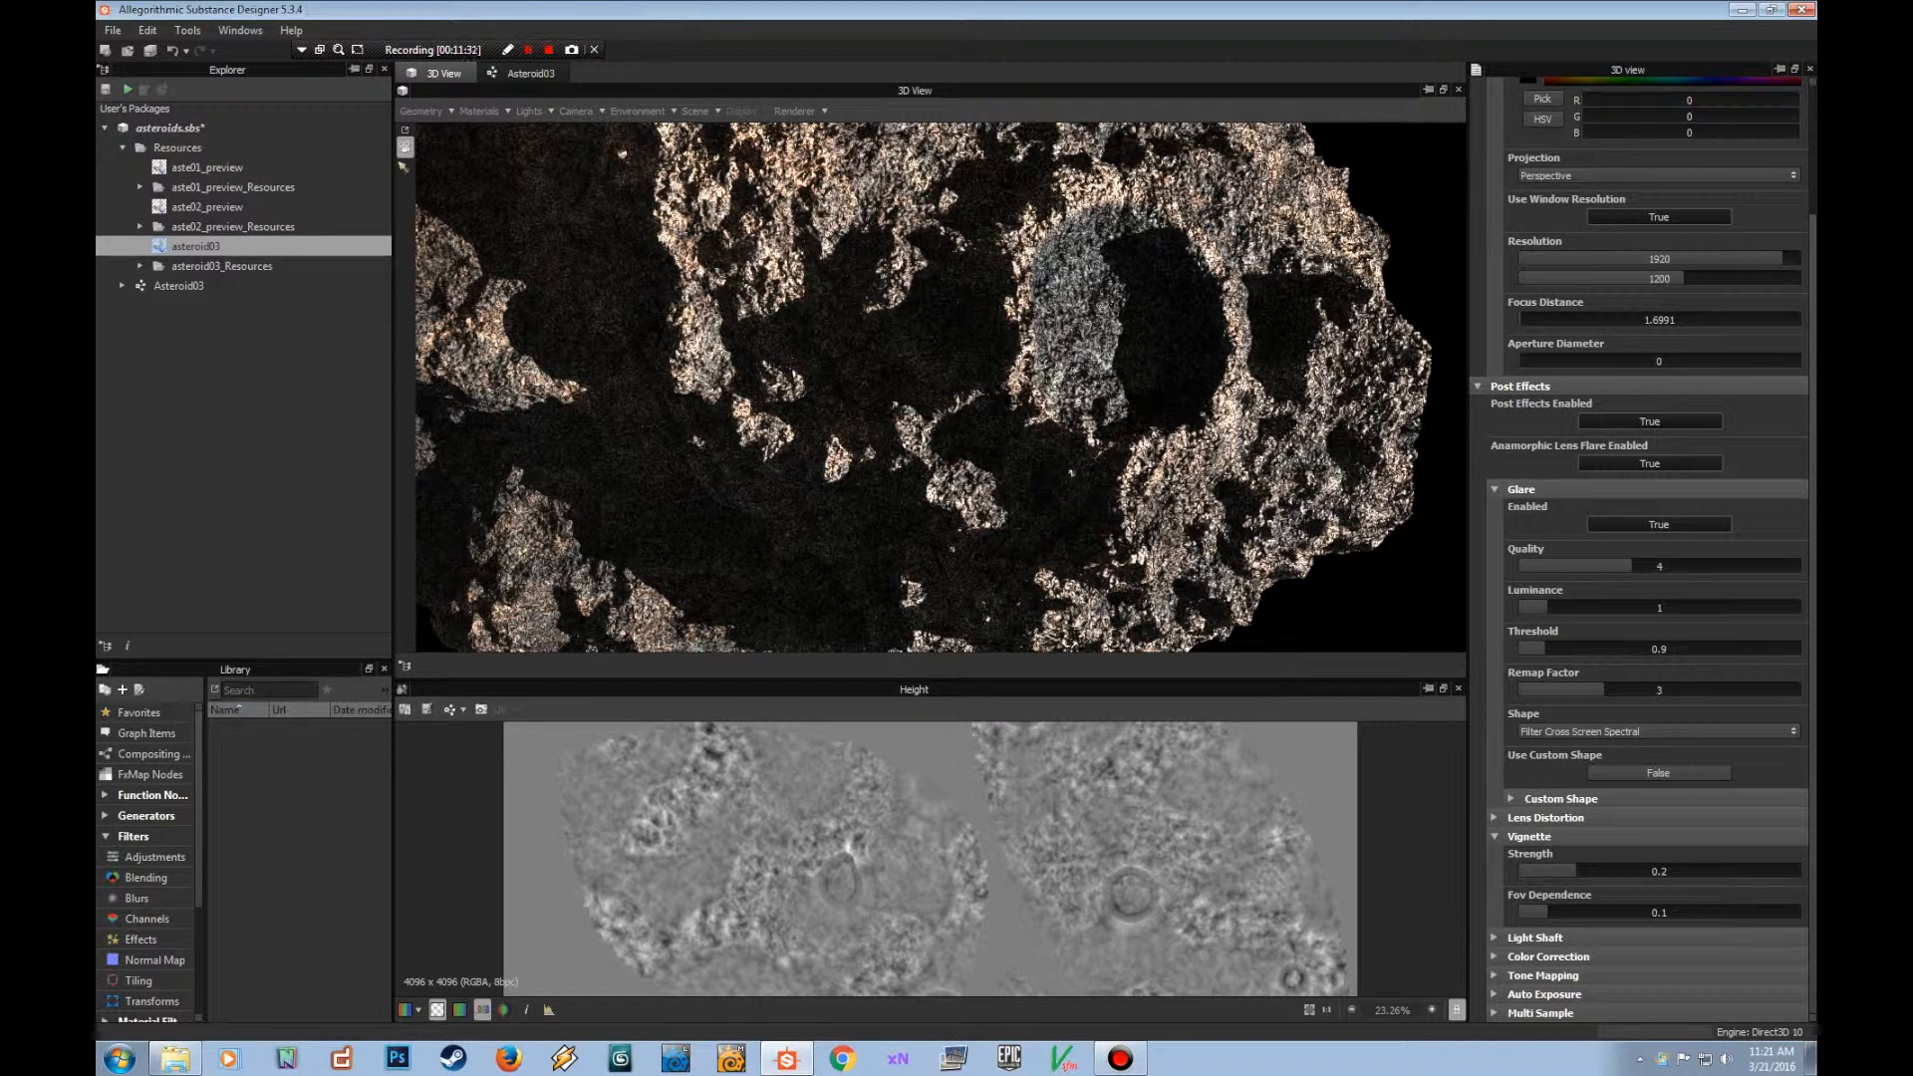
left_click(799, 111)
left_click(800, 112)
scroll(940, 387, "down", 2)
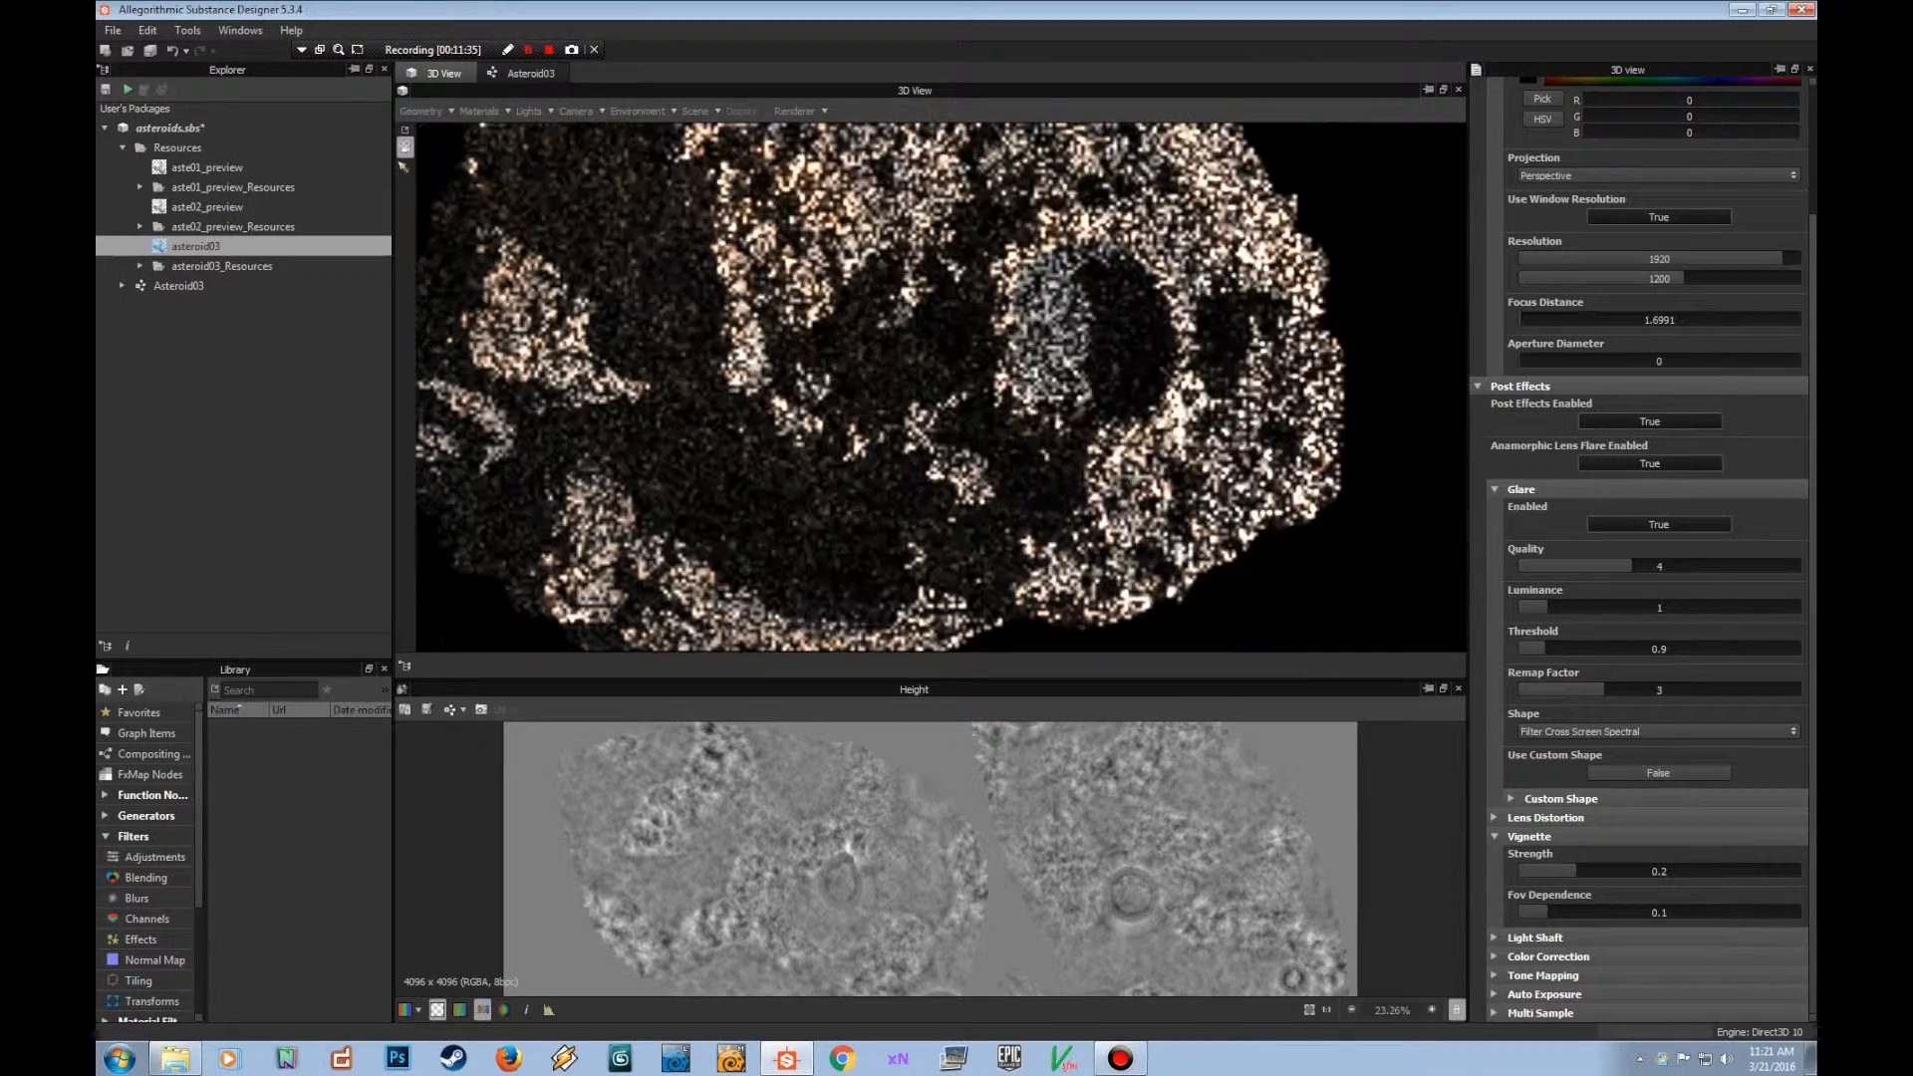
mouse_move(996, 387)
left_mouse_down()
mouse_move(926, 385)
mouse_move(976, 390)
left_mouse_up()
scroll(940, 387, "up", 2)
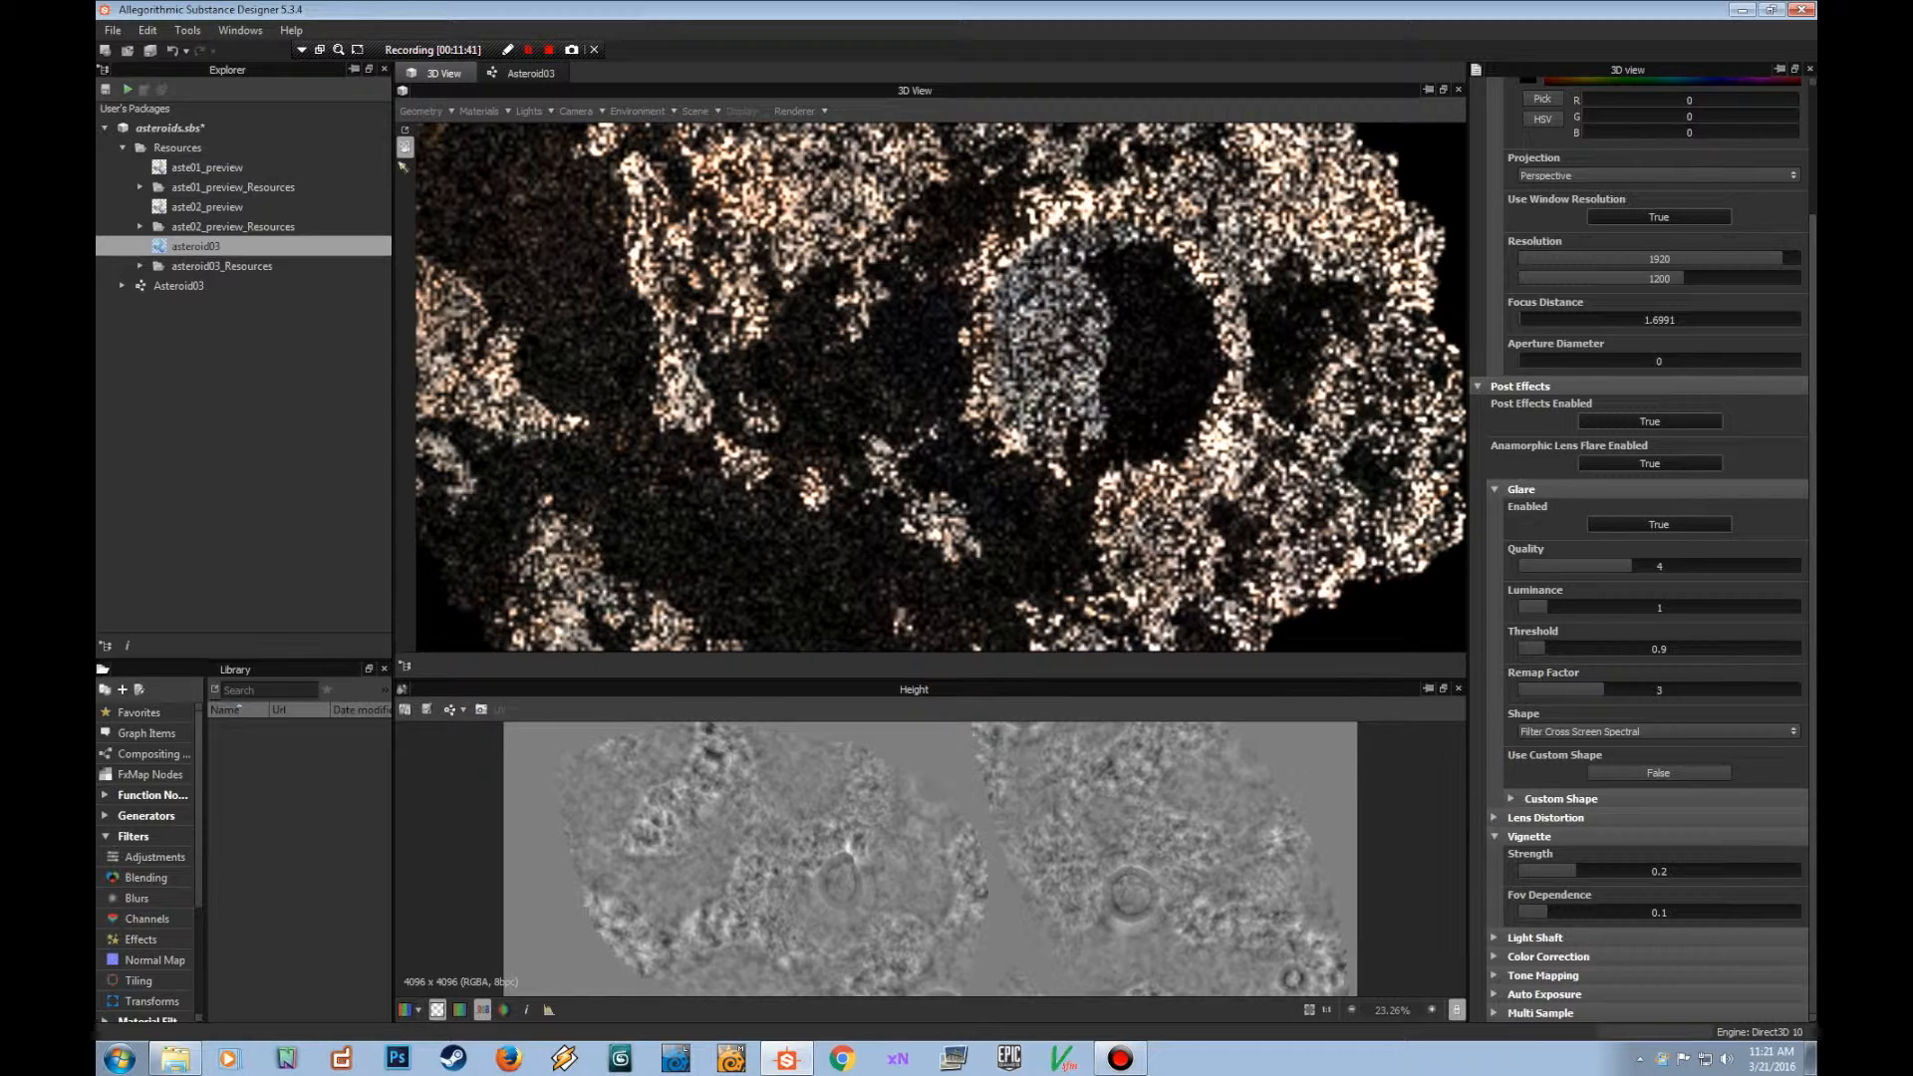
left_click_drag(976, 391, 1024, 423)
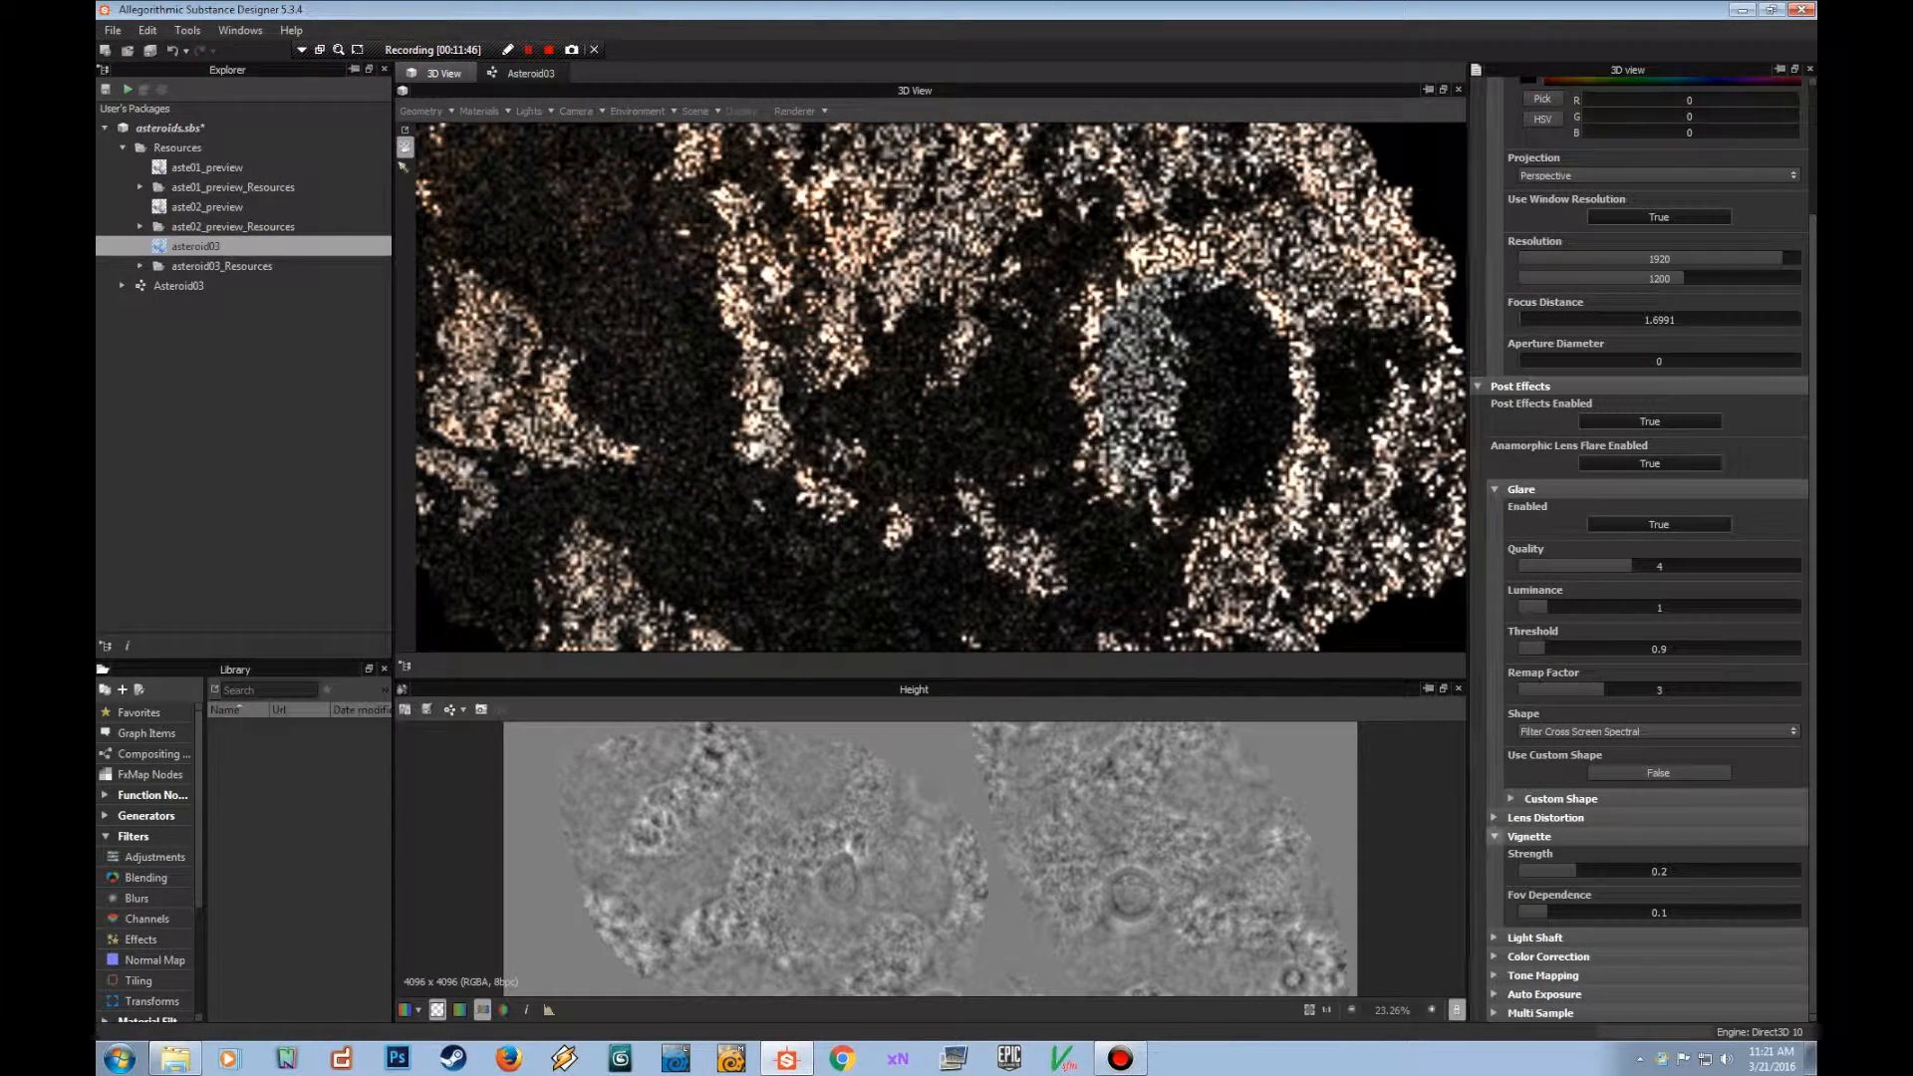
left_click(1494, 836)
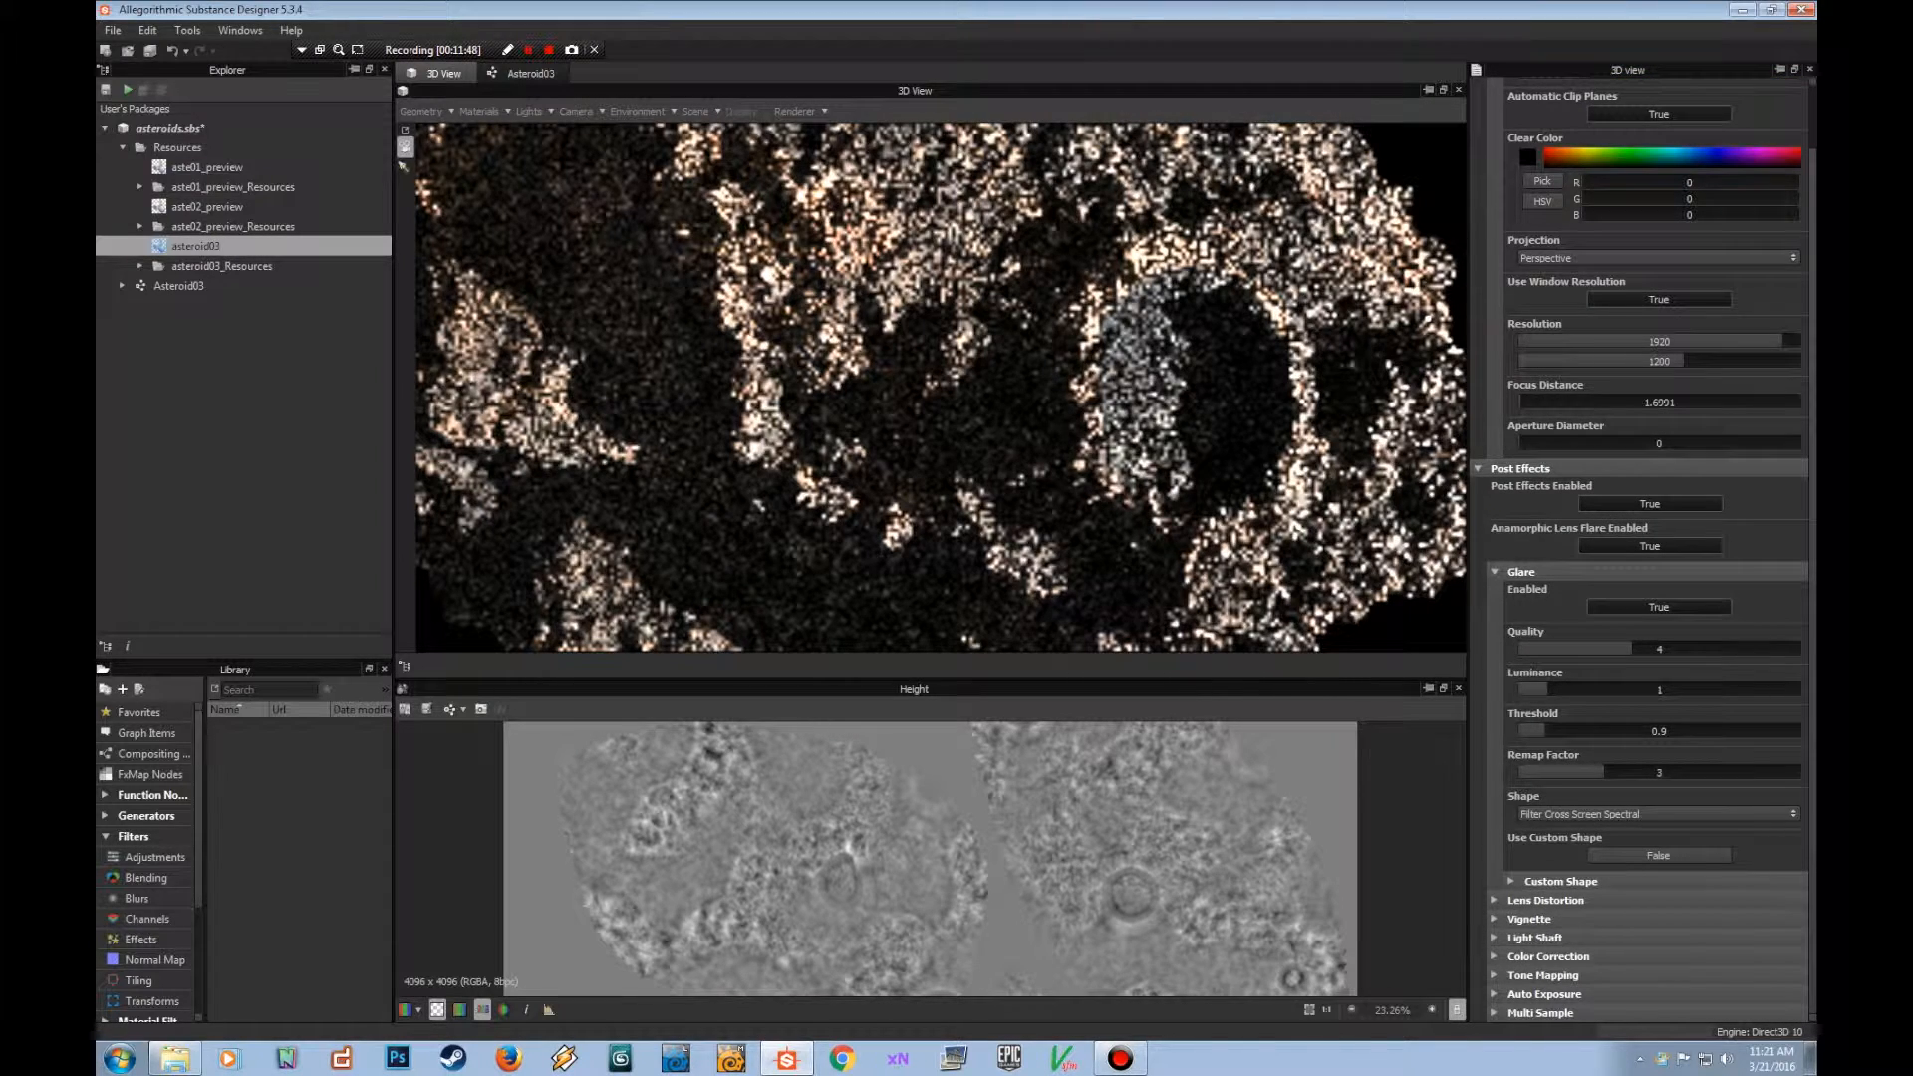
scroll(1641, 550, "up", 2)
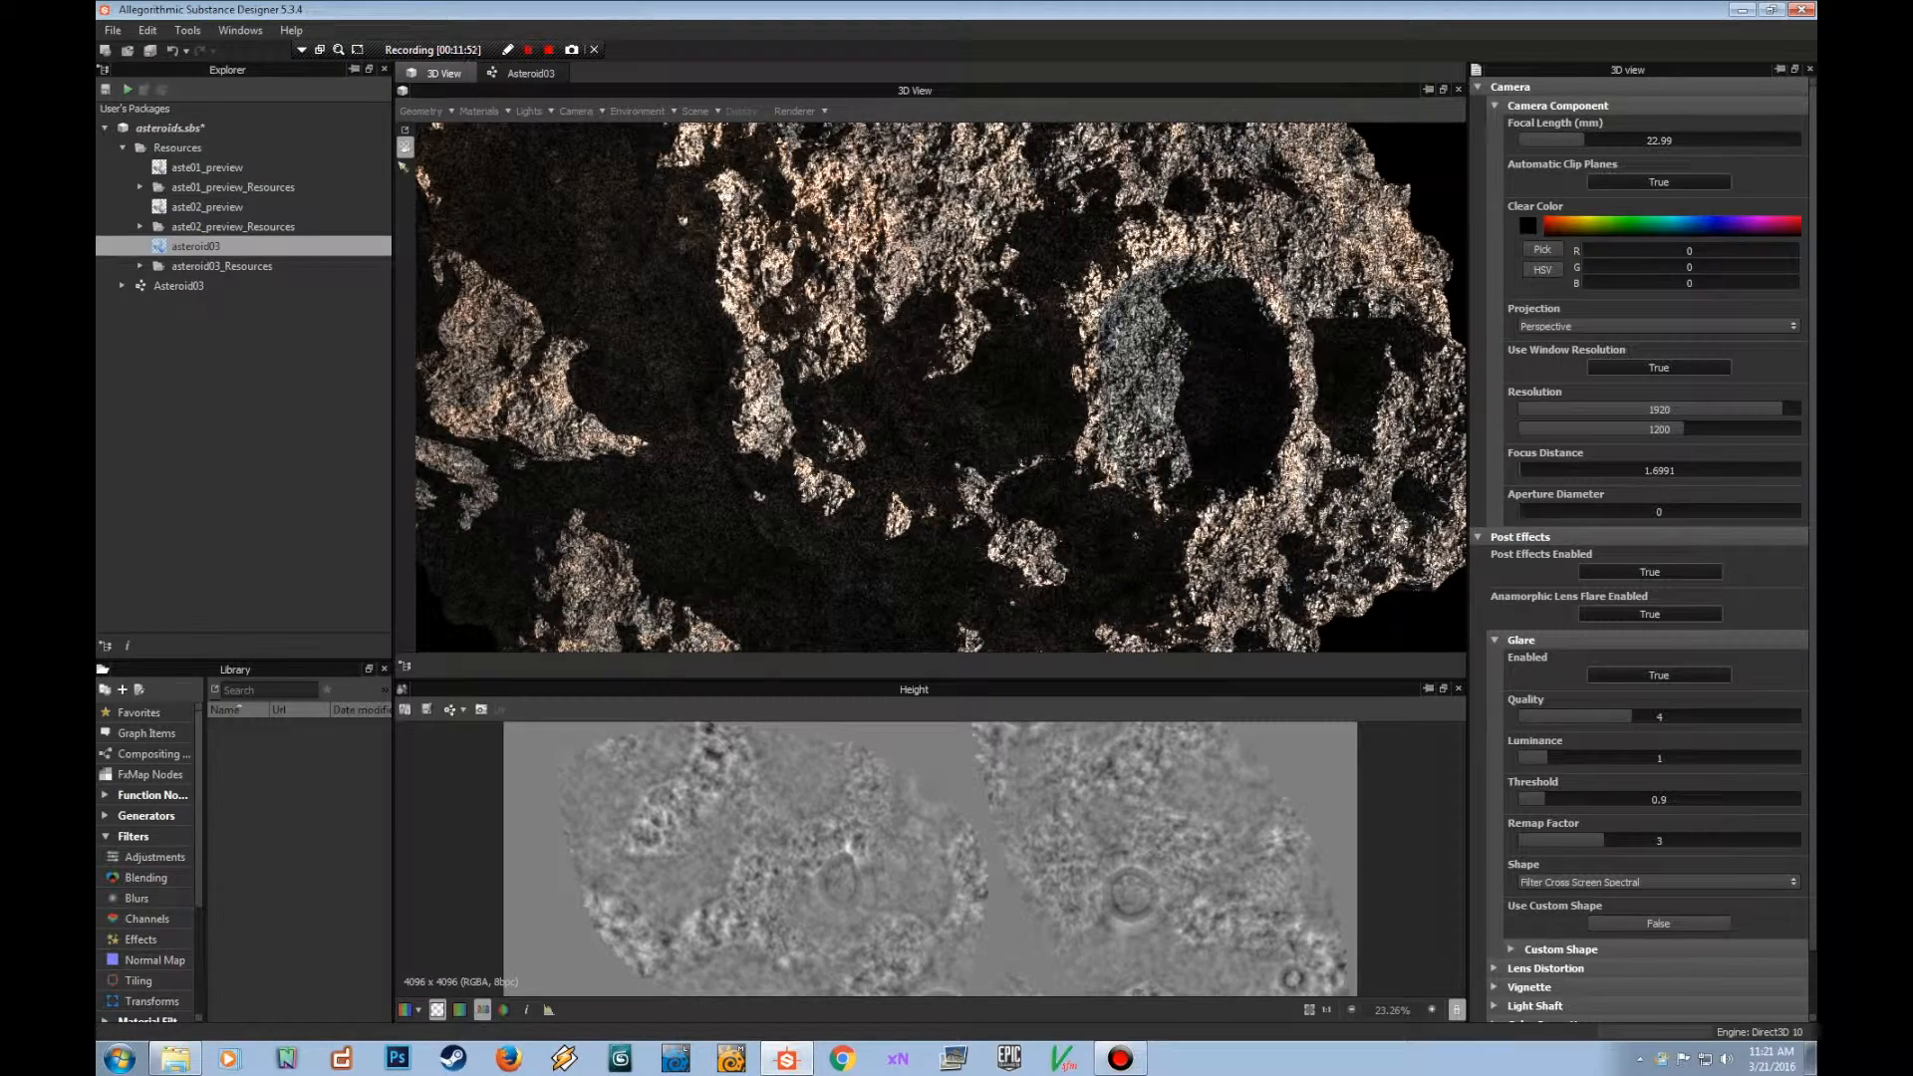
Adjust the camera's focal length to 34.83 mm while checking the asteroid's framing and perspective.
left_click_drag(1659, 140, 1662, 134)
scroll(941, 387, "down", 2)
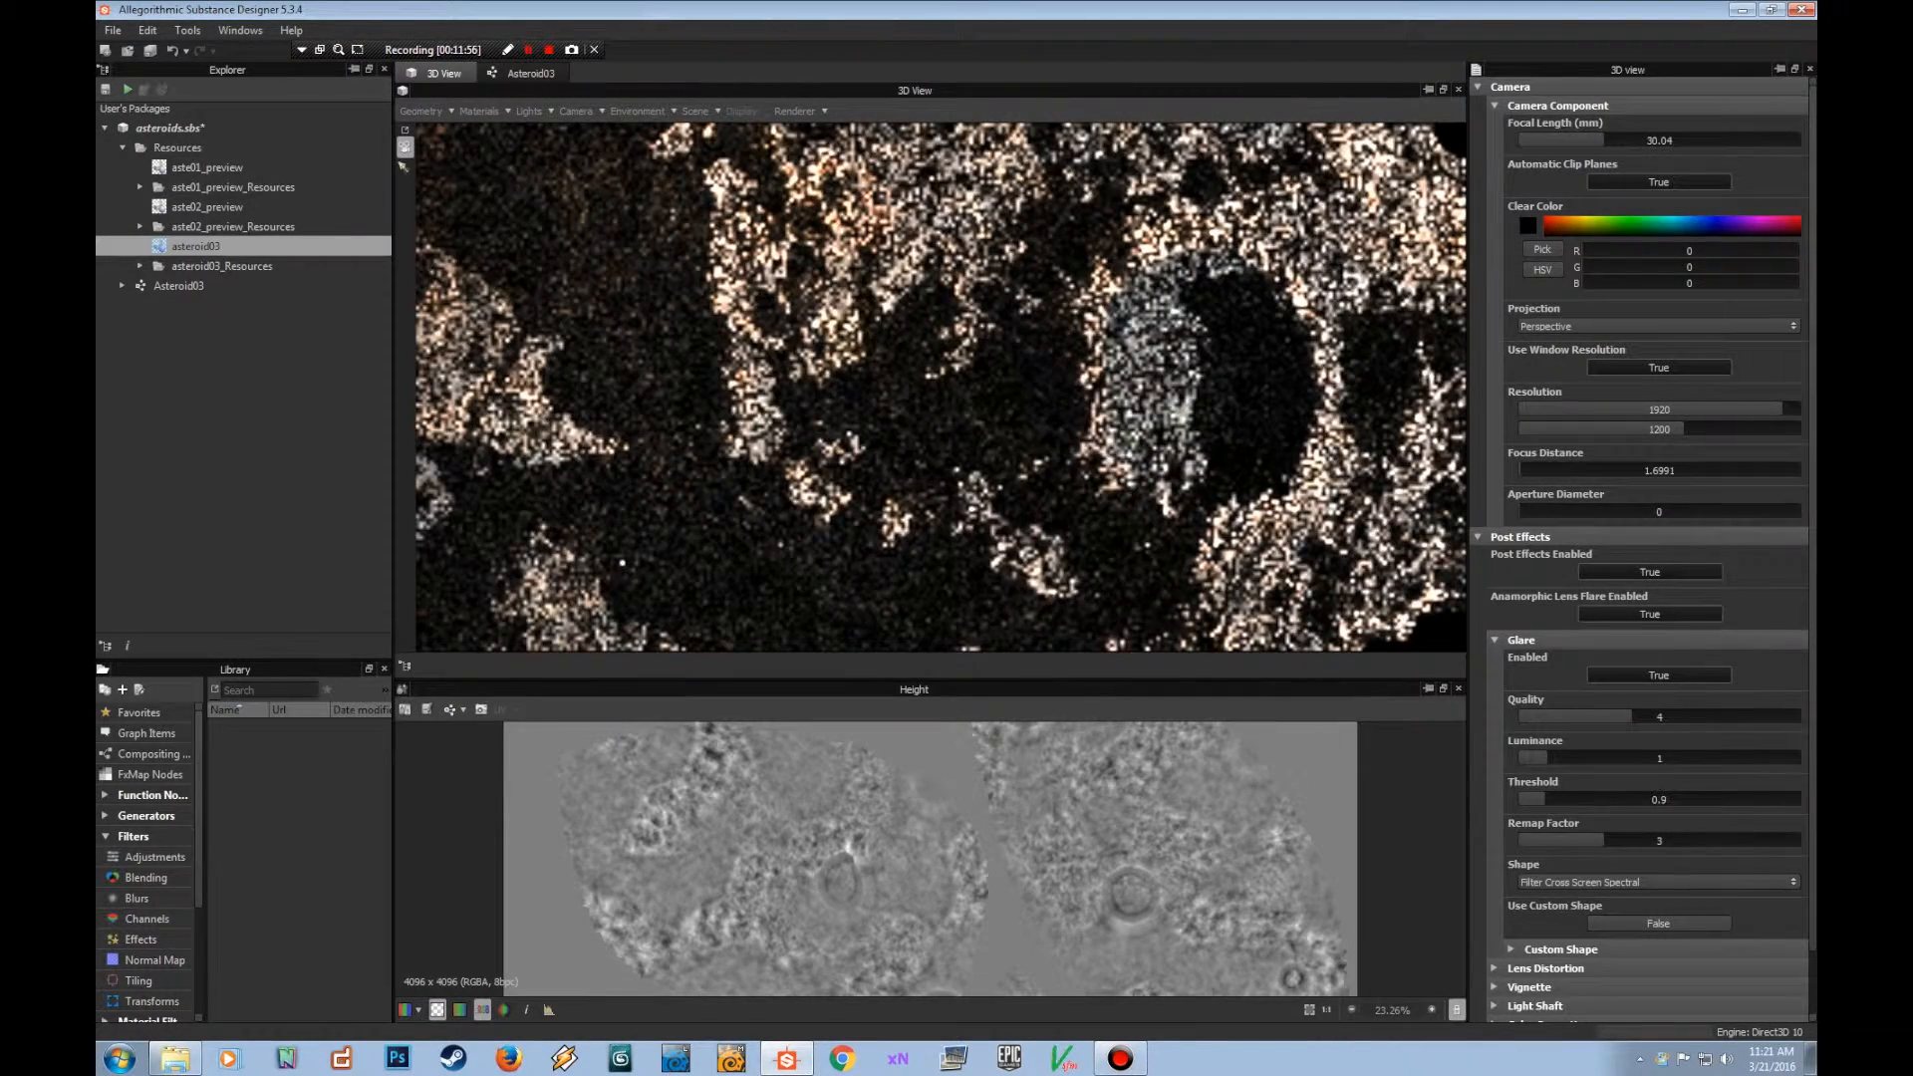
left_click_drag(941, 388, 924, 392)
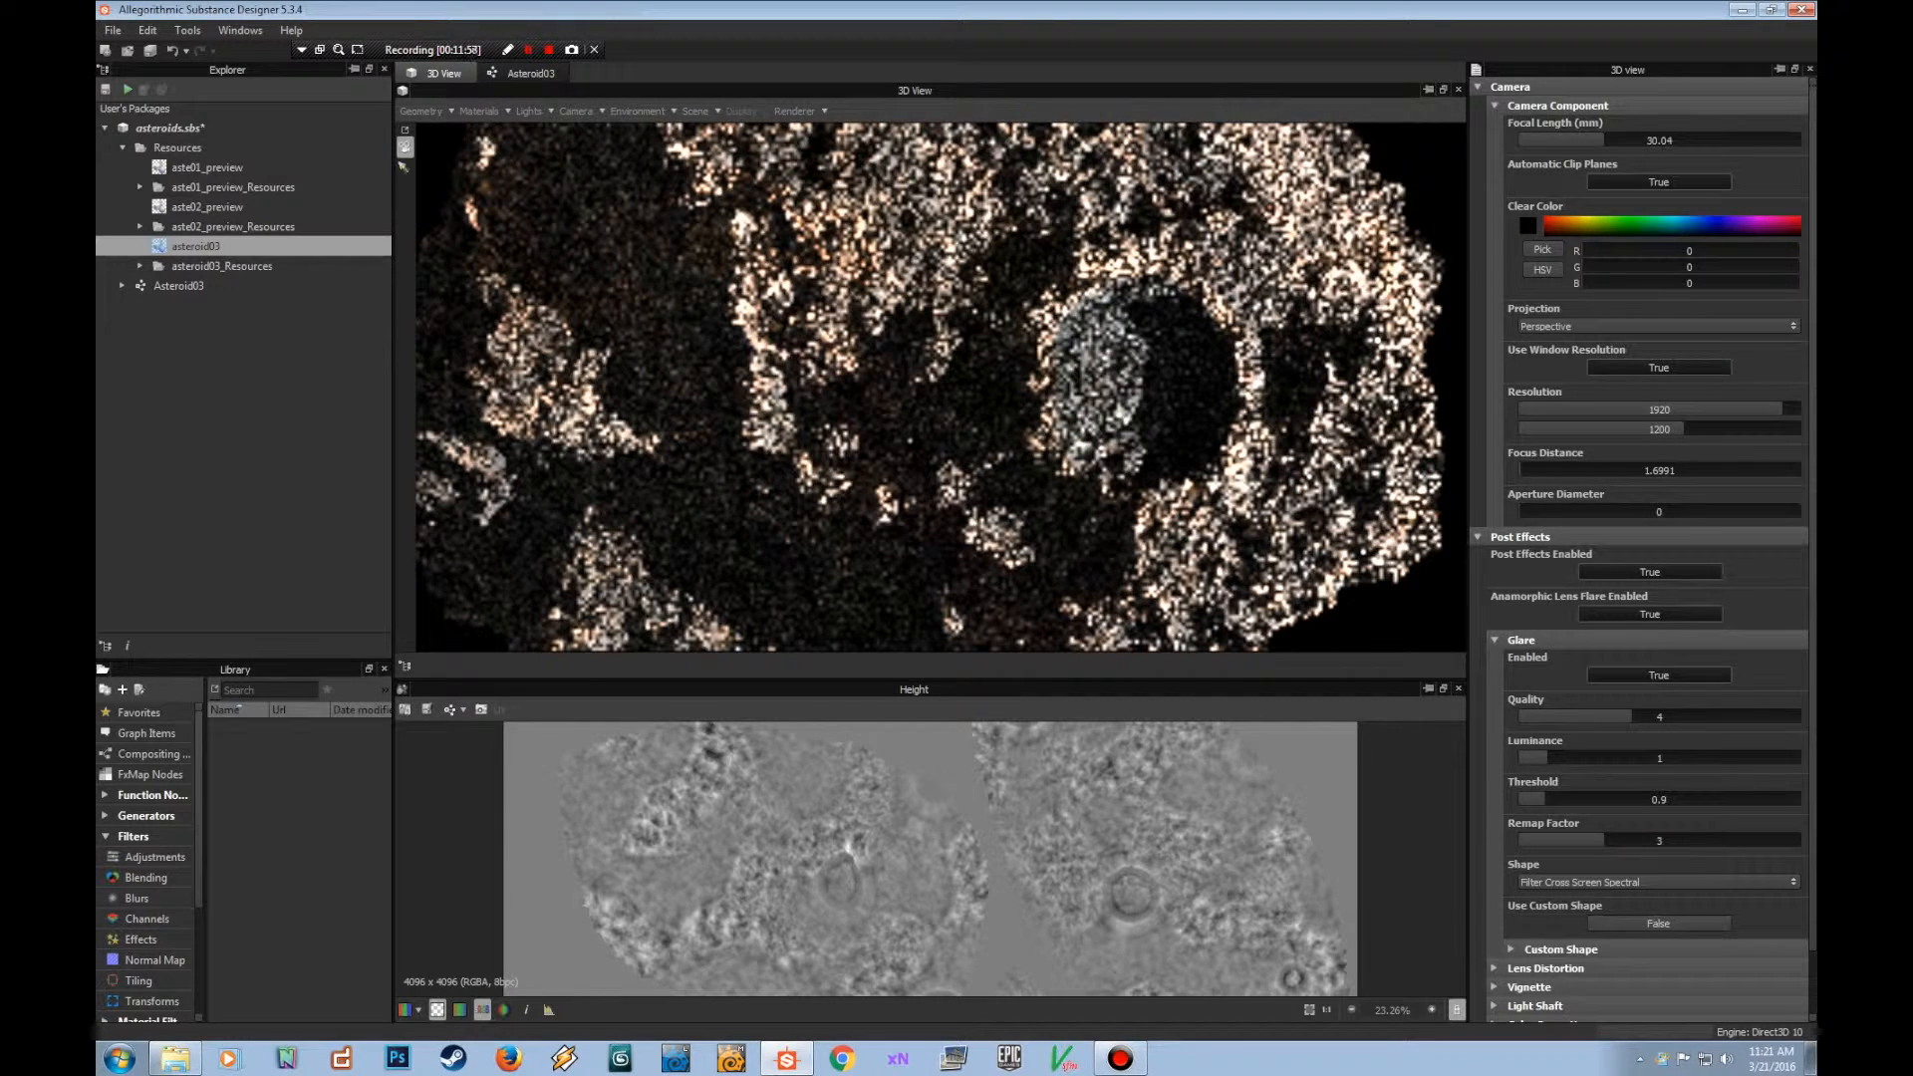
left_click_drag(1604, 140, 1619, 141)
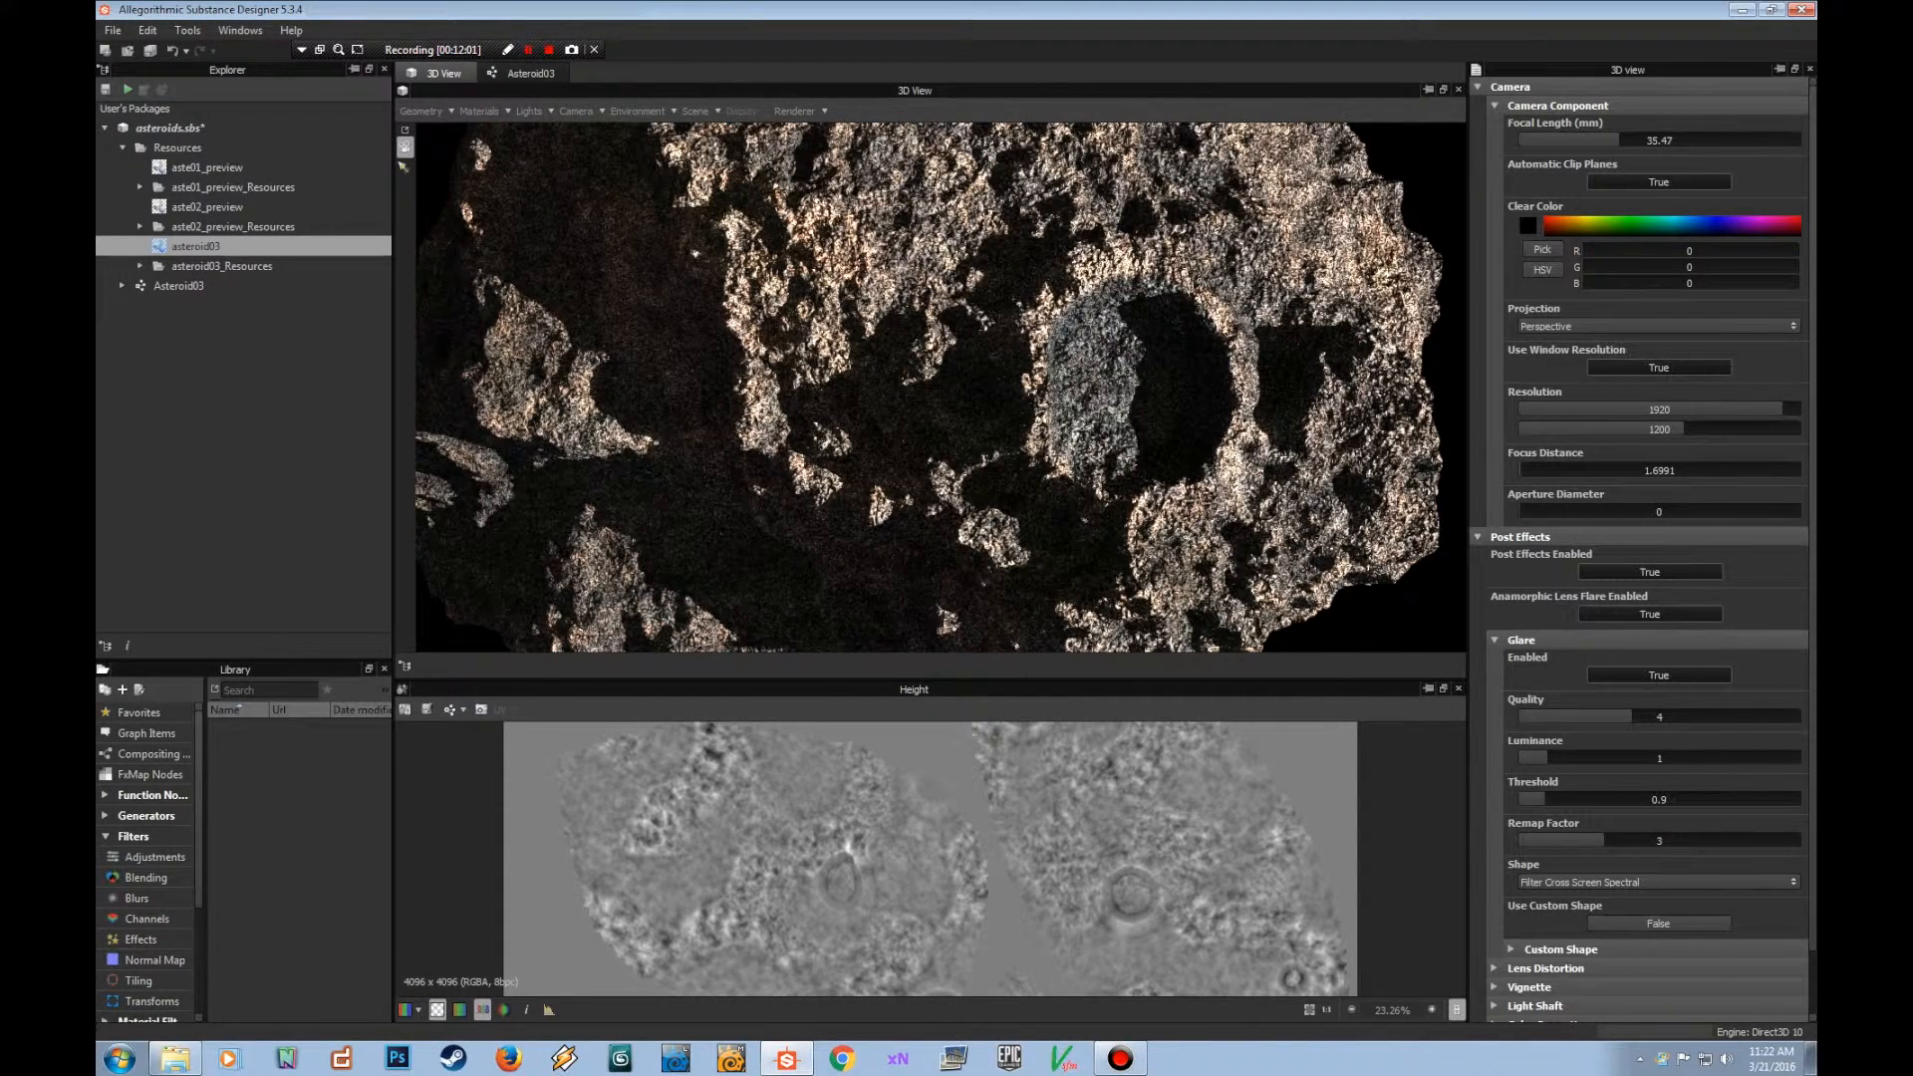
left_click_drag(940, 386, 986, 385)
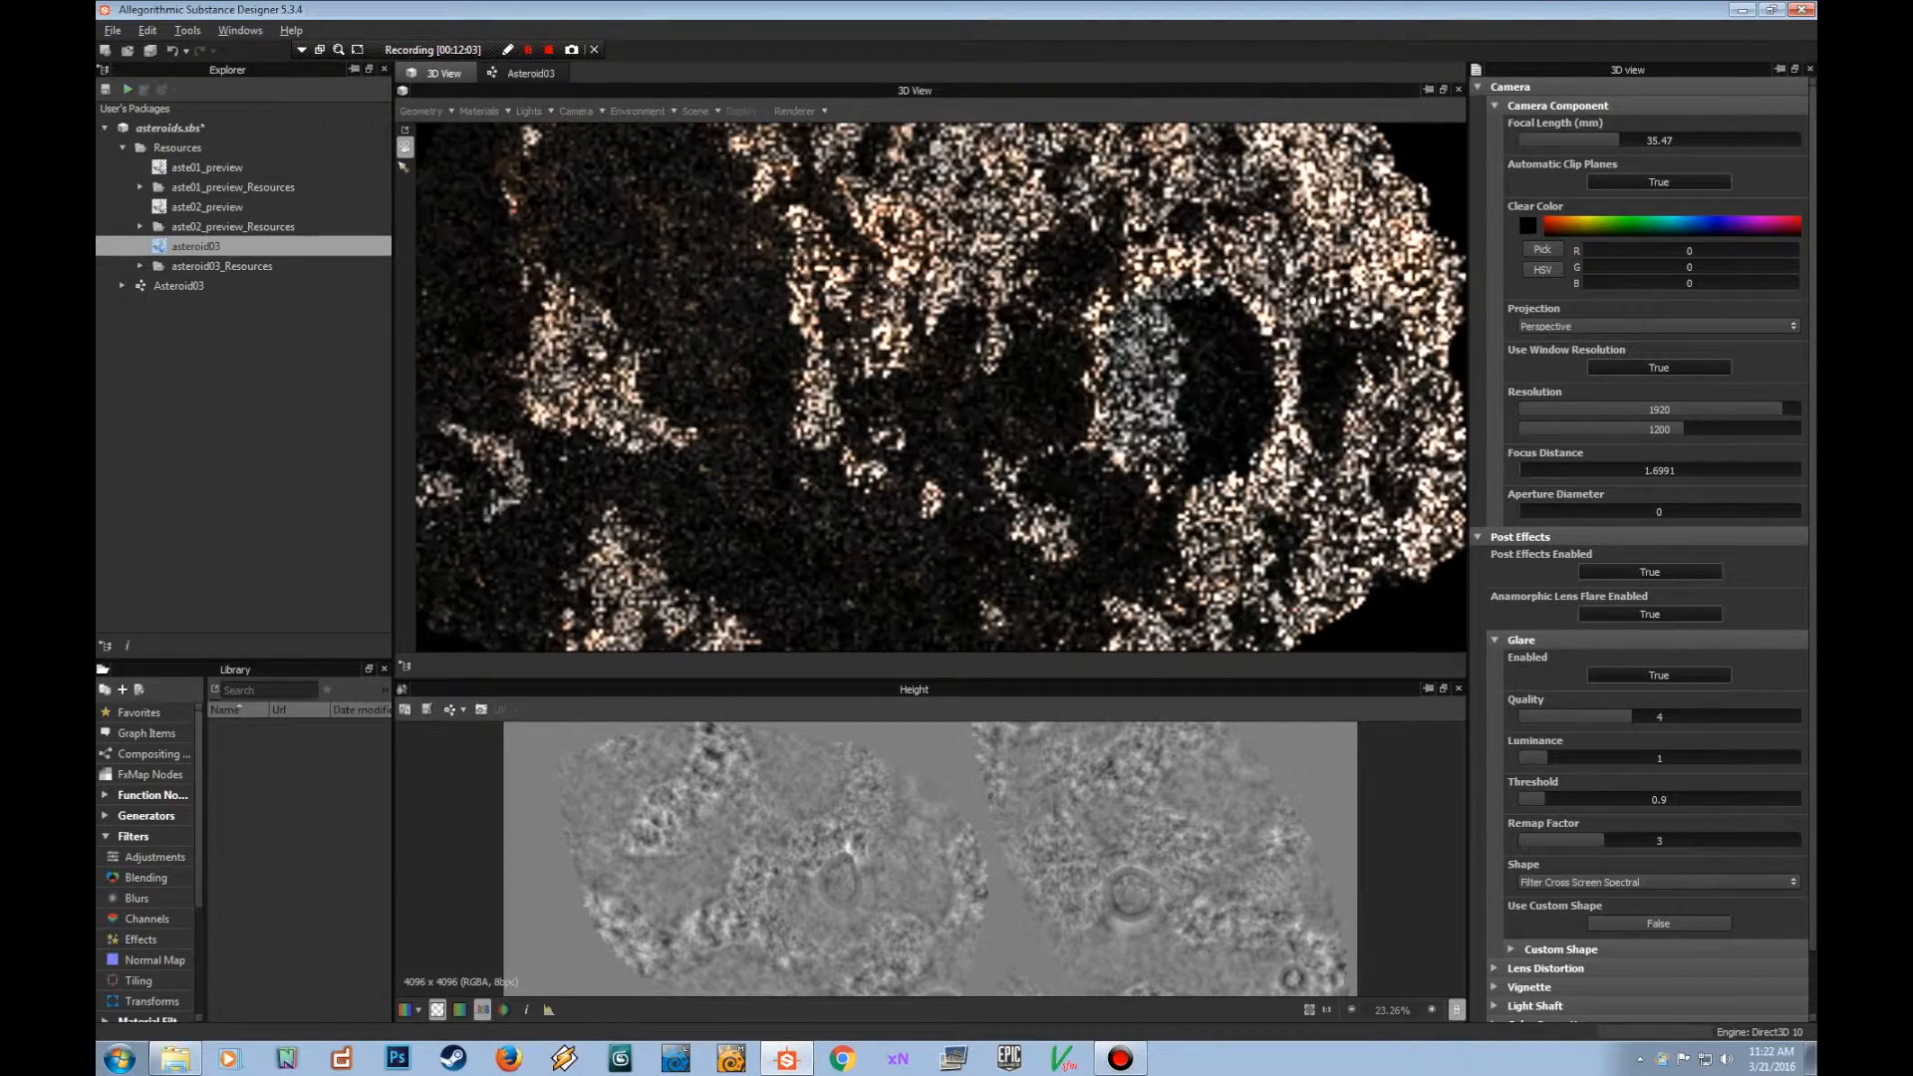
scroll(940, 387, "down", 2)
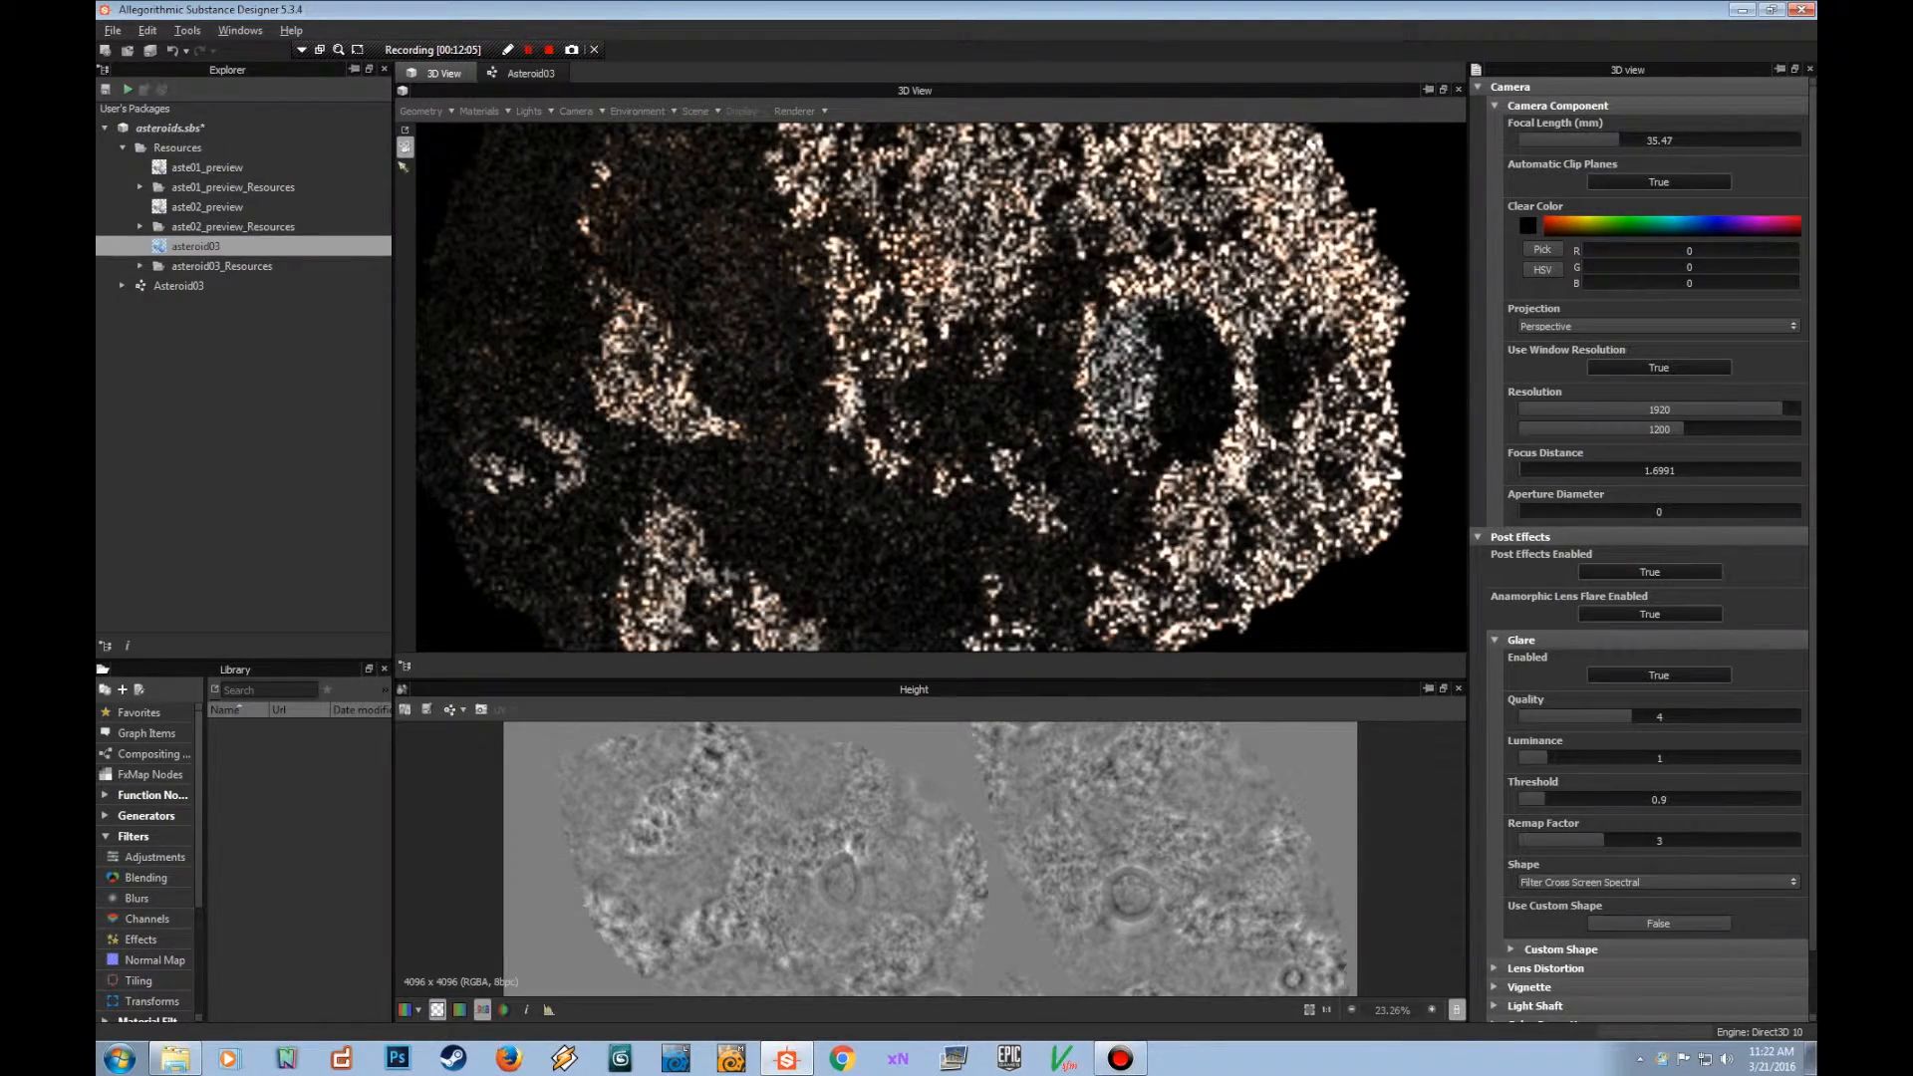
left_click_drag(956, 485, 921, 485)
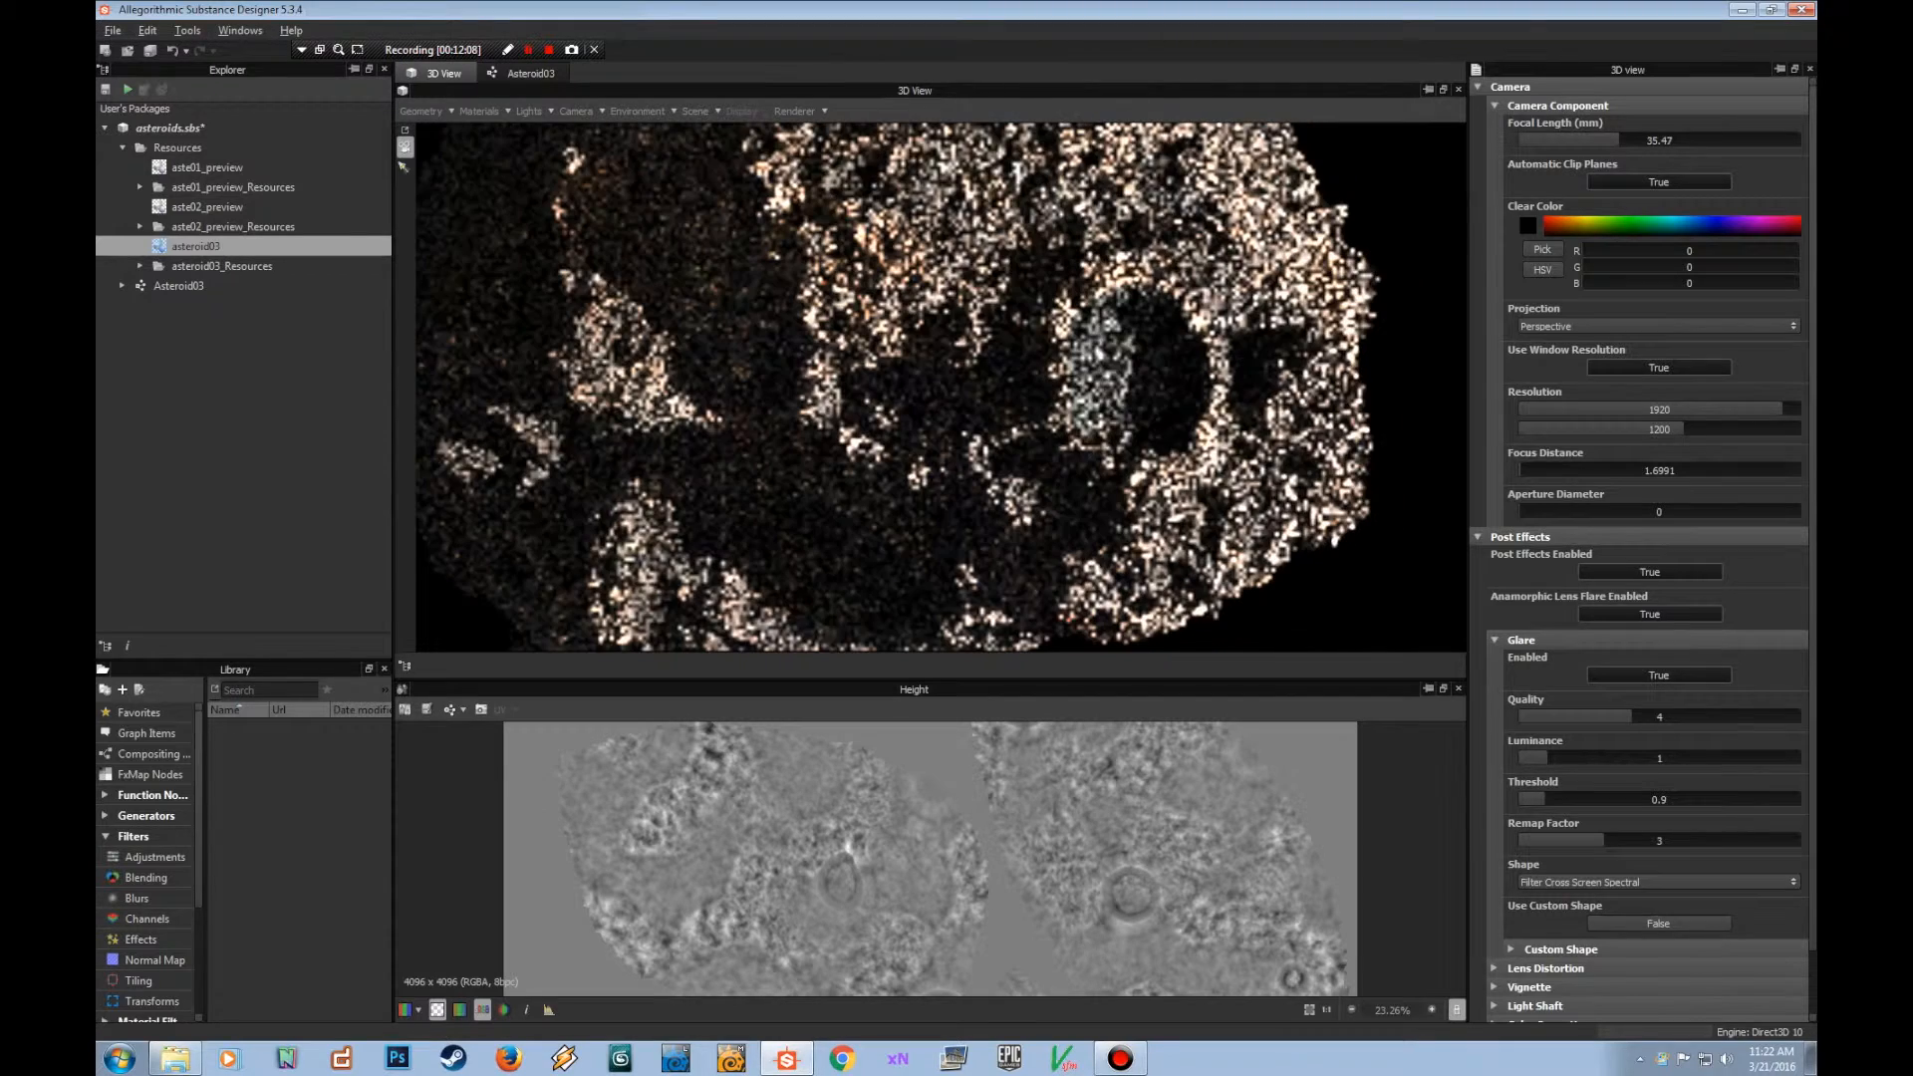
left_click_drag(1619, 140, 1616, 140)
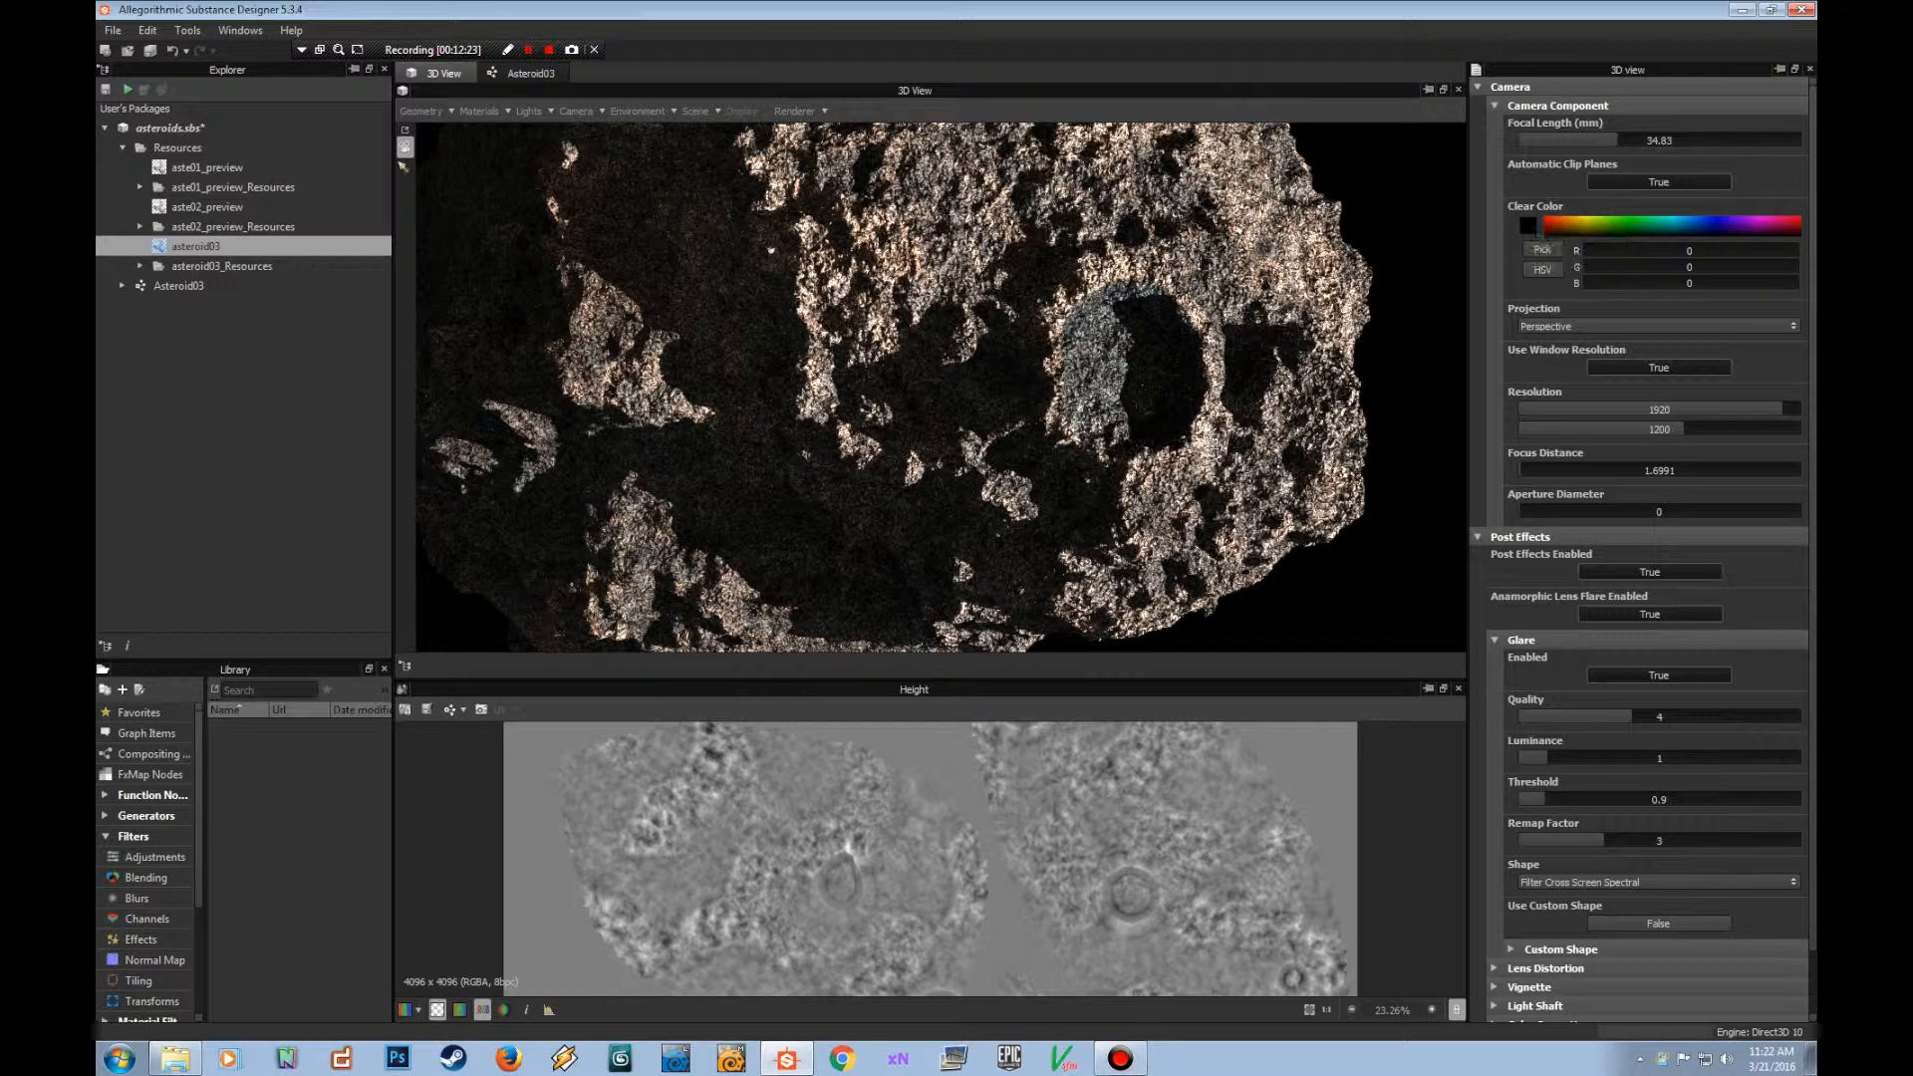
Keep the camera's projection on Perspective and lower the glare threshold to 0.06.
left_click(1654, 326)
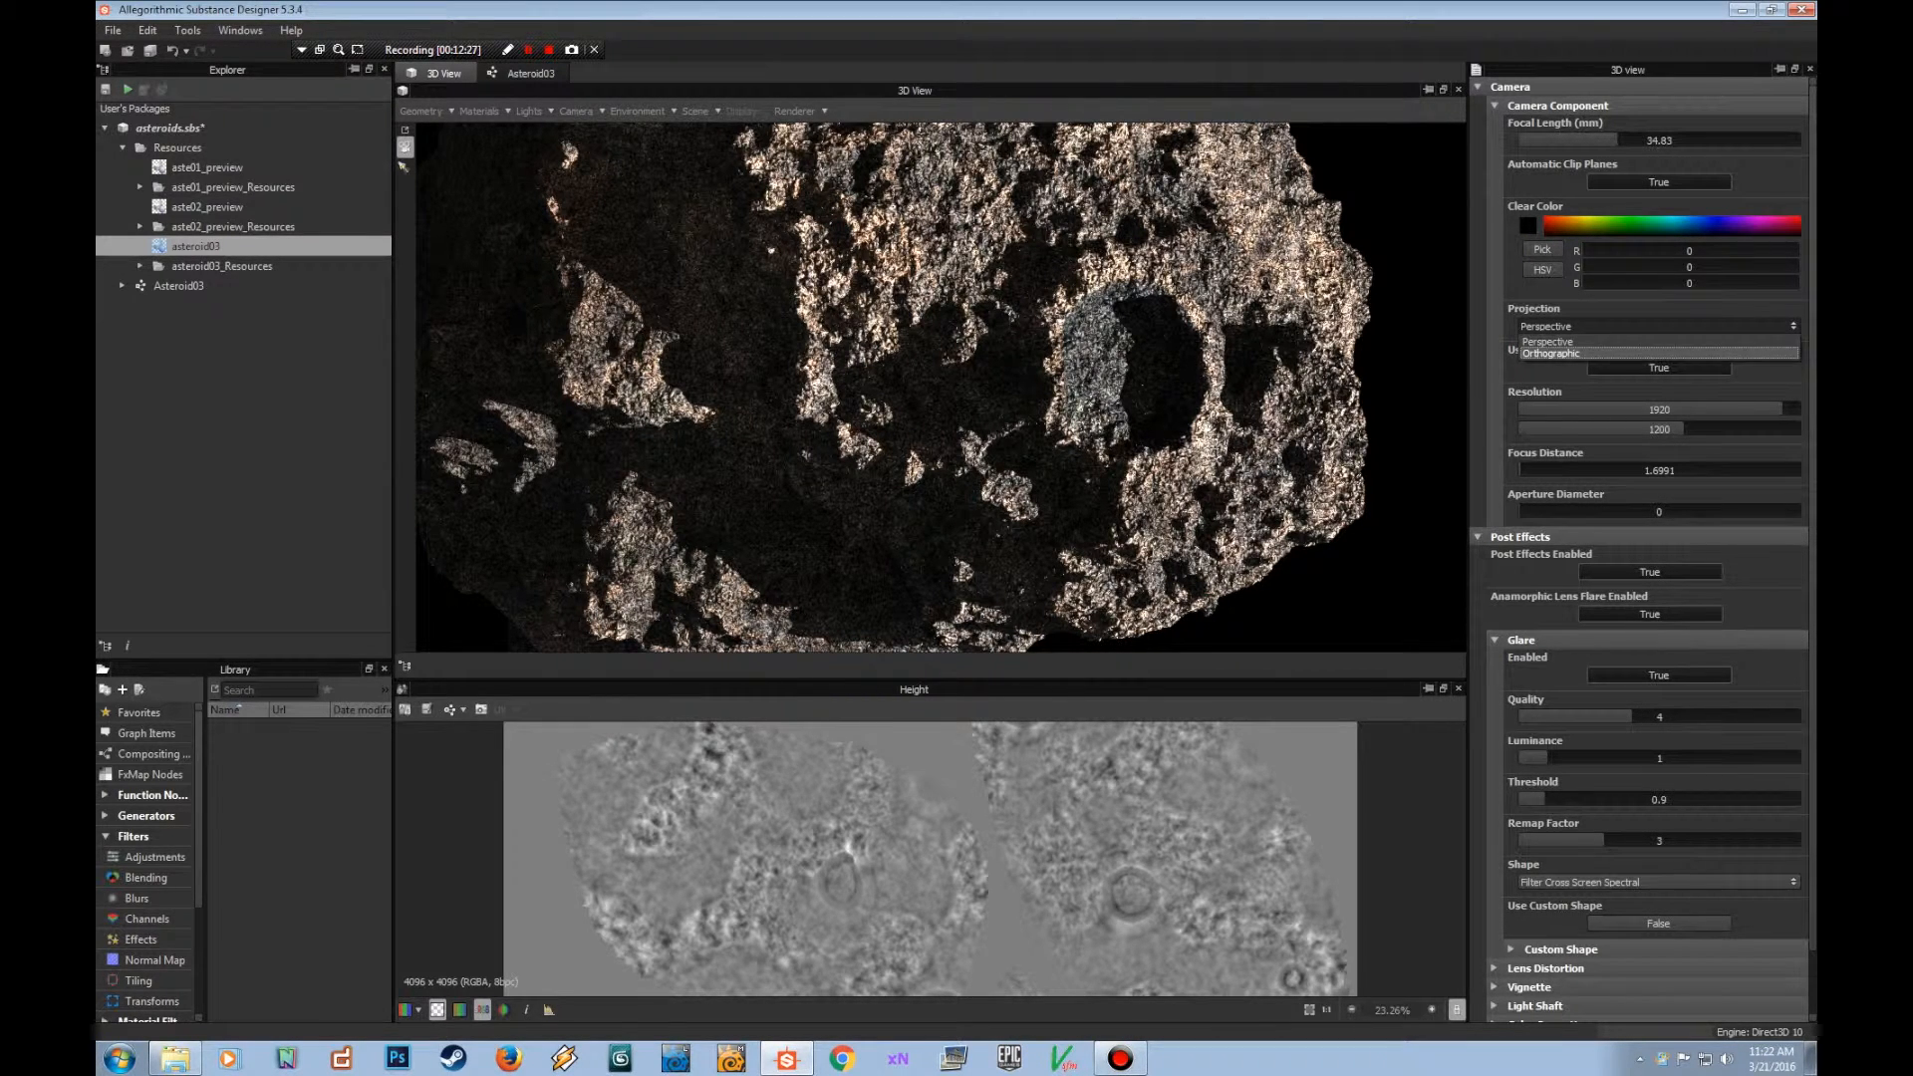
left_click(1654, 342)
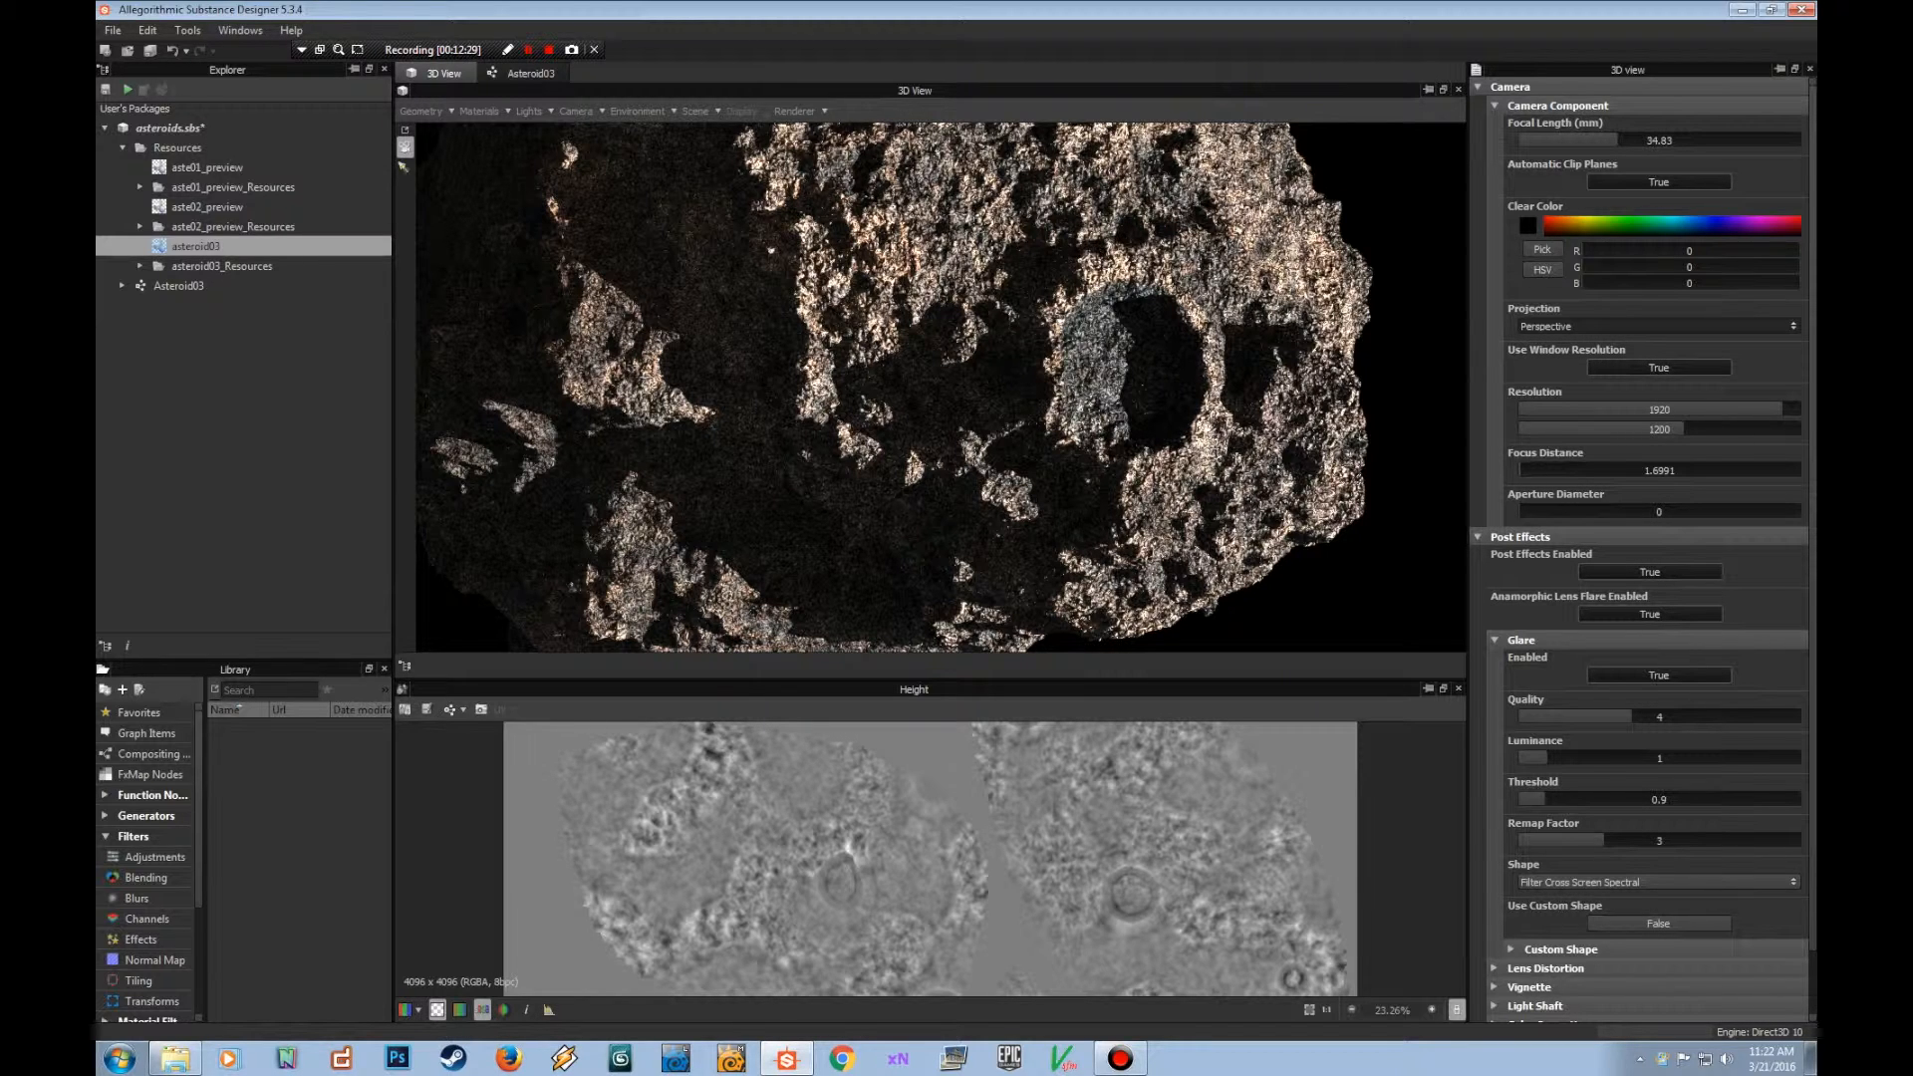
scroll(1642, 548, "down", 1)
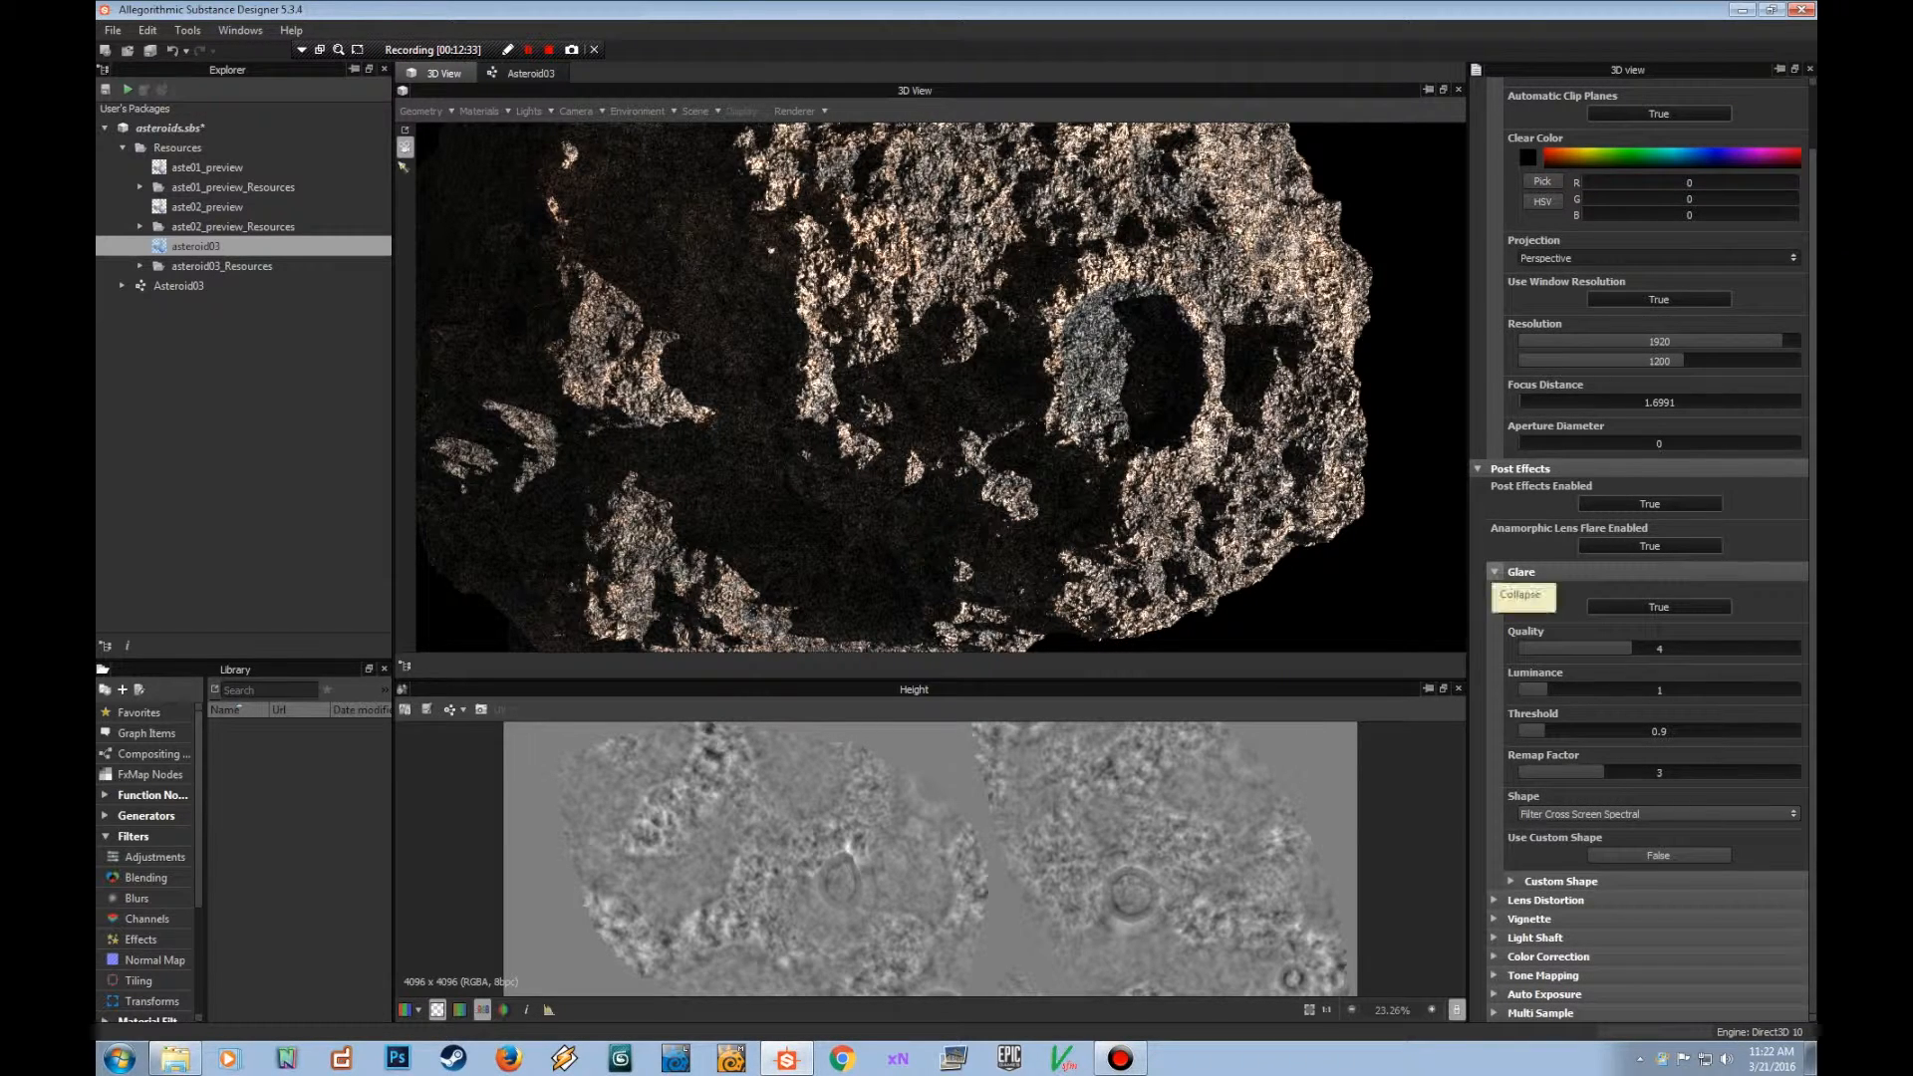
left_click_drag(1544, 731, 1521, 731)
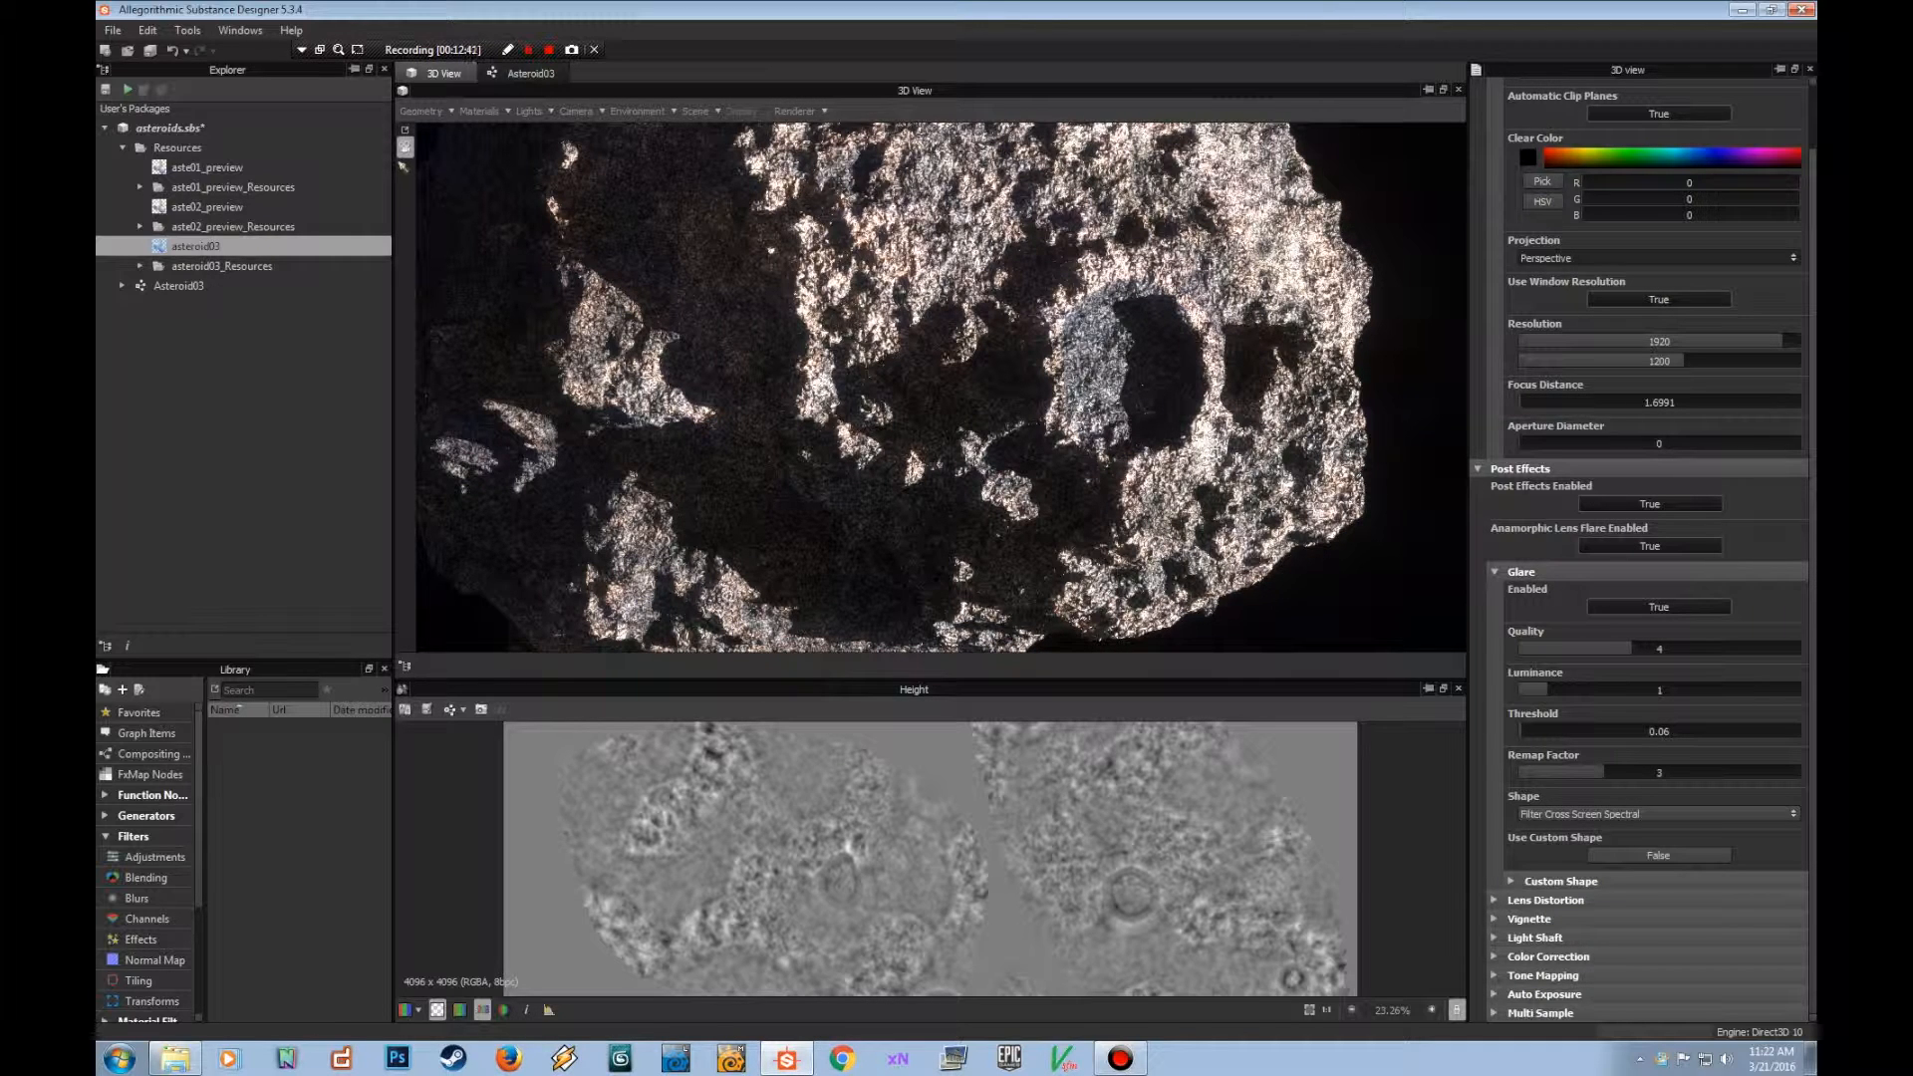
Set the glare threshold to 0.1 and collapse the Glare settings.
scroll(941, 387, "up", 1)
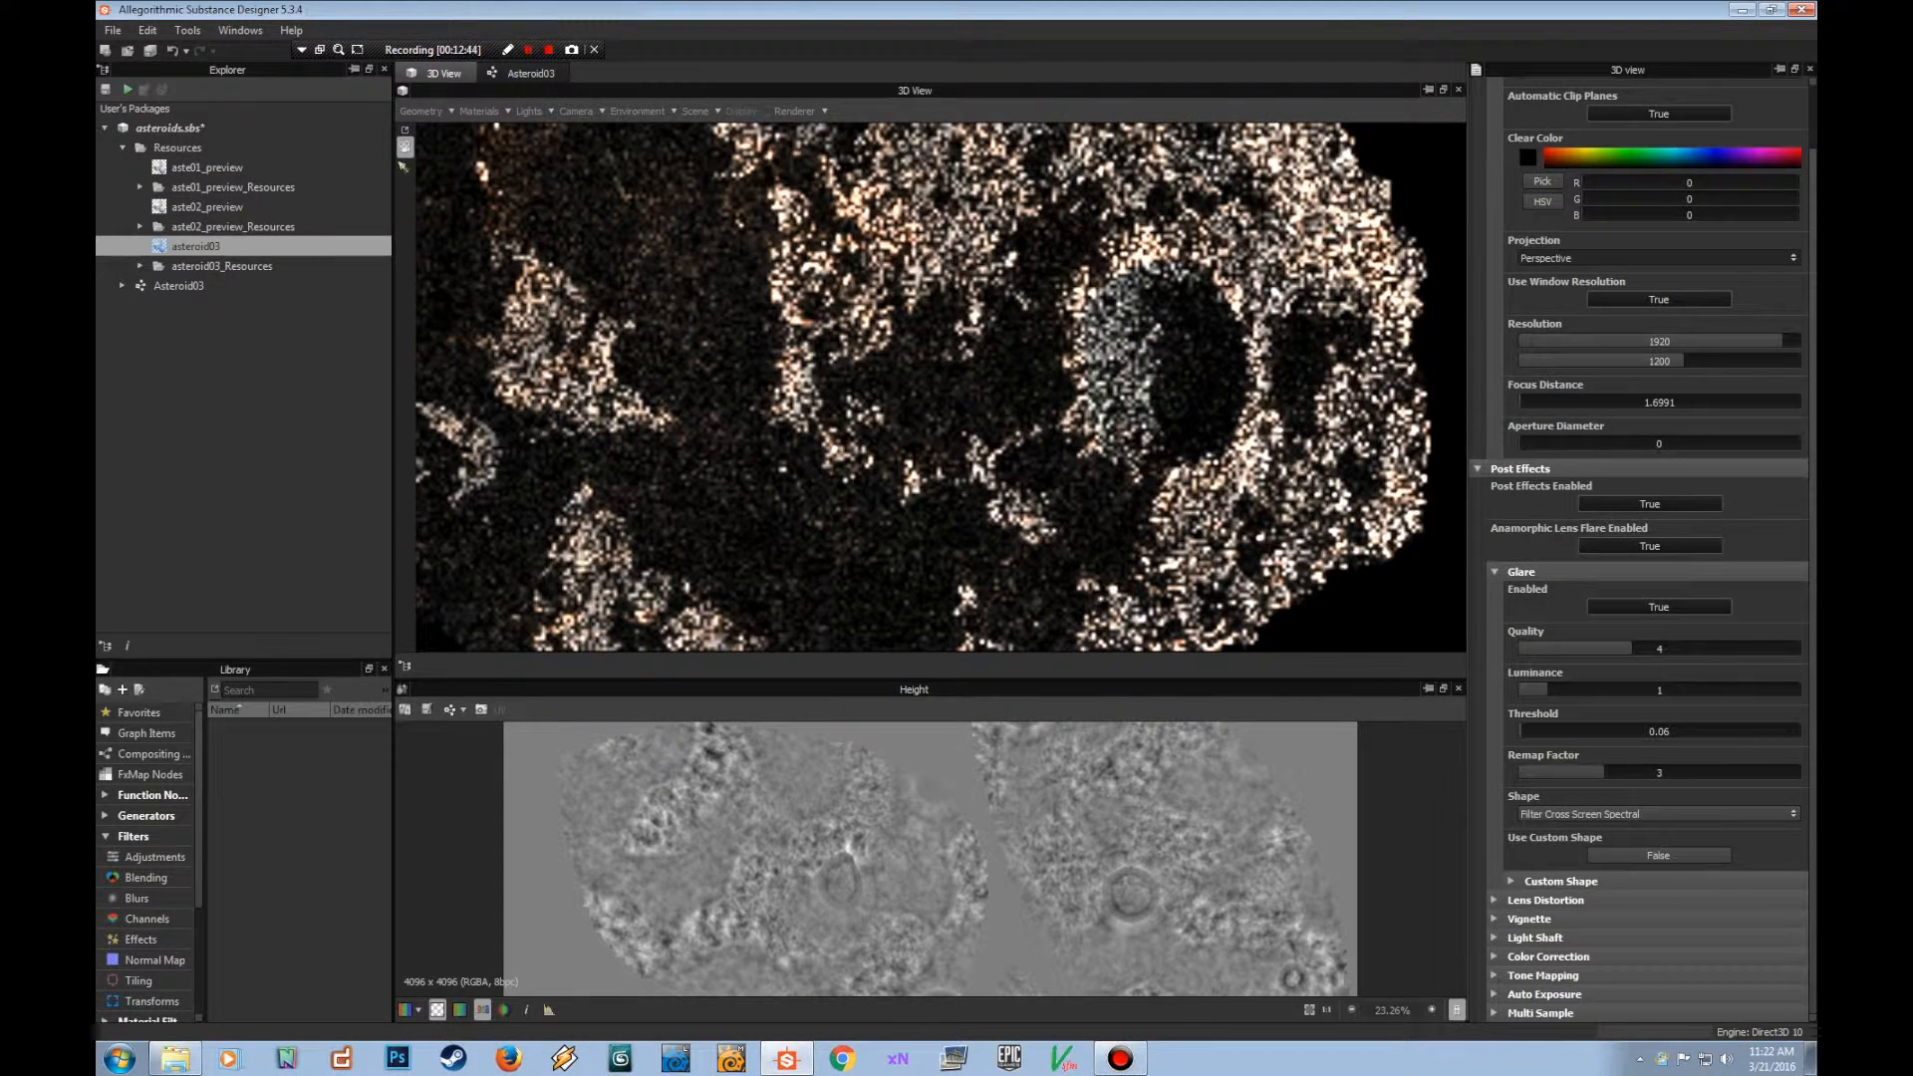
left_click_drag(1520, 731, 1518, 732)
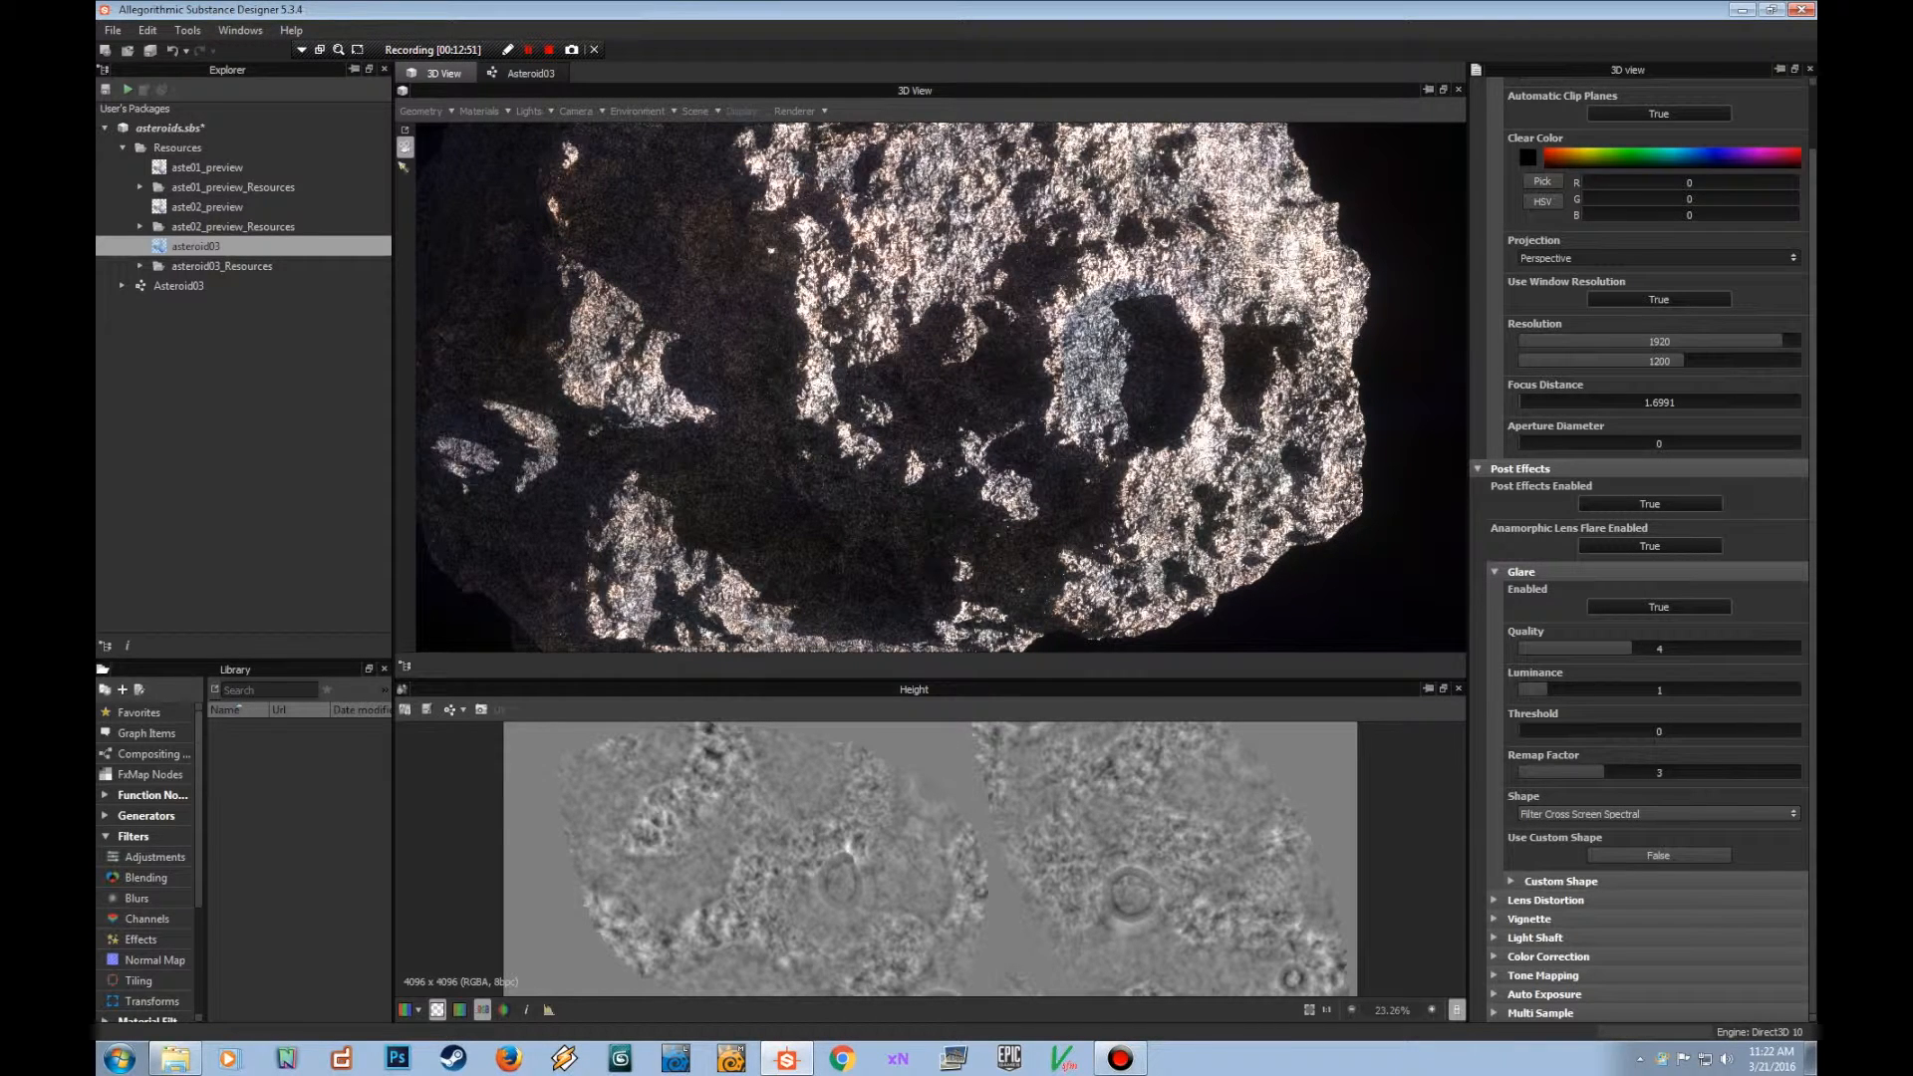
left_click_drag(1519, 731, 1521, 731)
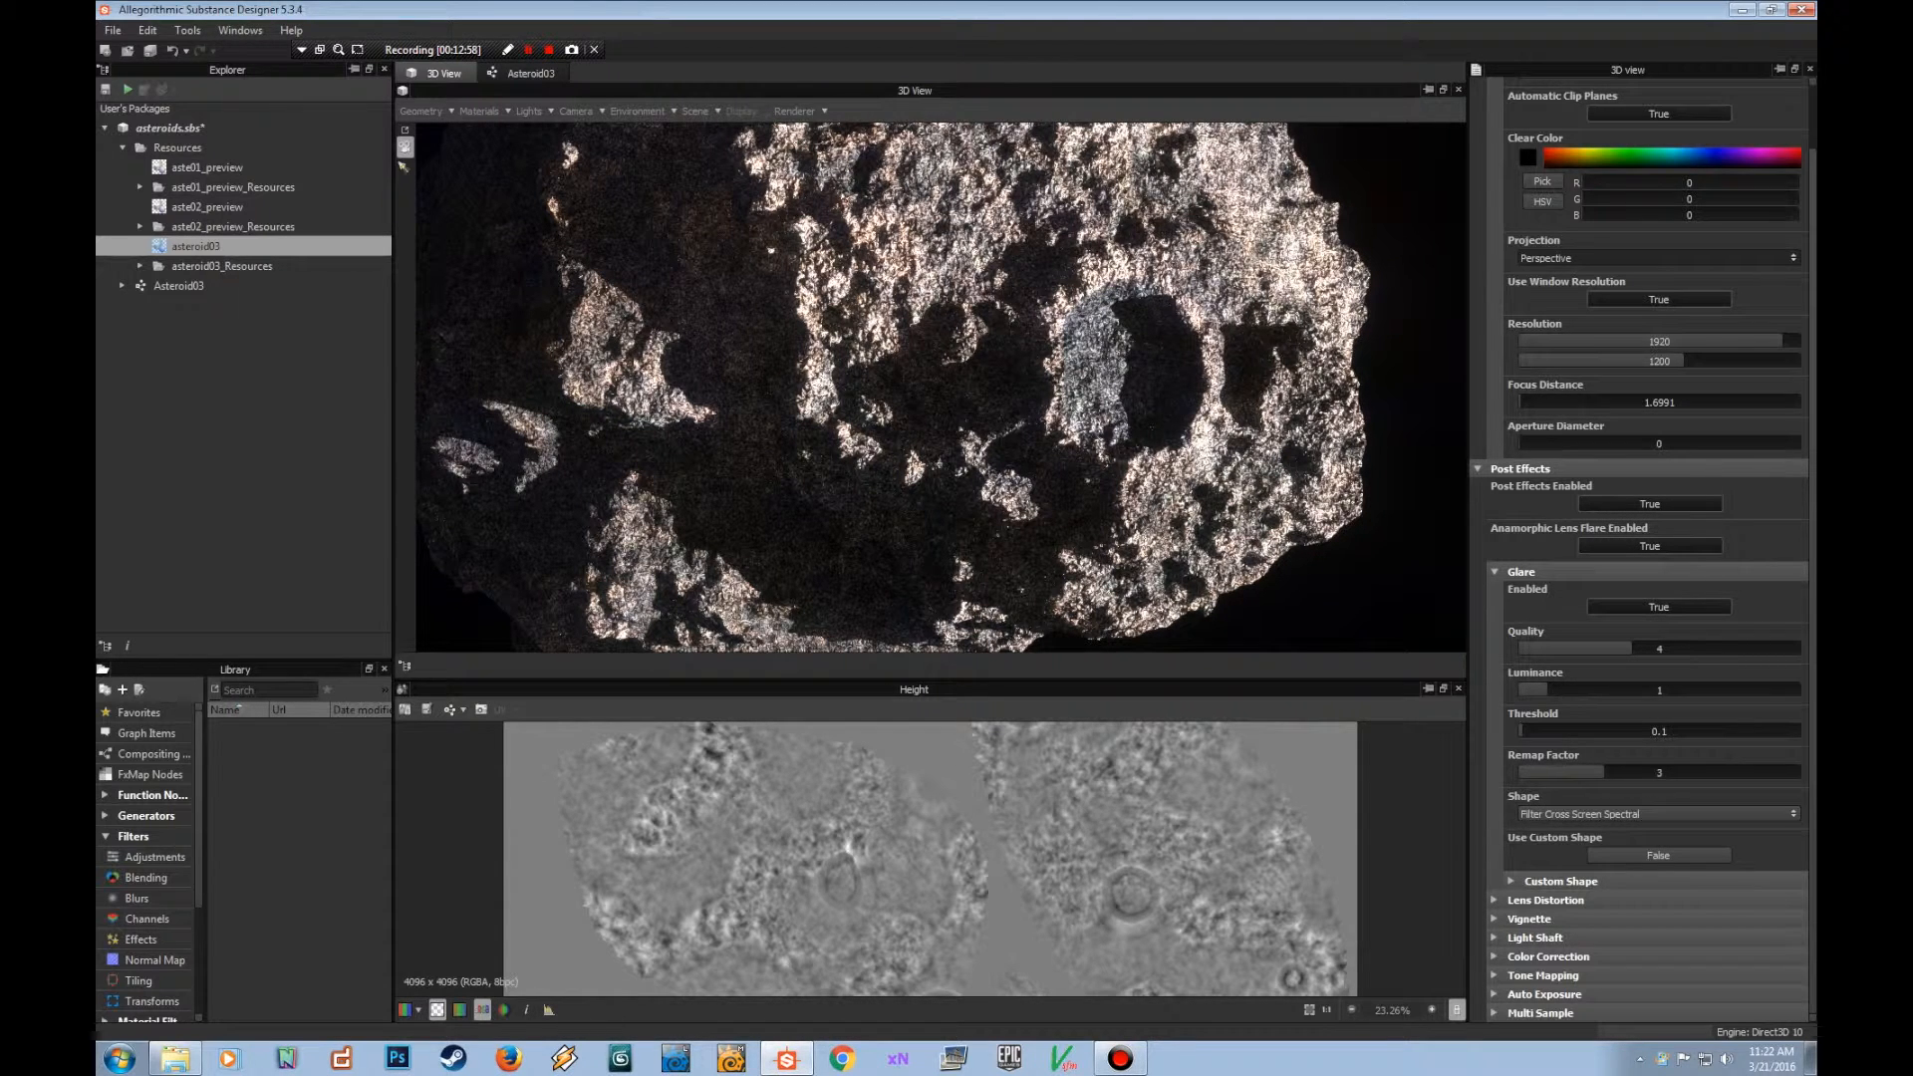
left_click(1494, 571)
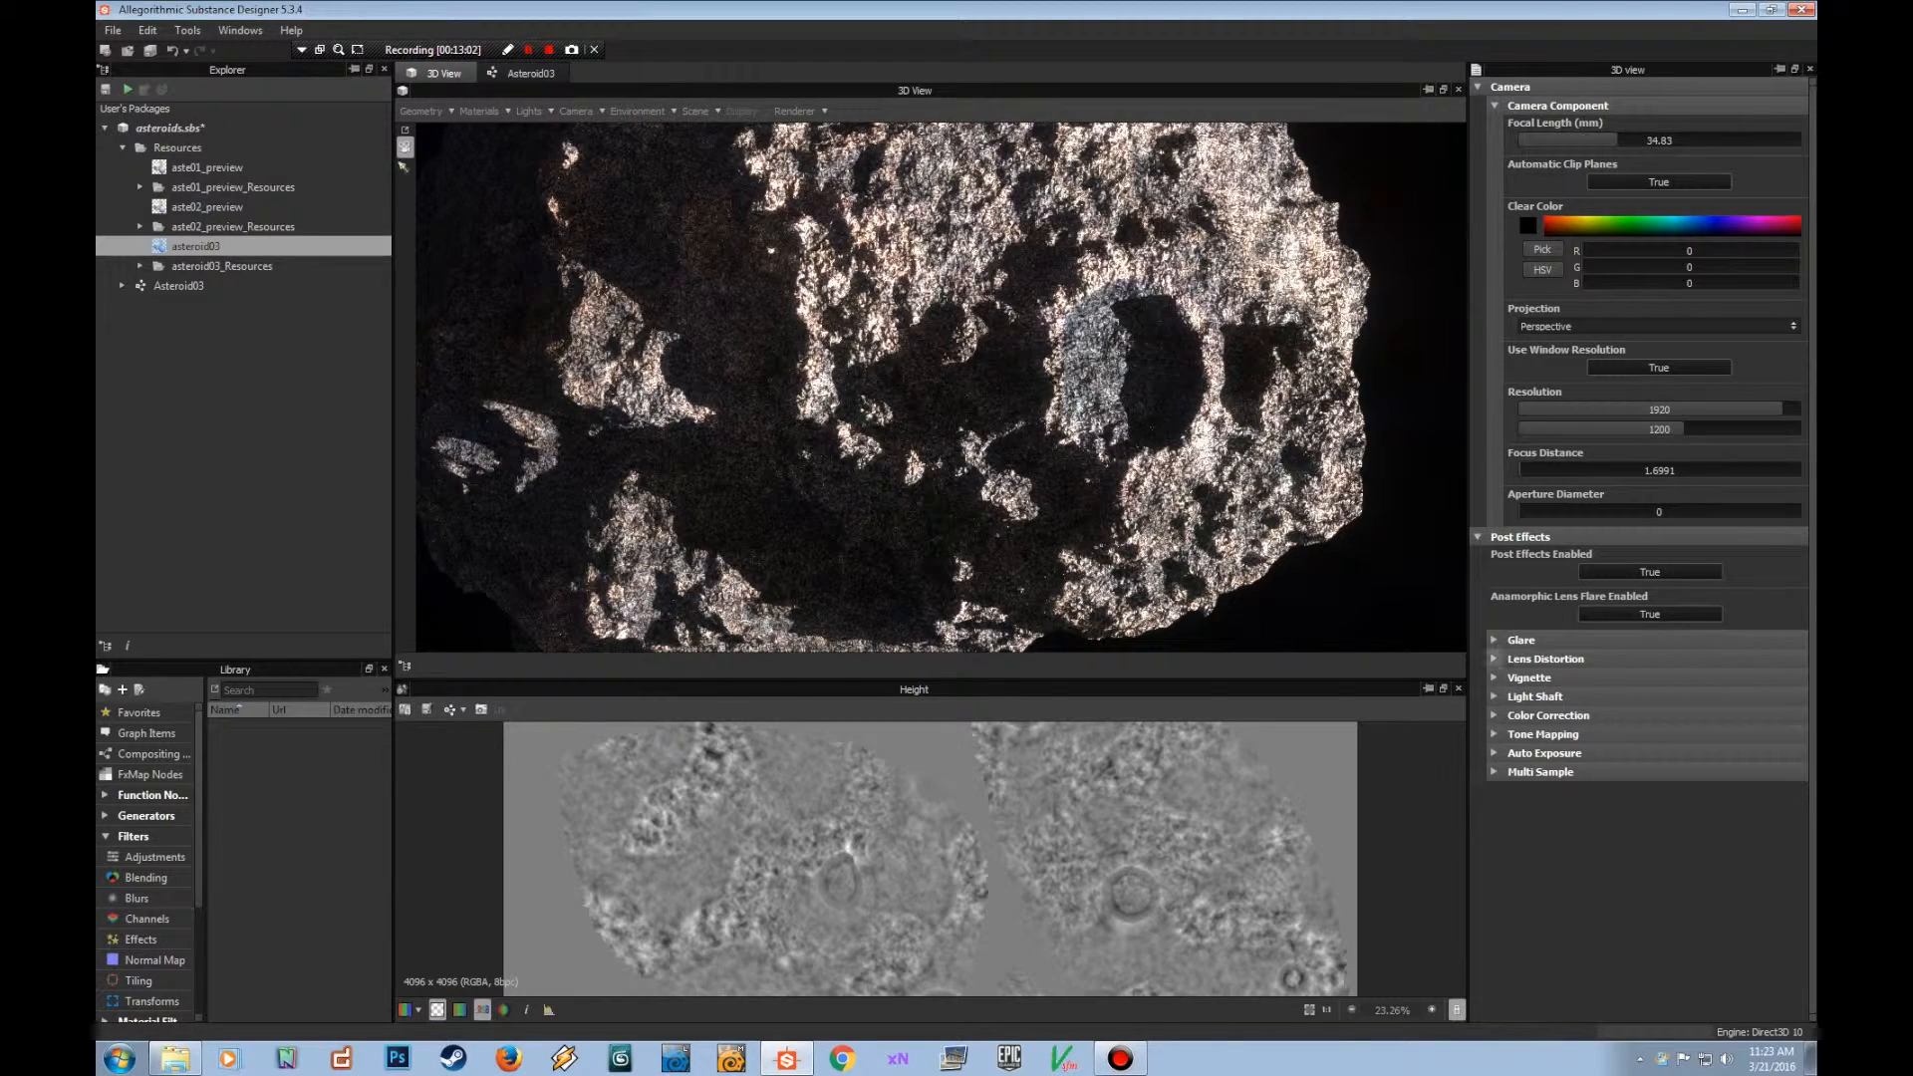
Enable Lens Distortion with an edge roundness of 0.12 and an edge smoothness of 0.79, and collapse its settings.
left_click(1494, 659)
left_click(1658, 694)
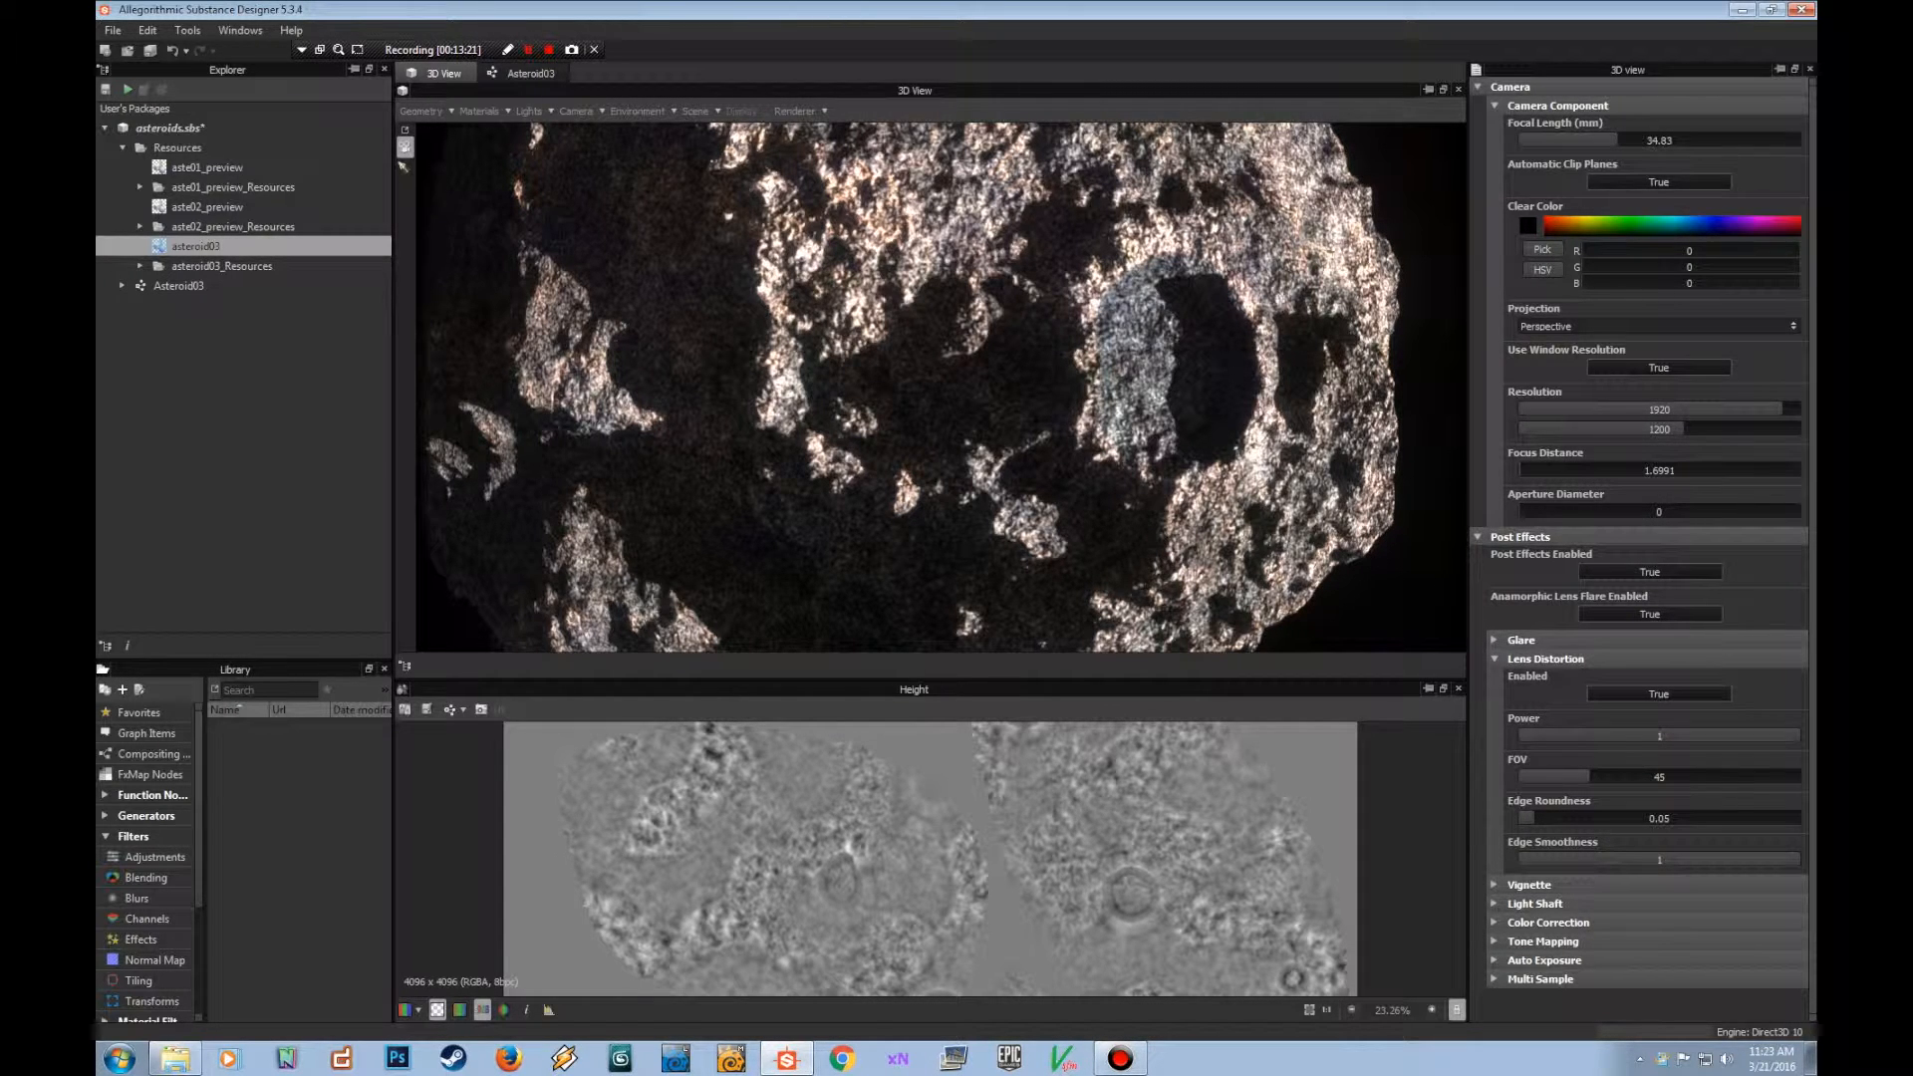
left_click_drag(1534, 819, 1552, 819)
left_click_drag(1690, 859, 1740, 859)
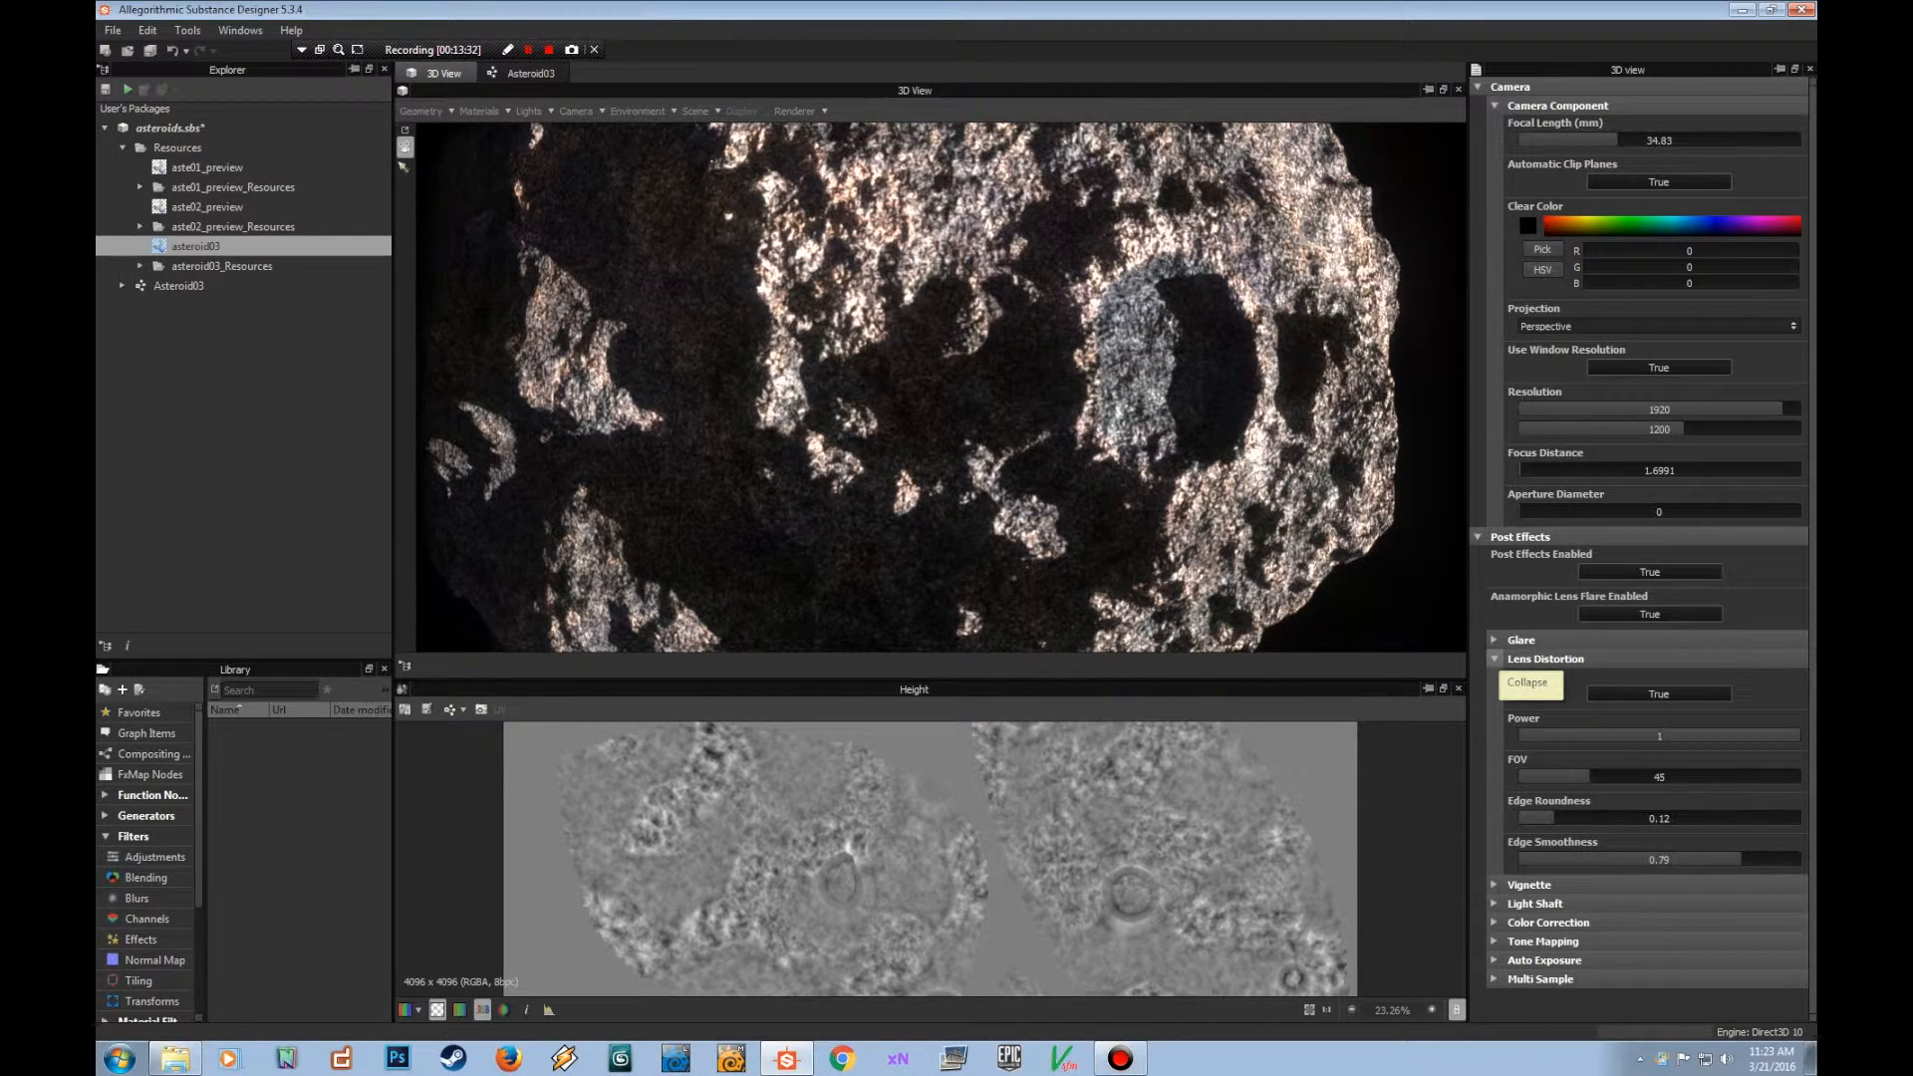
left_click(1495, 658)
left_click(1494, 658)
left_click(1494, 658)
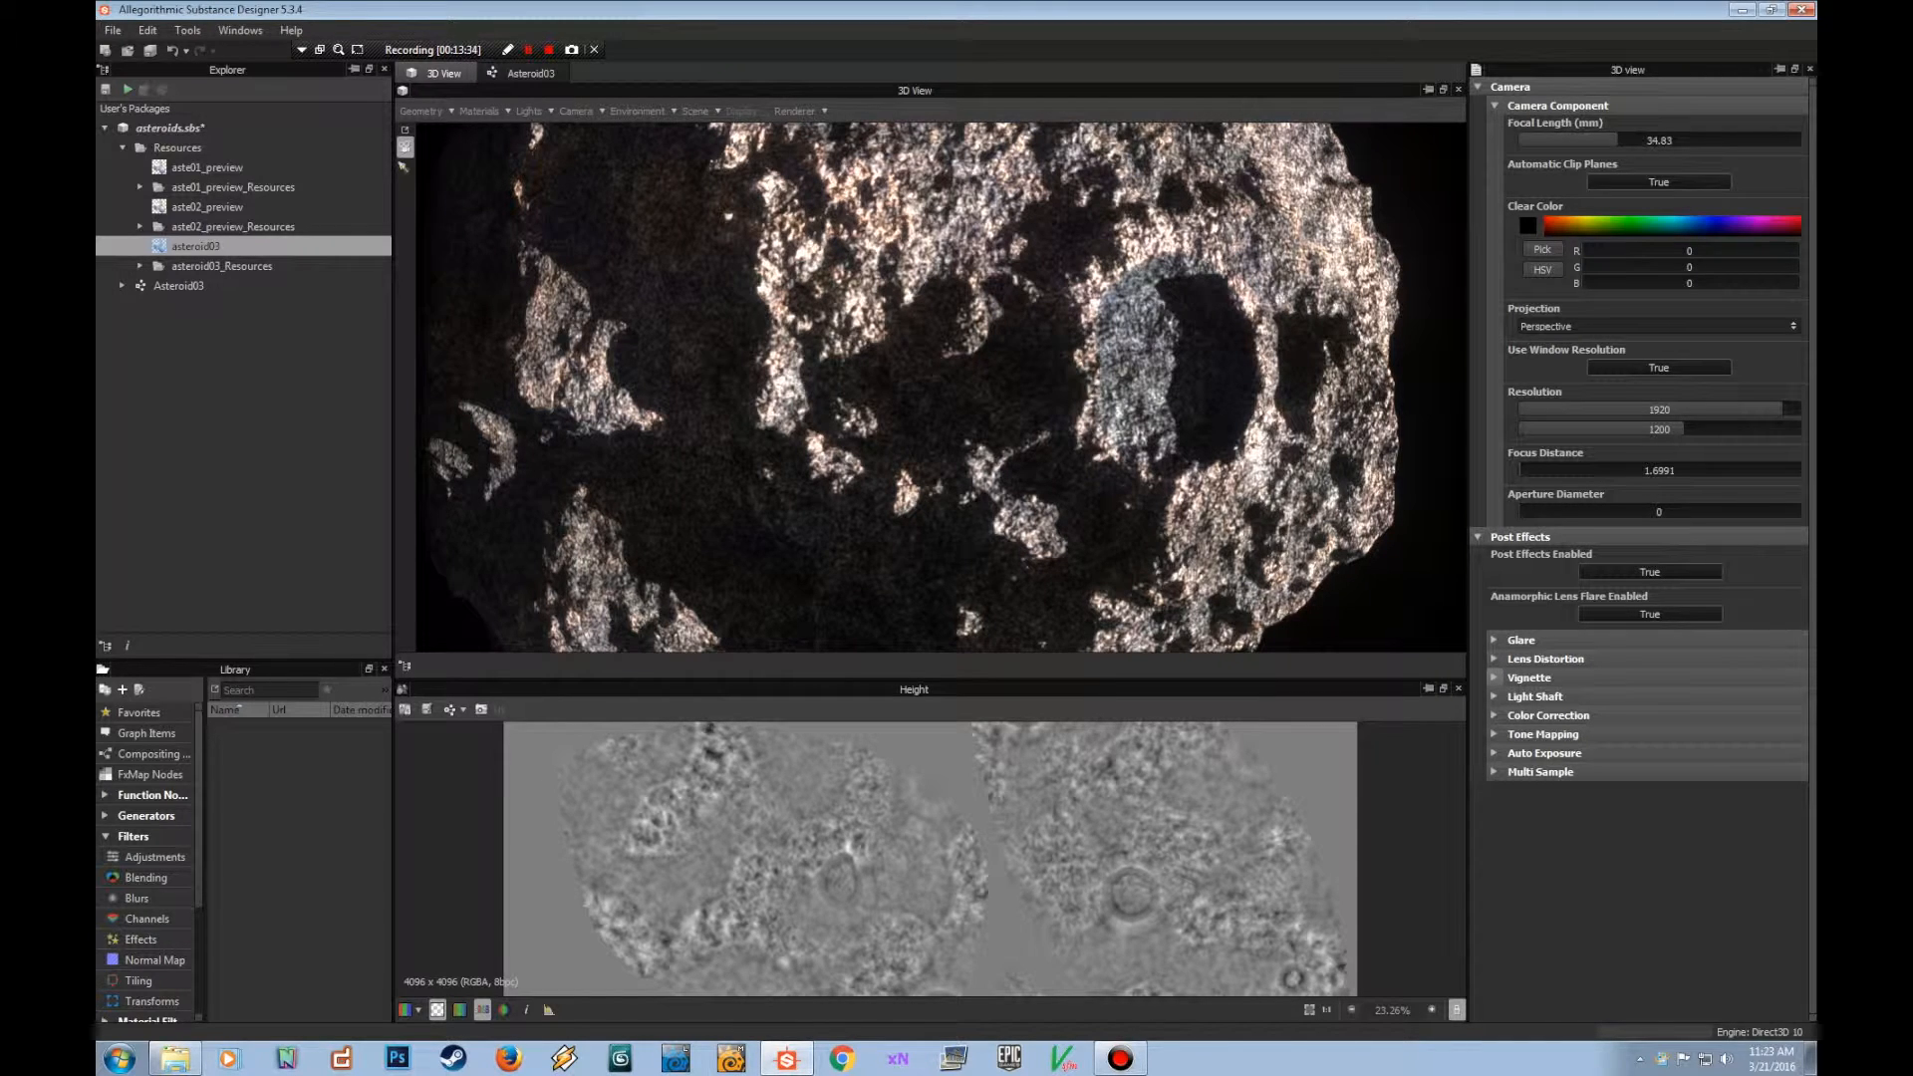
Lower the camera's vignette strength and collapse the Vignette settings.
left_click(1494, 677)
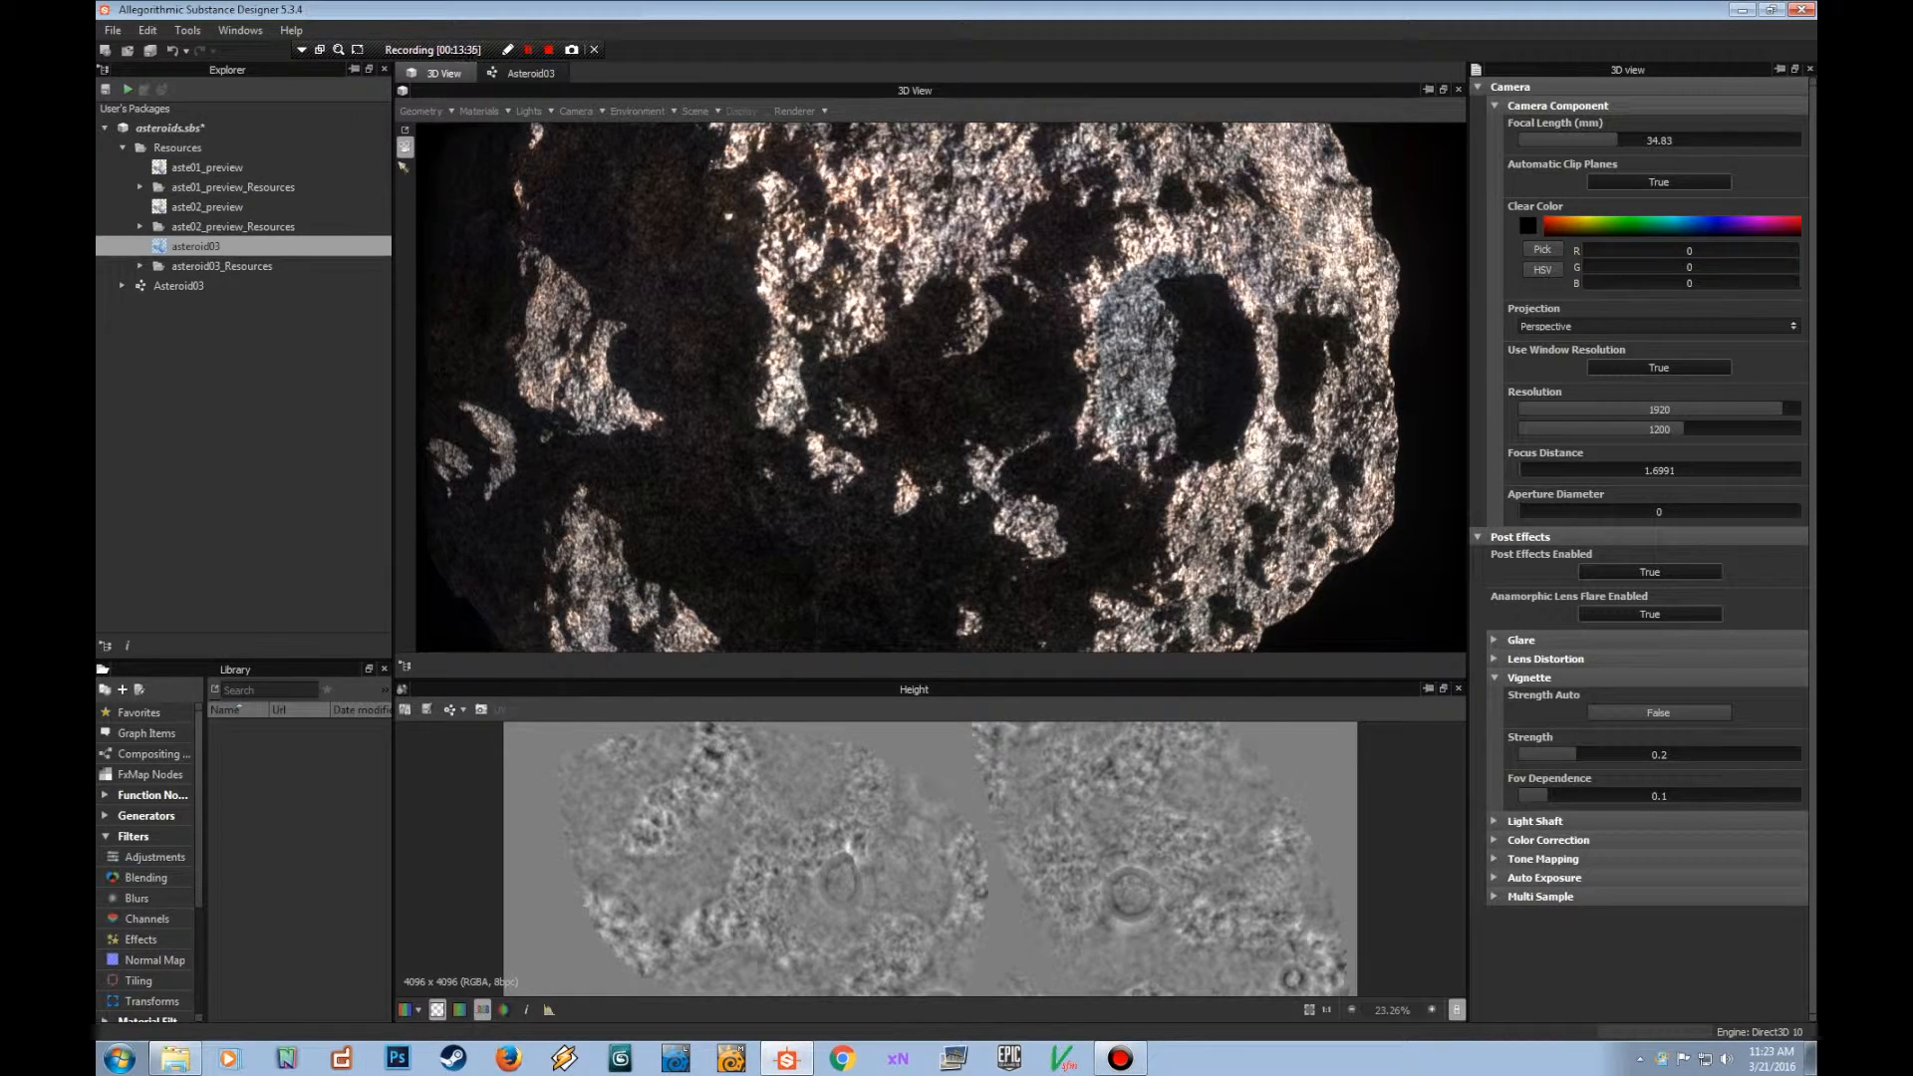
mouse_move(1575, 755)
left_mouse_down()
mouse_move(1672, 755)
mouse_move(1544, 755)
left_mouse_up()
left_click(1494, 677)
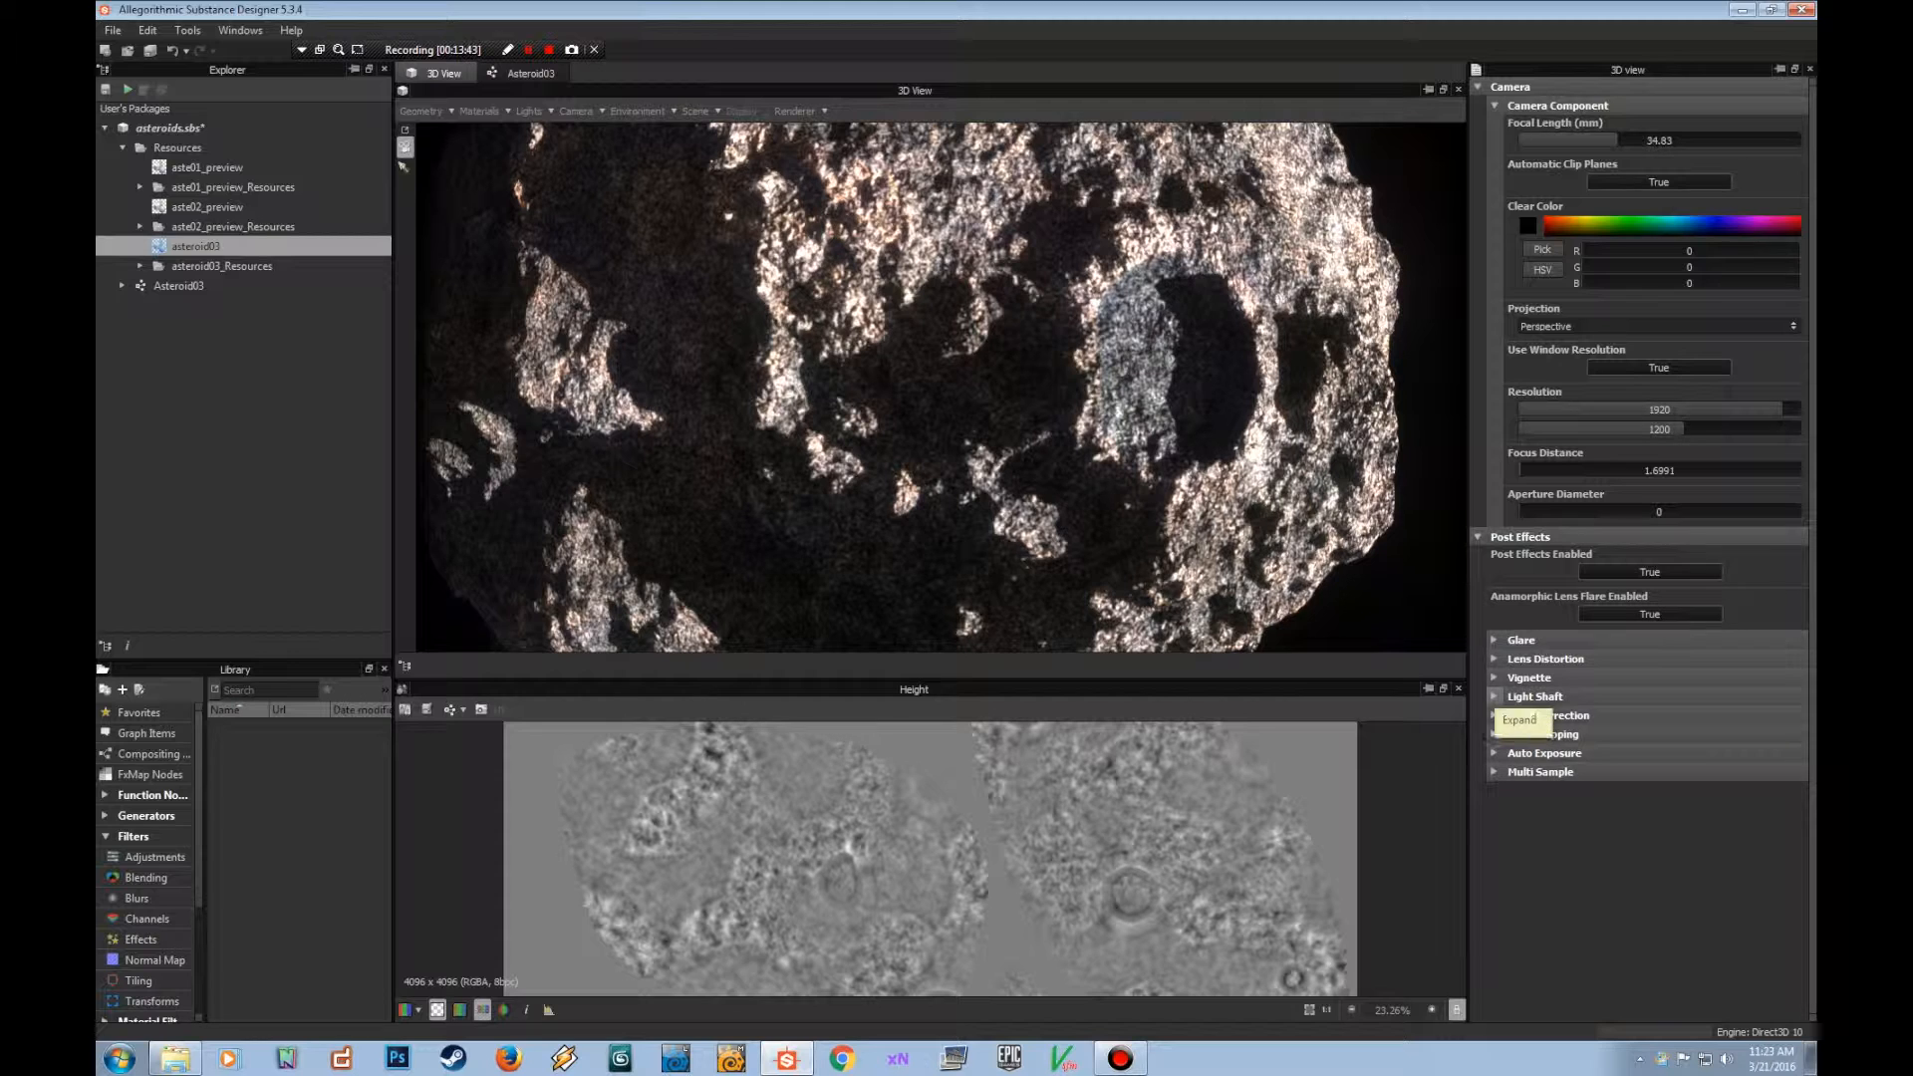
Examine the Light Shaft post effect settings and the asteroid from a slightly different angle.
left_click(1494, 696)
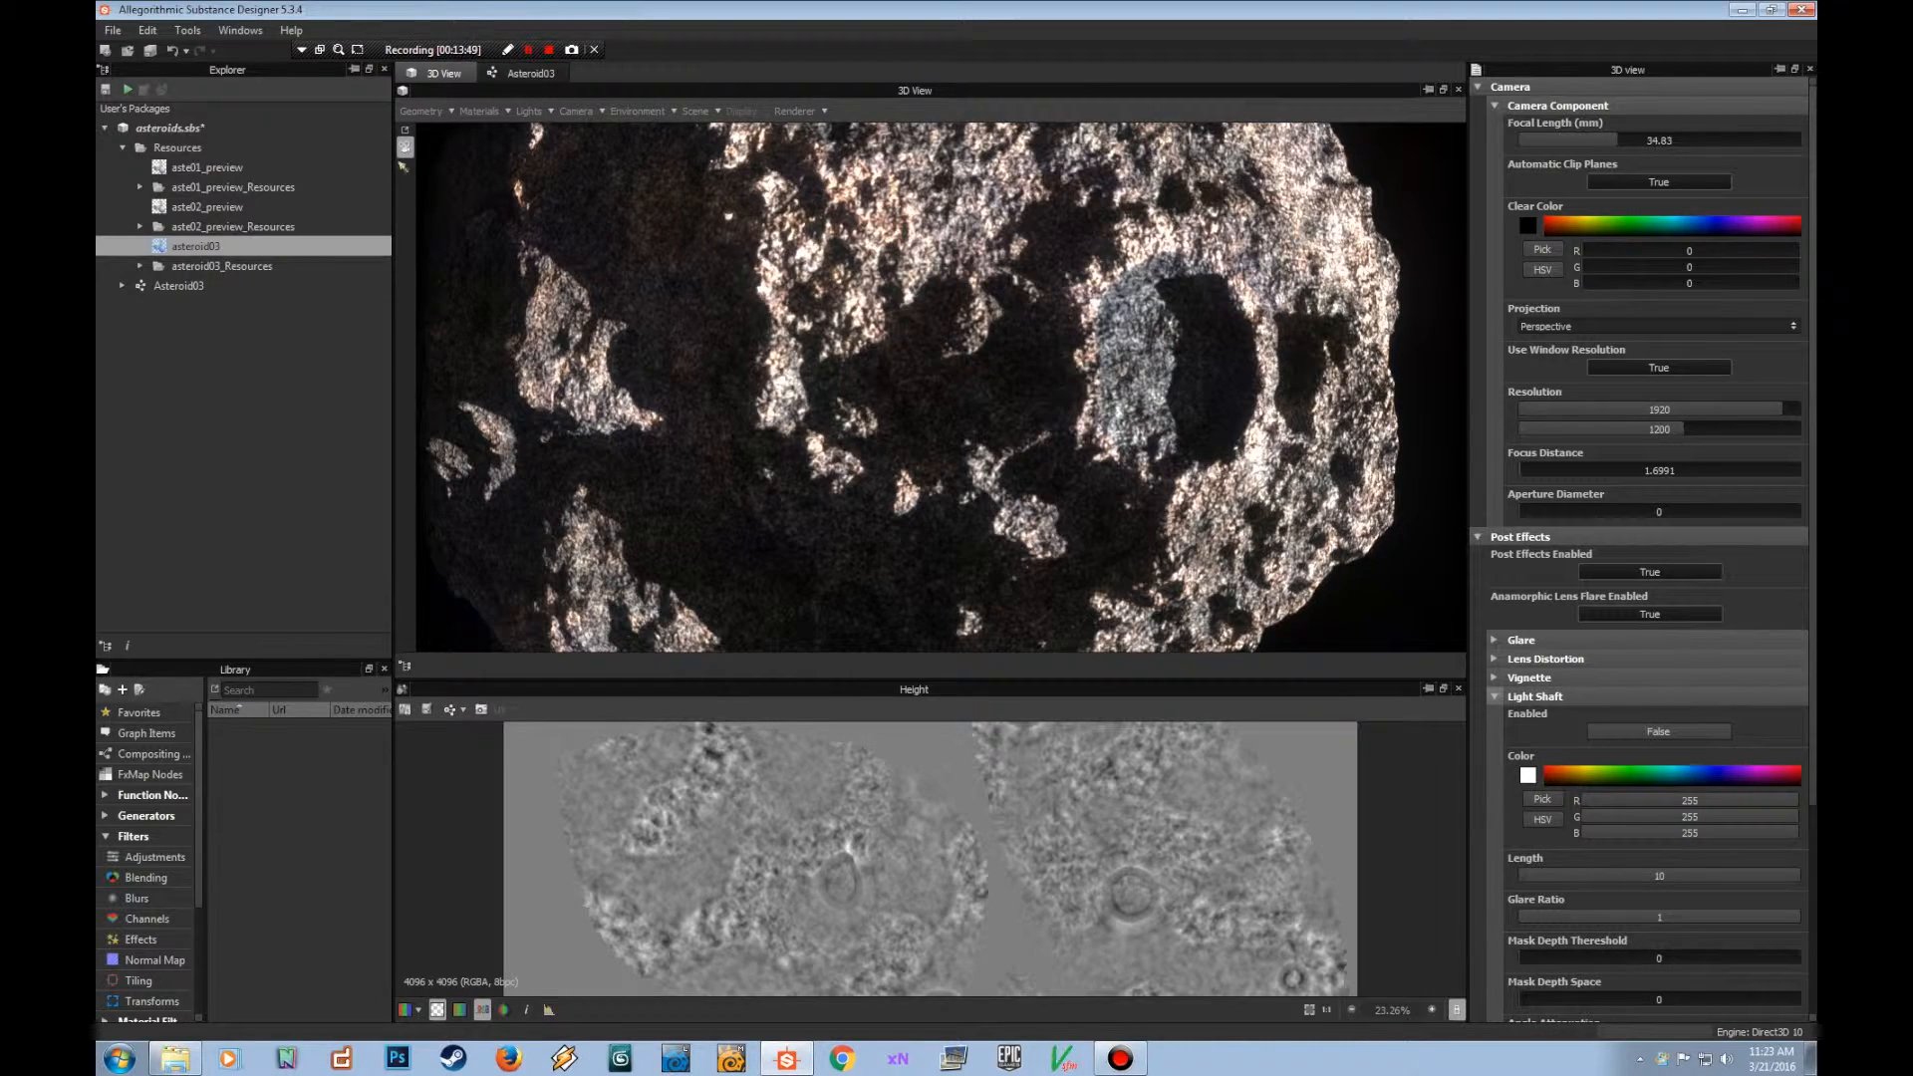
left_click_drag(896, 399, 997, 402)
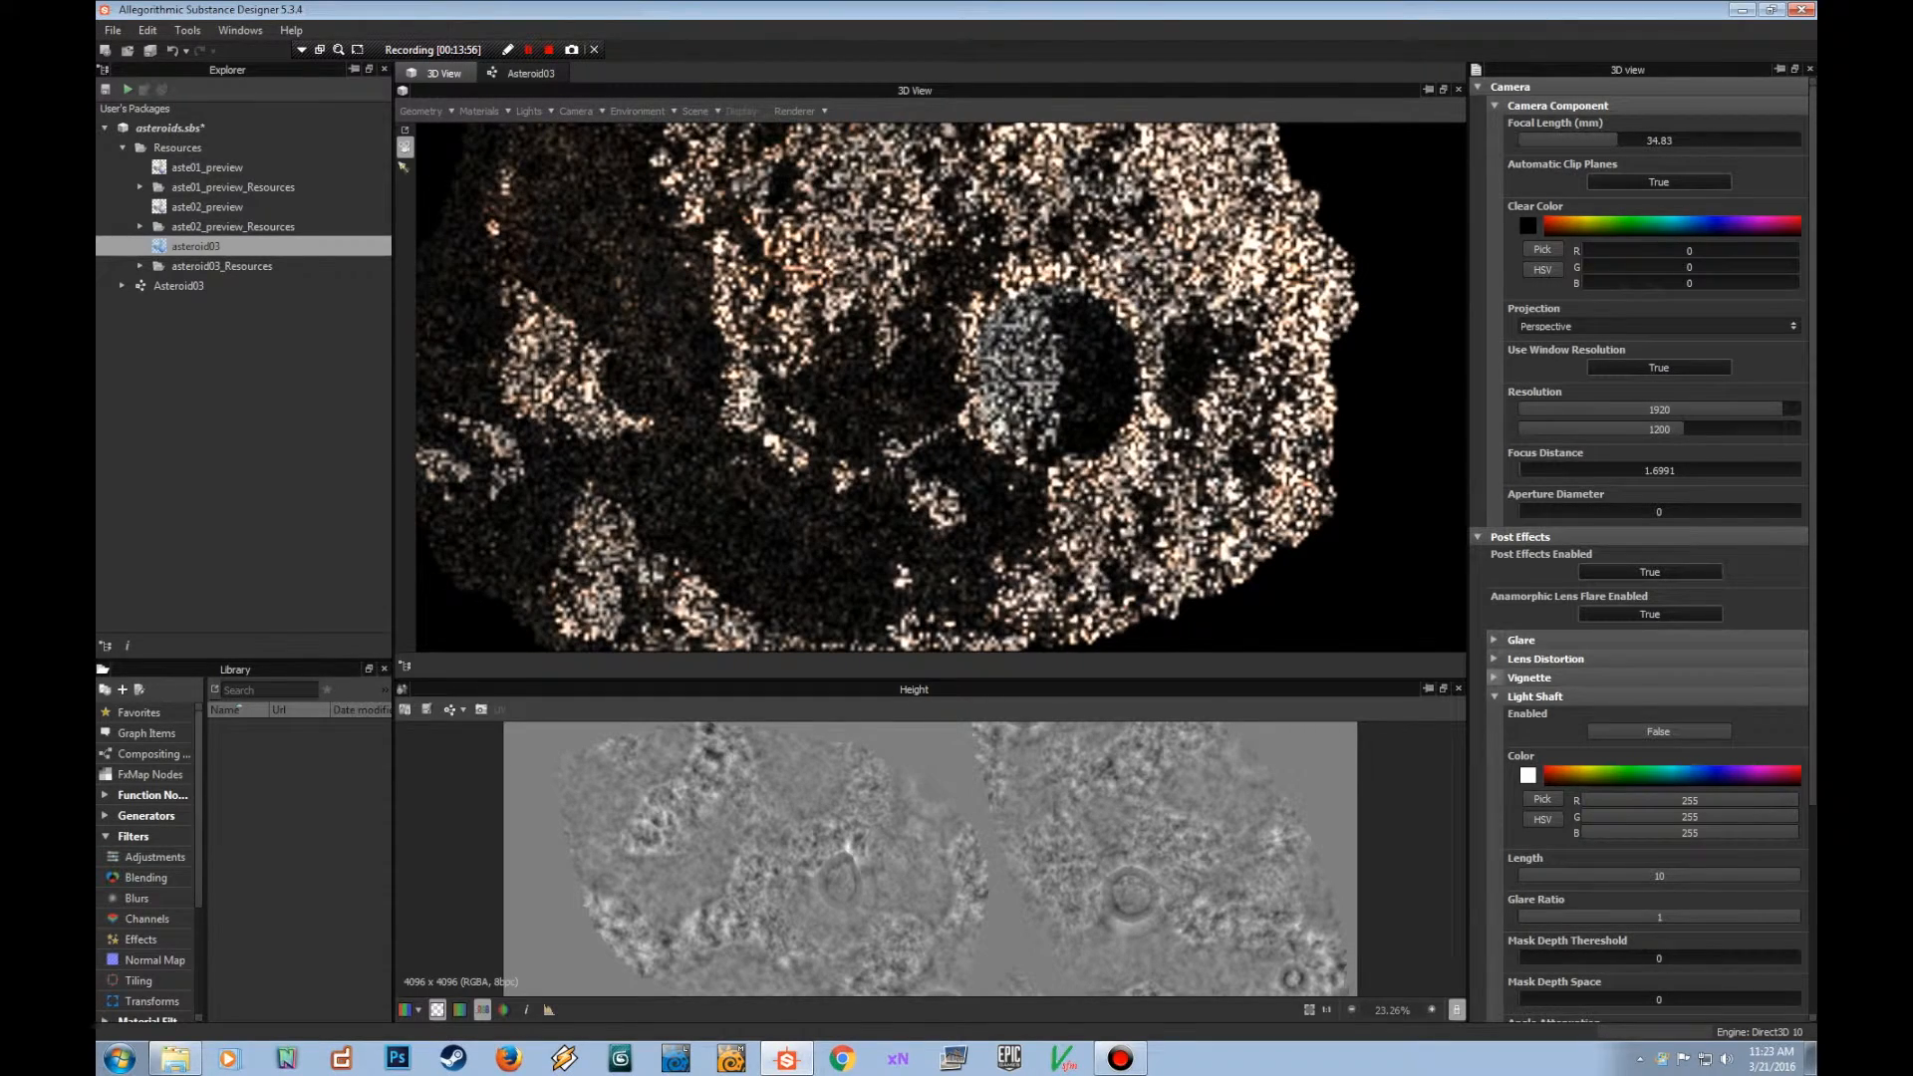
left_click(1494, 696)
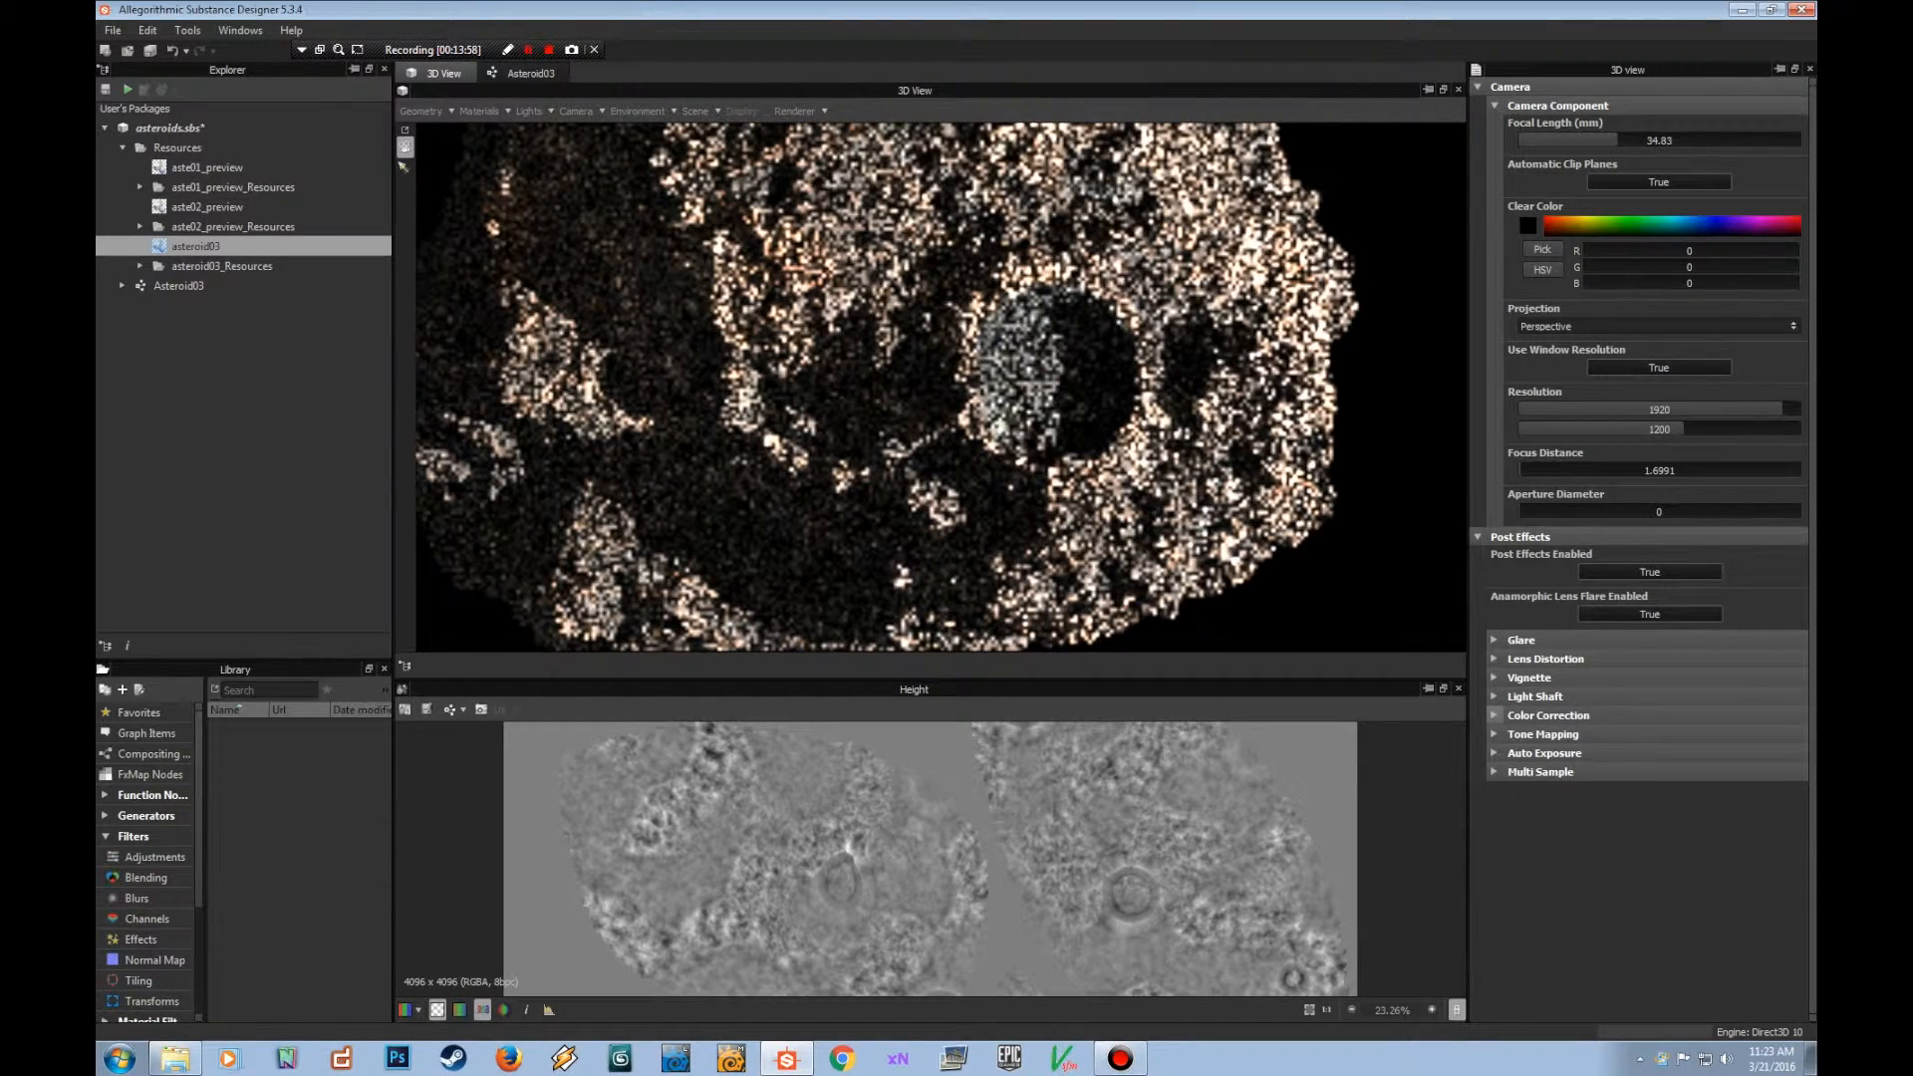
Raise the saturation in the Color Correction settings to 1.05.
left_click(1494, 715)
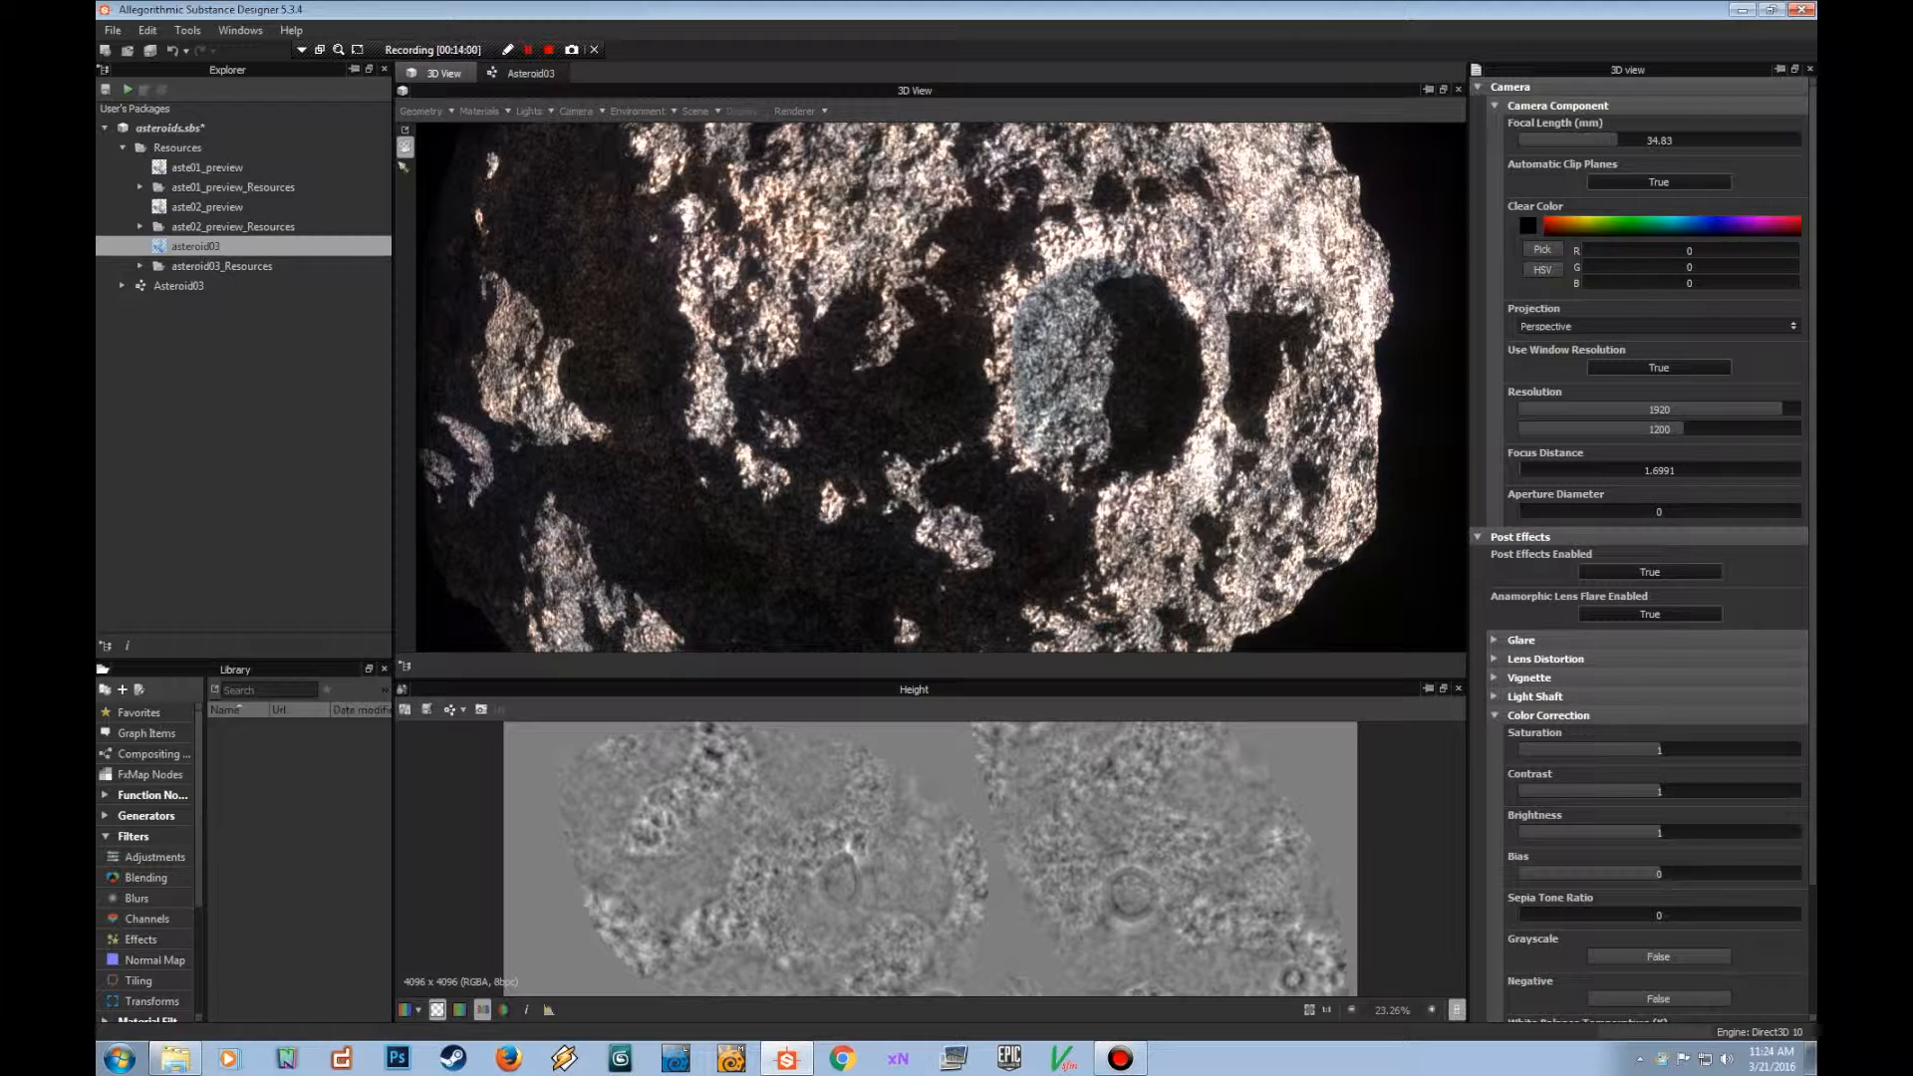
mouse_move(1659, 749)
left_mouse_down()
mouse_move(1748, 749)
mouse_move(1524, 749)
mouse_move(1659, 749)
left_mouse_up()
scroll(1659, 749, "down", 3)
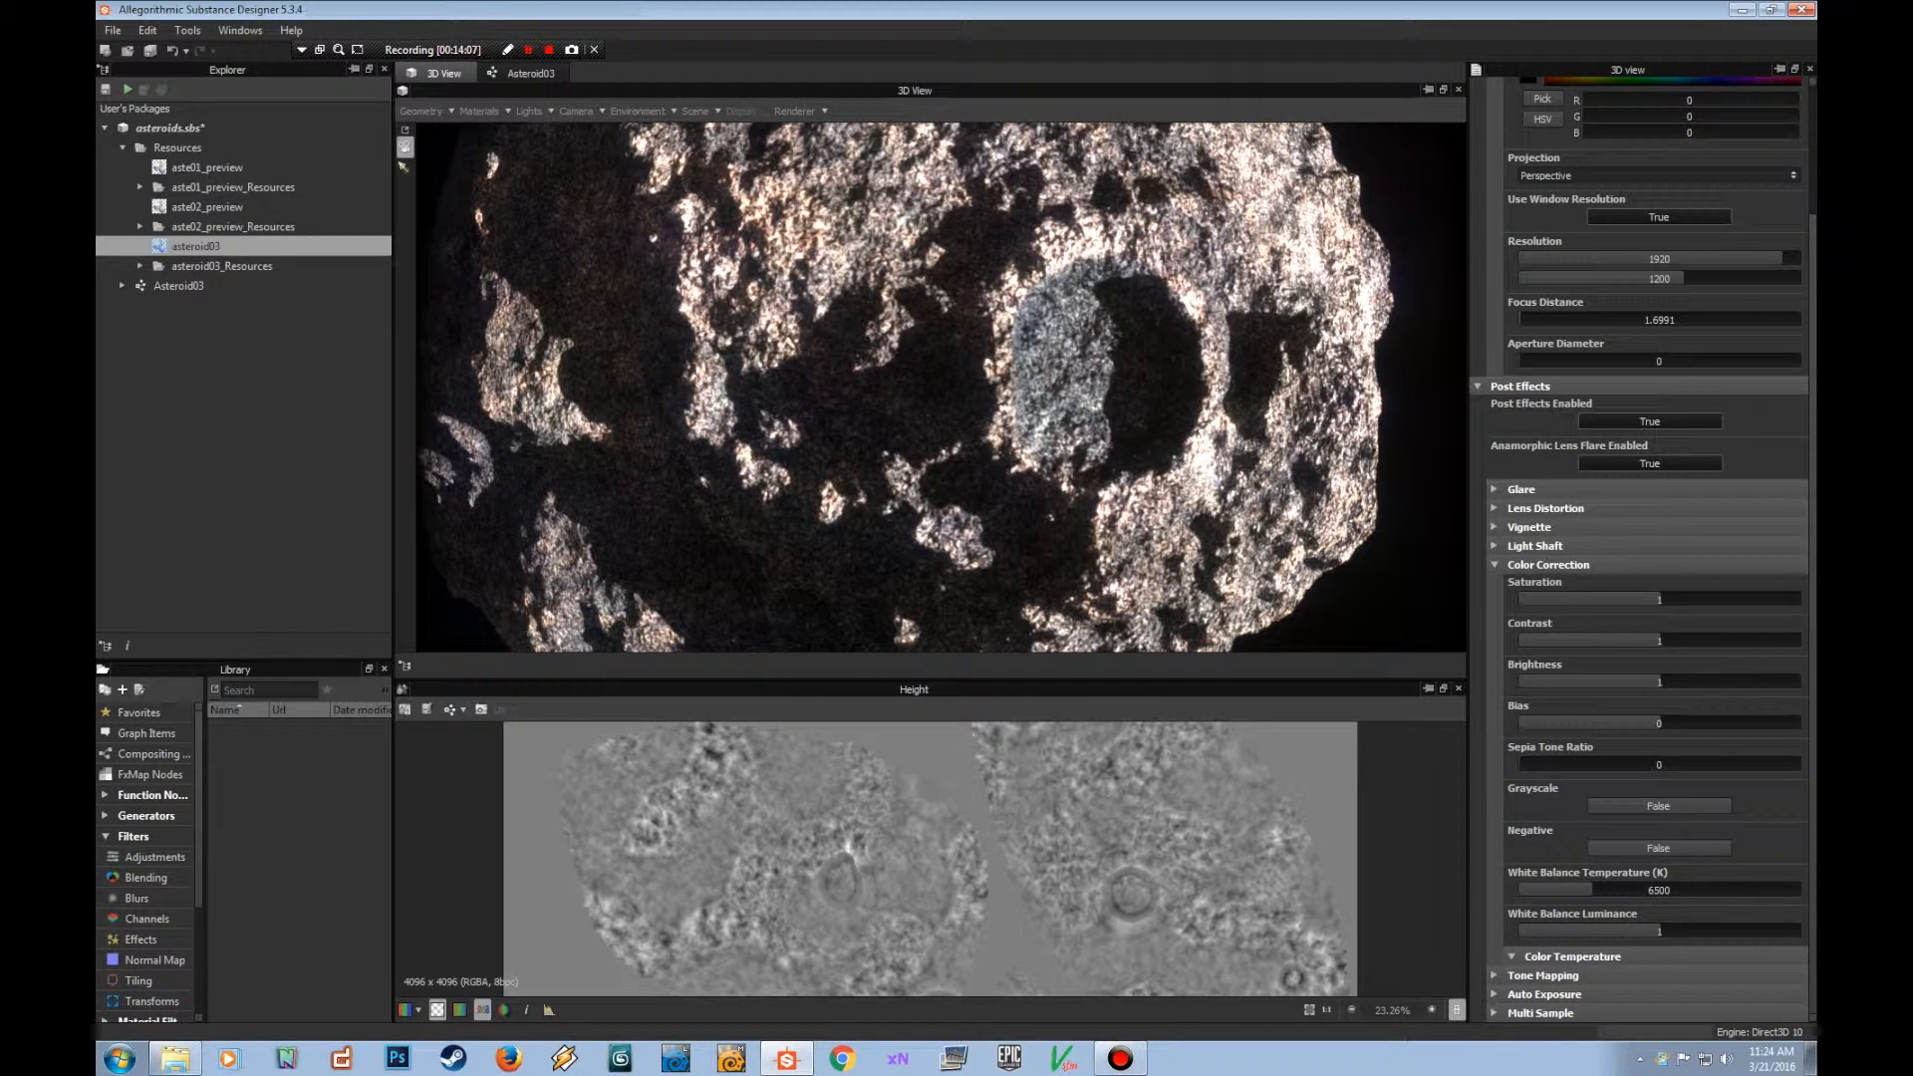
left_click_drag(1653, 599, 1657, 599)
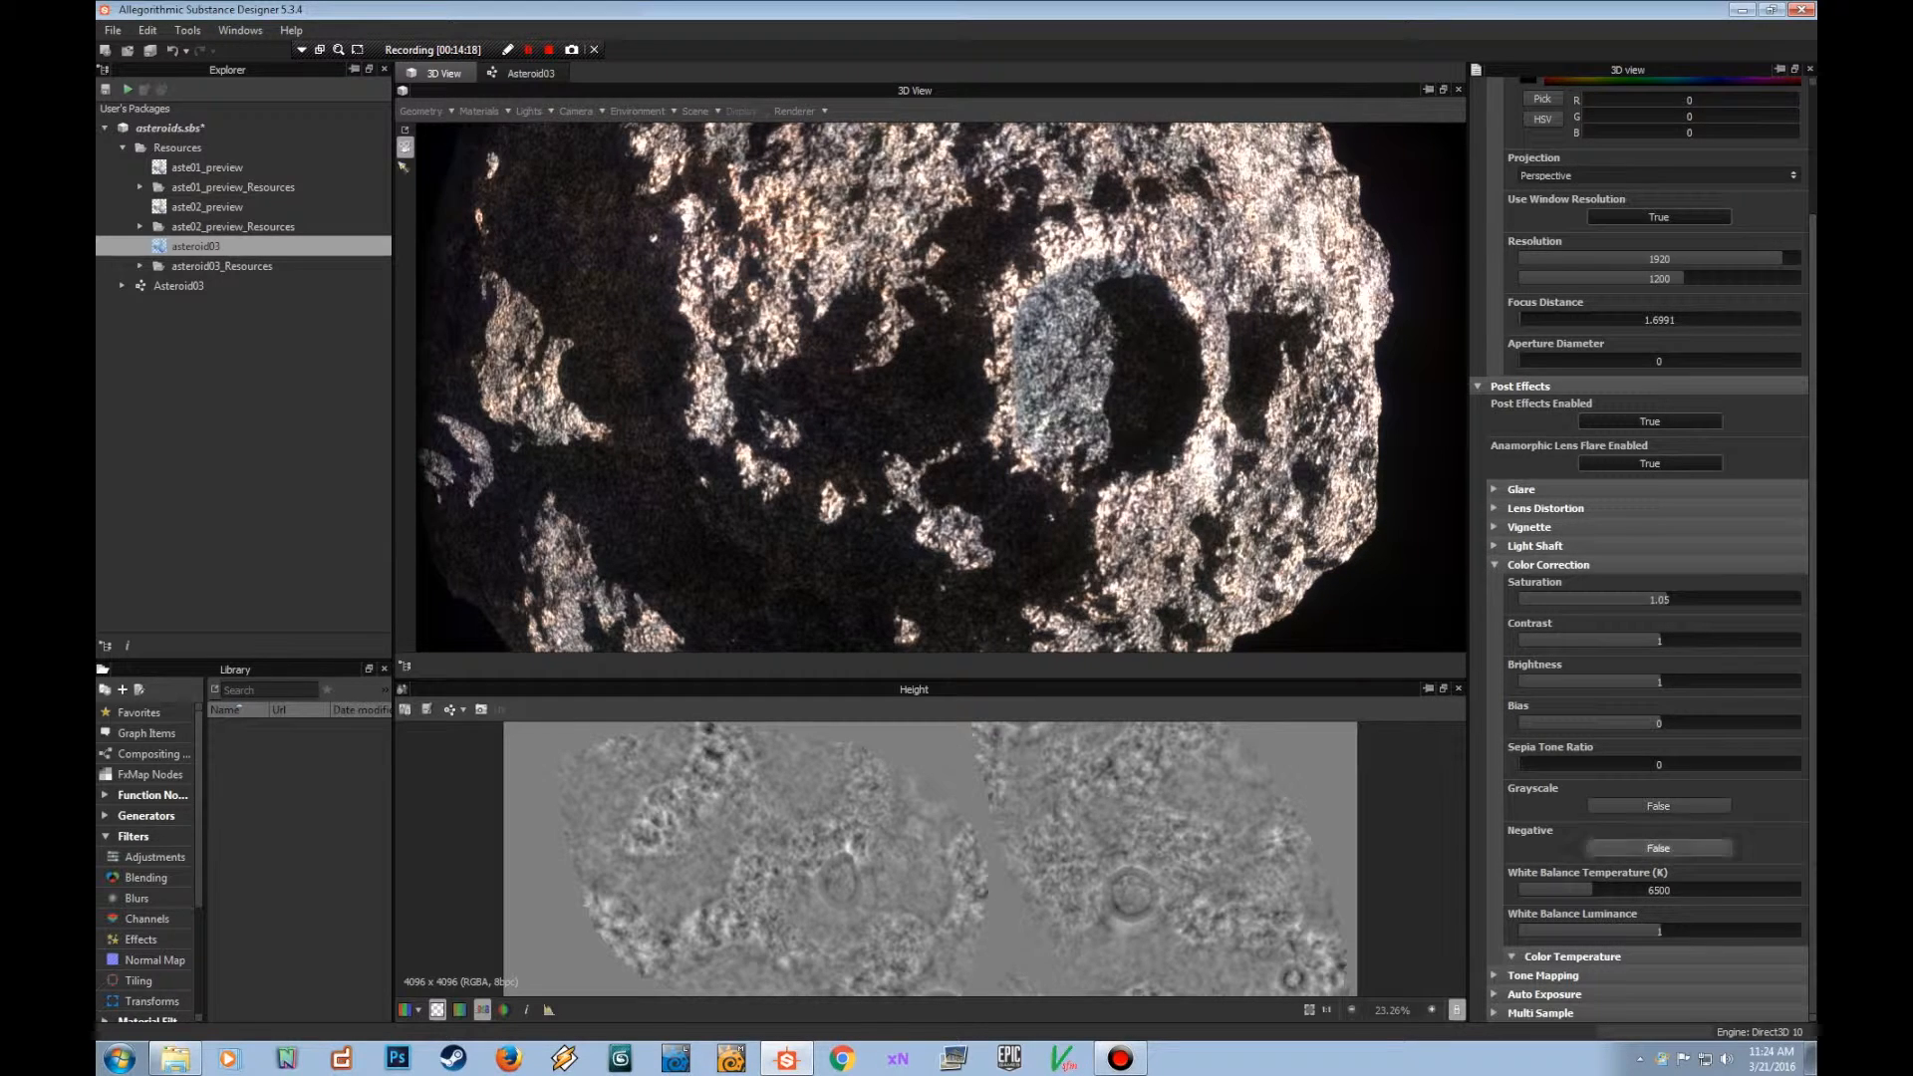
Try the Negative option of the color correction, switch it back off and collapse the section.
left_click(1658, 848)
left_click(1658, 847)
left_click(1657, 848)
left_click(1657, 848)
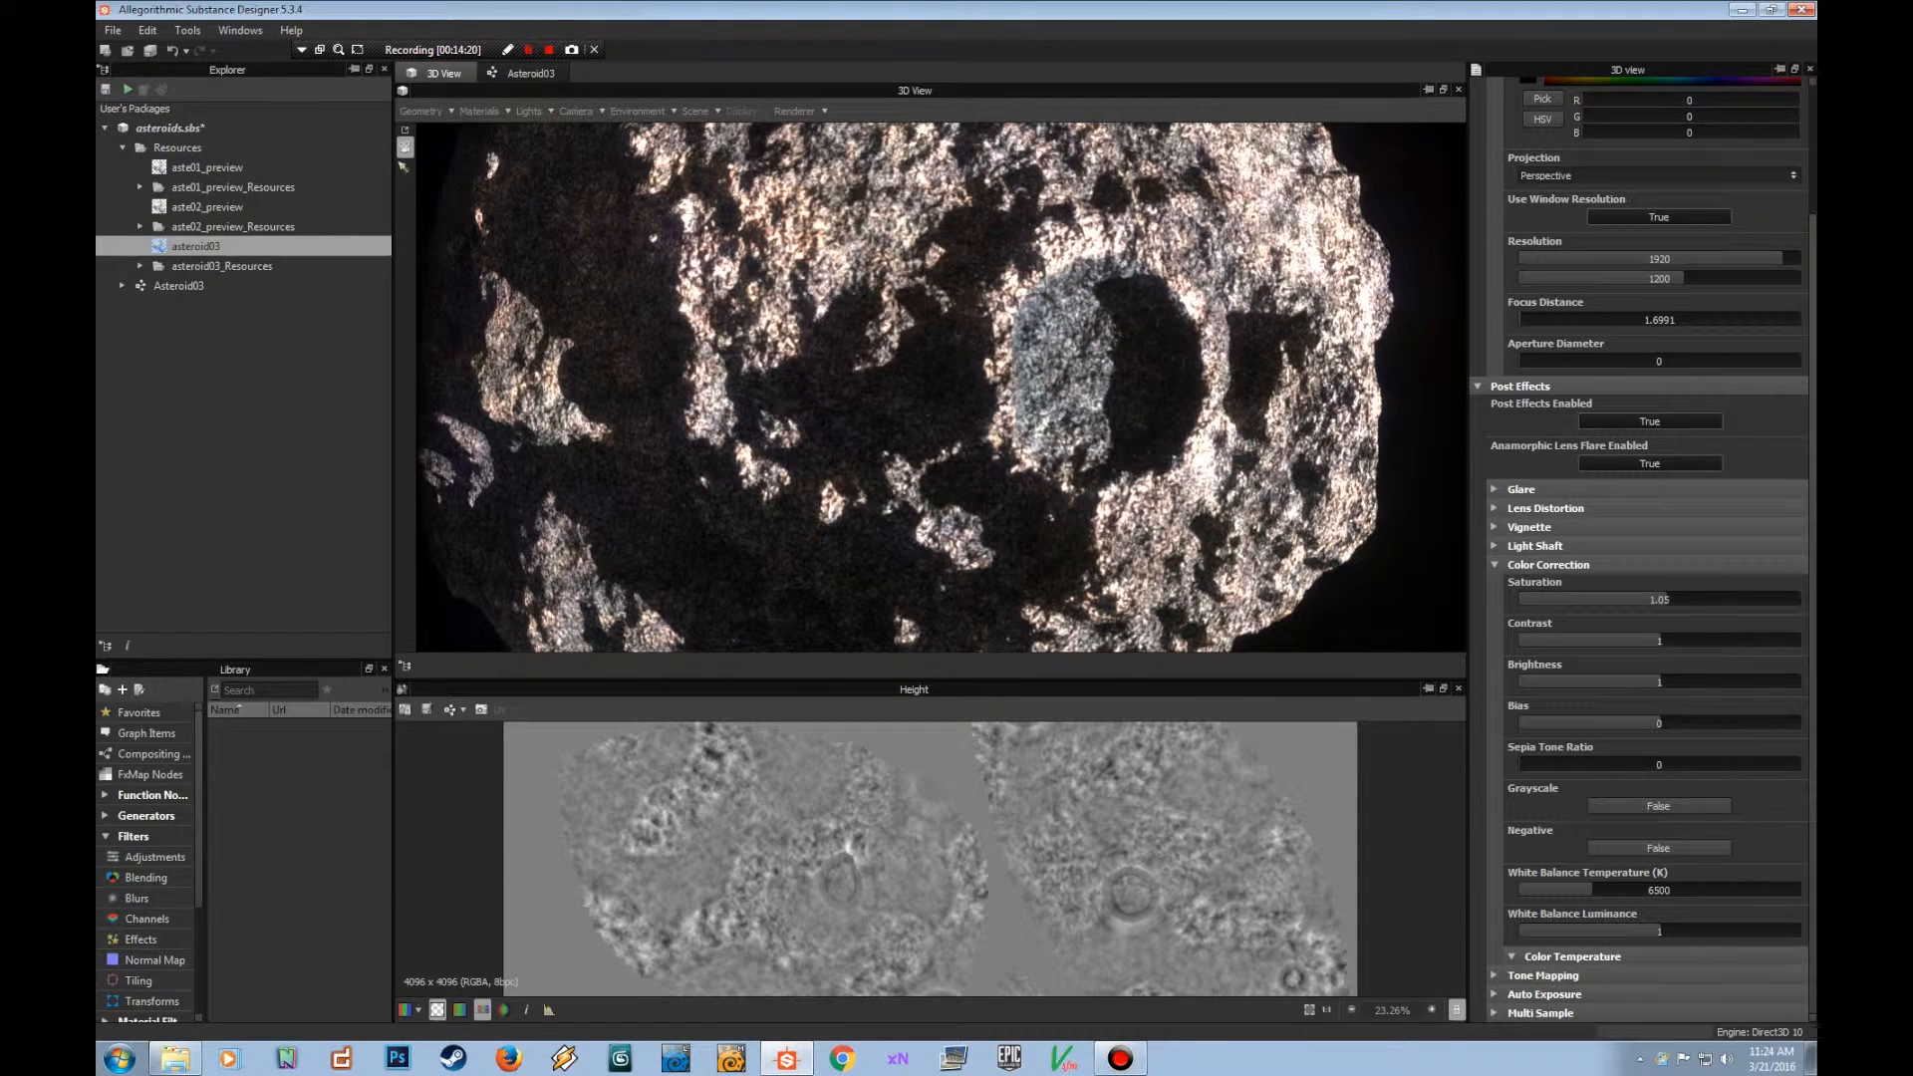
left_click(1494, 564)
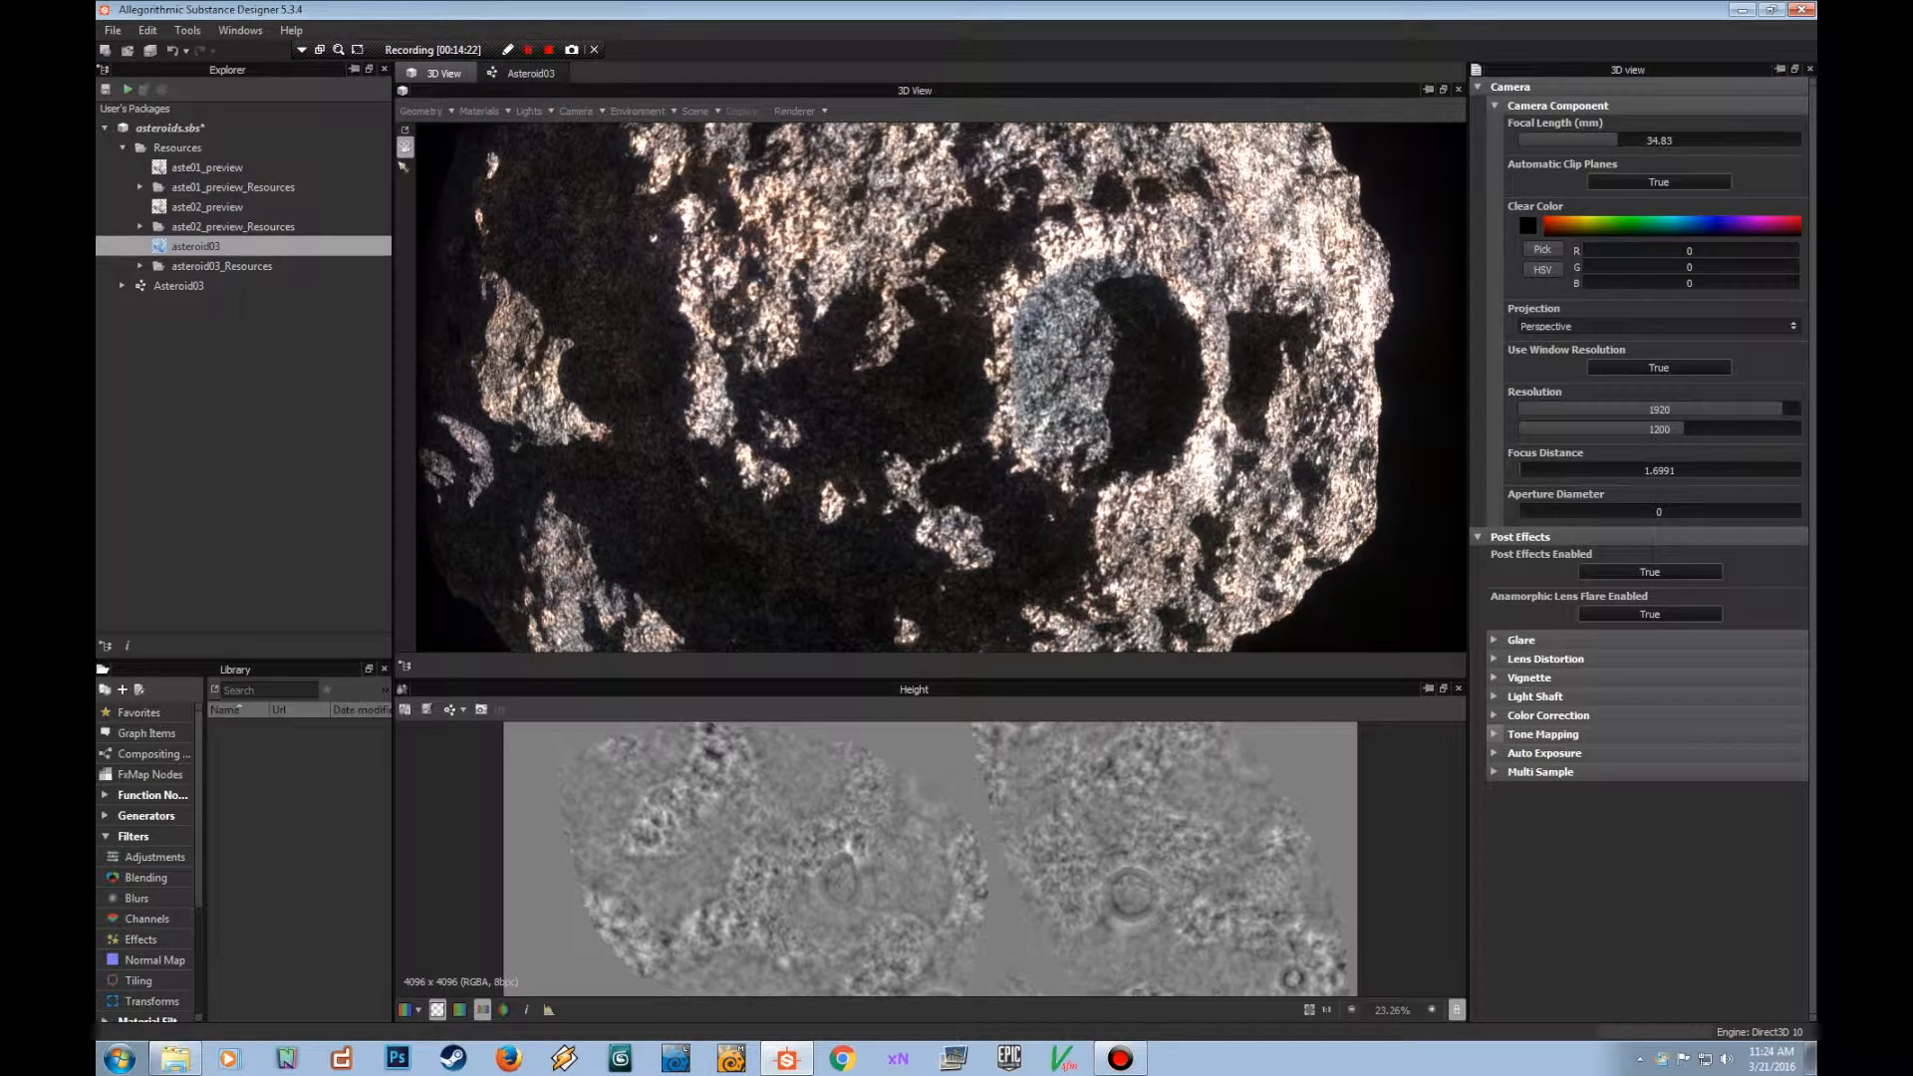
Review the Tone Mapping settings and set the auto exposure's middle gray to 0.19 while keeping auto exposure disabled.
left_click(1494, 734)
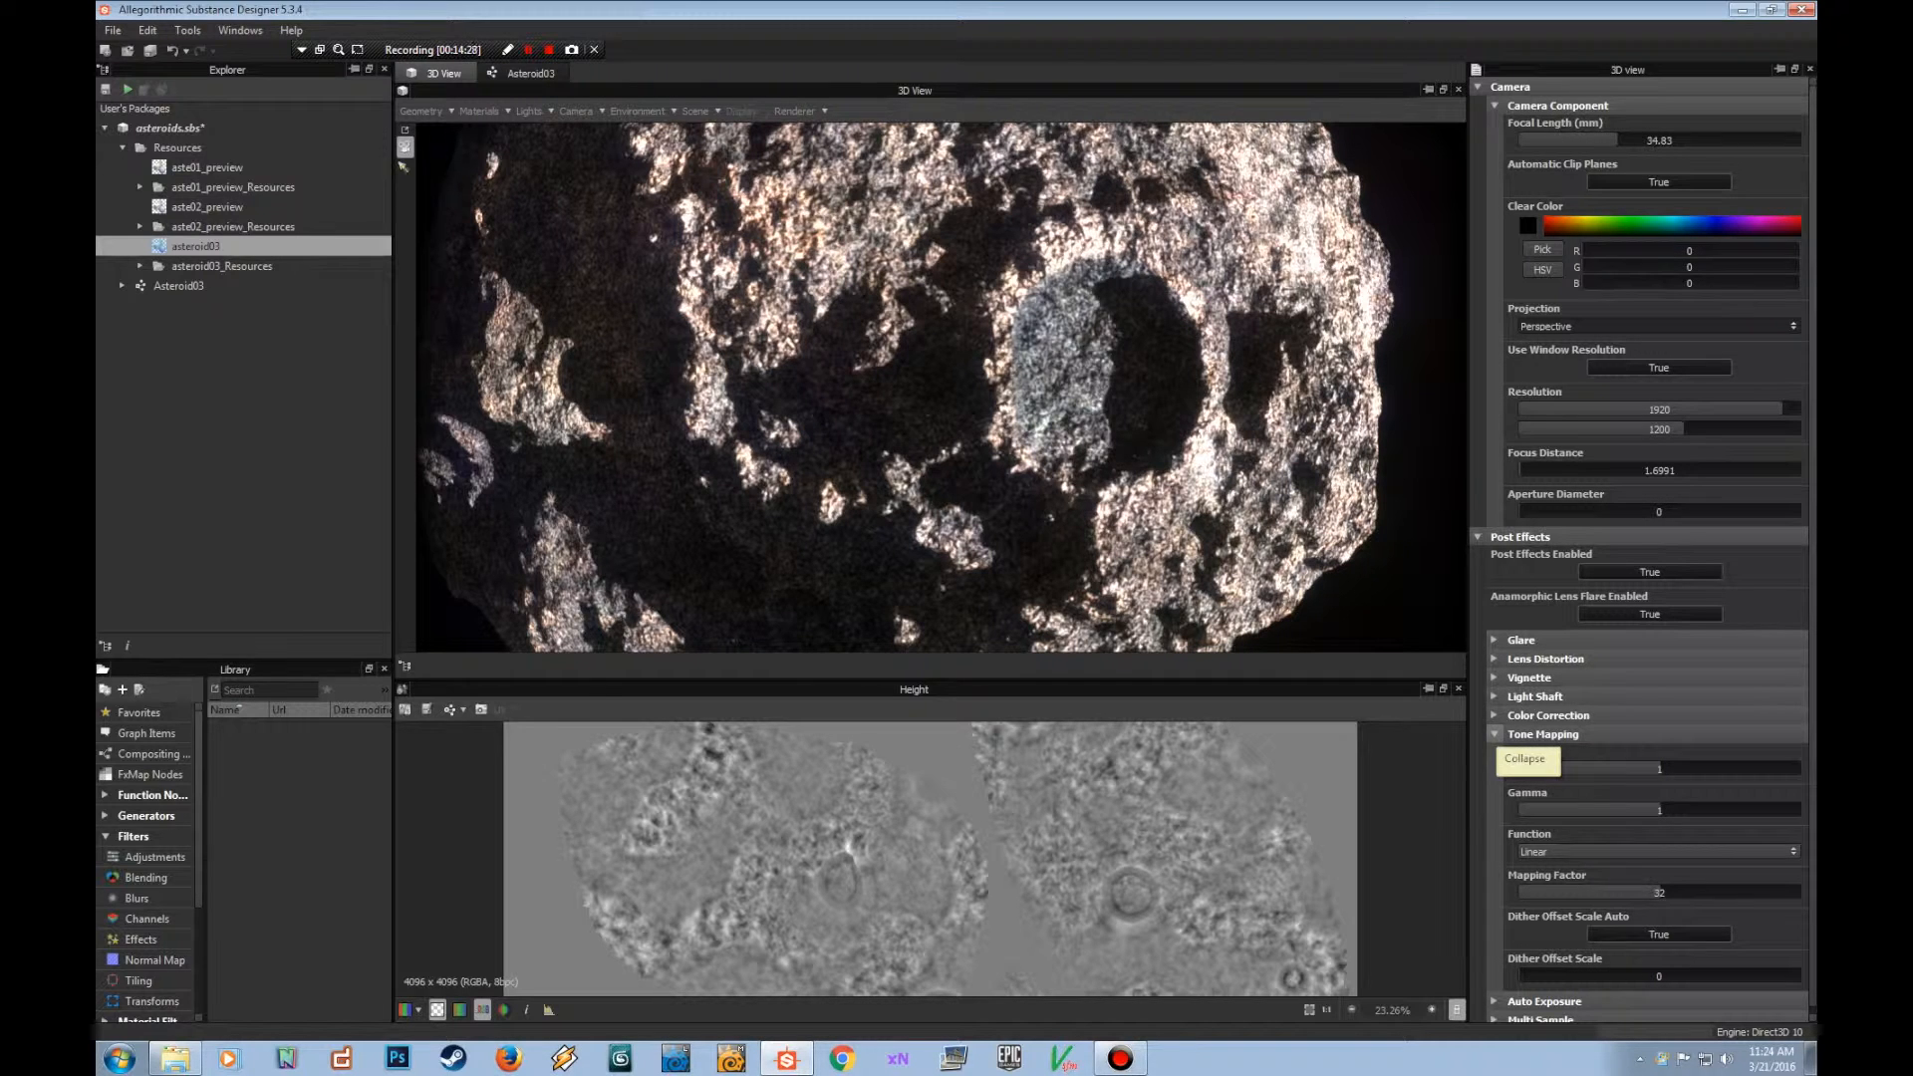
left_click(1494, 734)
left_click(1494, 753)
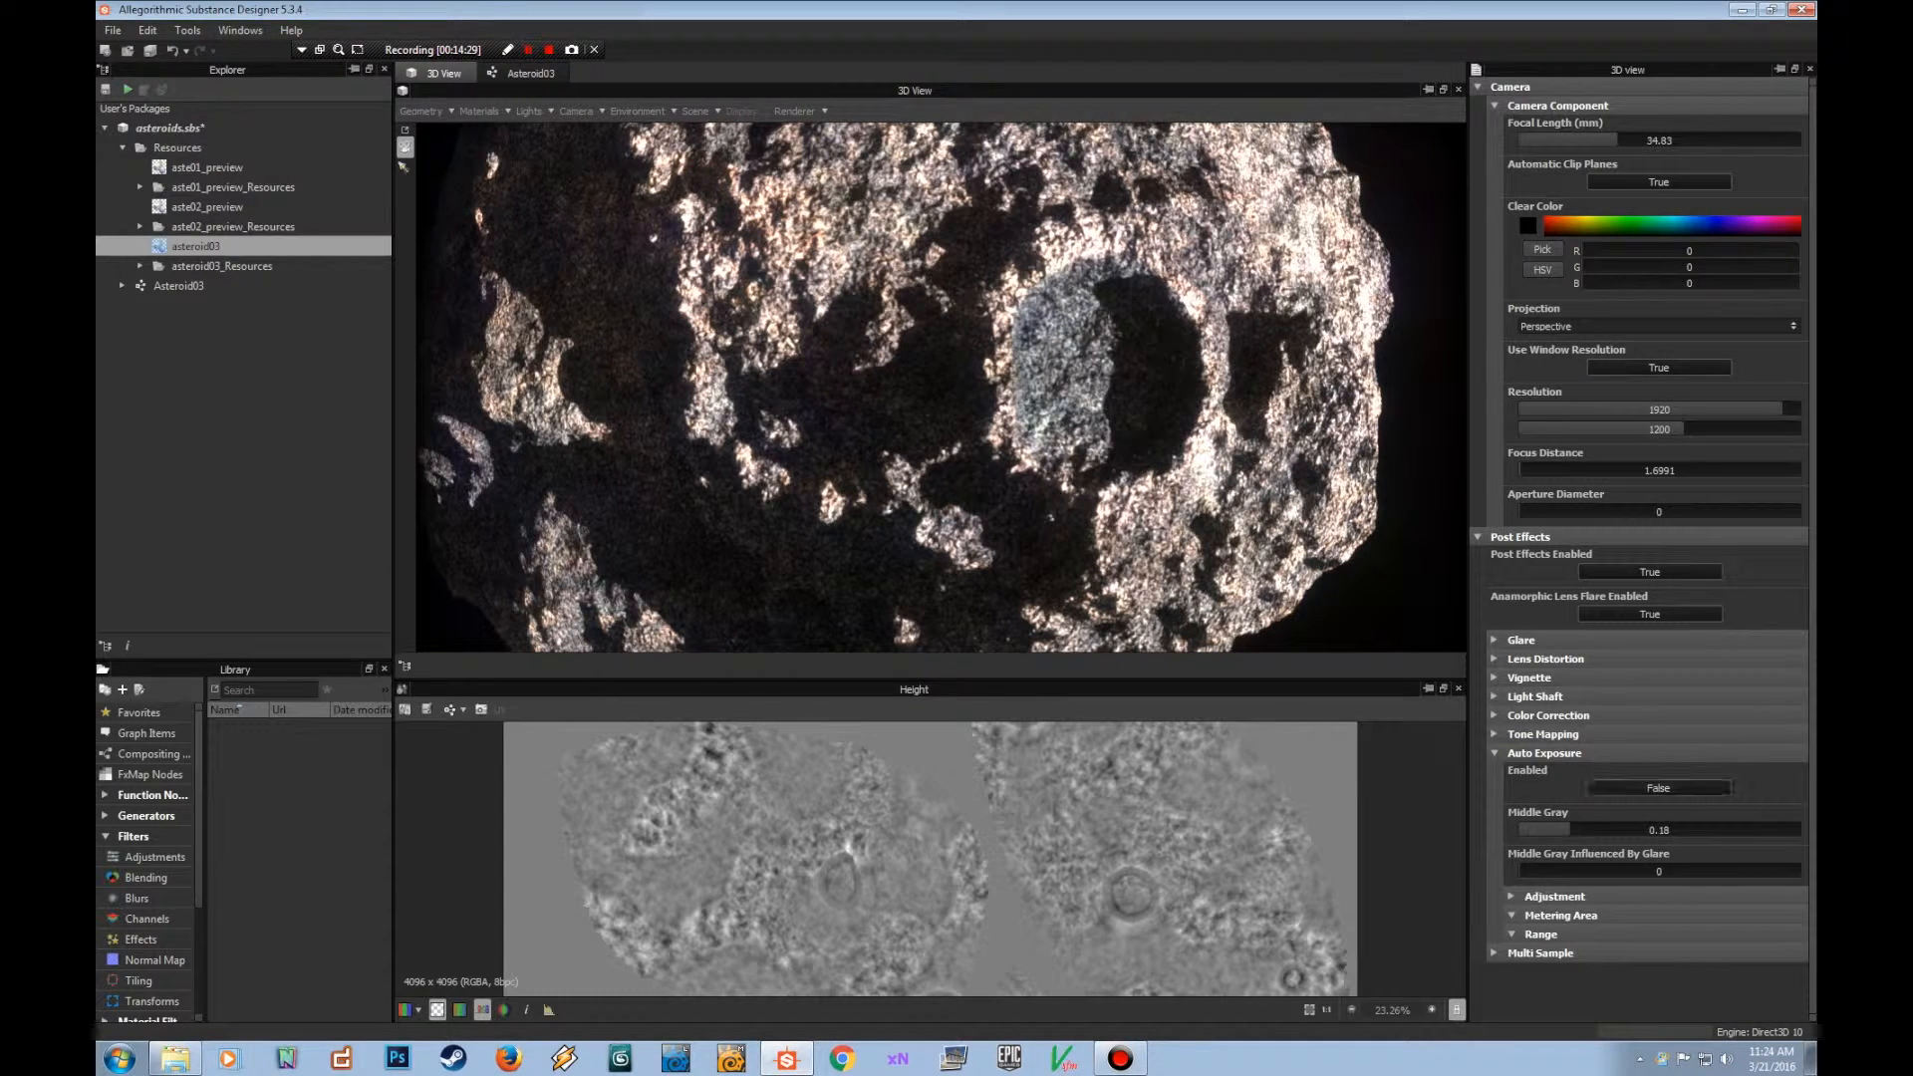
left_click(1657, 788)
left_click_drag(1570, 830, 1572, 830)
left_click(1657, 788)
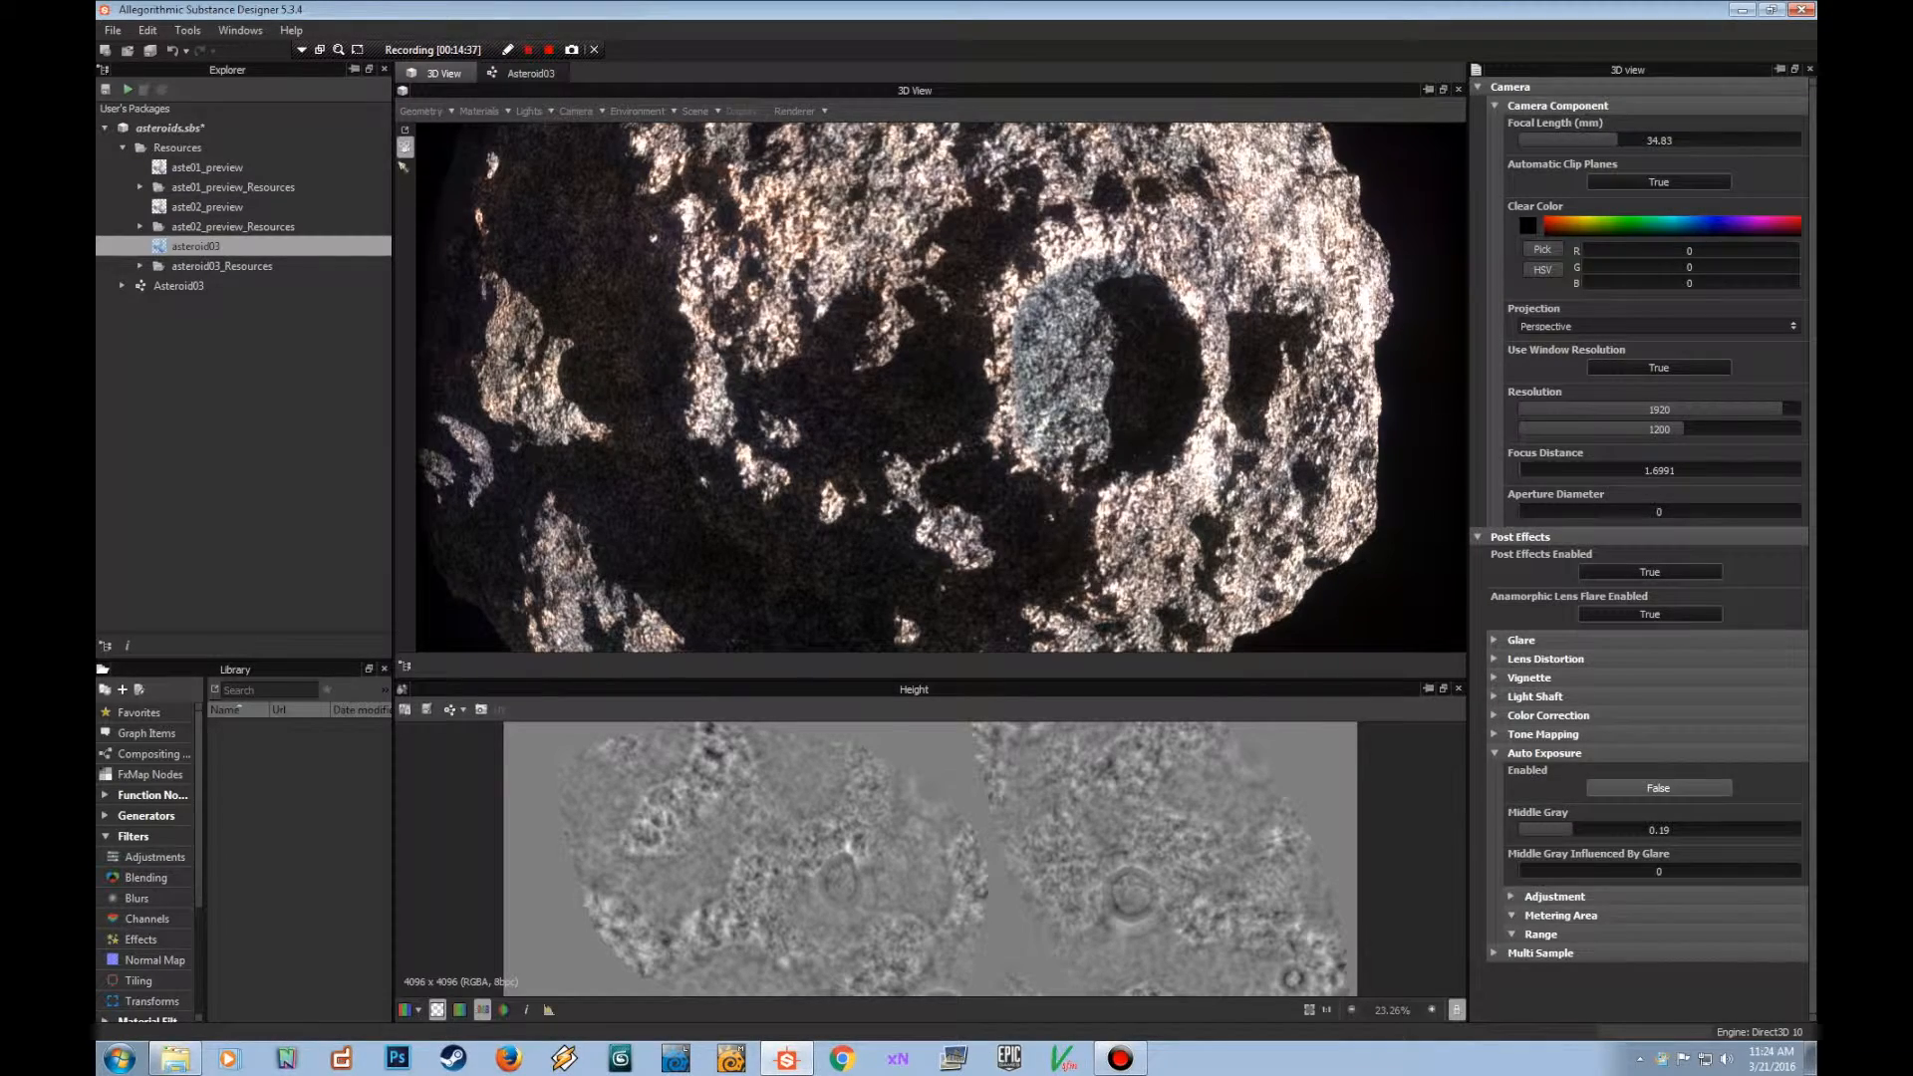
left_click(1657, 787)
mouse_move(941, 388)
left_mouse_down()
mouse_move(966, 388)
mouse_move(927, 388)
left_mouse_up()
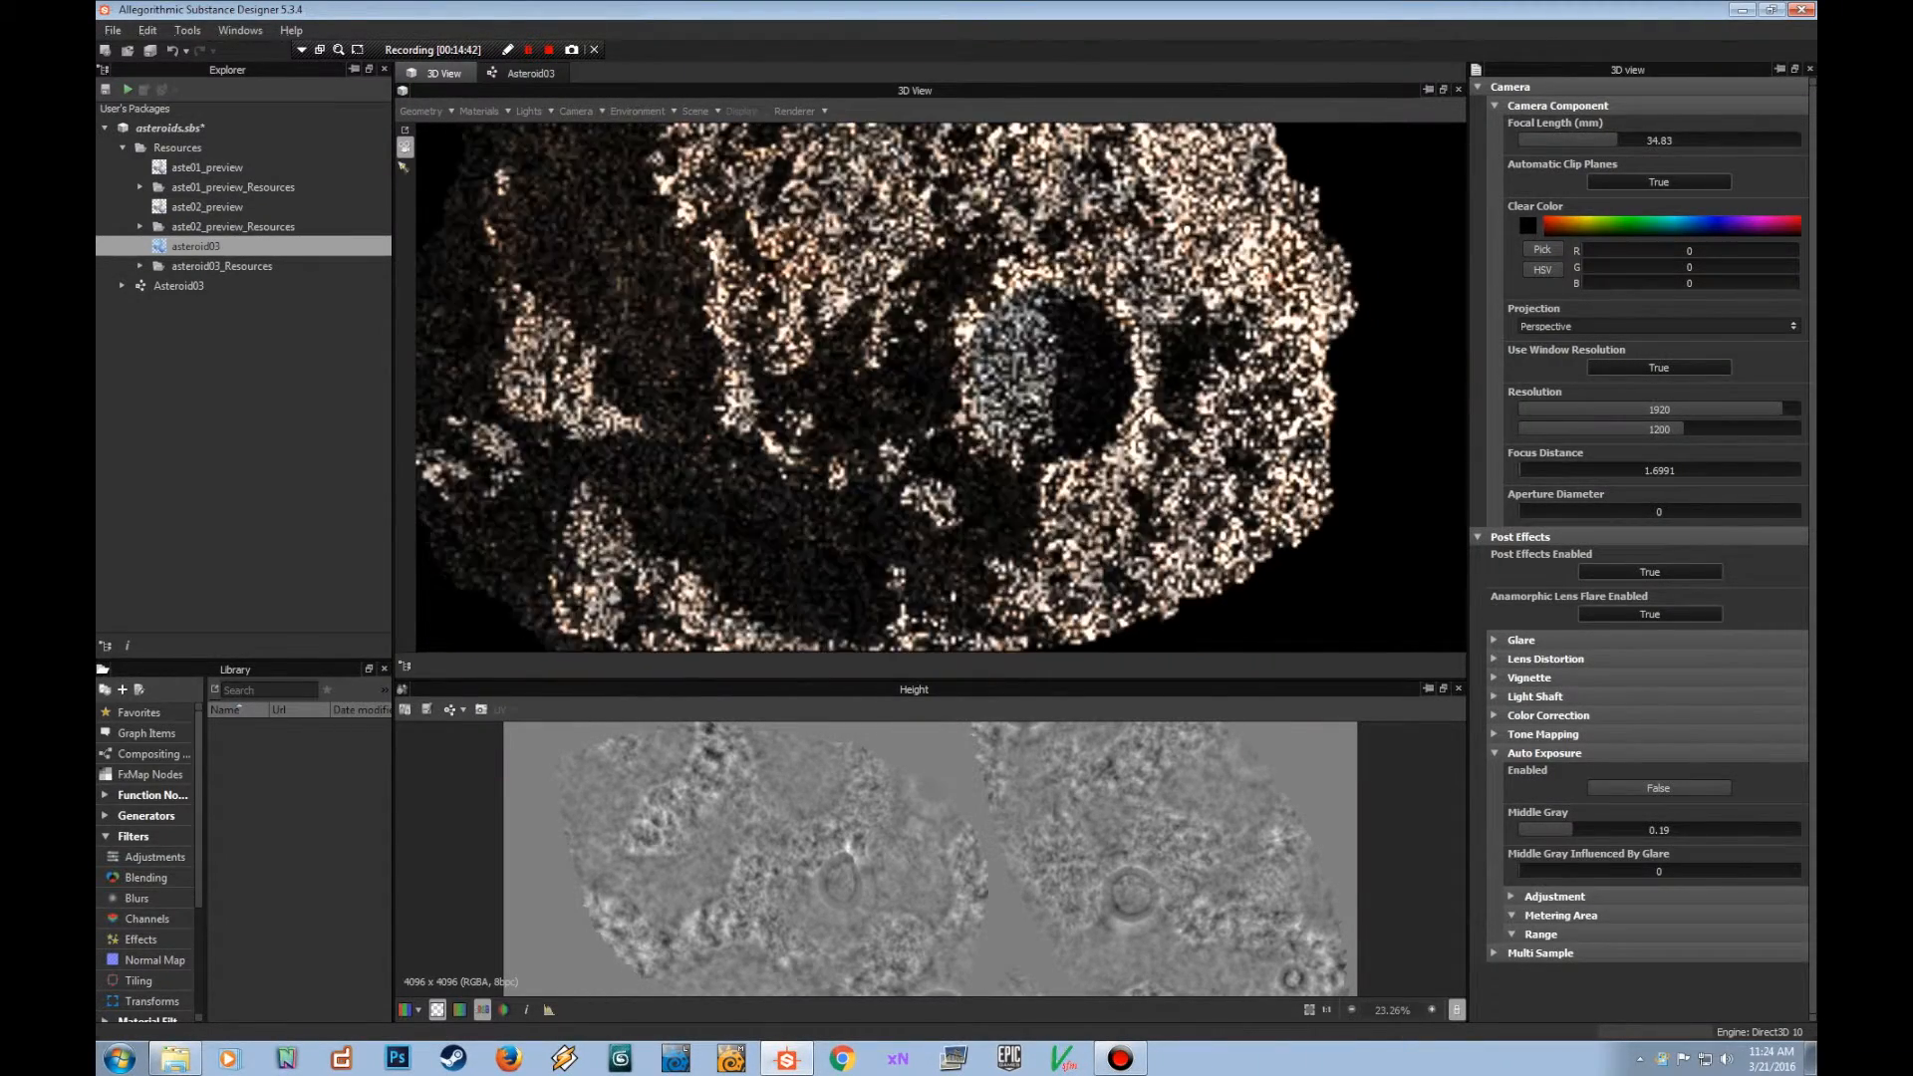
scroll(941, 388, "up", 2)
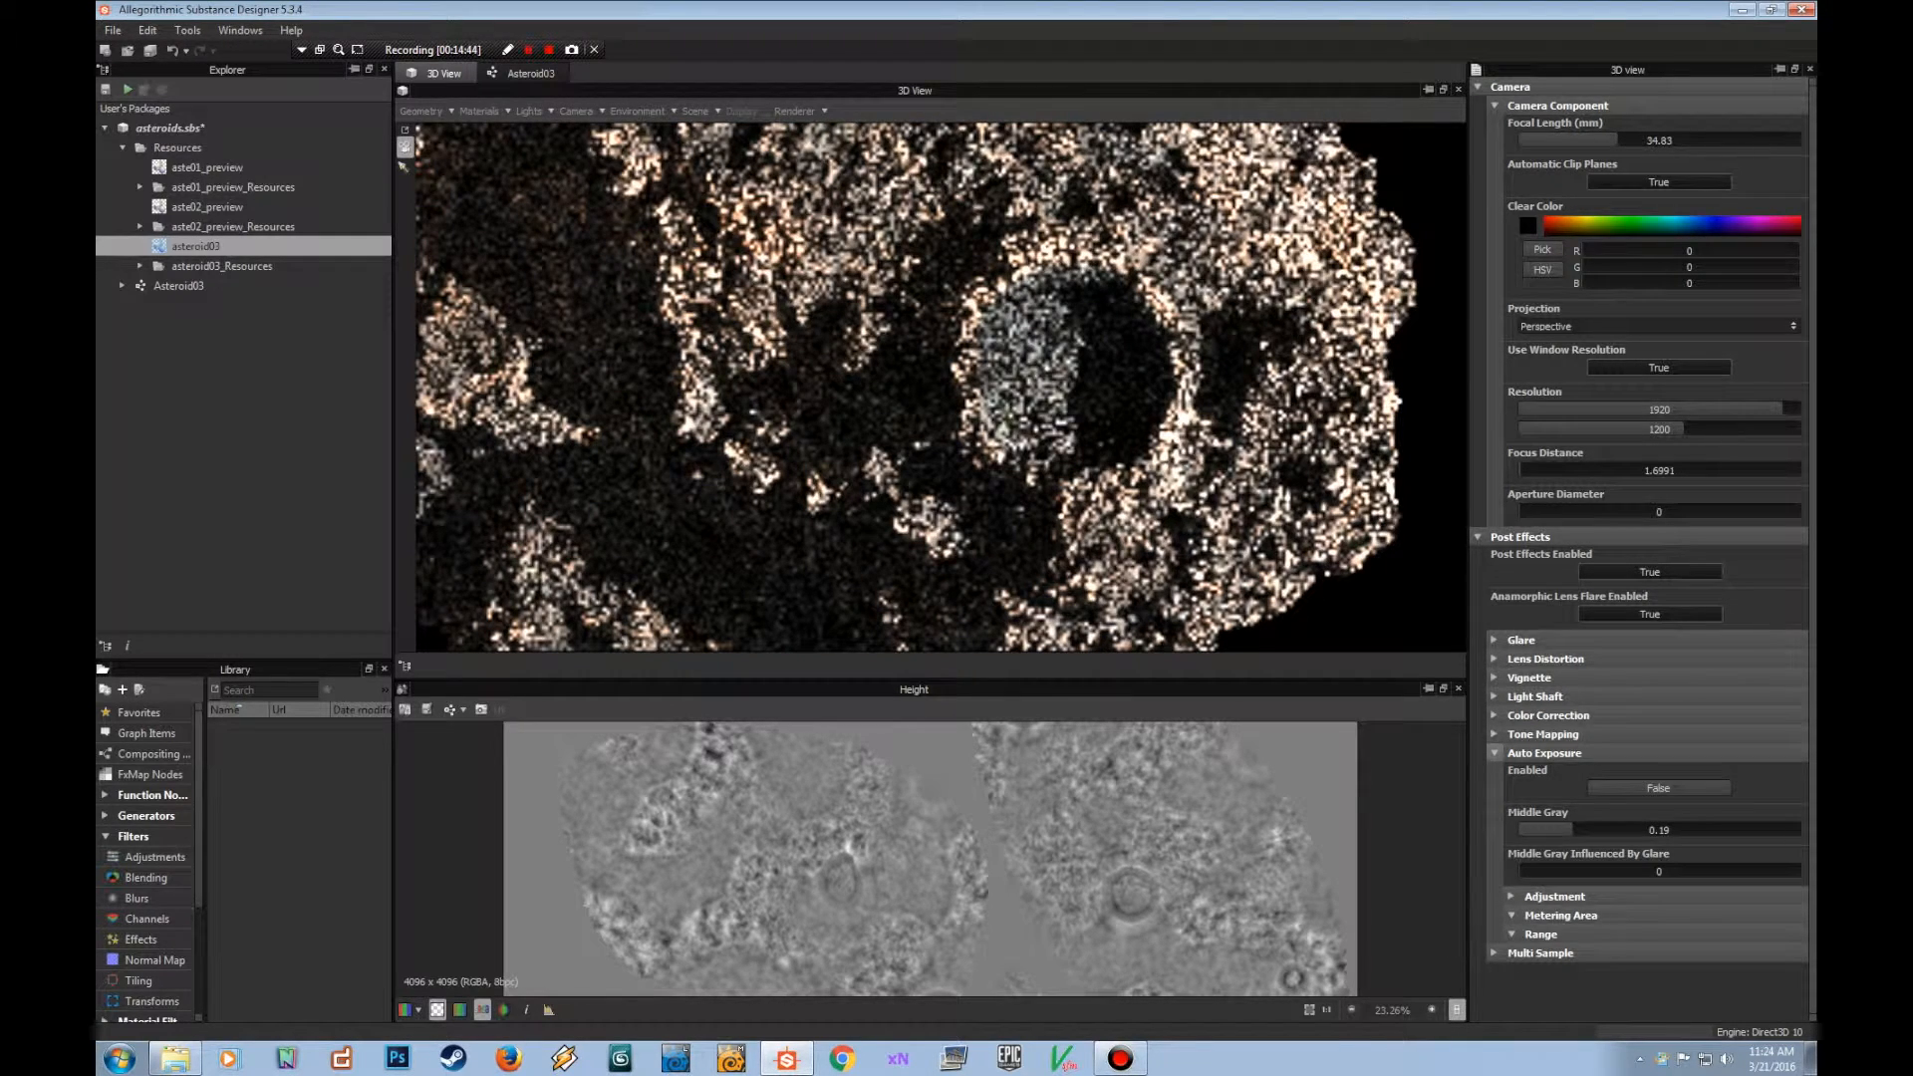
left_click(1494, 753)
Raise the Multi Sample quality to 4 and turn on Multi Mode, checking the effect on the asteroid render.
left_click(1494, 772)
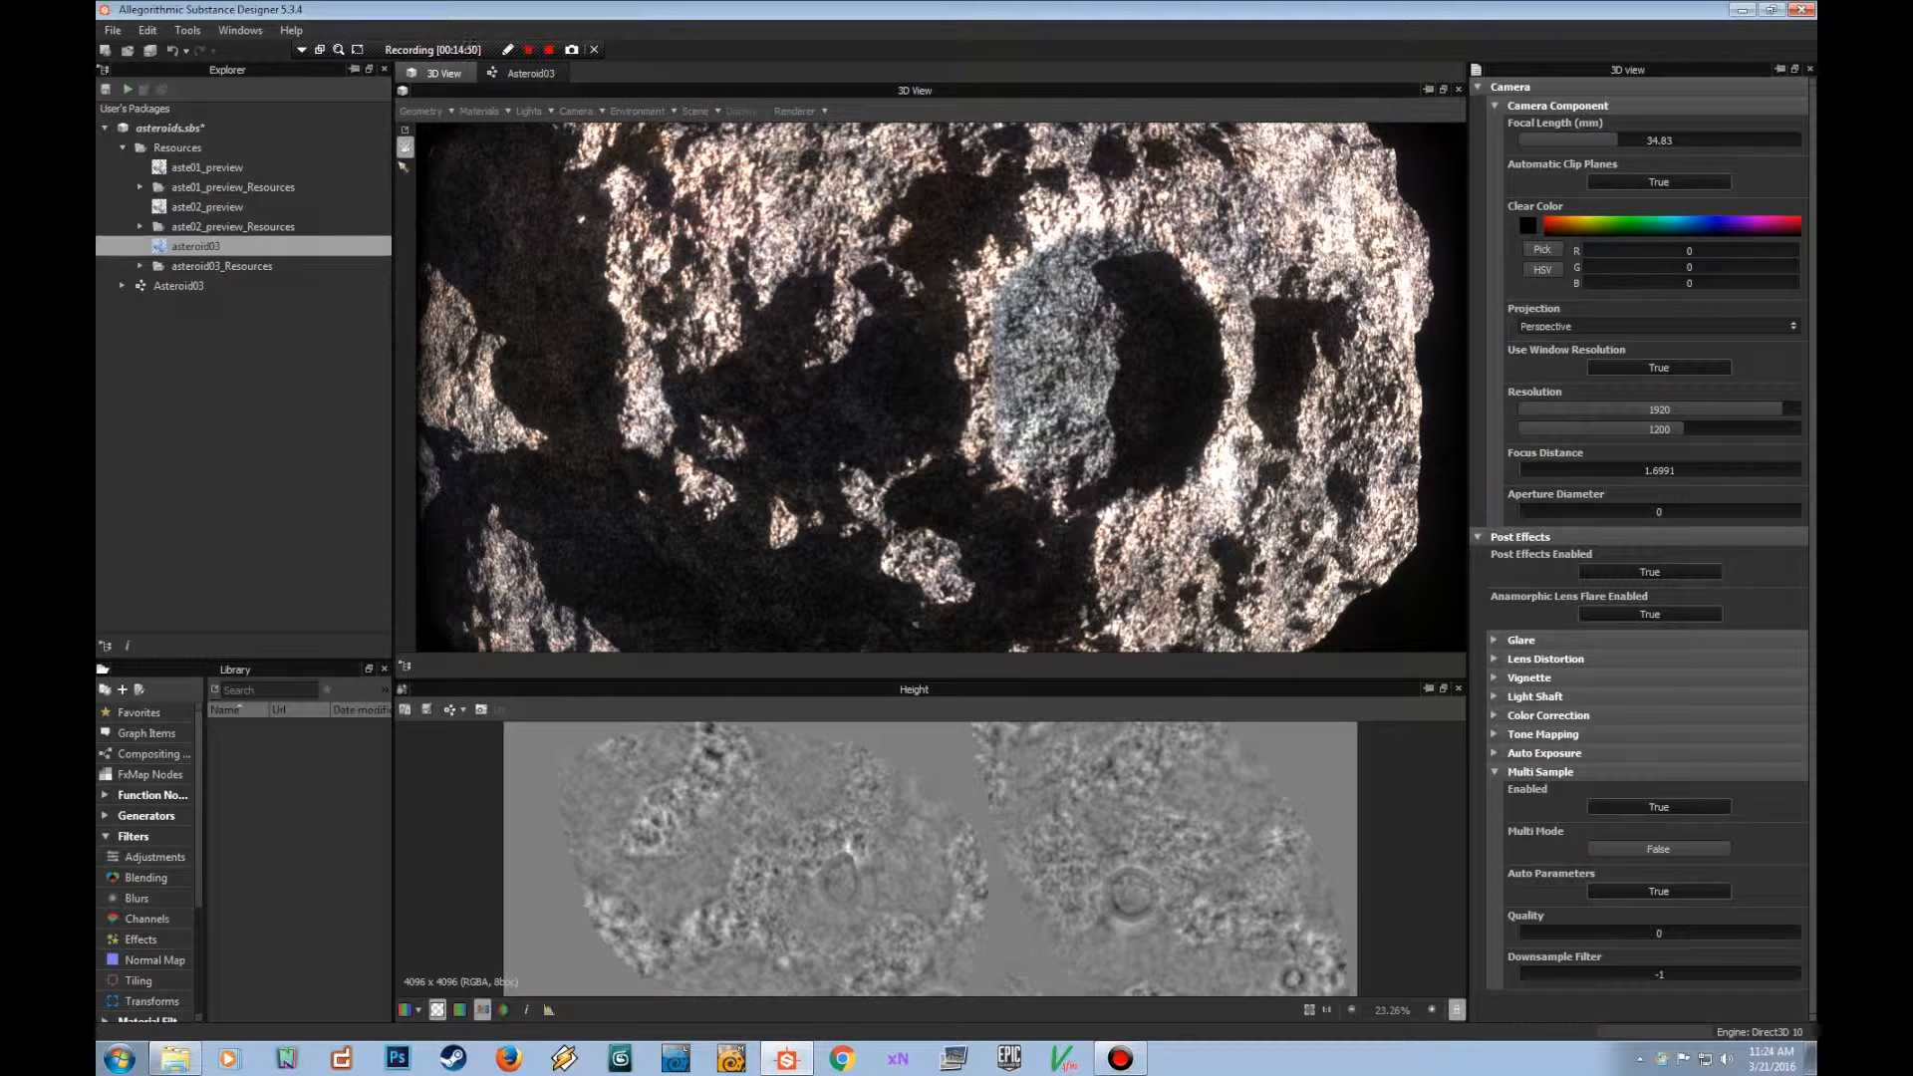
left_click(1554, 933)
left_click_drag(1555, 933, 1590, 933)
left_click(1658, 849)
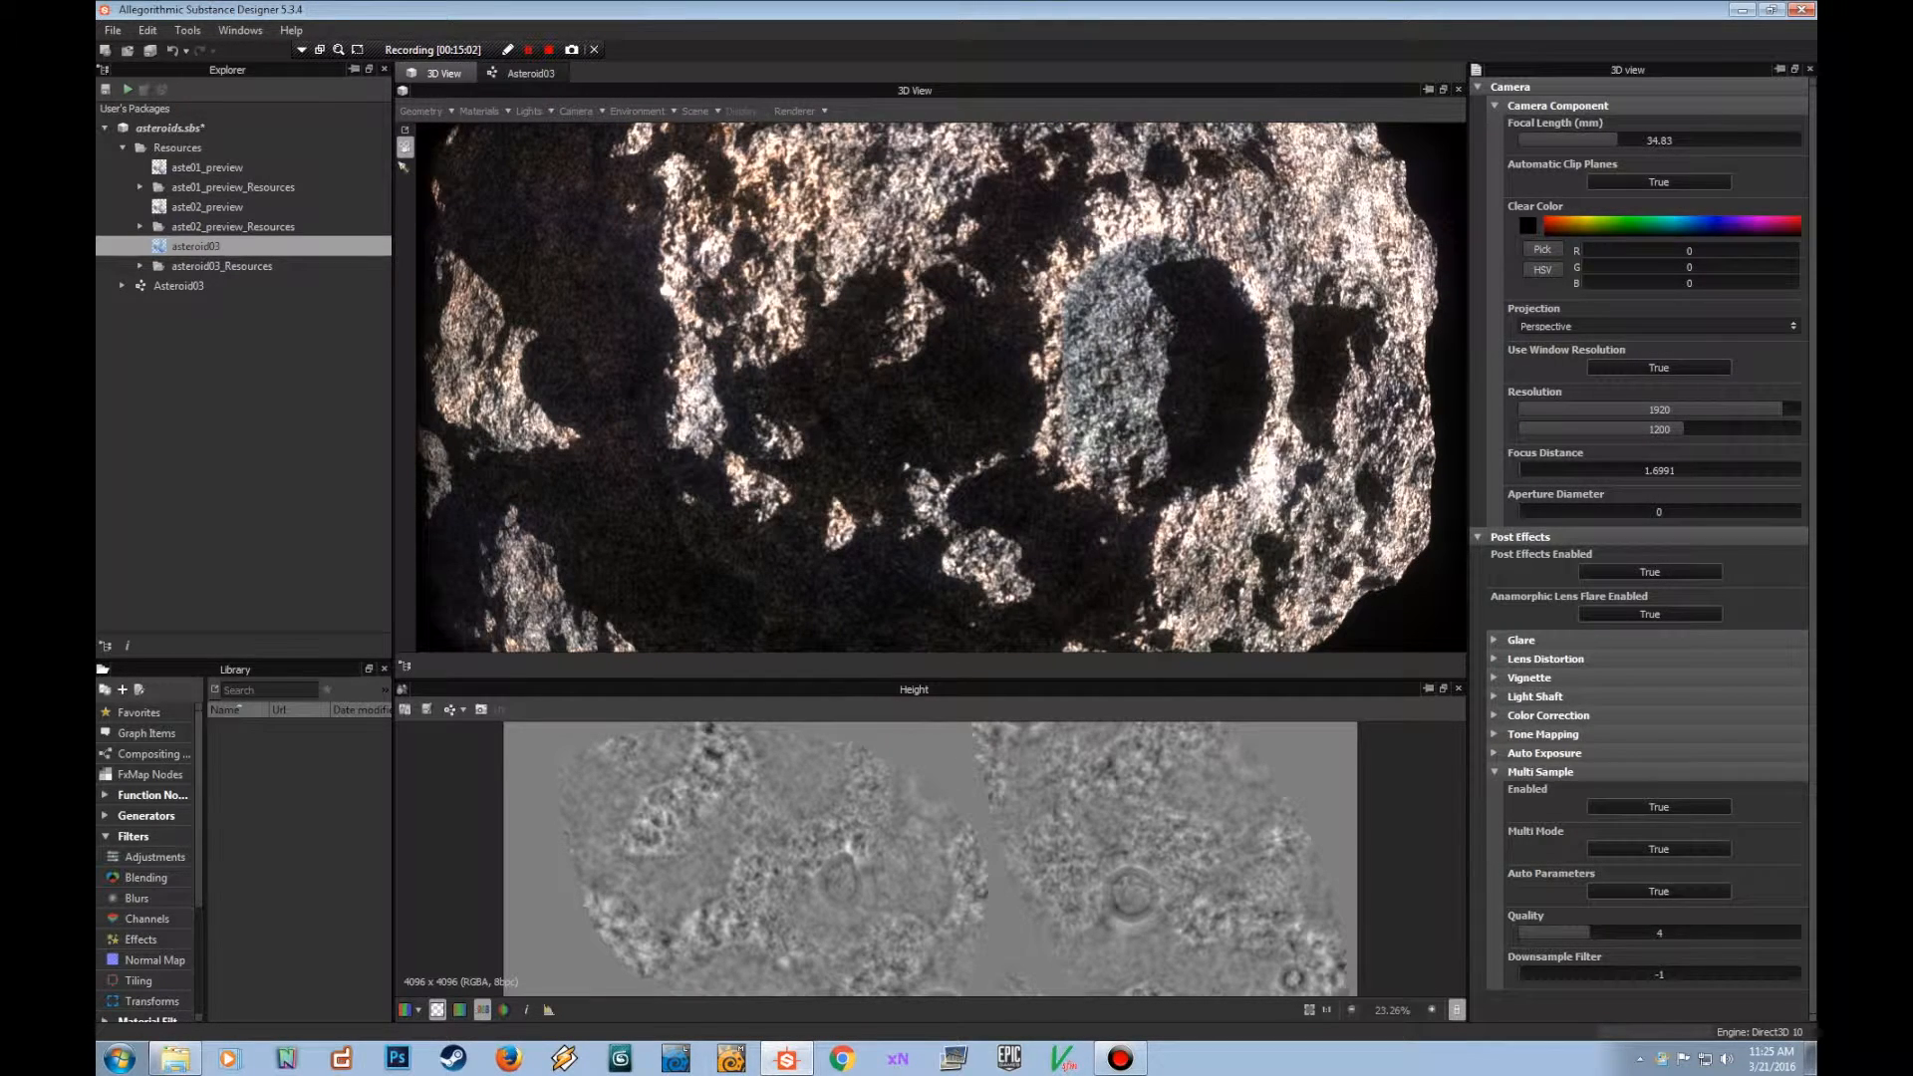
left_click_drag(996, 399, 938, 394)
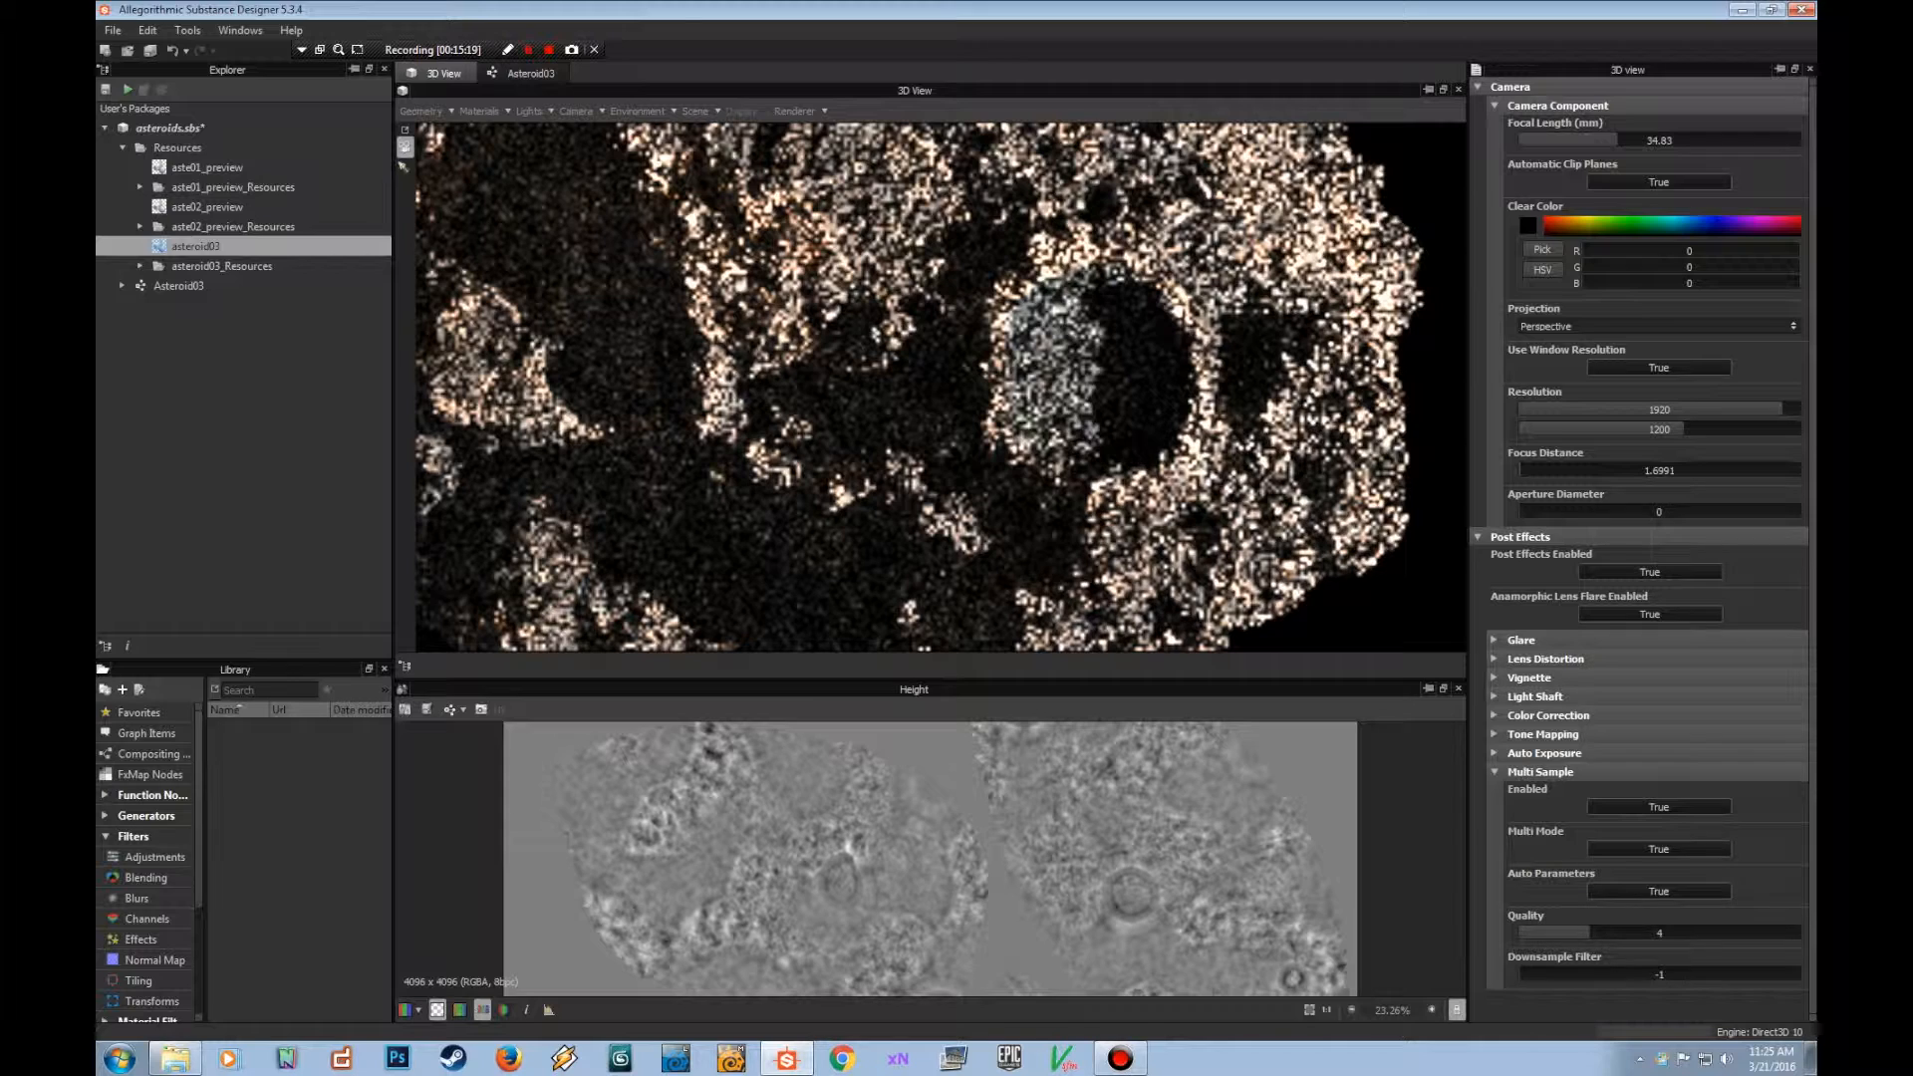
left_click_drag(937, 389, 981, 363)
left_click(1494, 772)
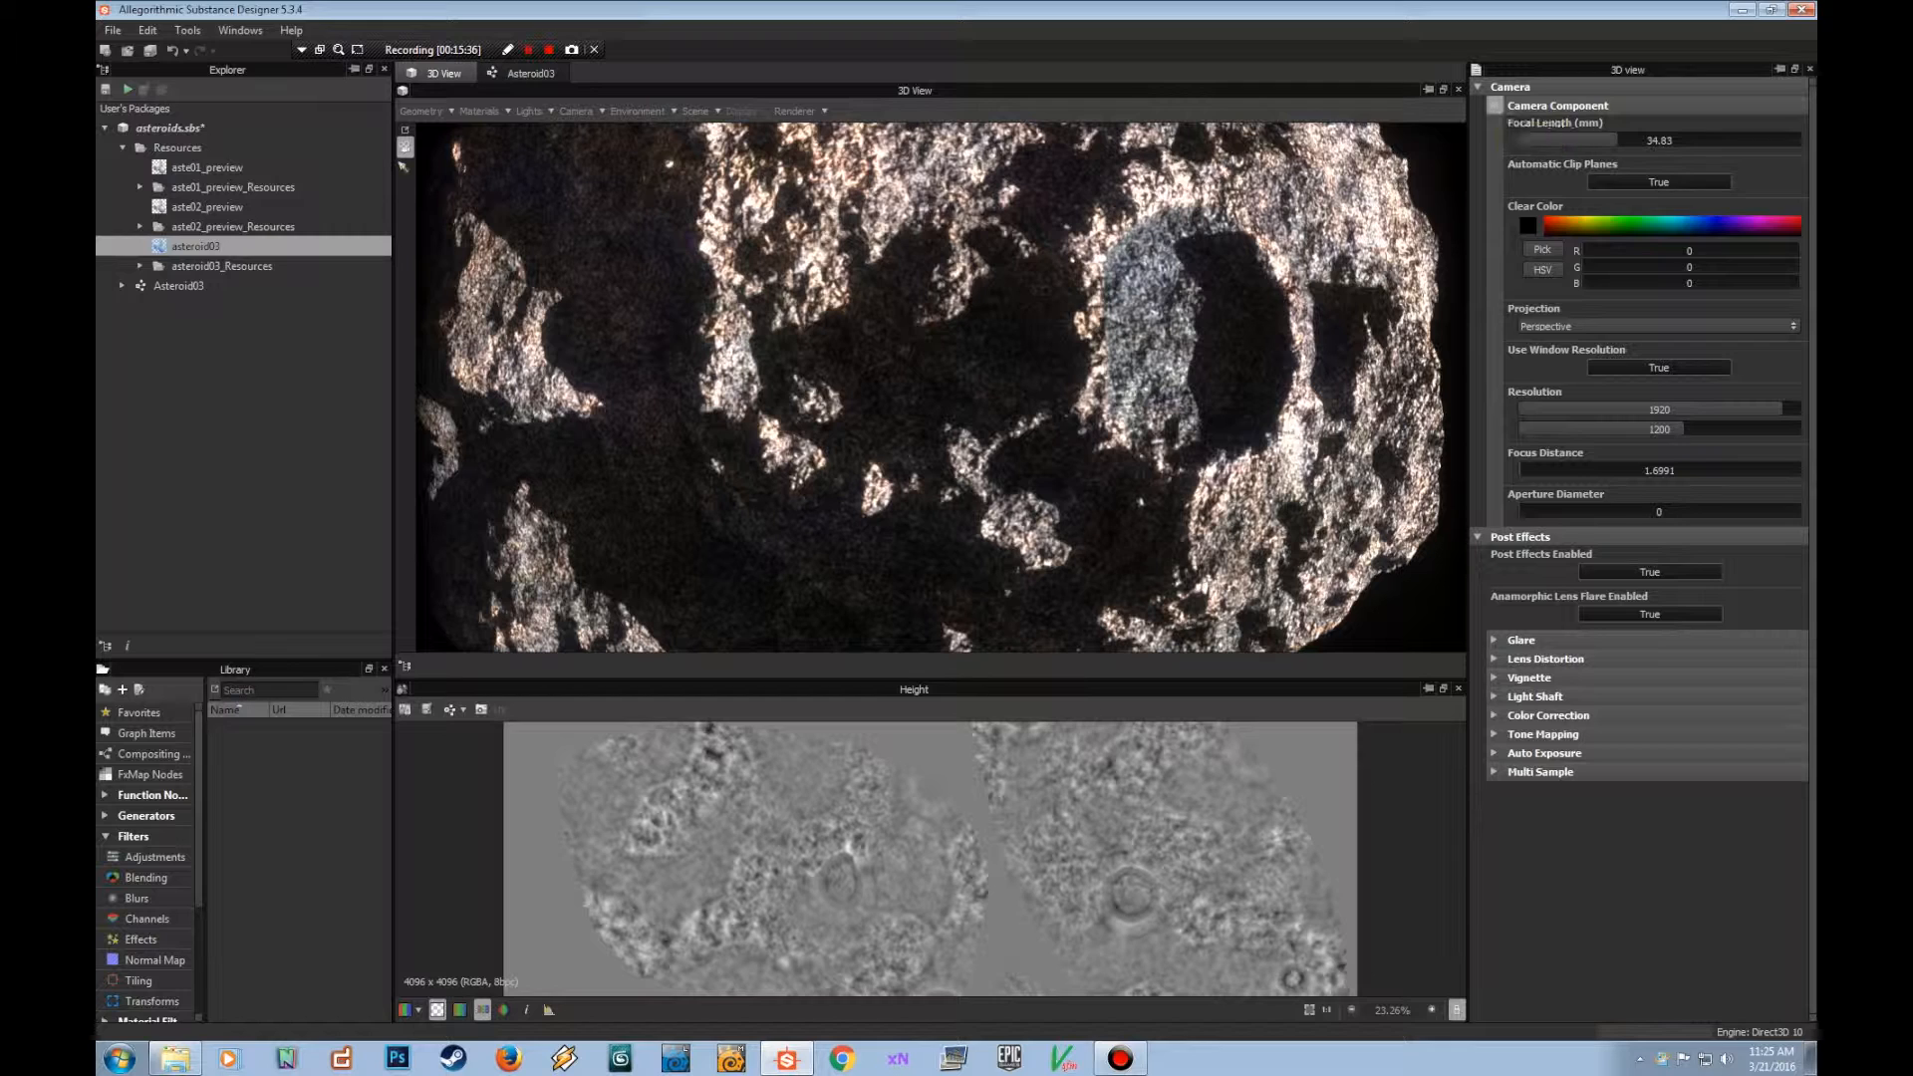
Open the renderer's progressive rendering settings and enlarge the 3D view by shrinking the Height view.
left_click(1494, 105)
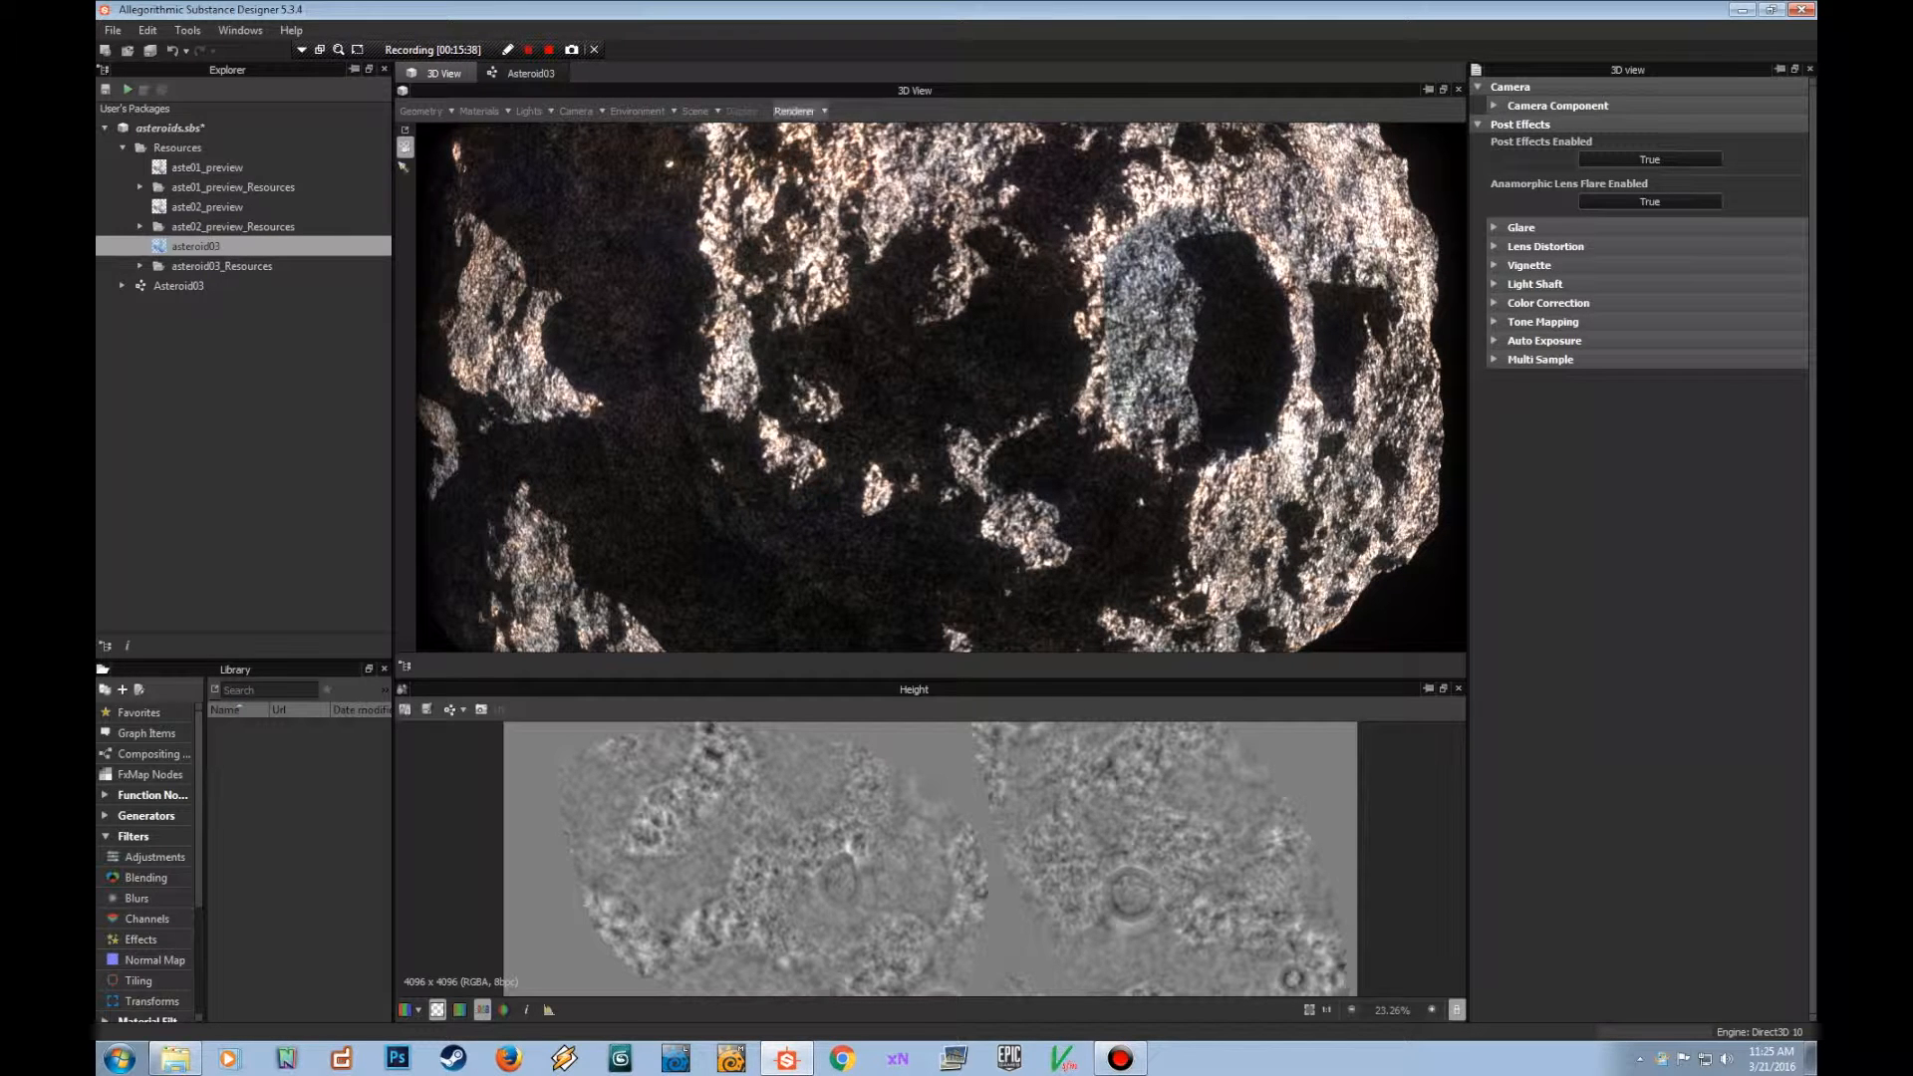
left_click(795, 111)
left_click(805, 133)
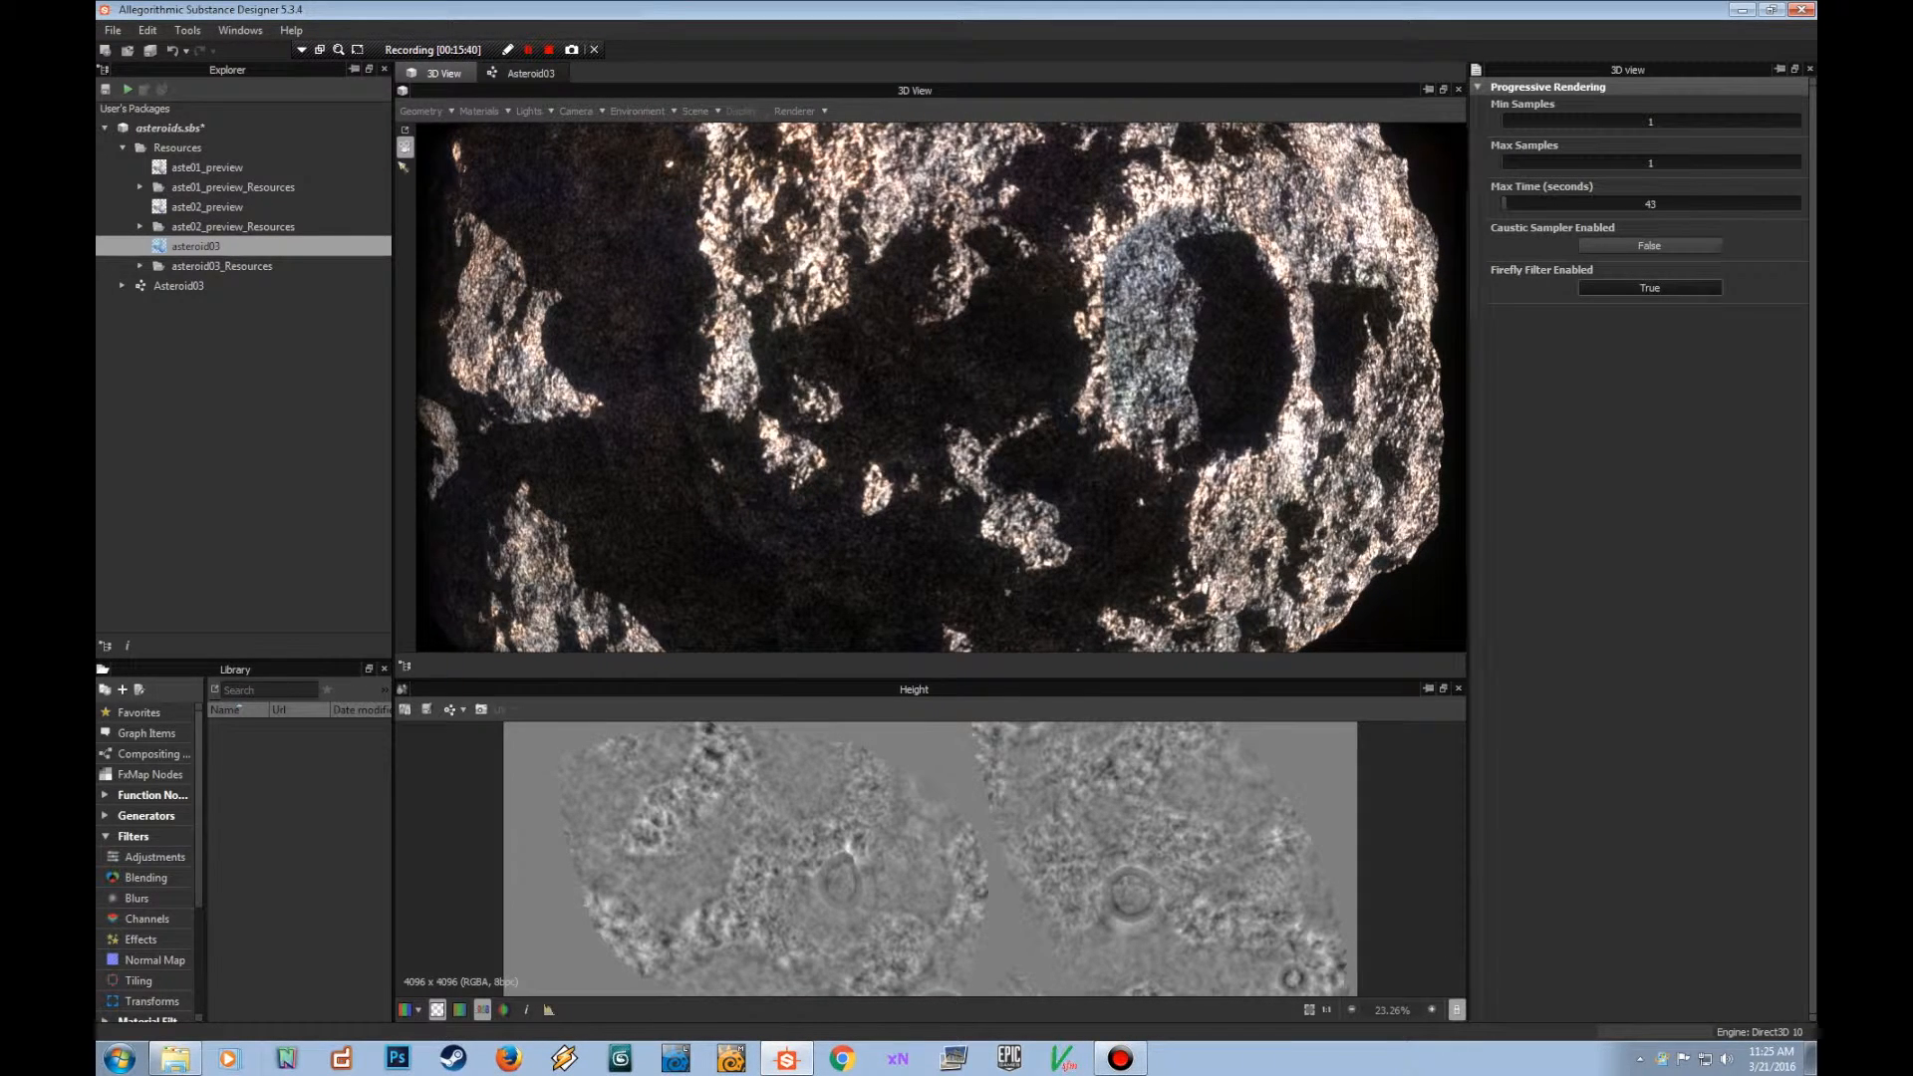
scroll(941, 387, "down", 3)
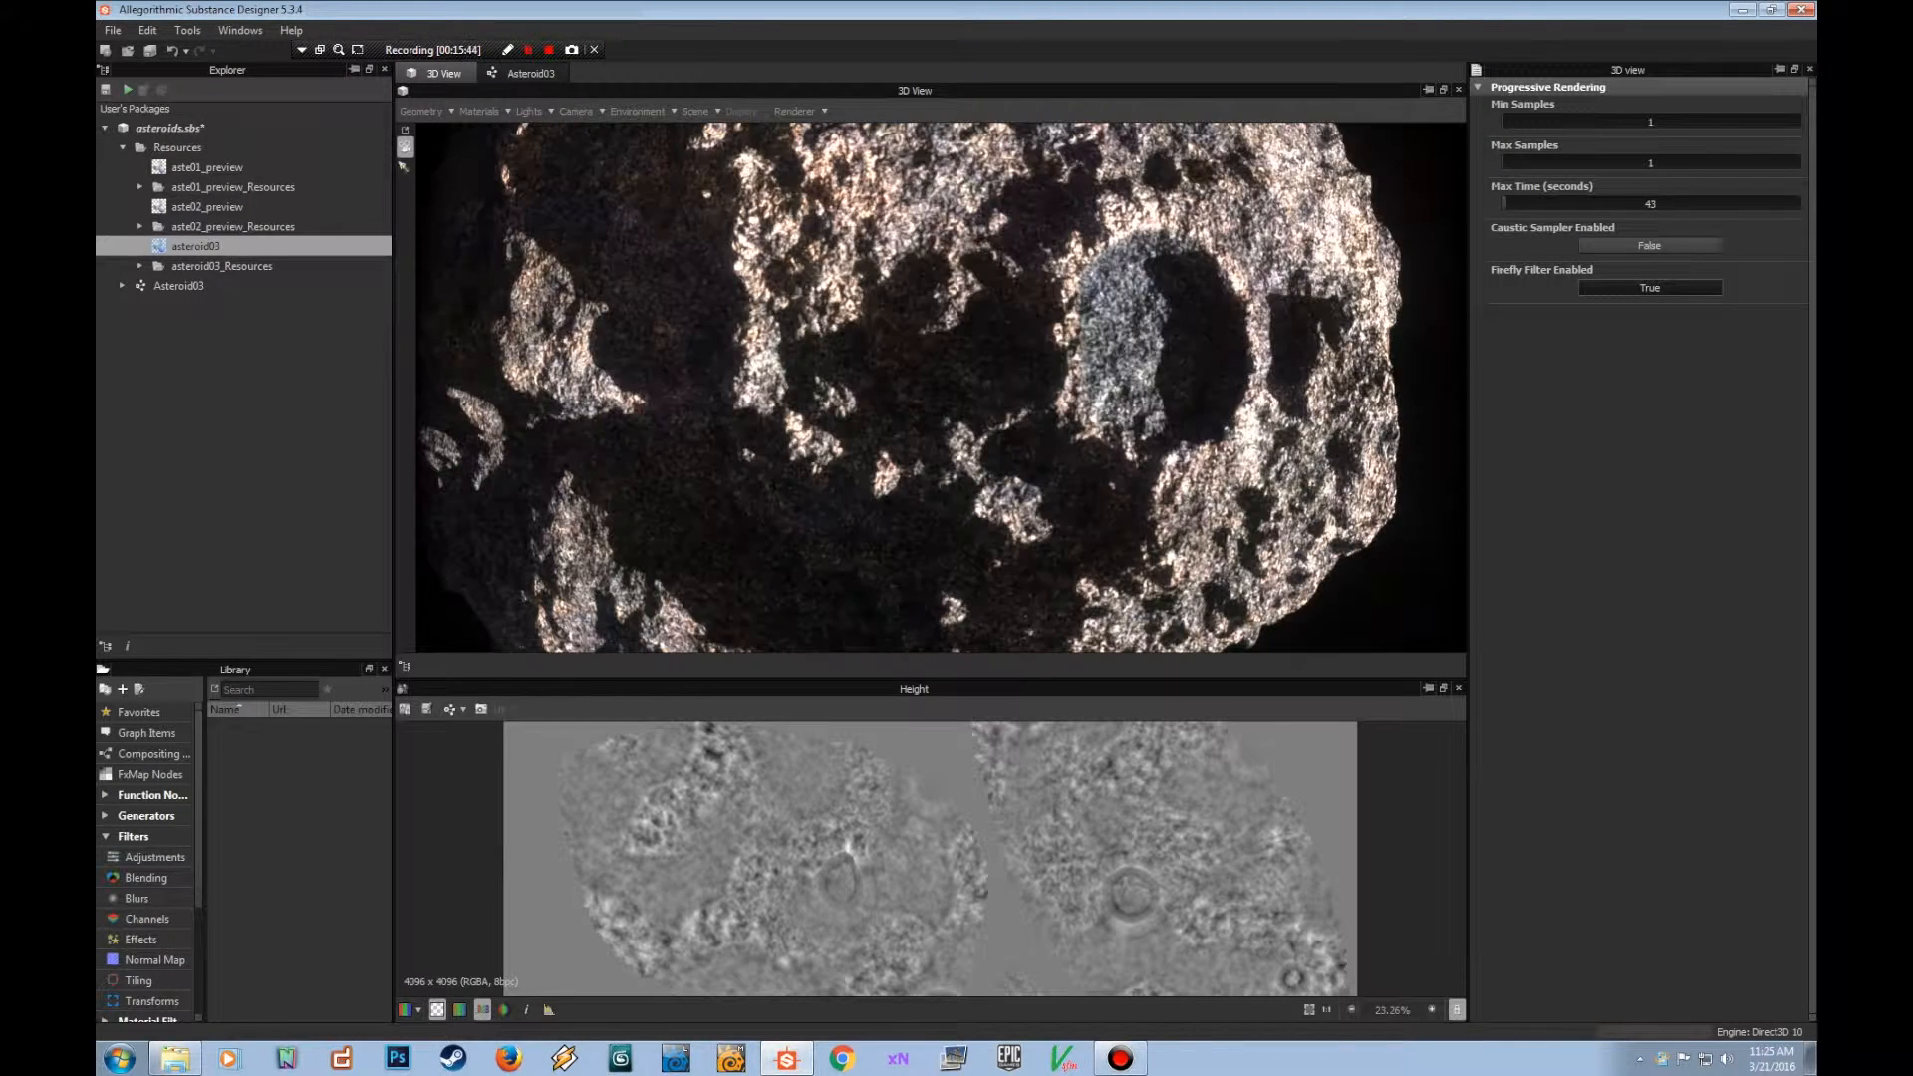
left_click_drag(941, 387, 907, 388, "alt")
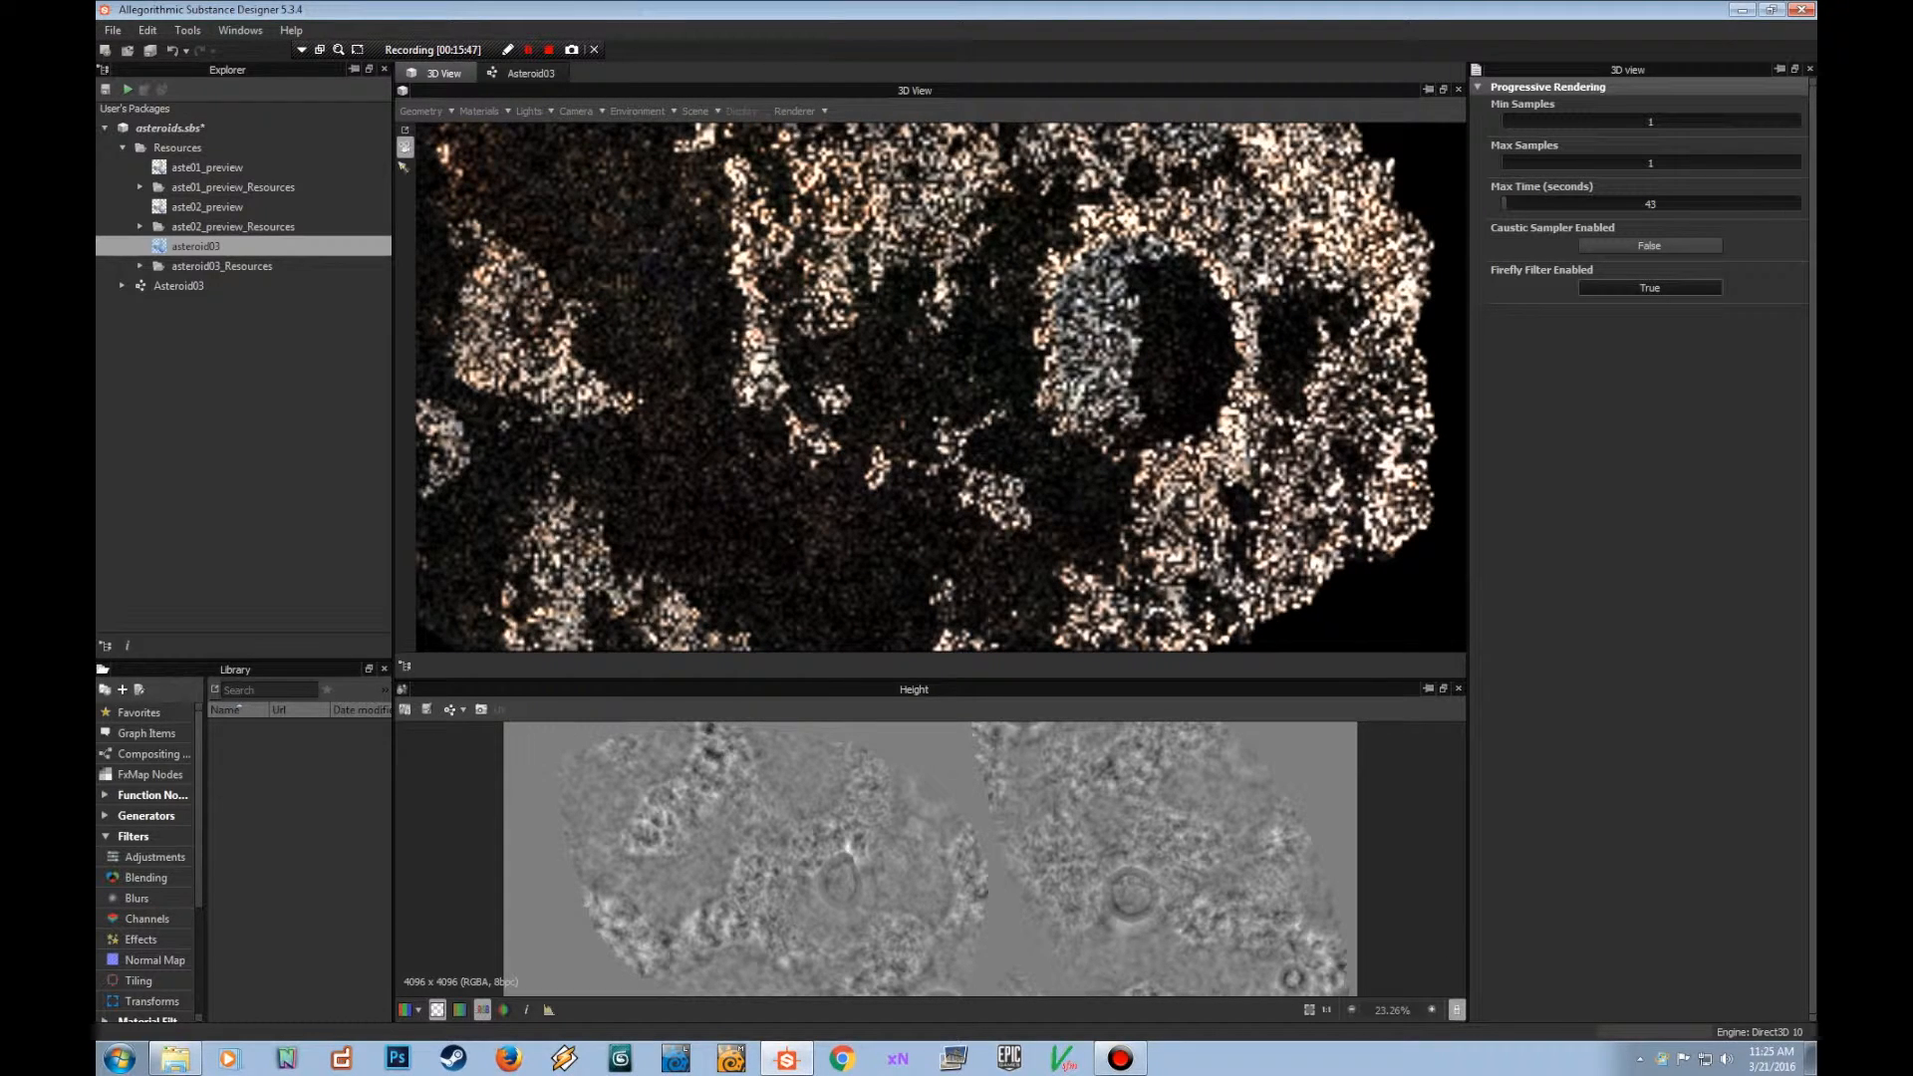
left_click_drag(930, 679, 931, 795)
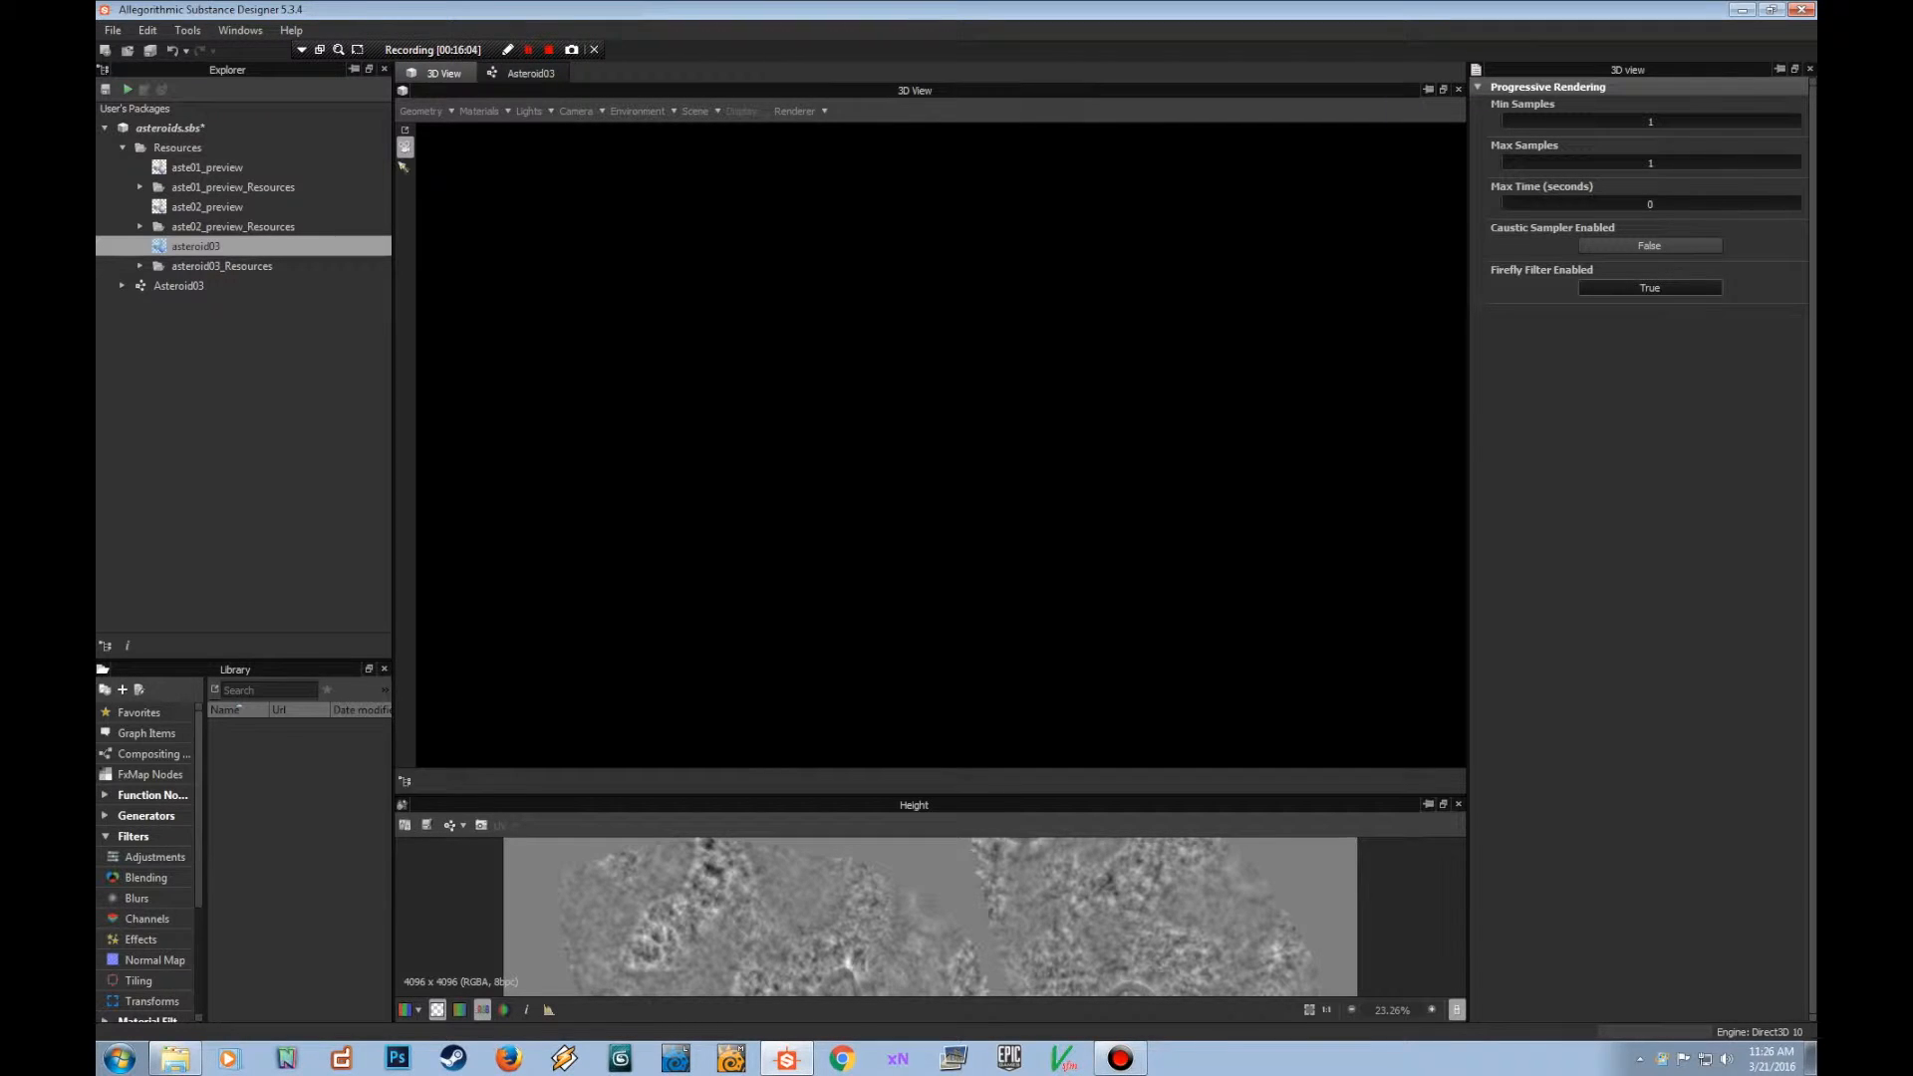
left_click(795, 111)
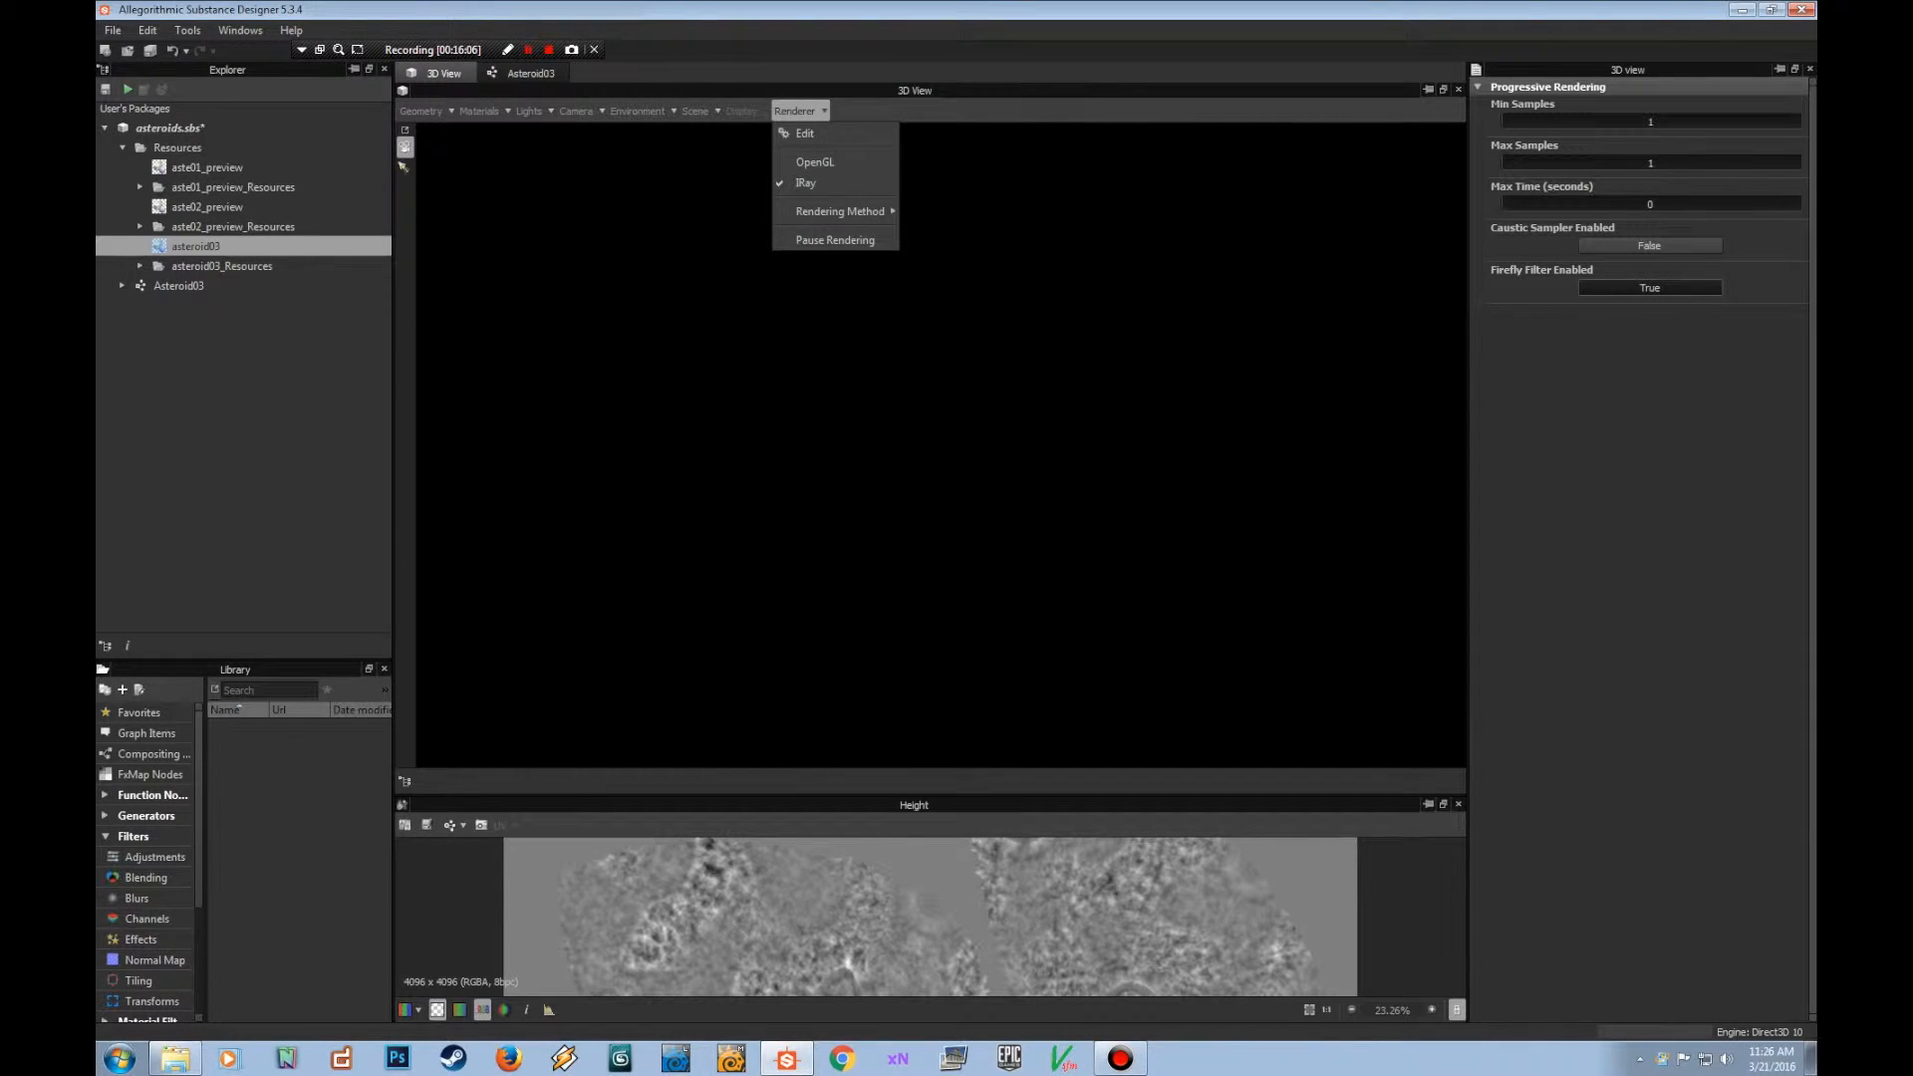
left_click(479, 110)
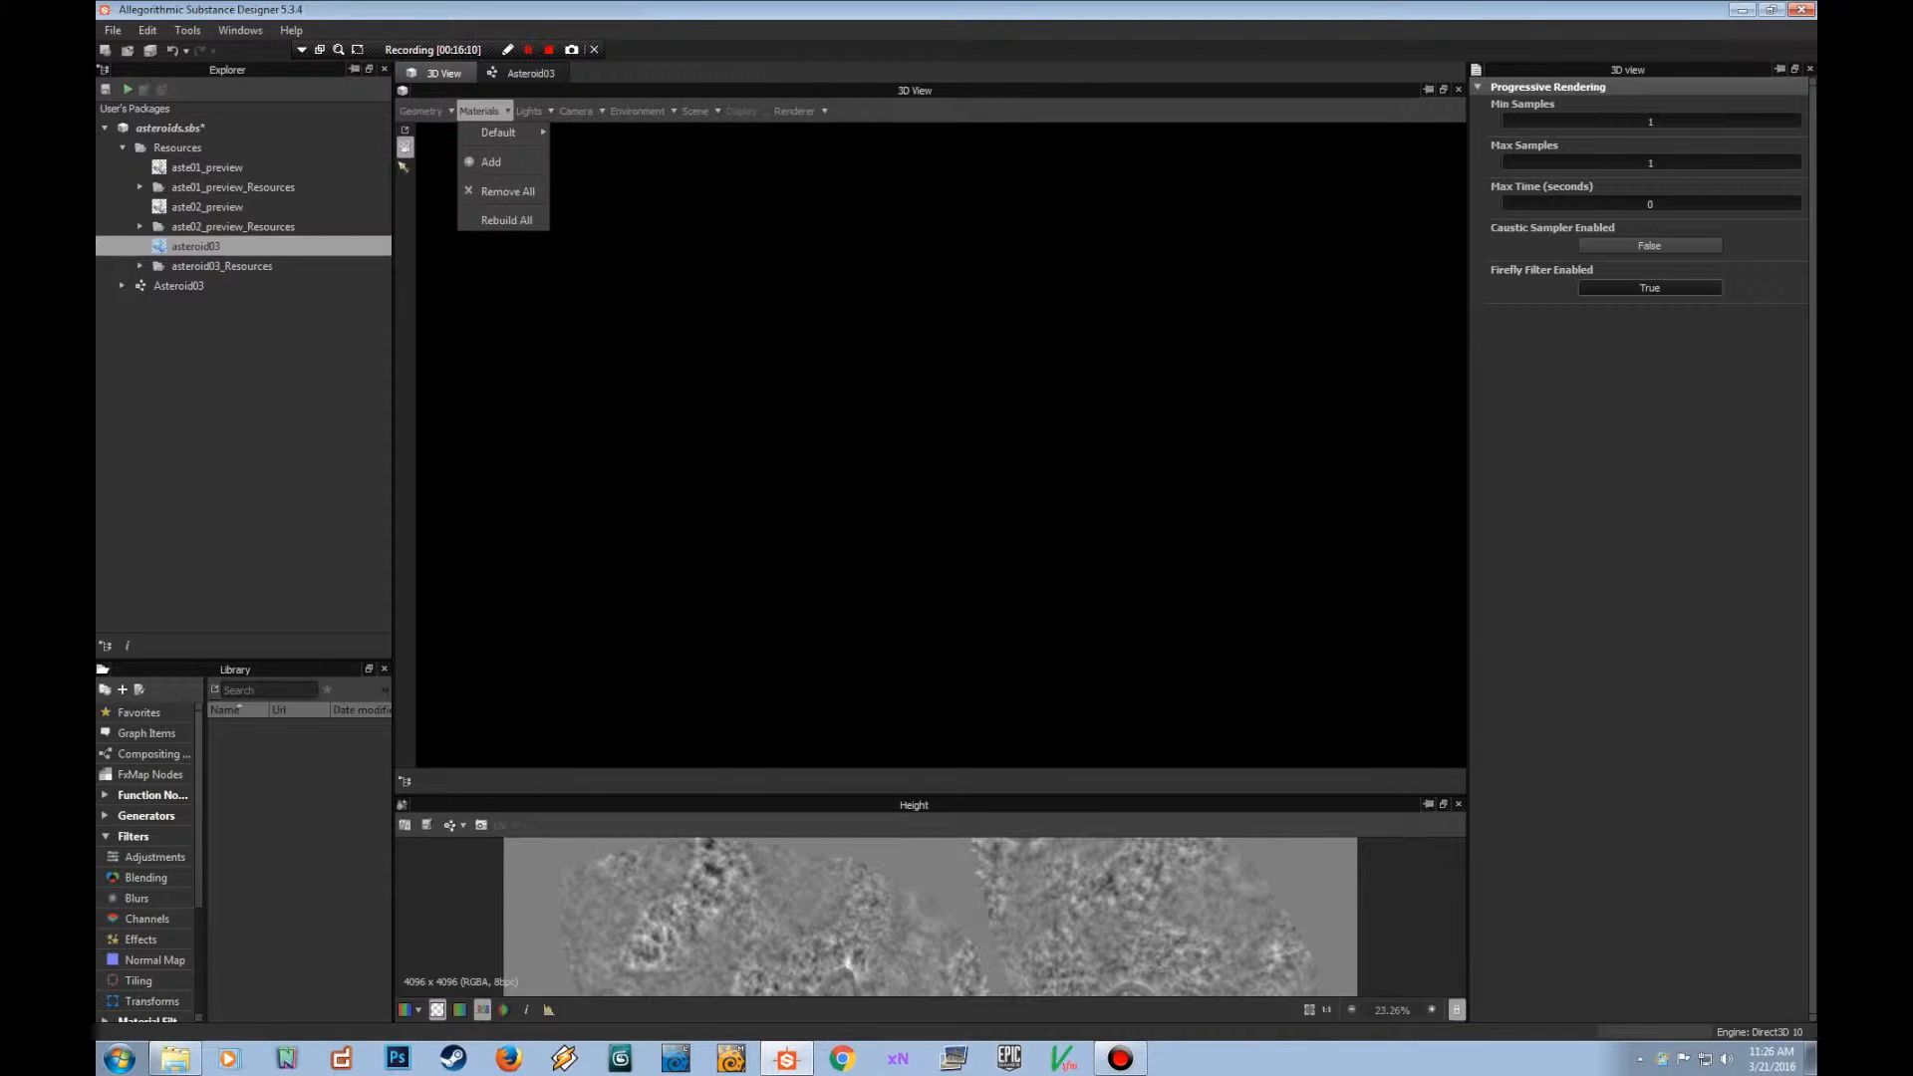
mouse_move(498, 132)
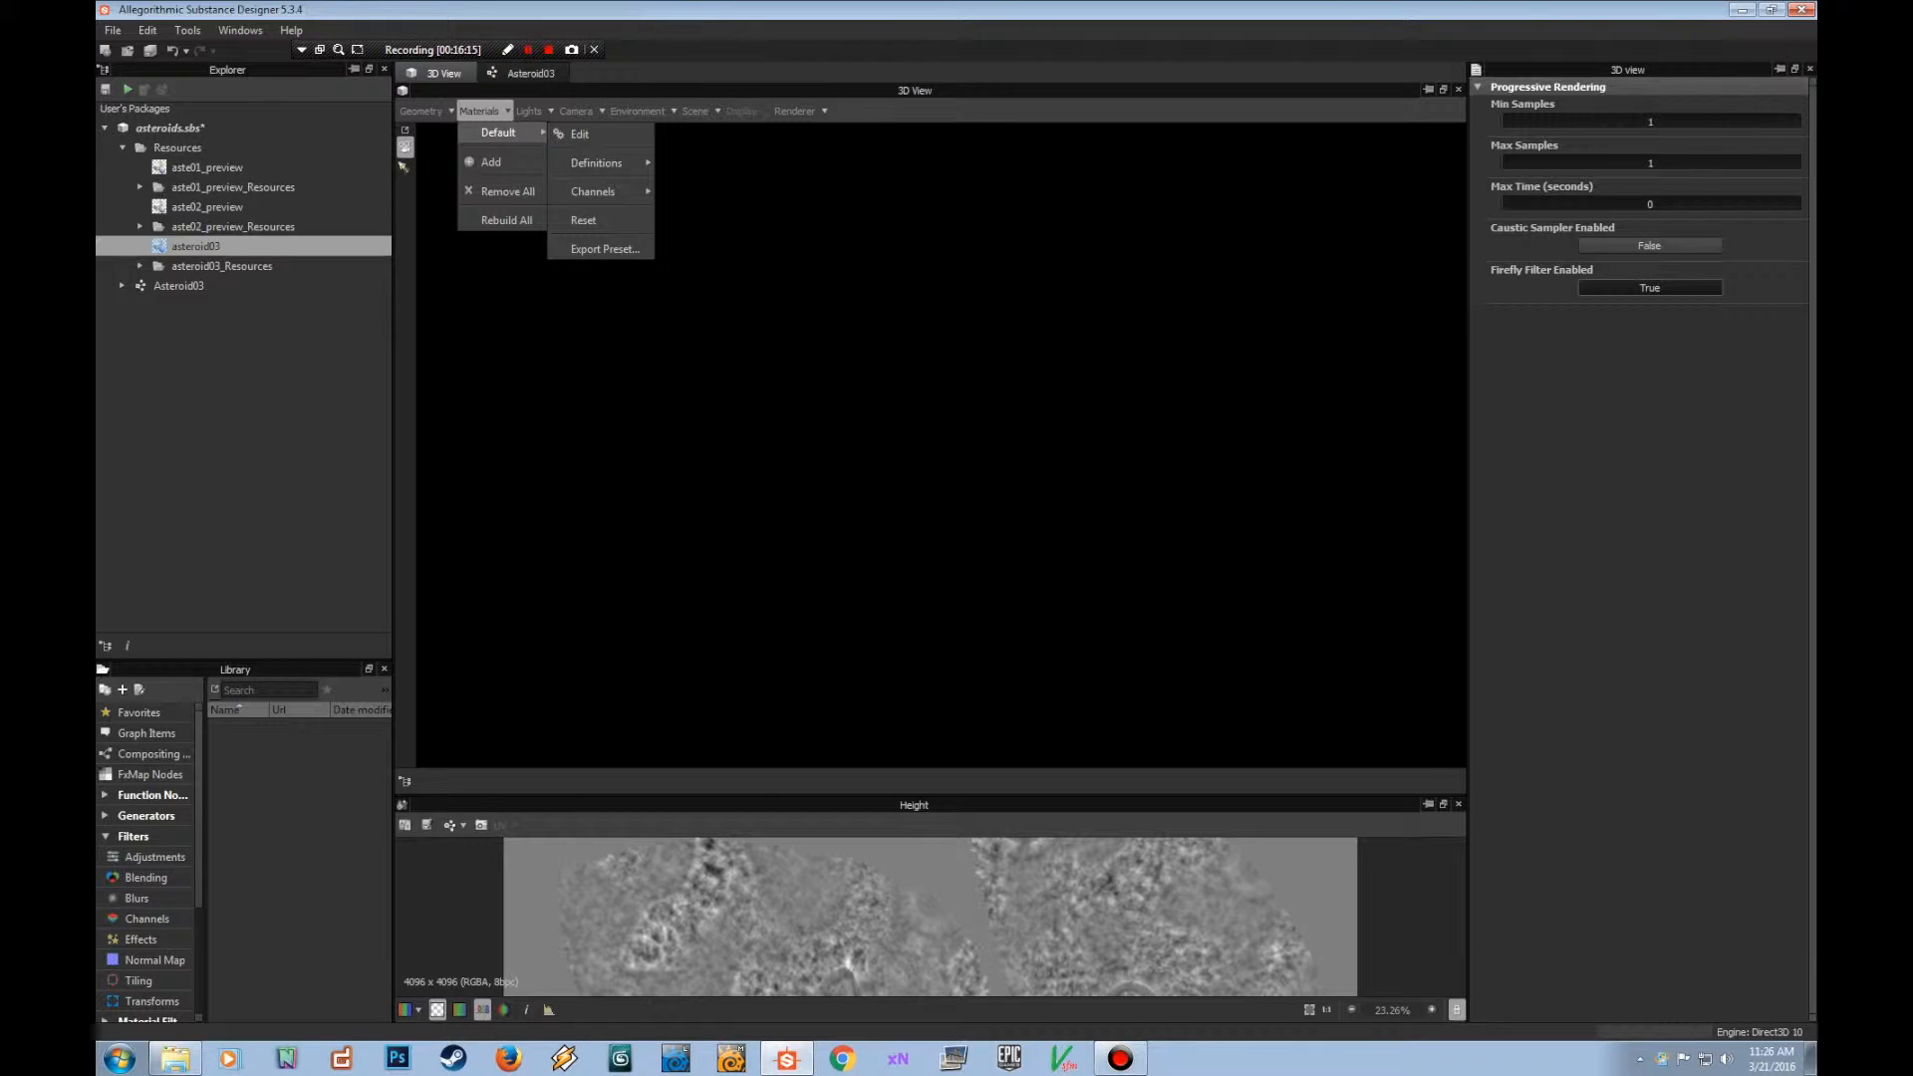
left_click(637, 110)
left_click(695, 111)
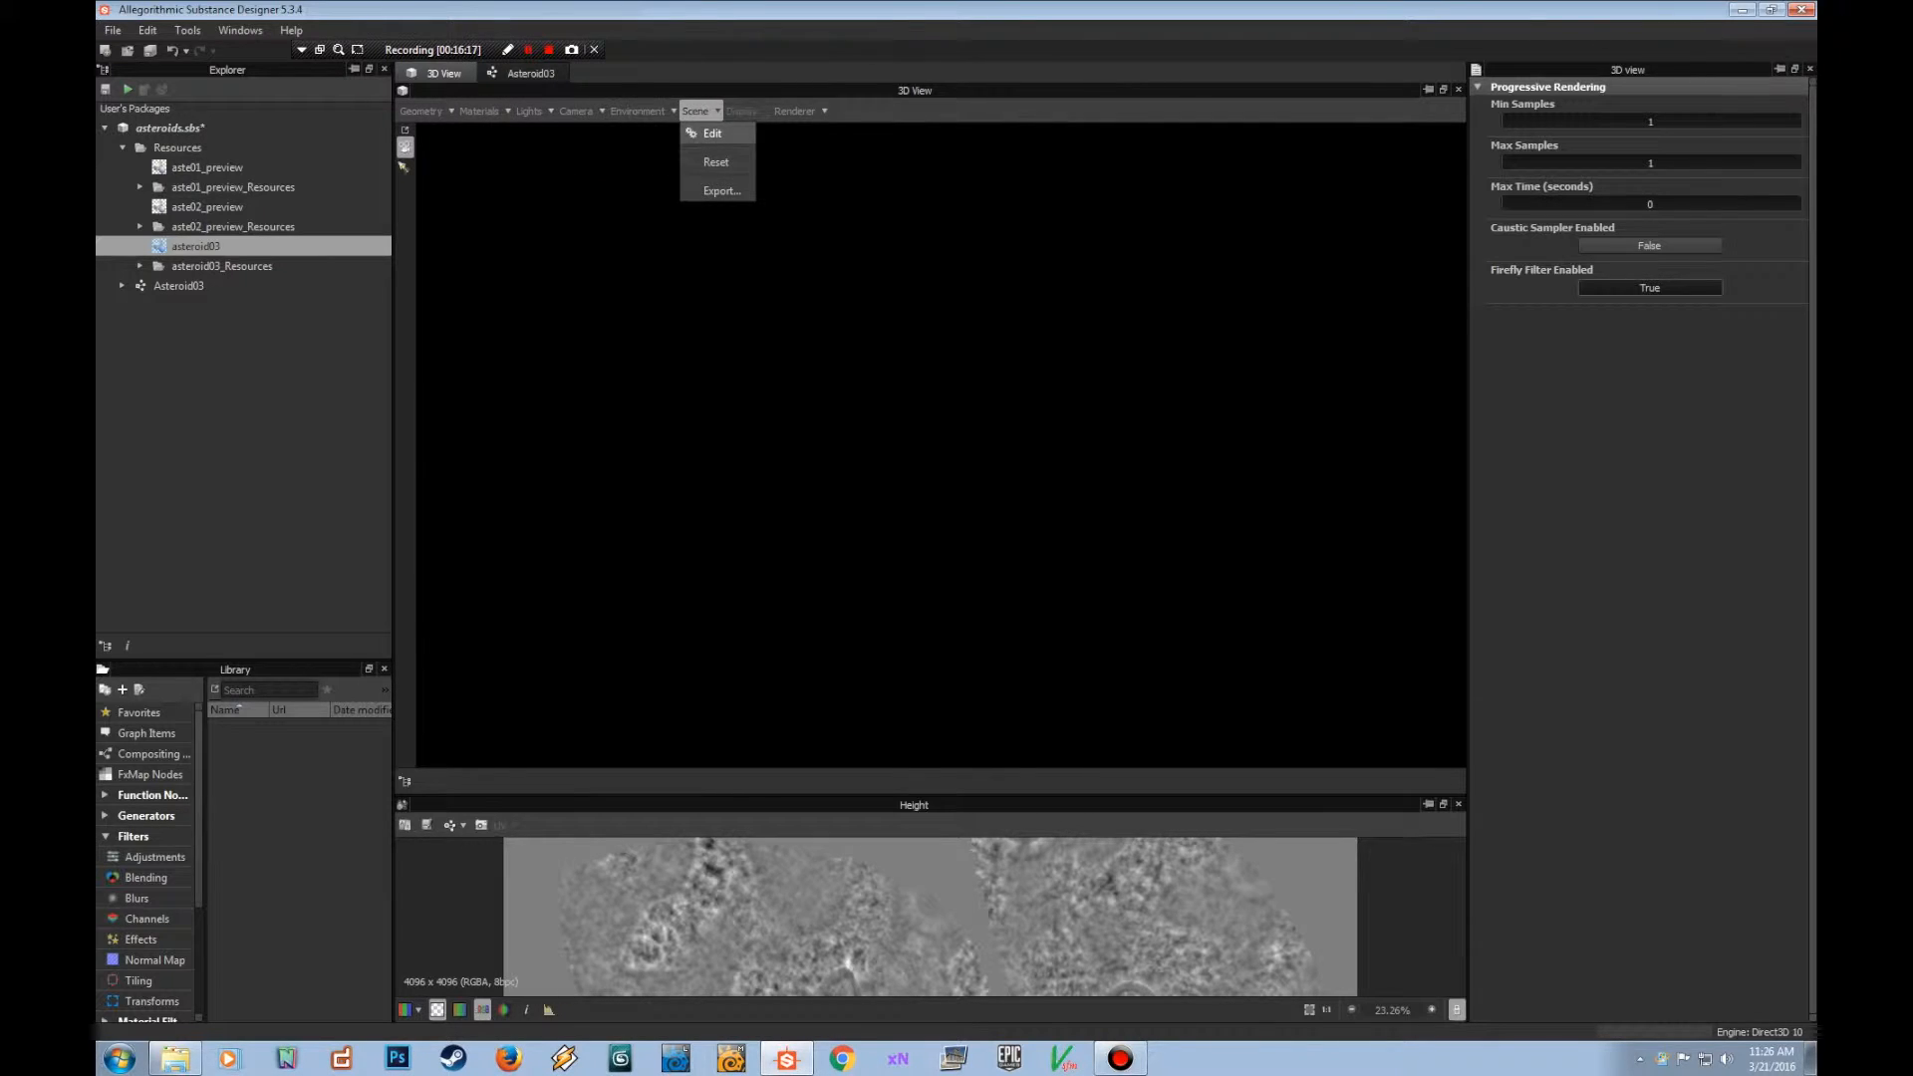
Turn off Multi Mode in the camera's Multi Sample post effect and disable Lens Distortion.
left_click(577, 111)
left_click(590, 131)
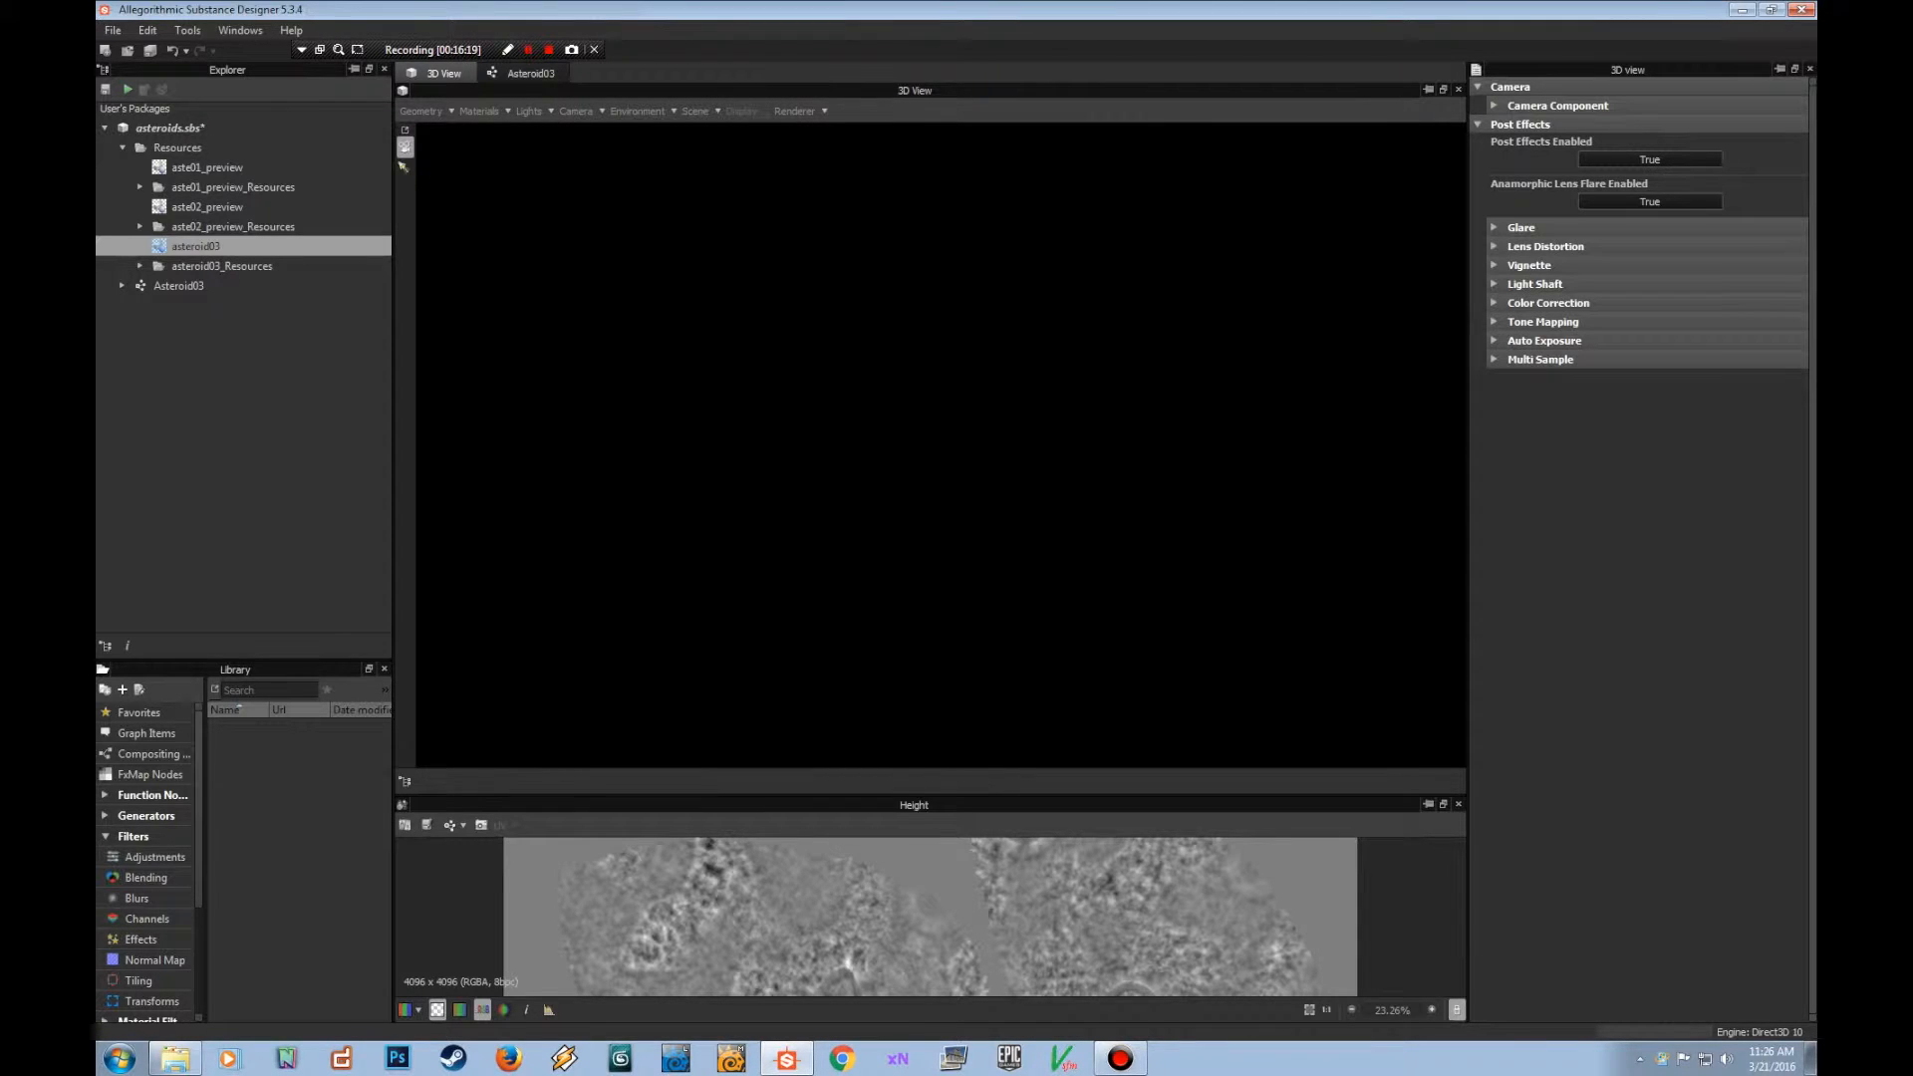
left_click(1494, 322)
left_click(1494, 321)
left_click(1494, 302)
left_click(1494, 302)
left_click(1495, 359)
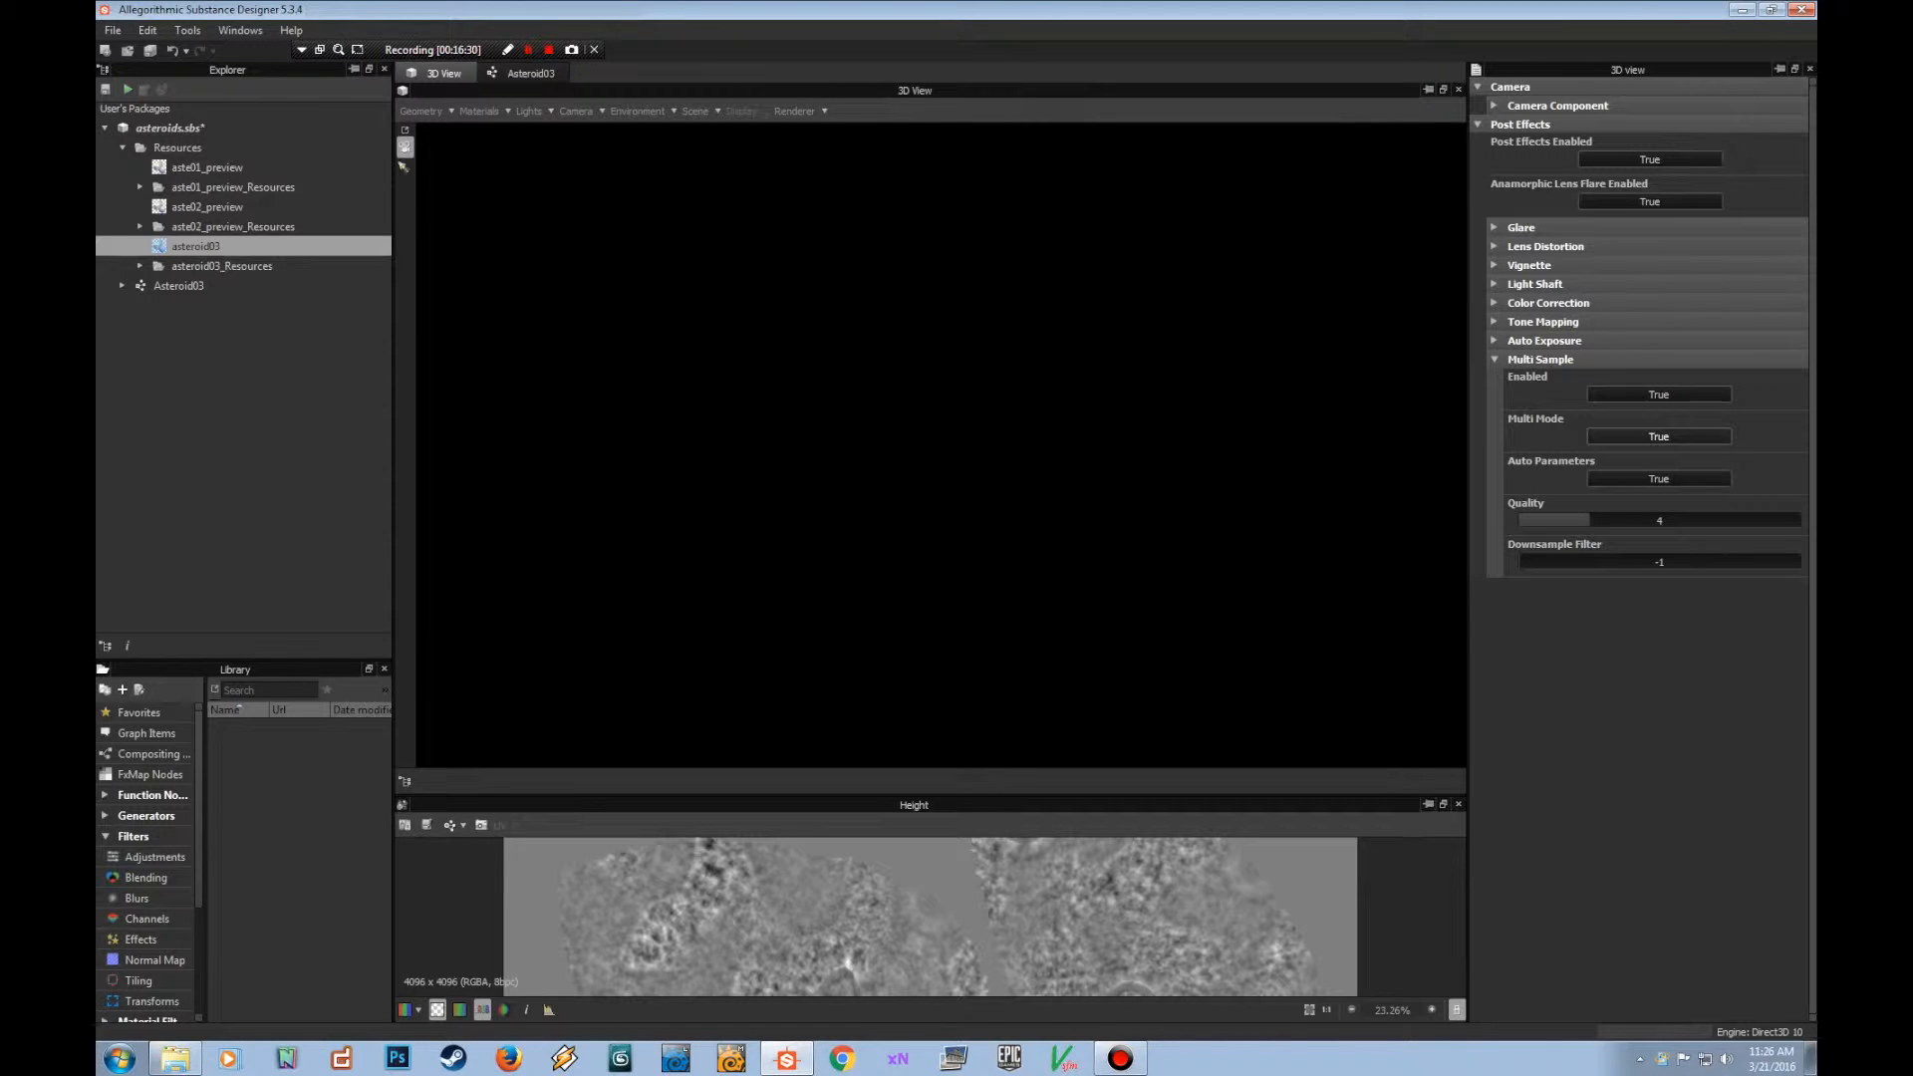
left_click(1658, 437)
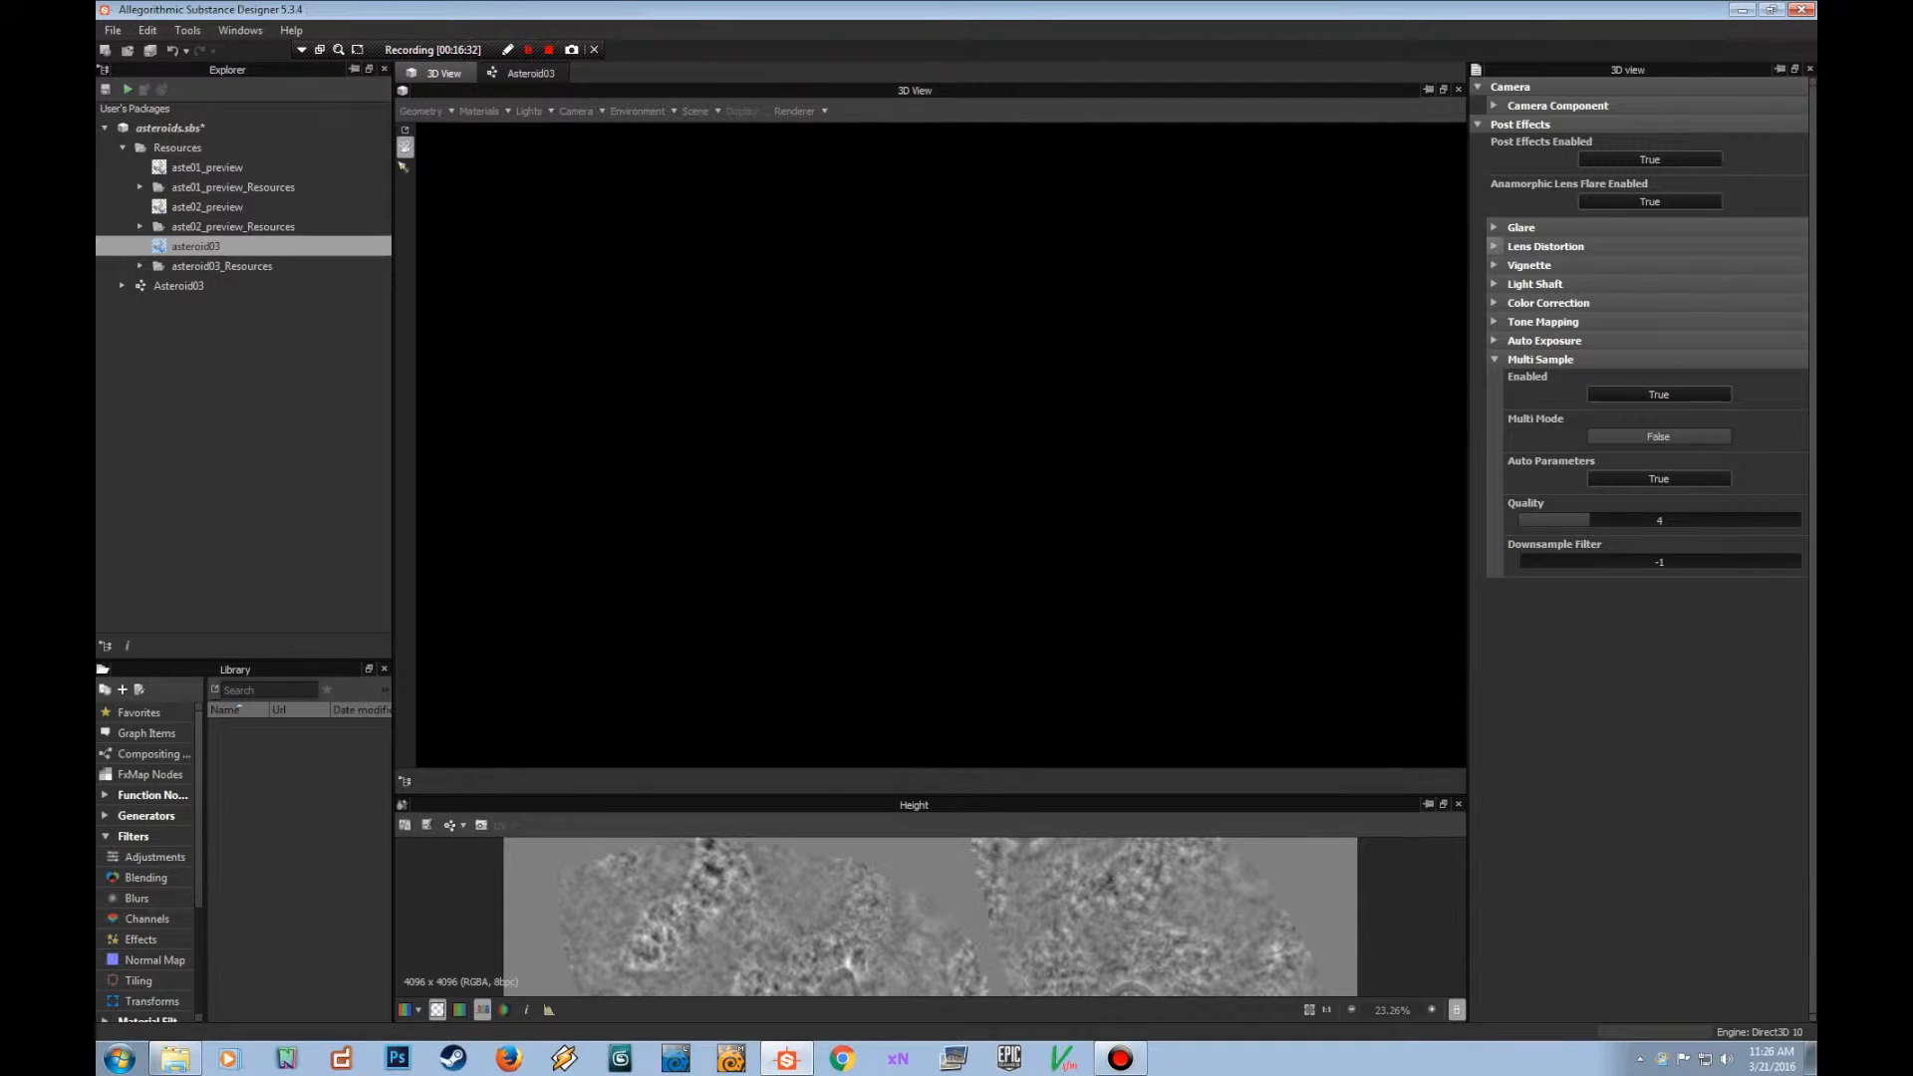
left_click(1494, 246)
left_click(1657, 281)
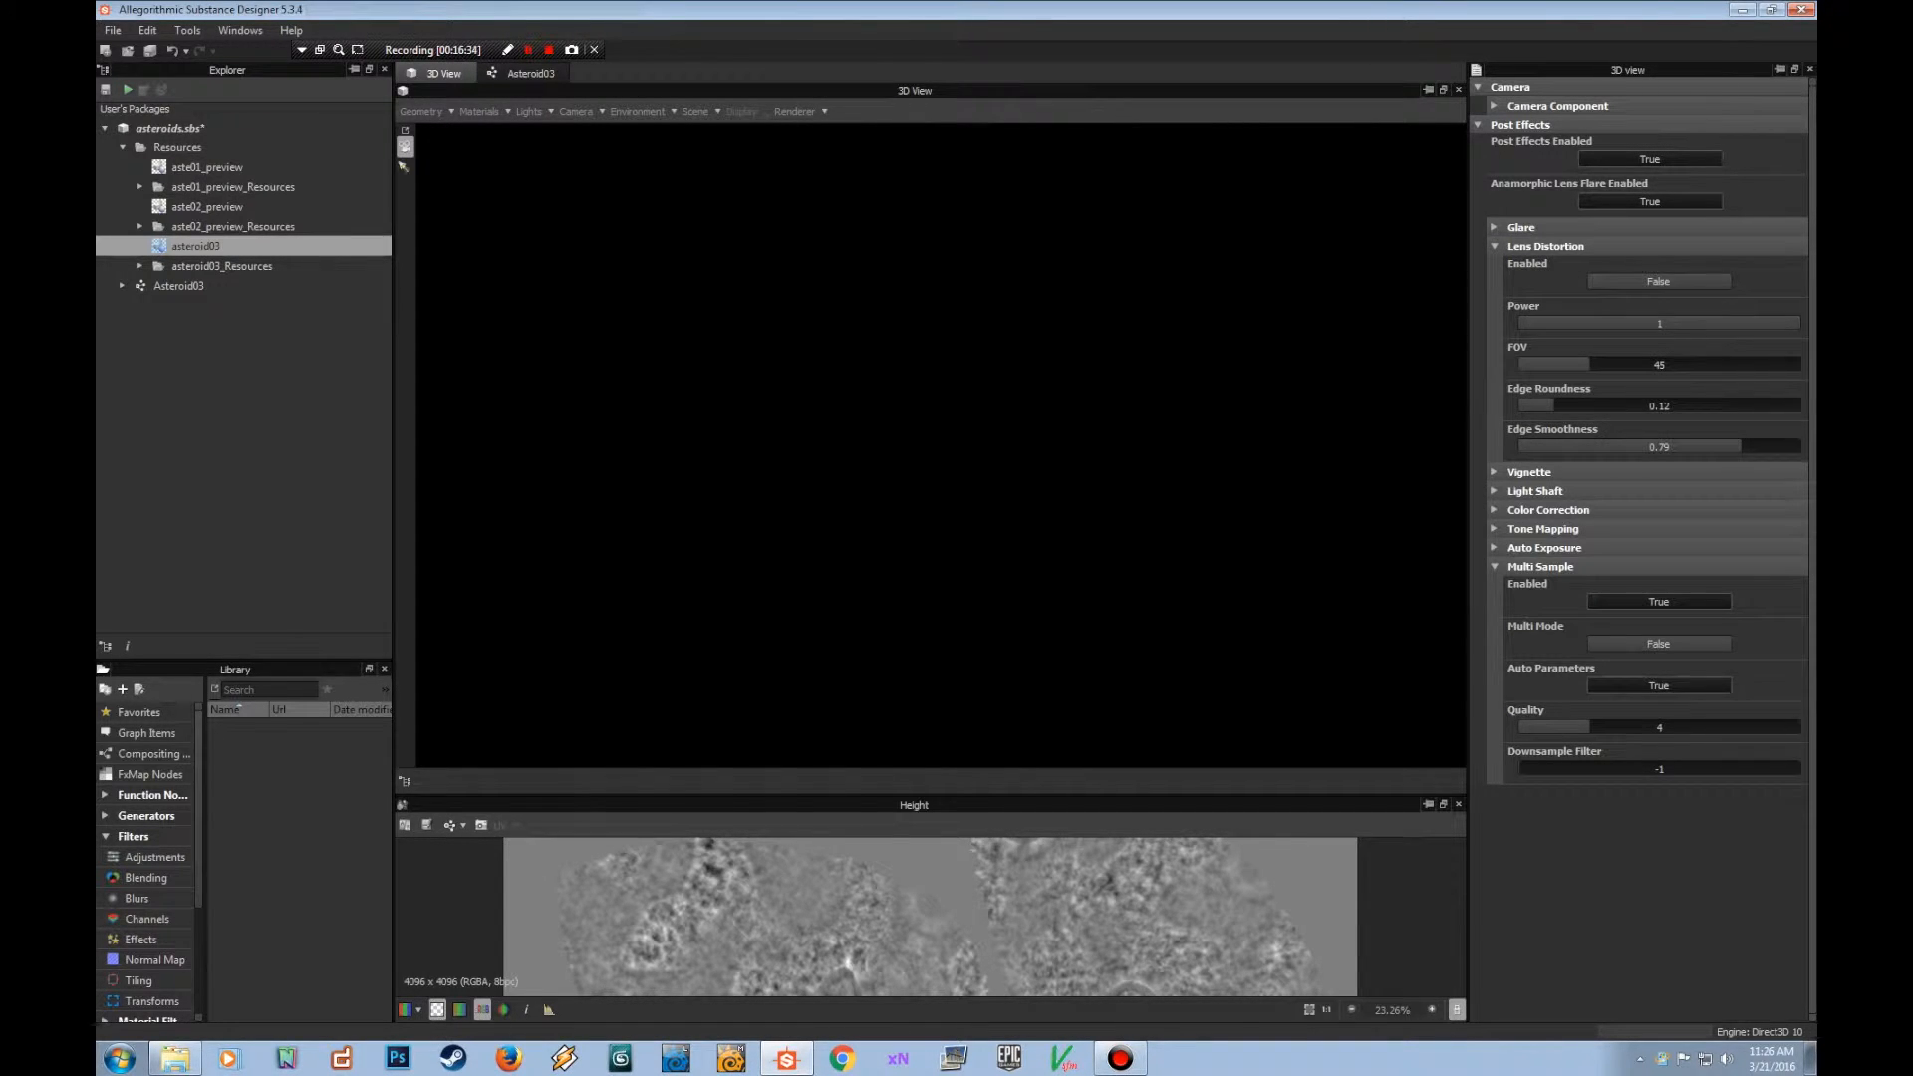
Switch the renderer to OpenGL, frame the asteroid's large crater more closely, and switch back to IRay.
left_click(800, 112)
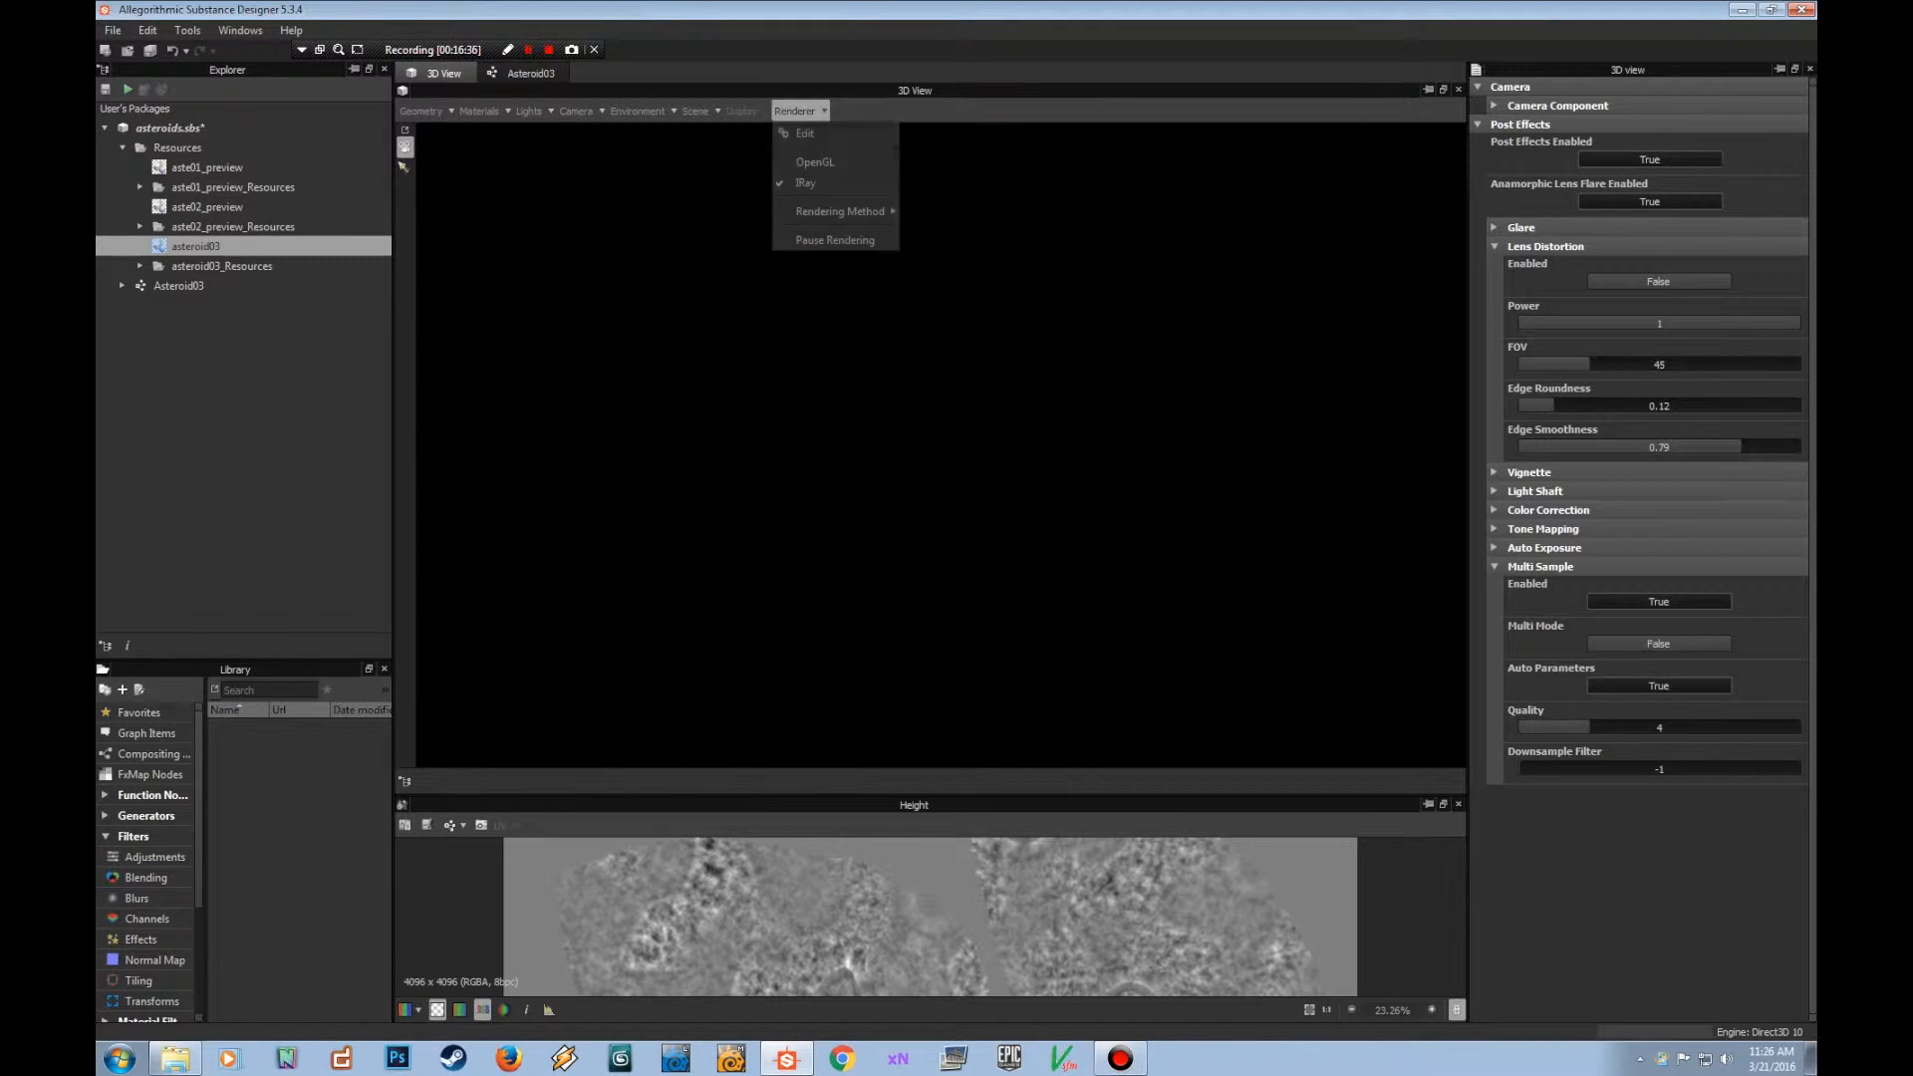
left_click(811, 133)
left_click(800, 112)
left_click(815, 162)
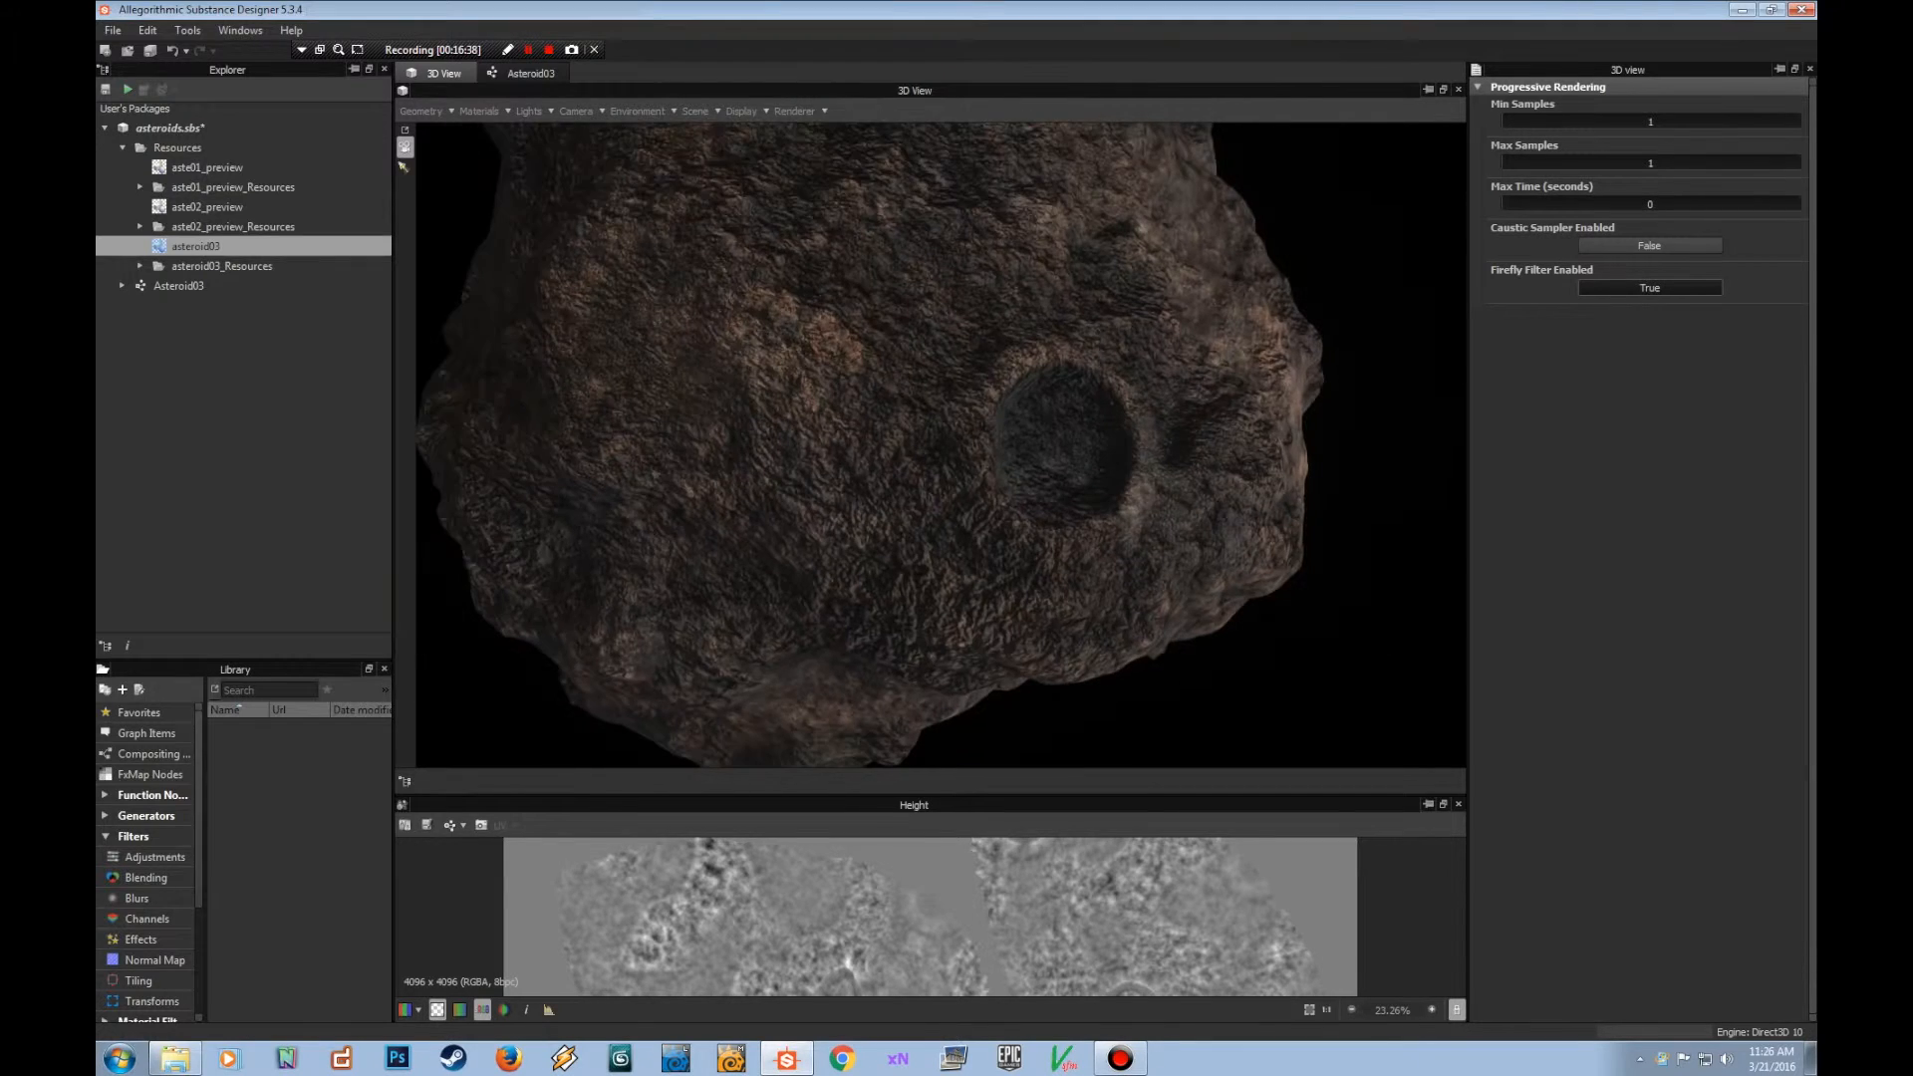
left_click_drag(938, 446, 974, 421, "alt")
right_click_drag(974, 420, 1016, 423, "alt")
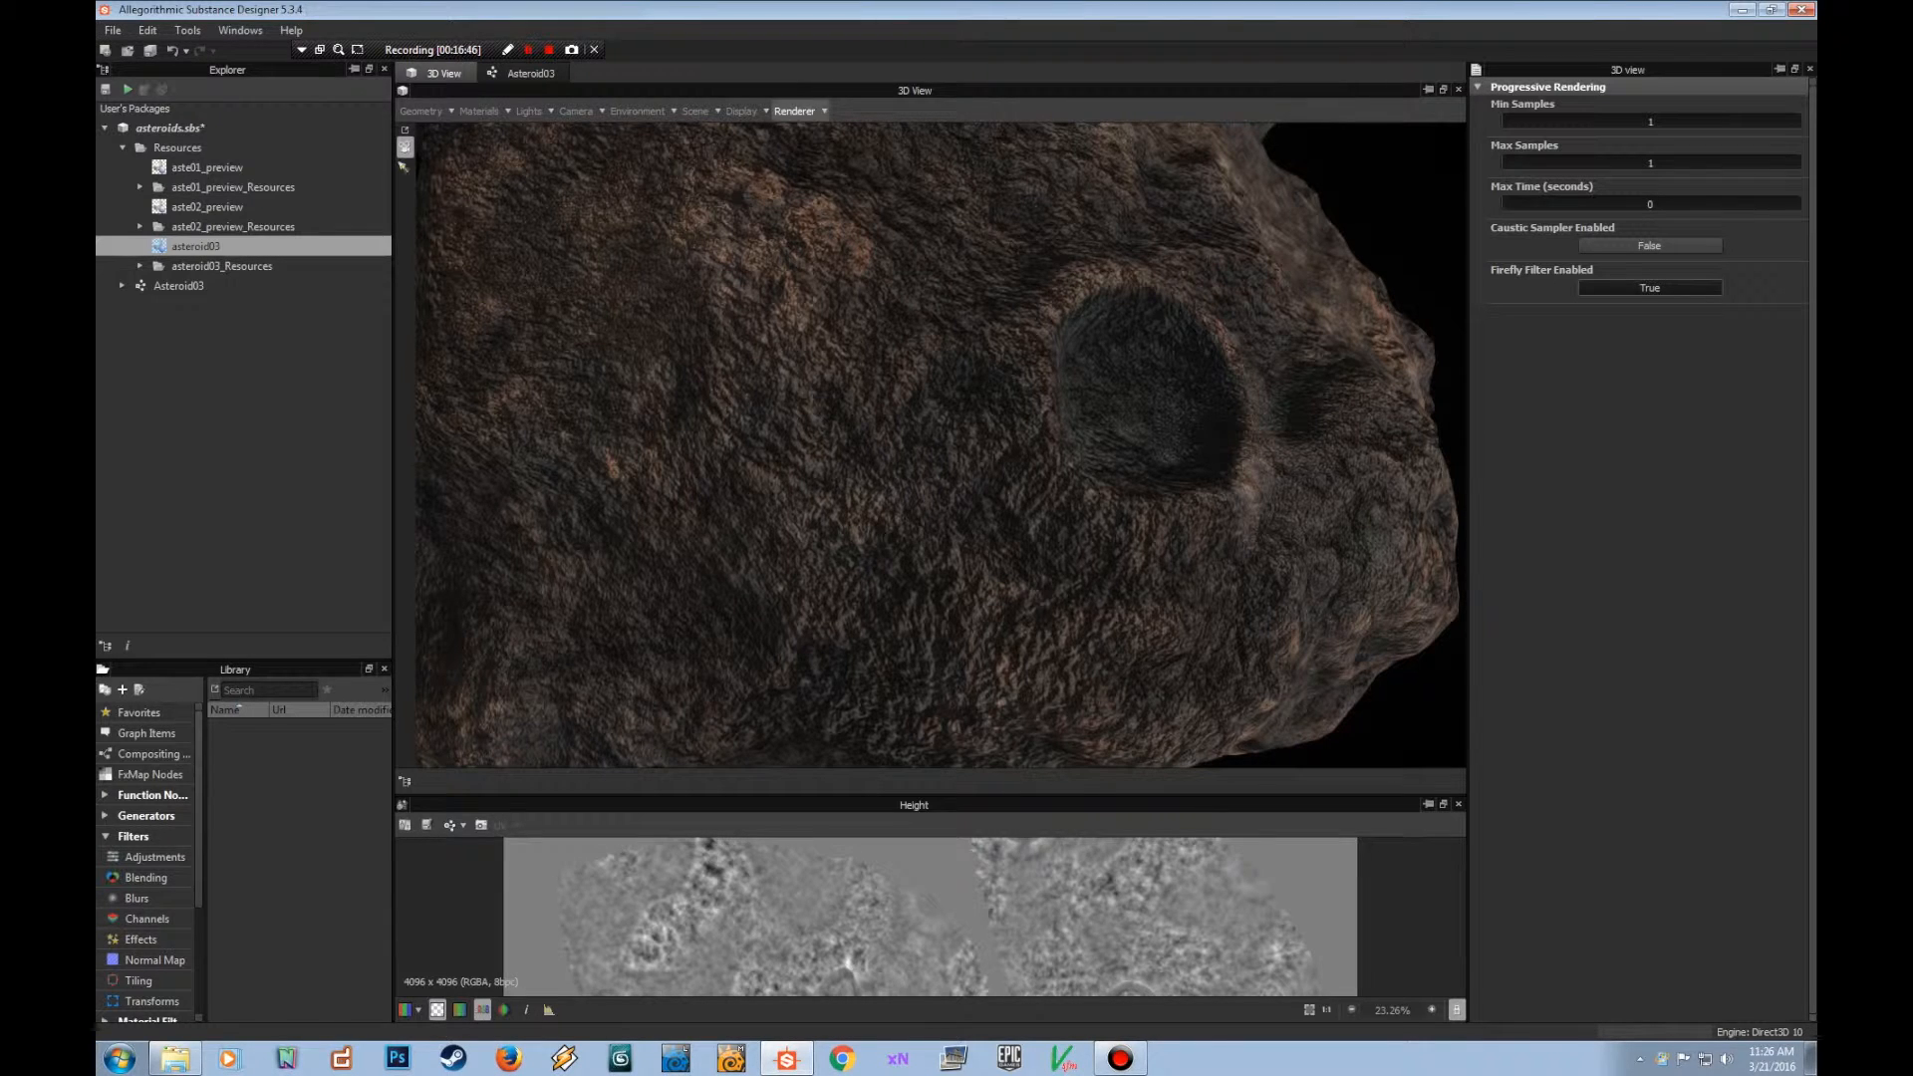
left_click(794, 111)
left_click(805, 182)
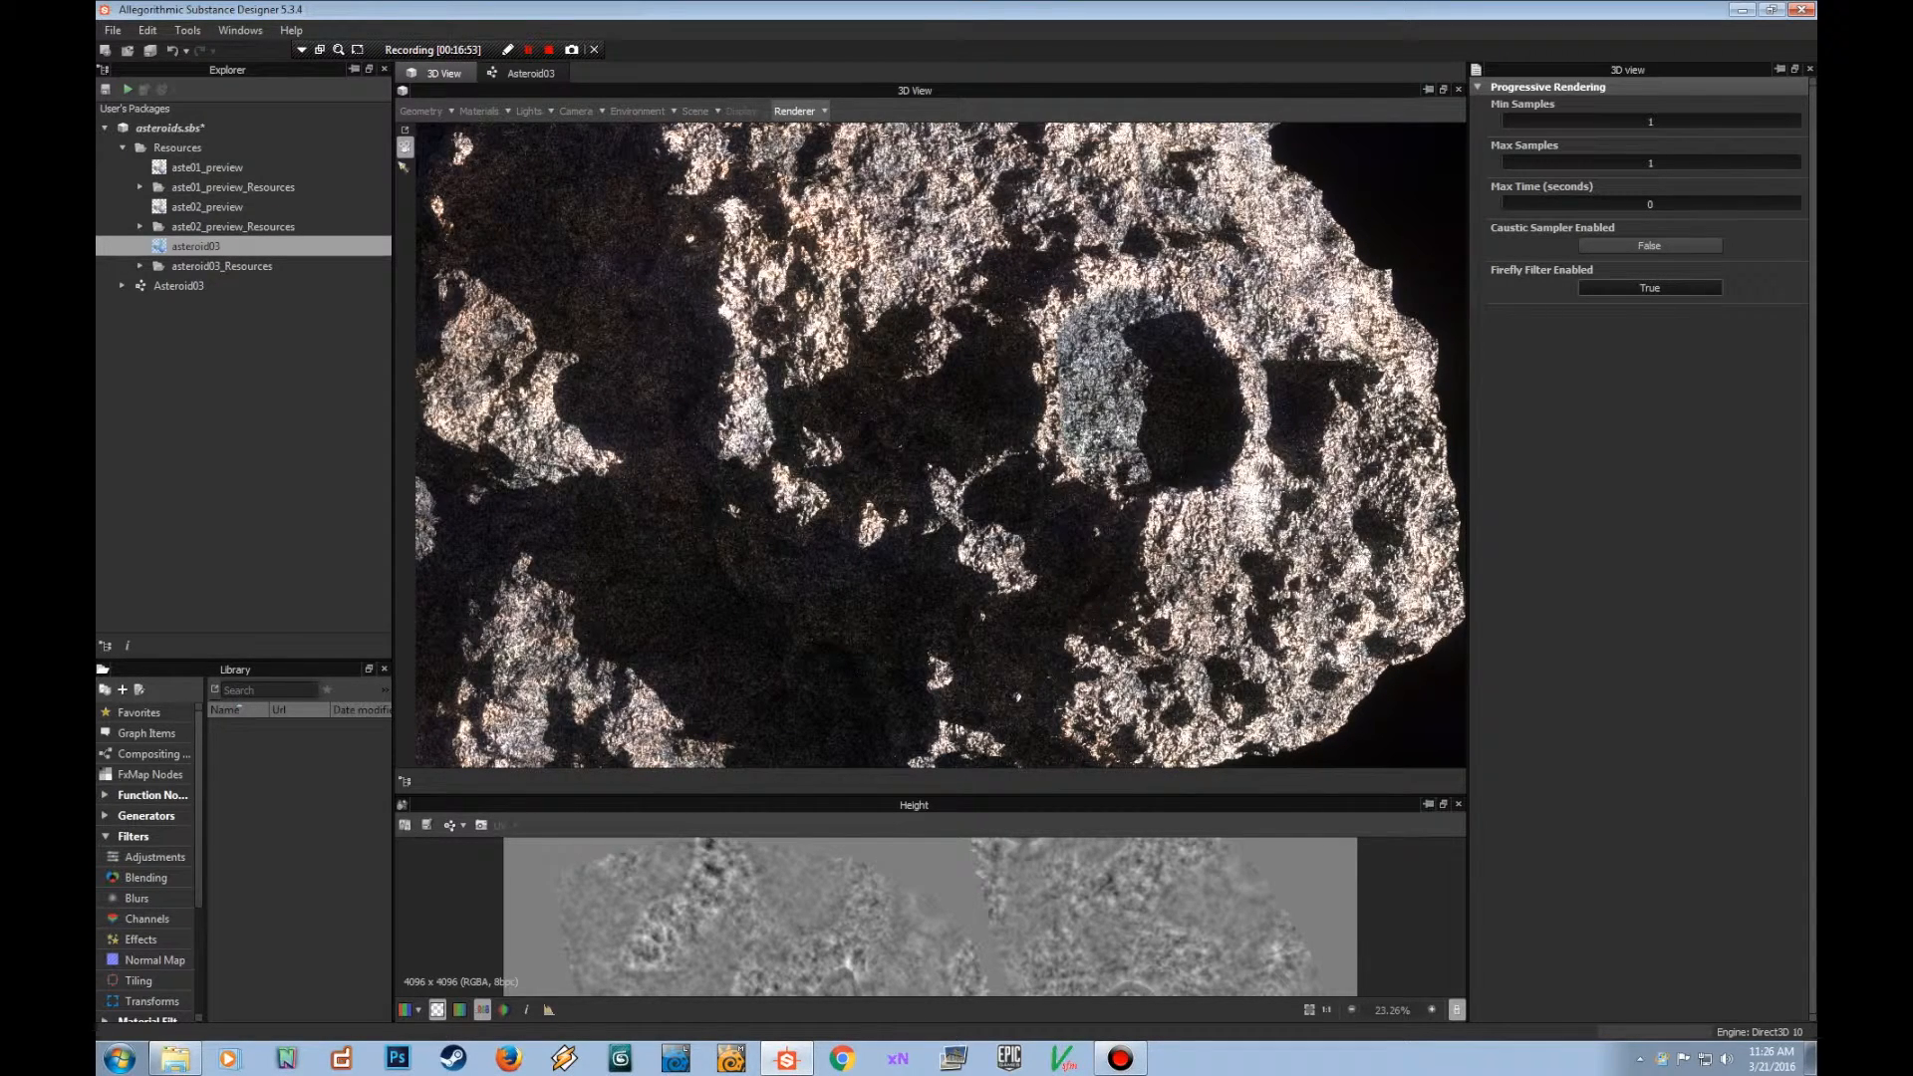
Set the progressive rendering limits to 1296 max samples and a max time of 60 seconds.
left_click(795, 110)
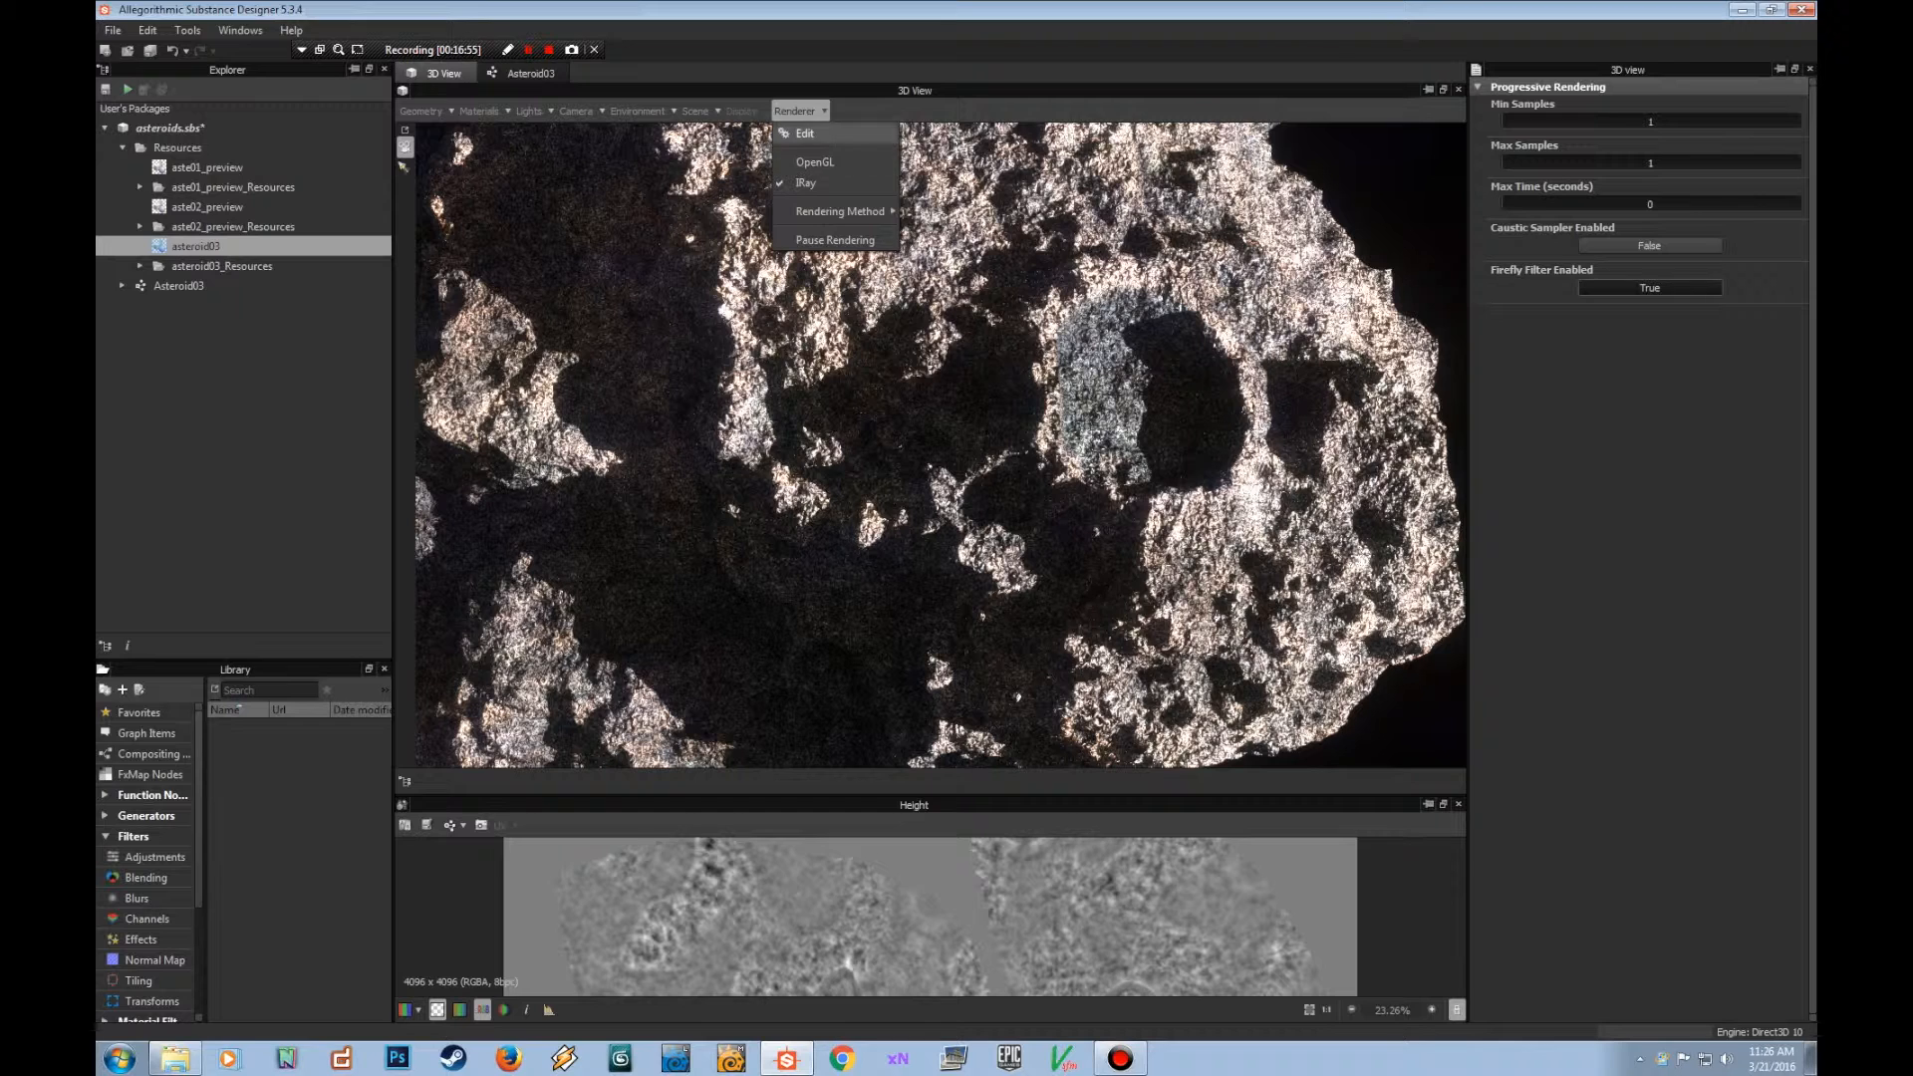
left_click(805, 133)
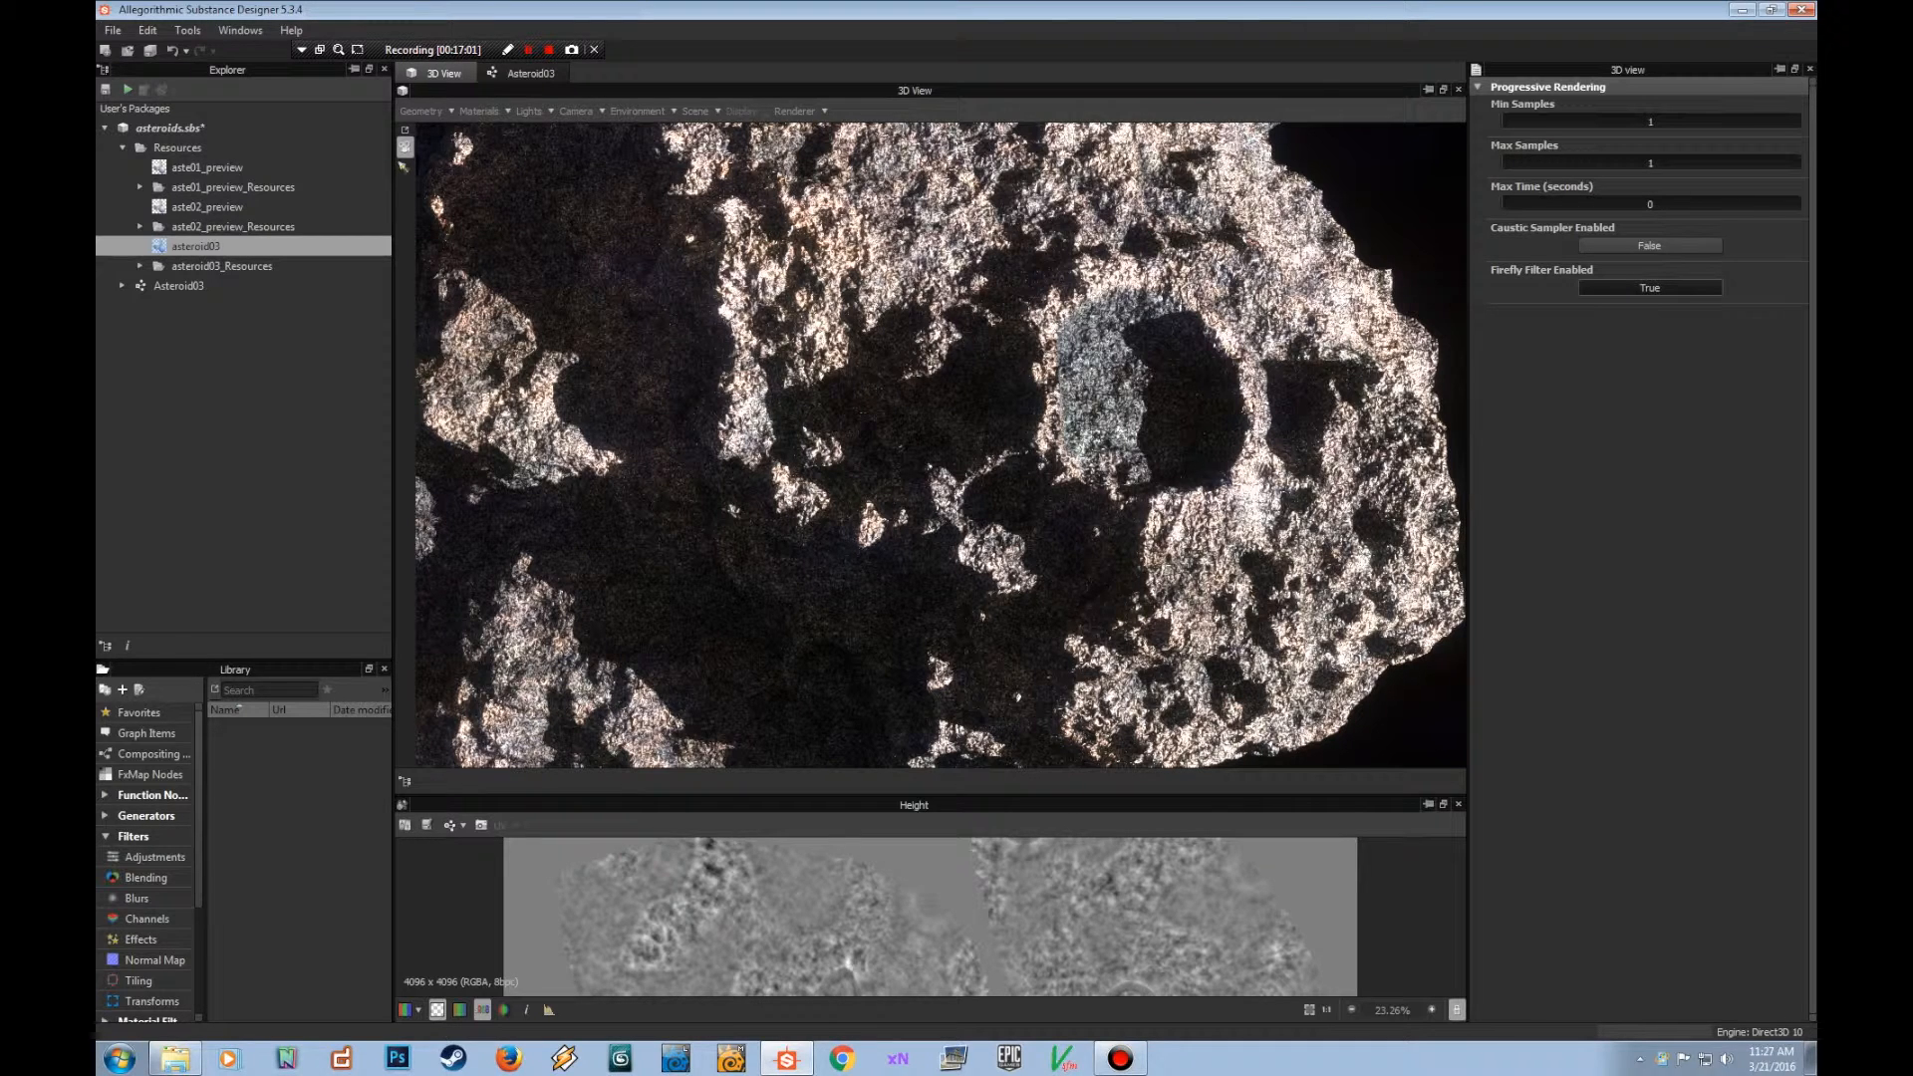
left_click_drag(1506, 162, 1551, 203)
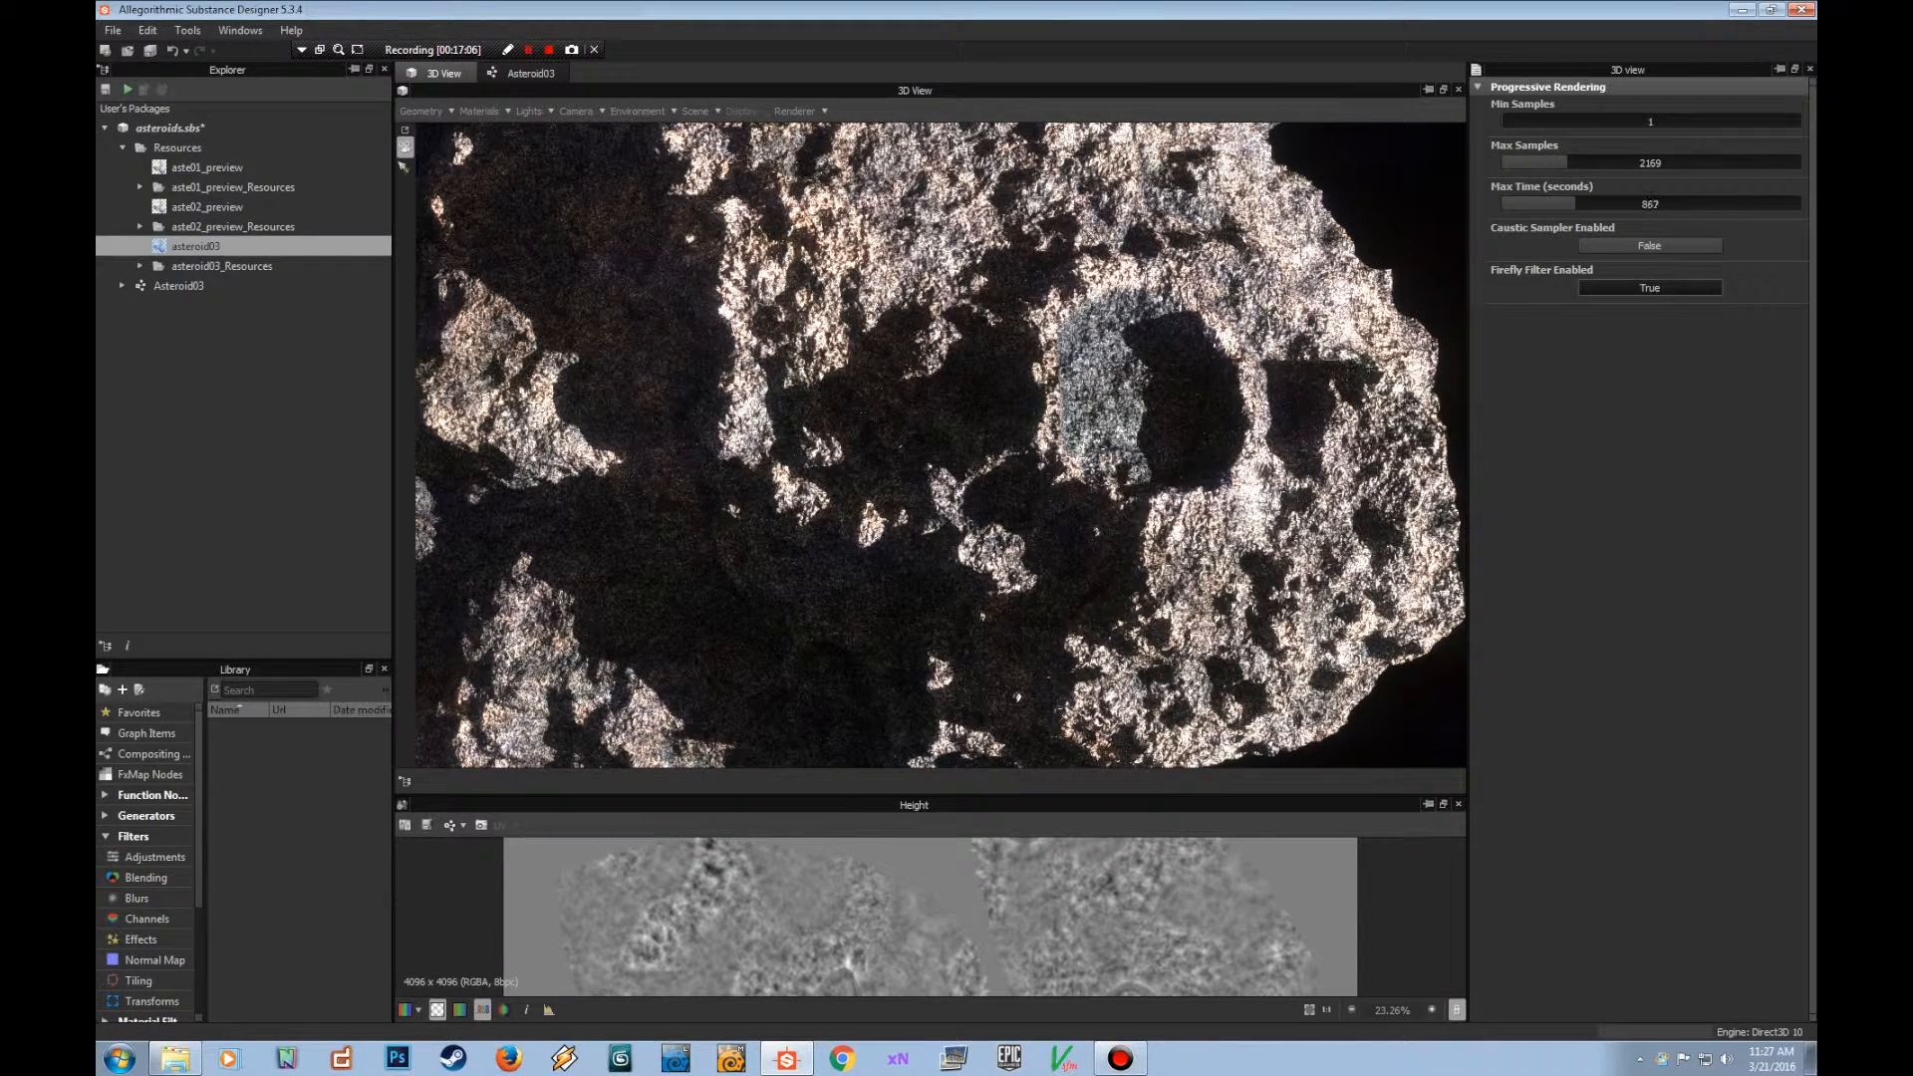
double_click(1639, 204)
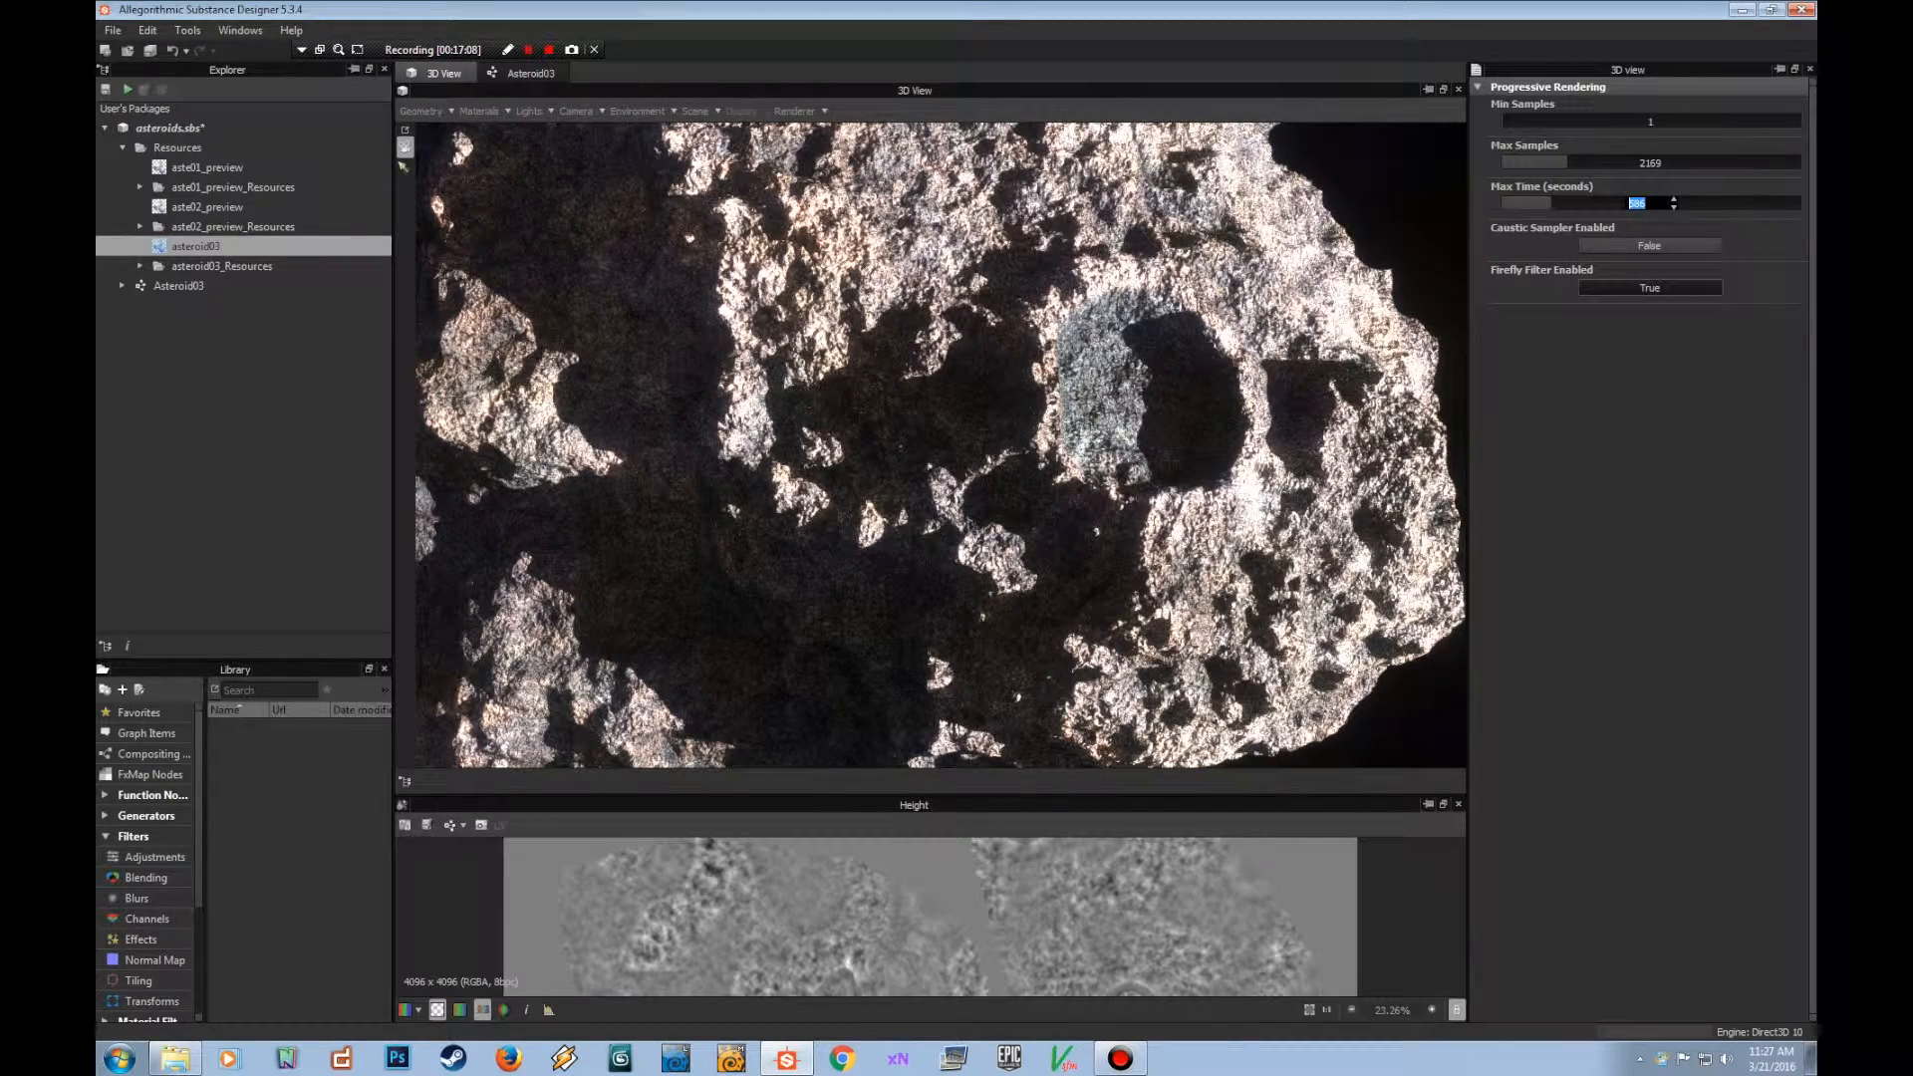
type("60")
key("Return")
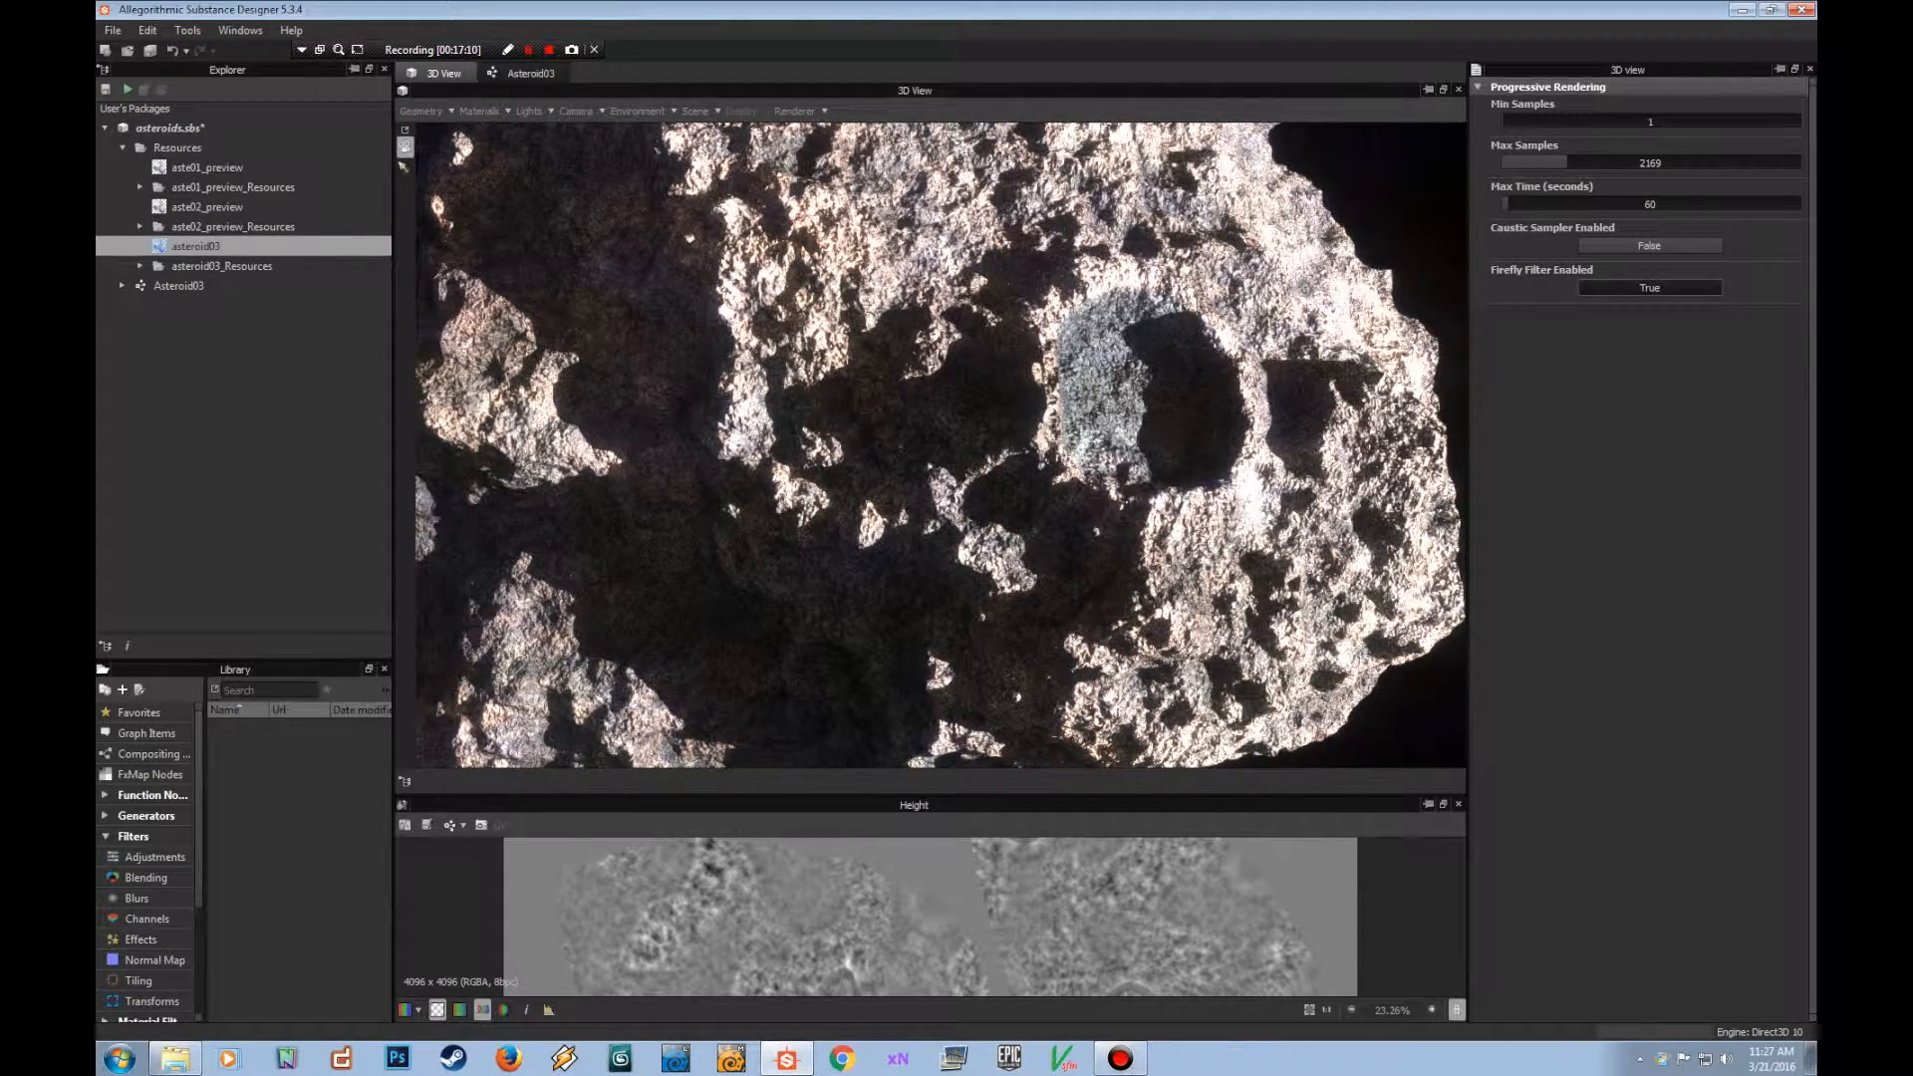
left_click_drag(1566, 162, 1540, 162)
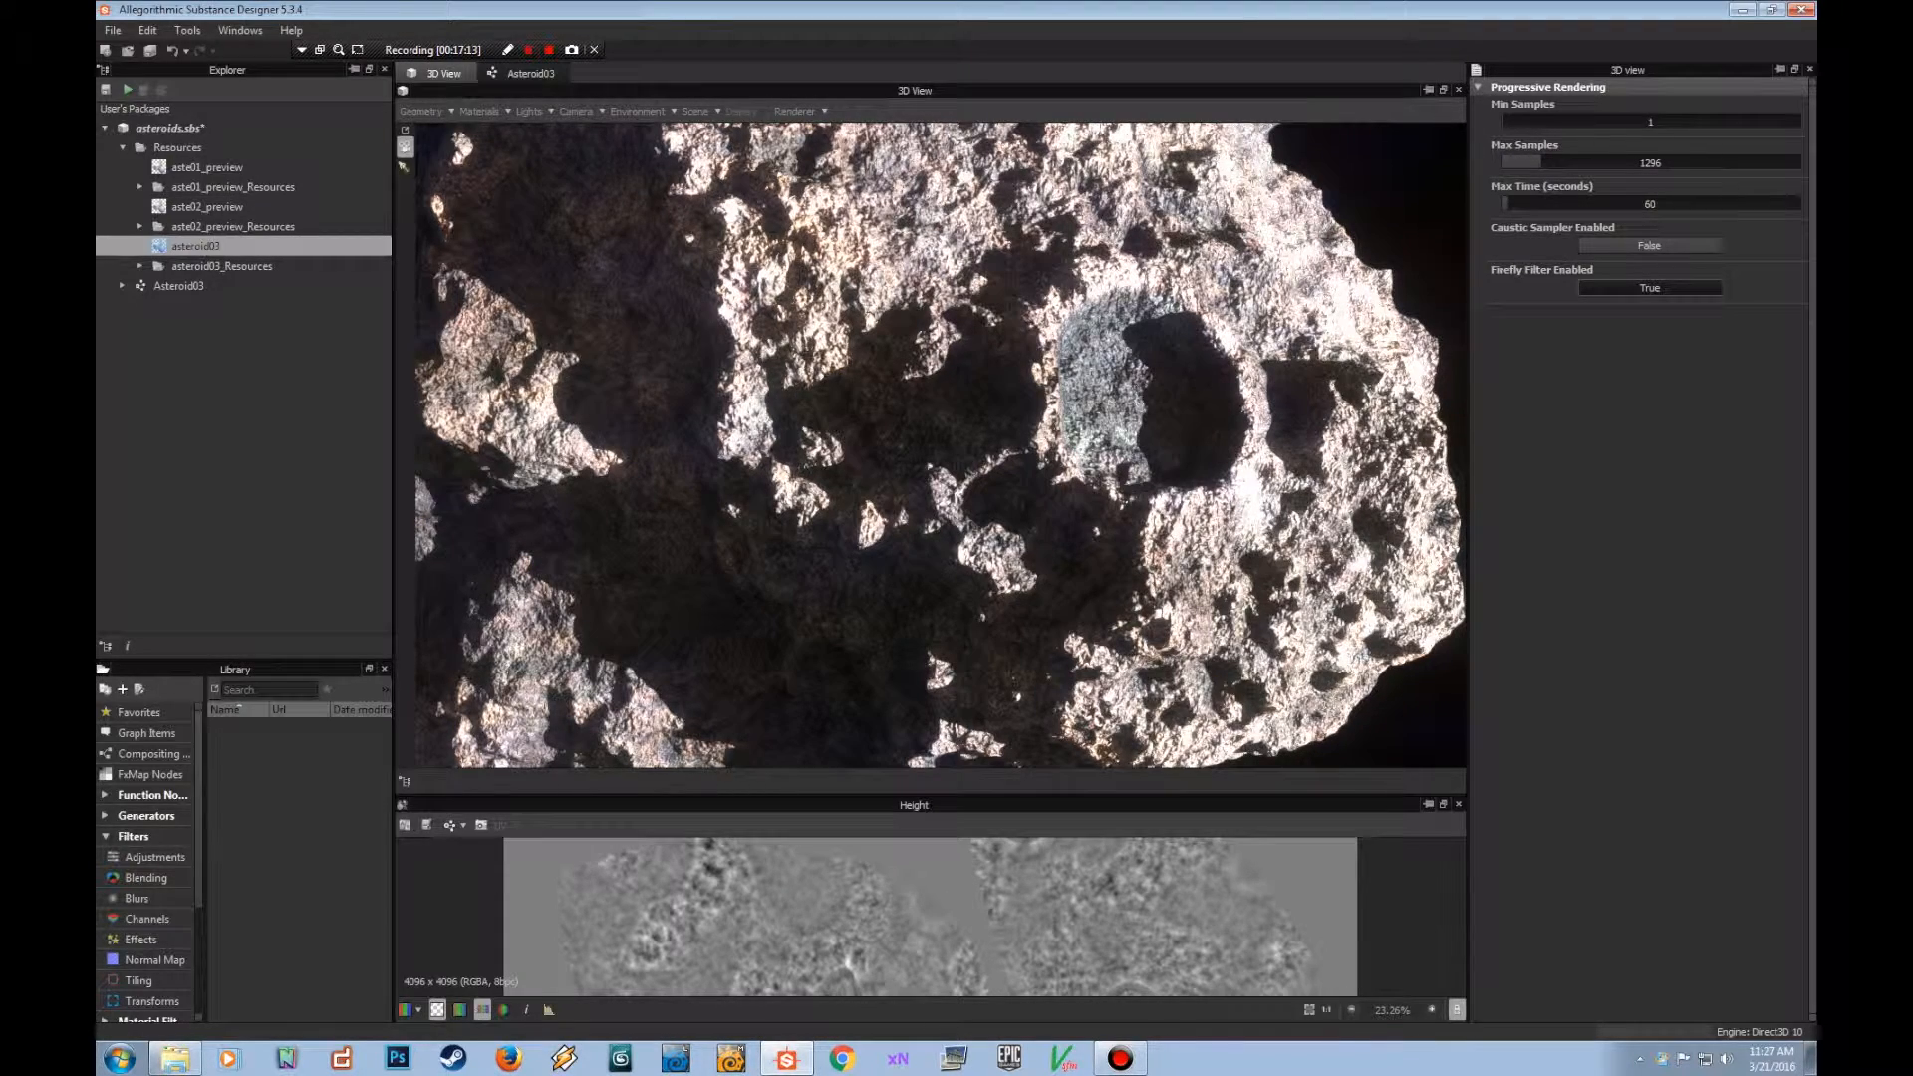
Examine the IRay render of the crater and check the camera's Auto Exposure settings.
left_click_drag(1146, 558, 1071, 558)
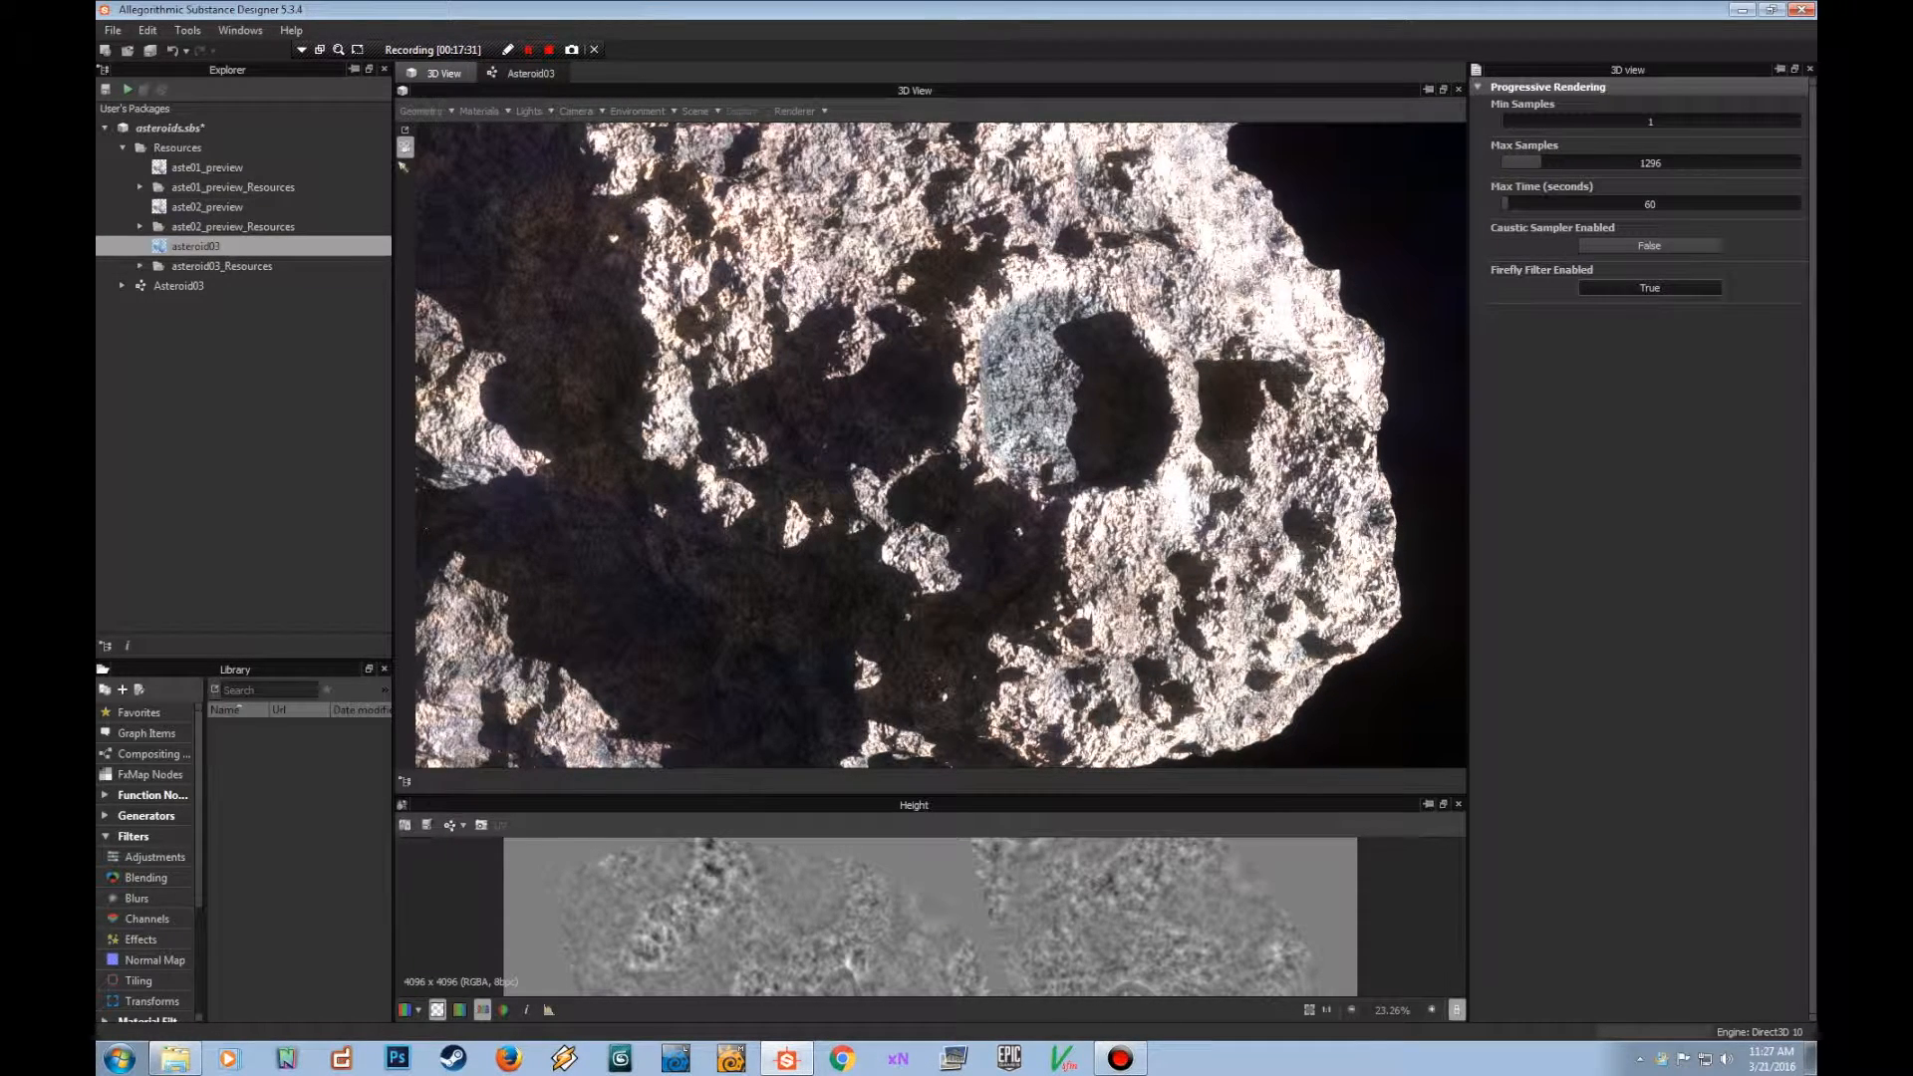
left_click(529, 111)
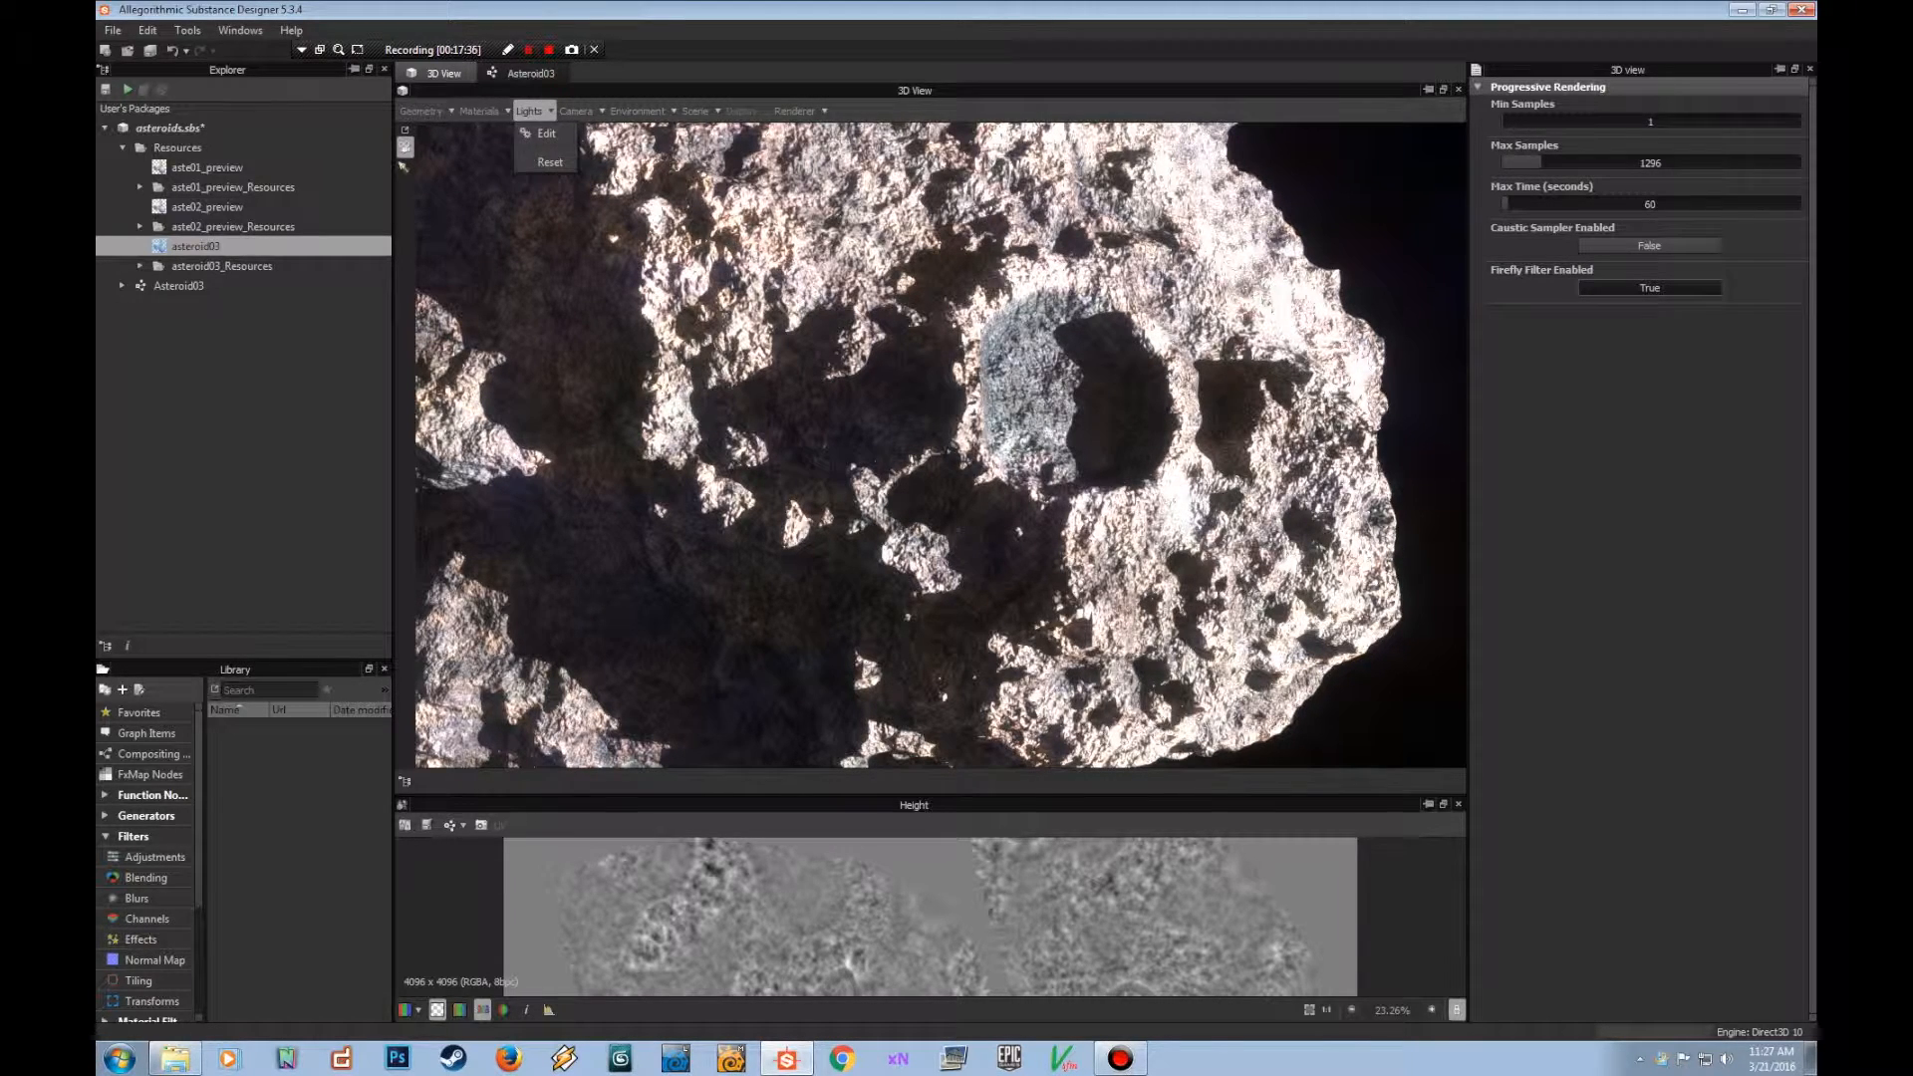
left_click(531, 111)
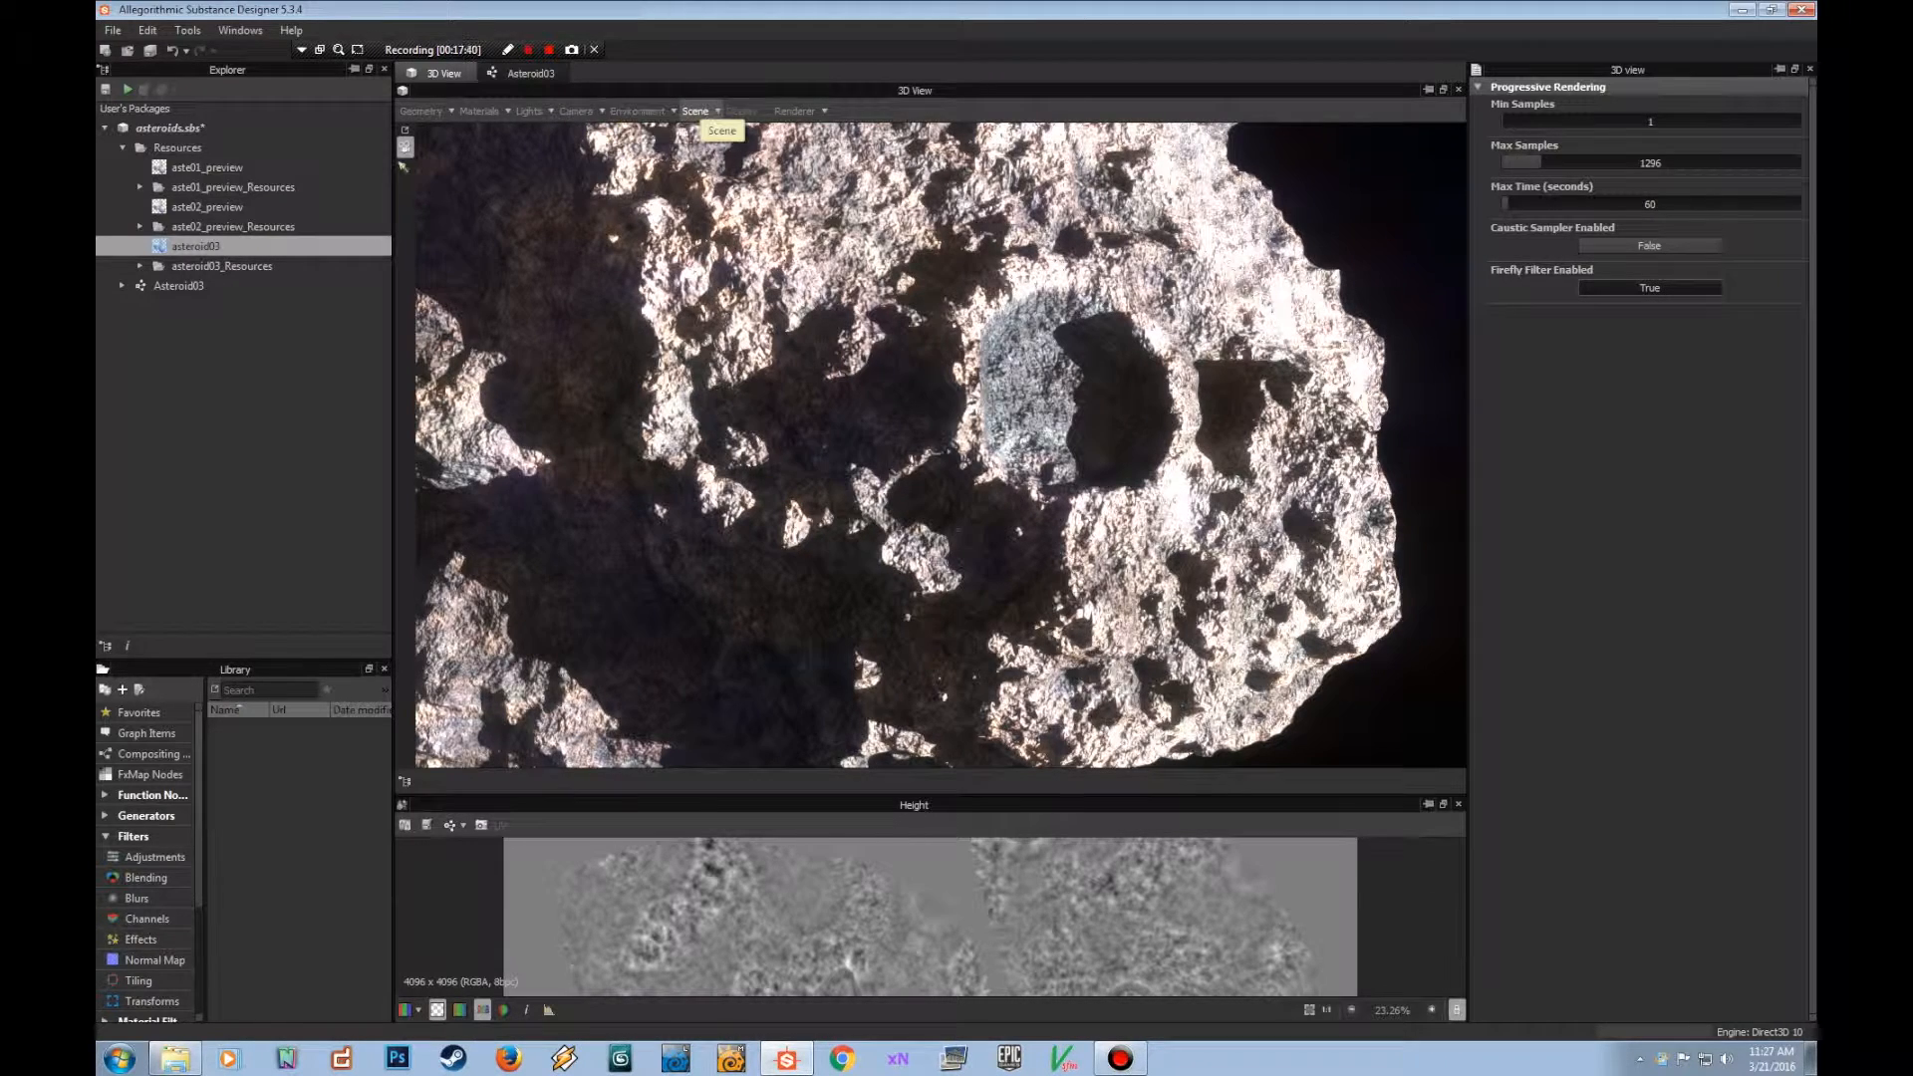
left_click(575, 111)
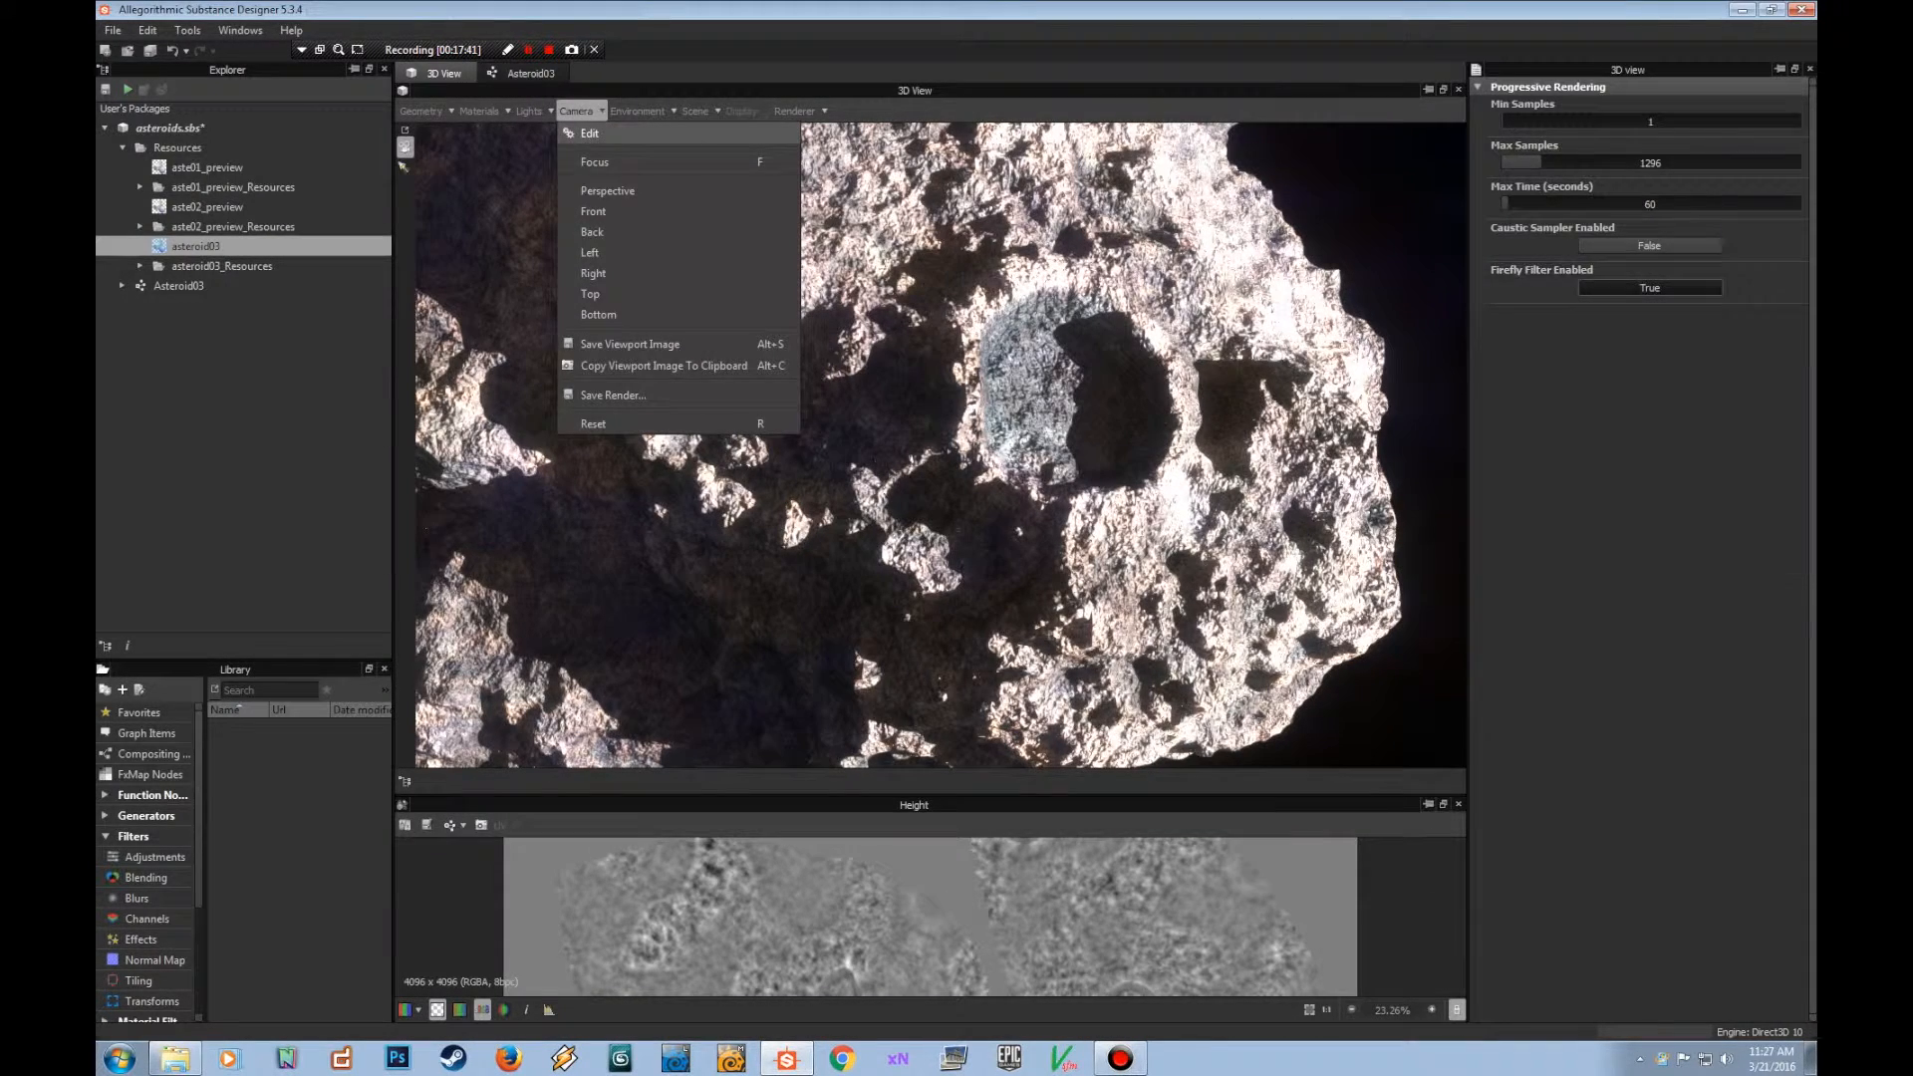
left_click(589, 132)
left_click(1494, 547)
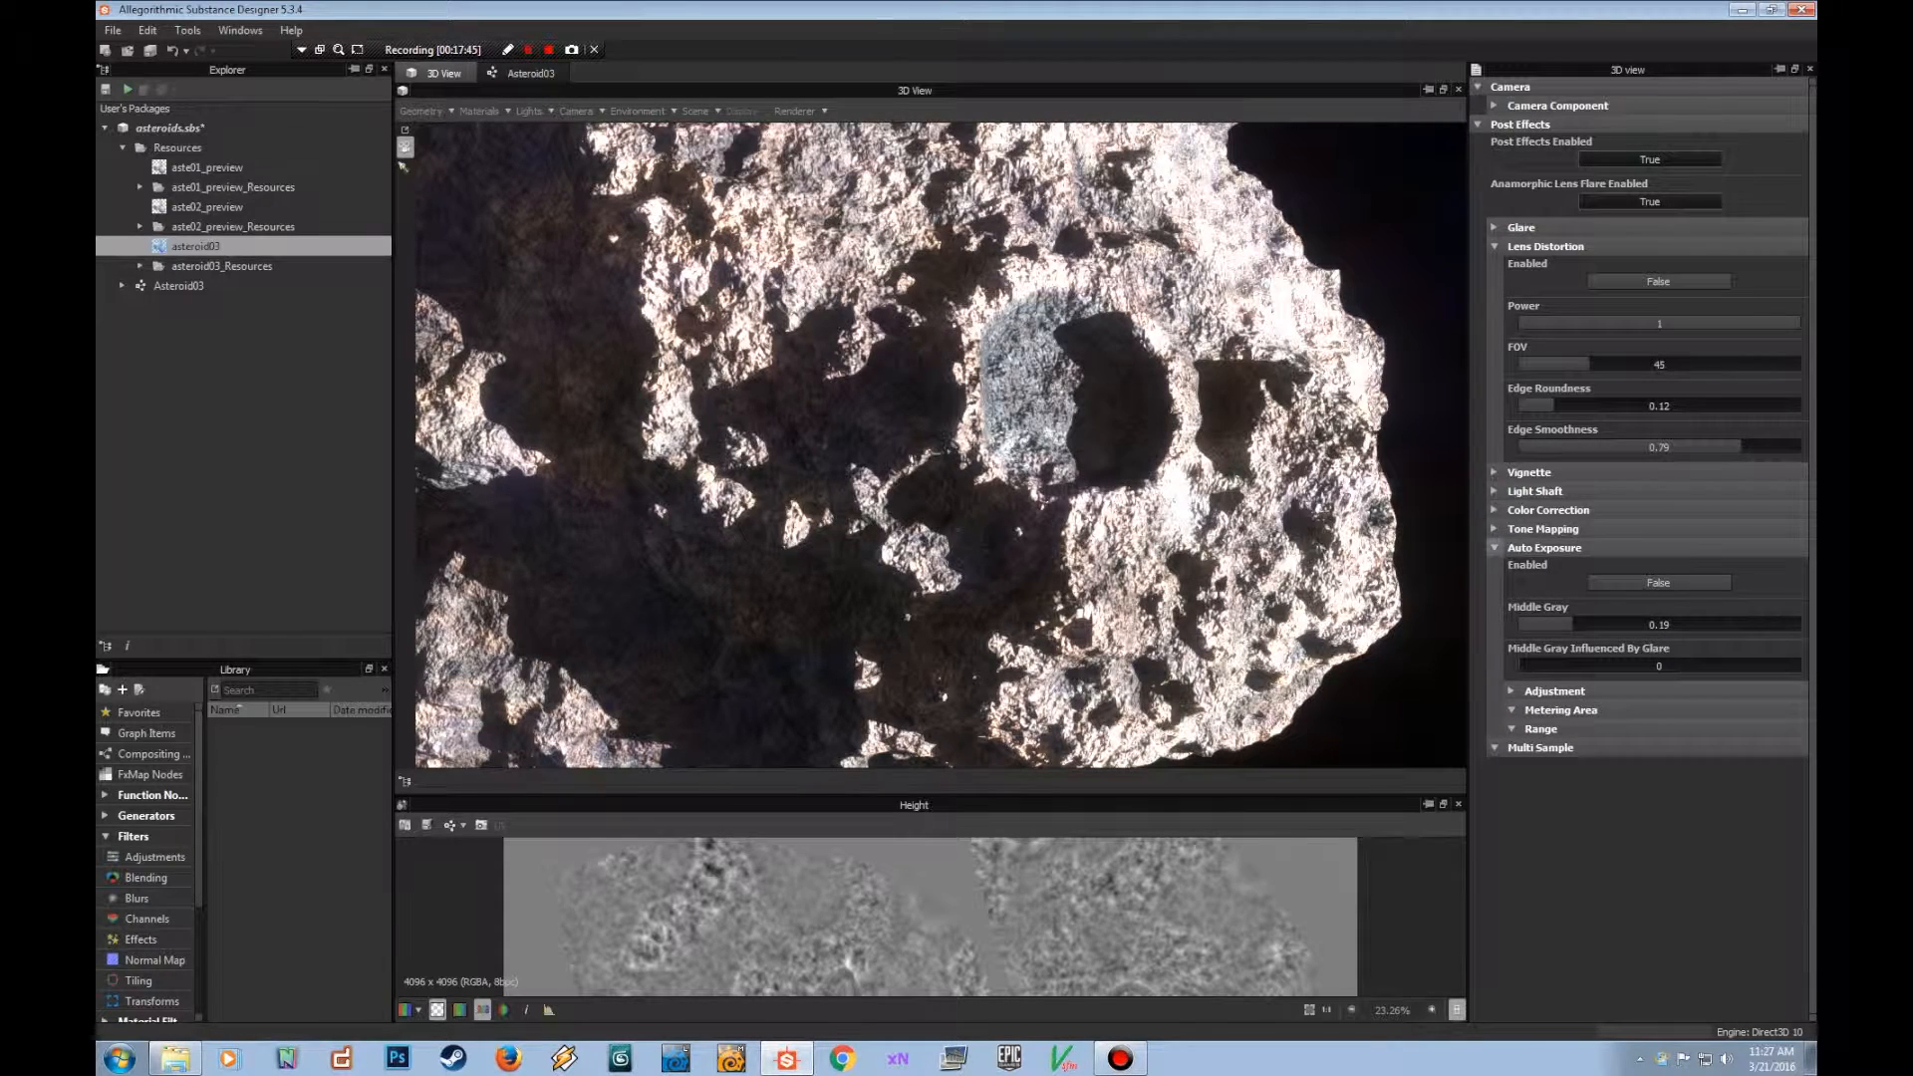
left_click(1494, 547)
Adjust the first point light's intensity to 0.35.
left_click(529, 111)
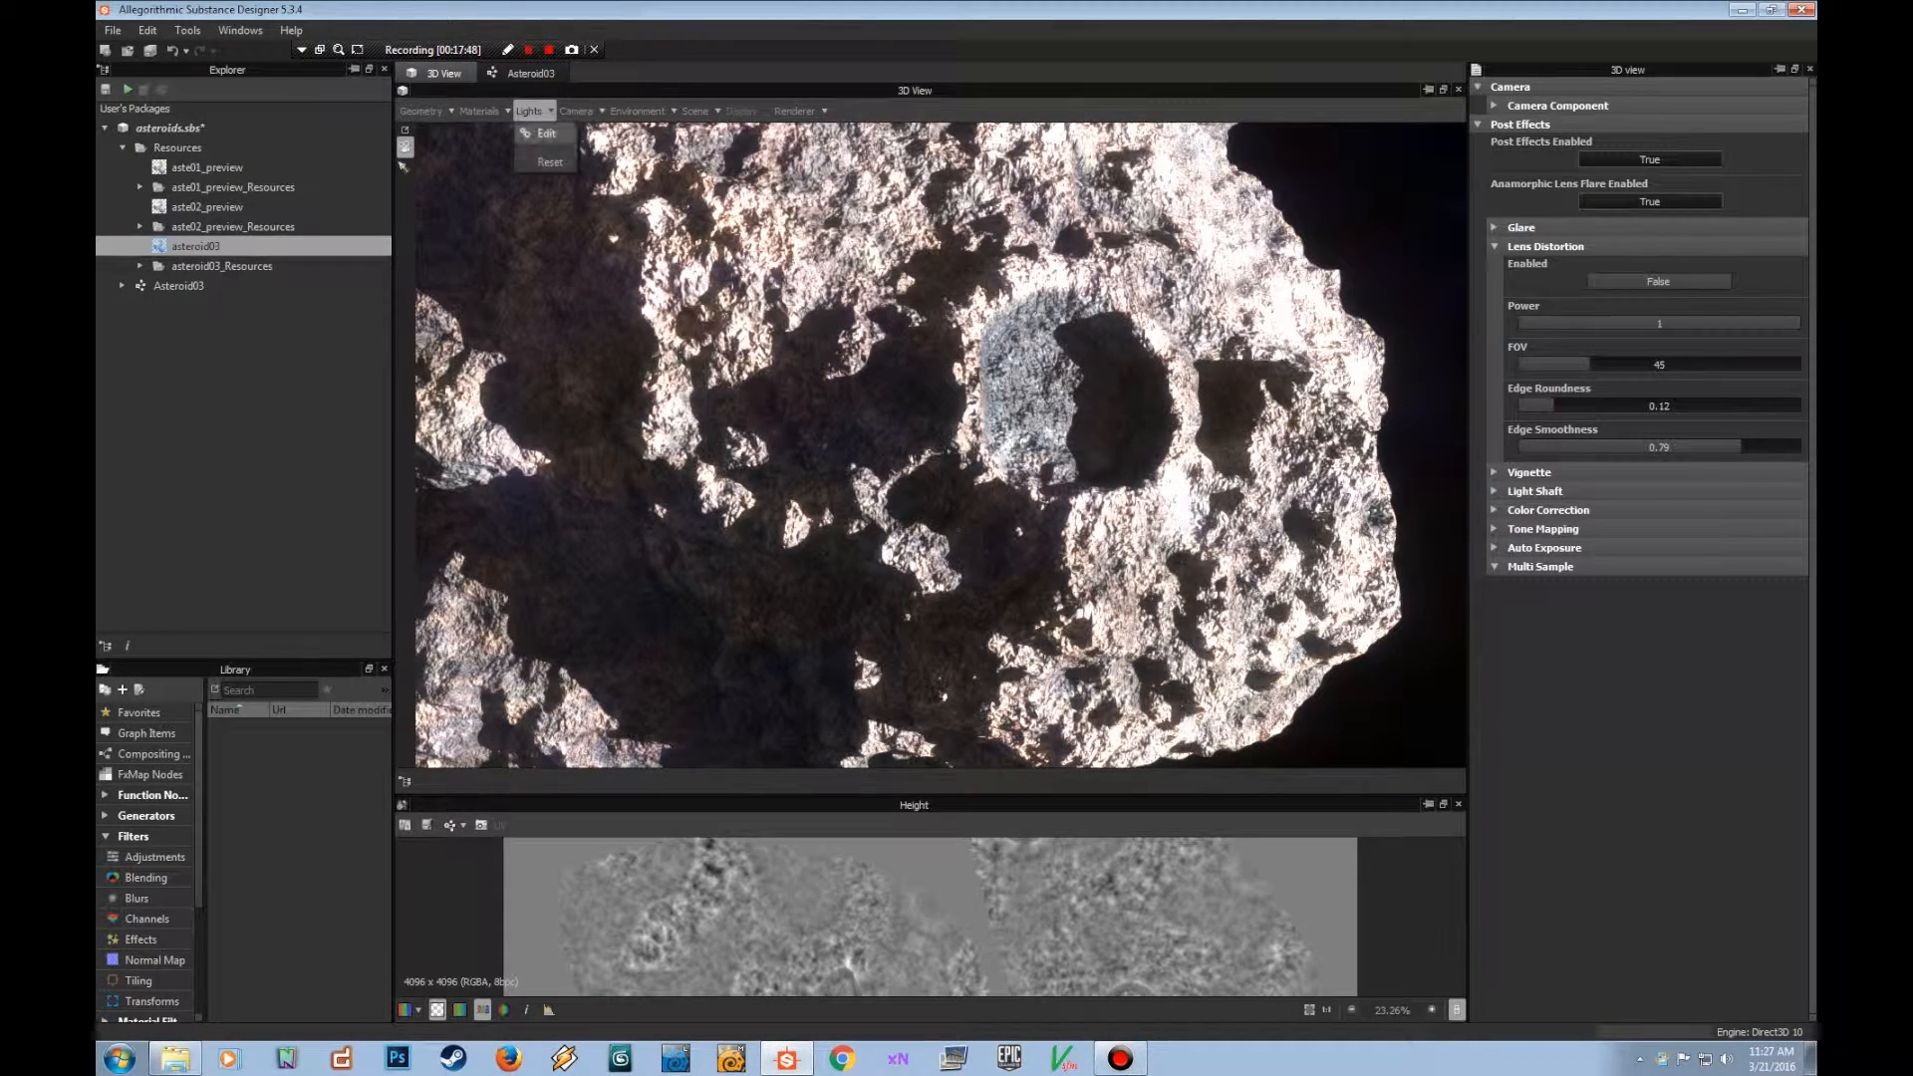
left_click(543, 133)
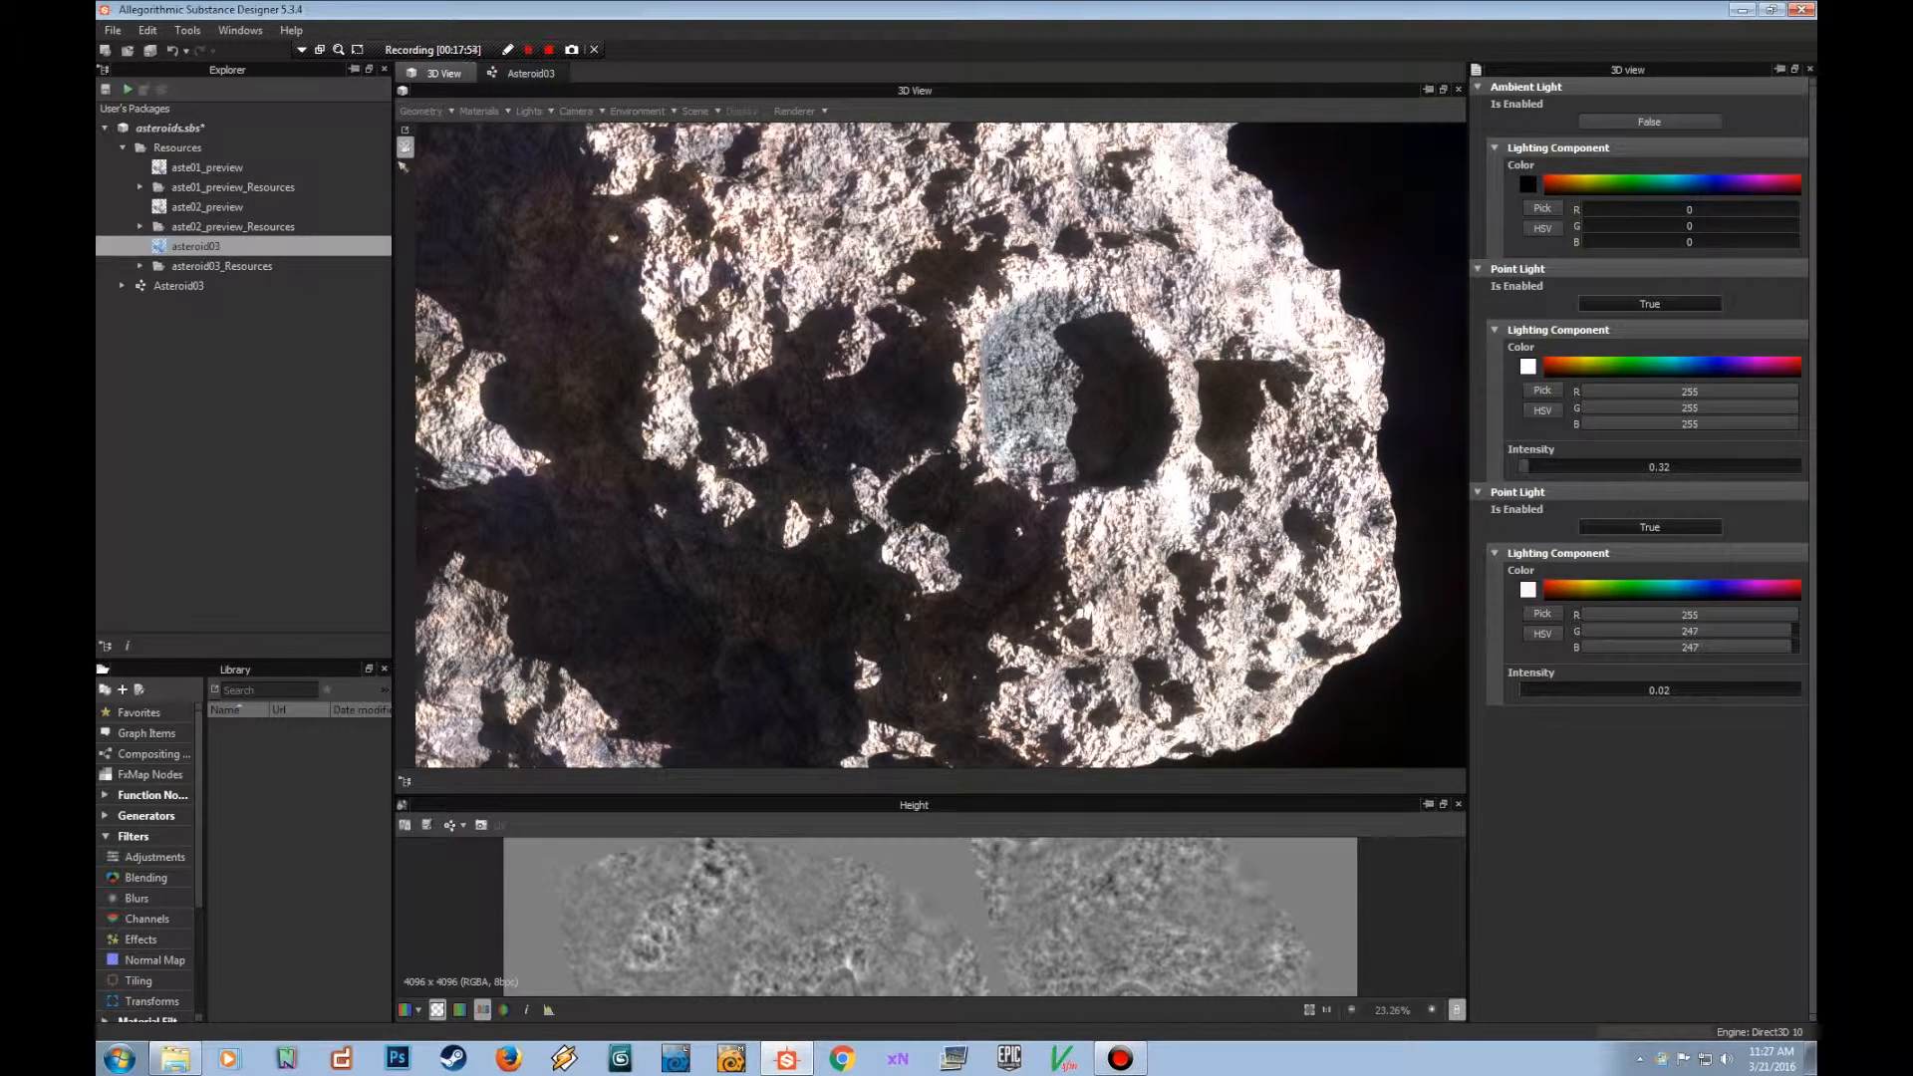
left_click_drag(1529, 466, 1524, 467)
left_click_drag(1524, 467, 1525, 466)
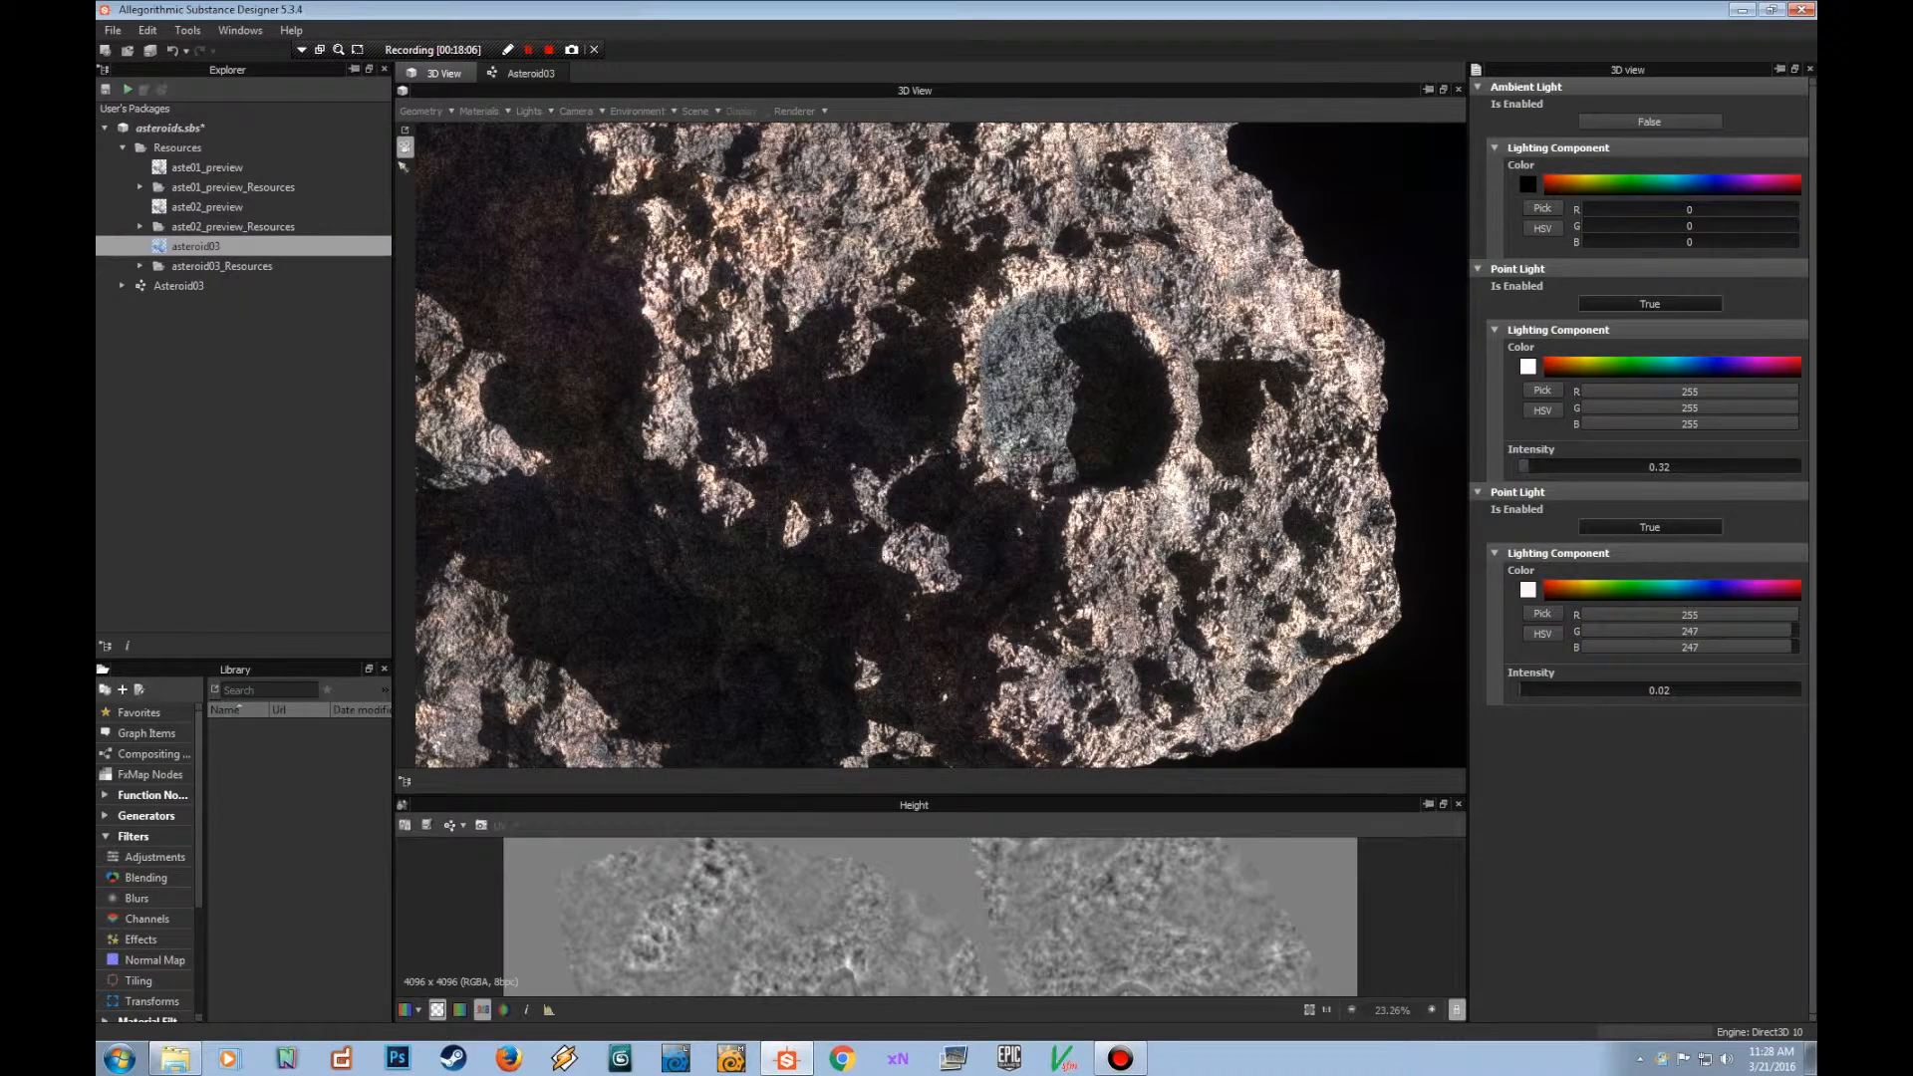
left_click_drag(1524, 466, 1525, 466)
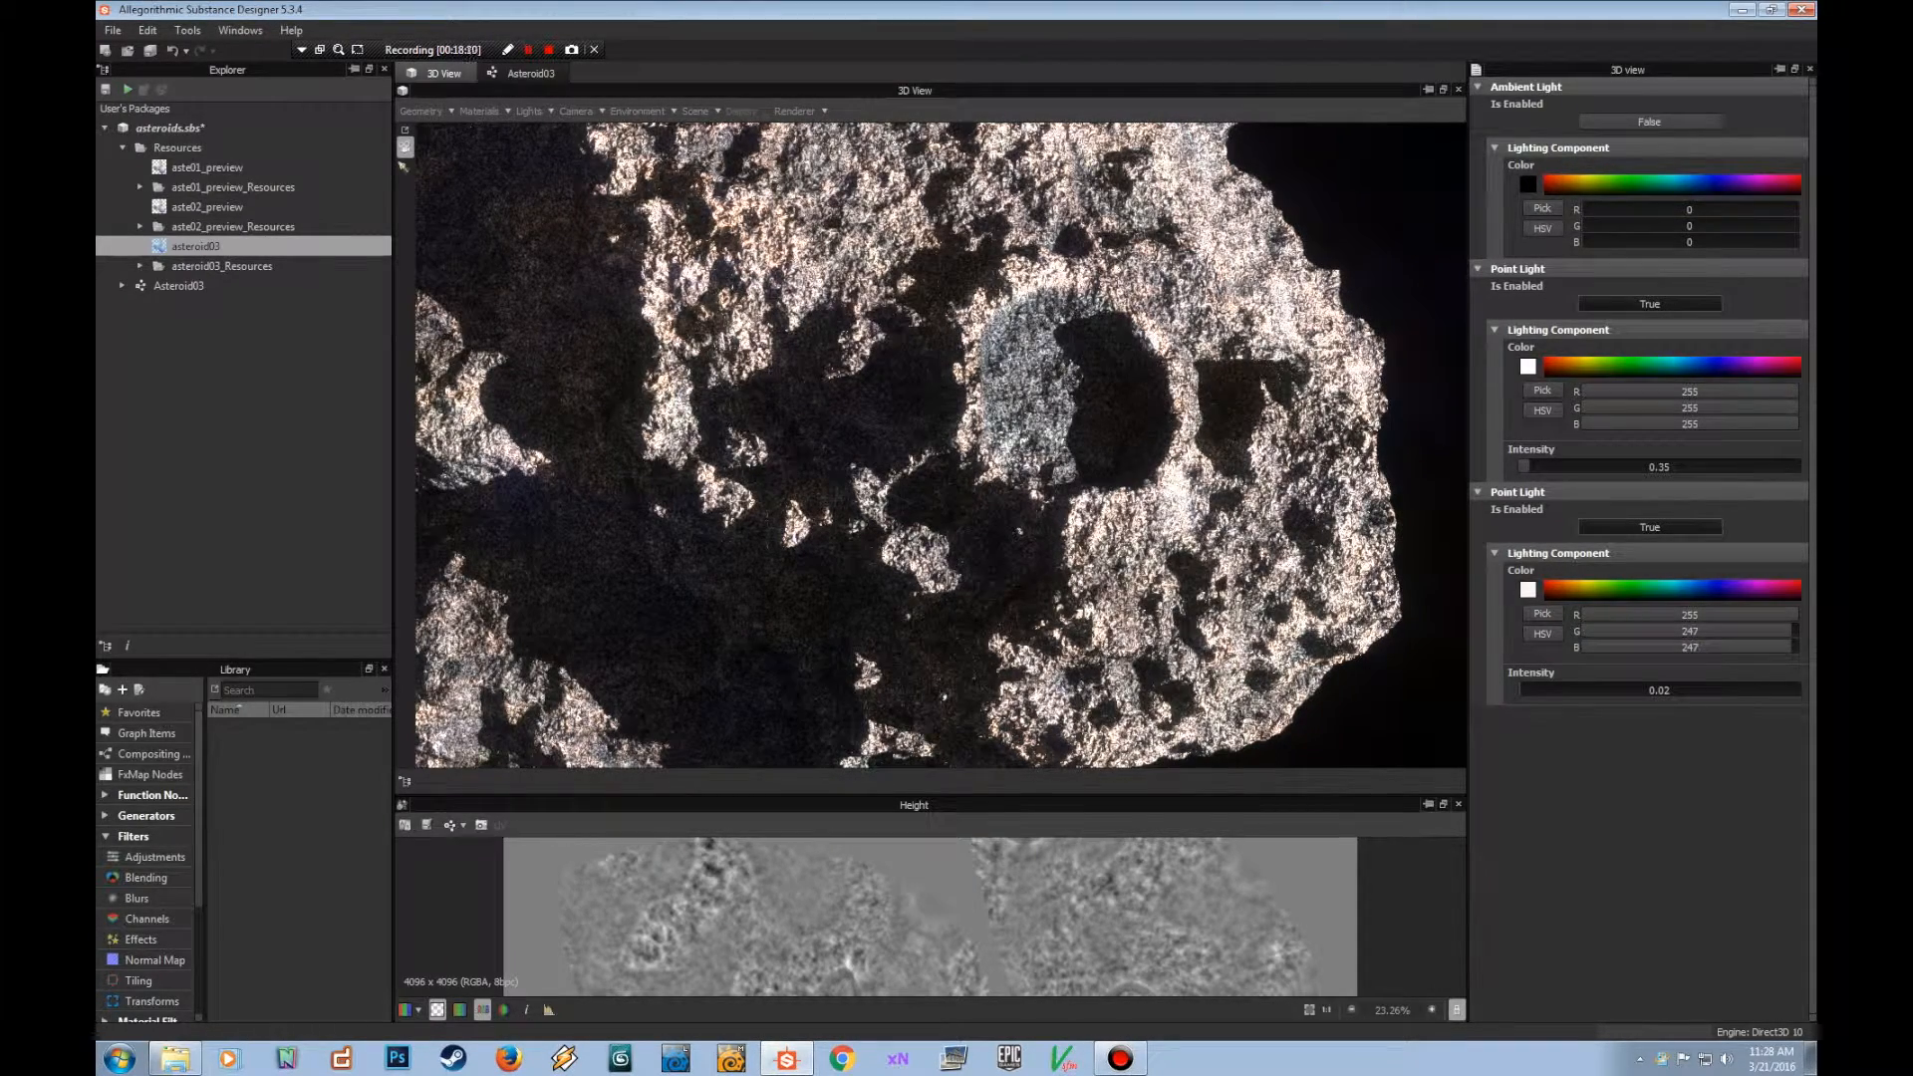
Move closer to the crater and set the renderer's max time to 120 seconds.
scroll(940, 445, "up", 2)
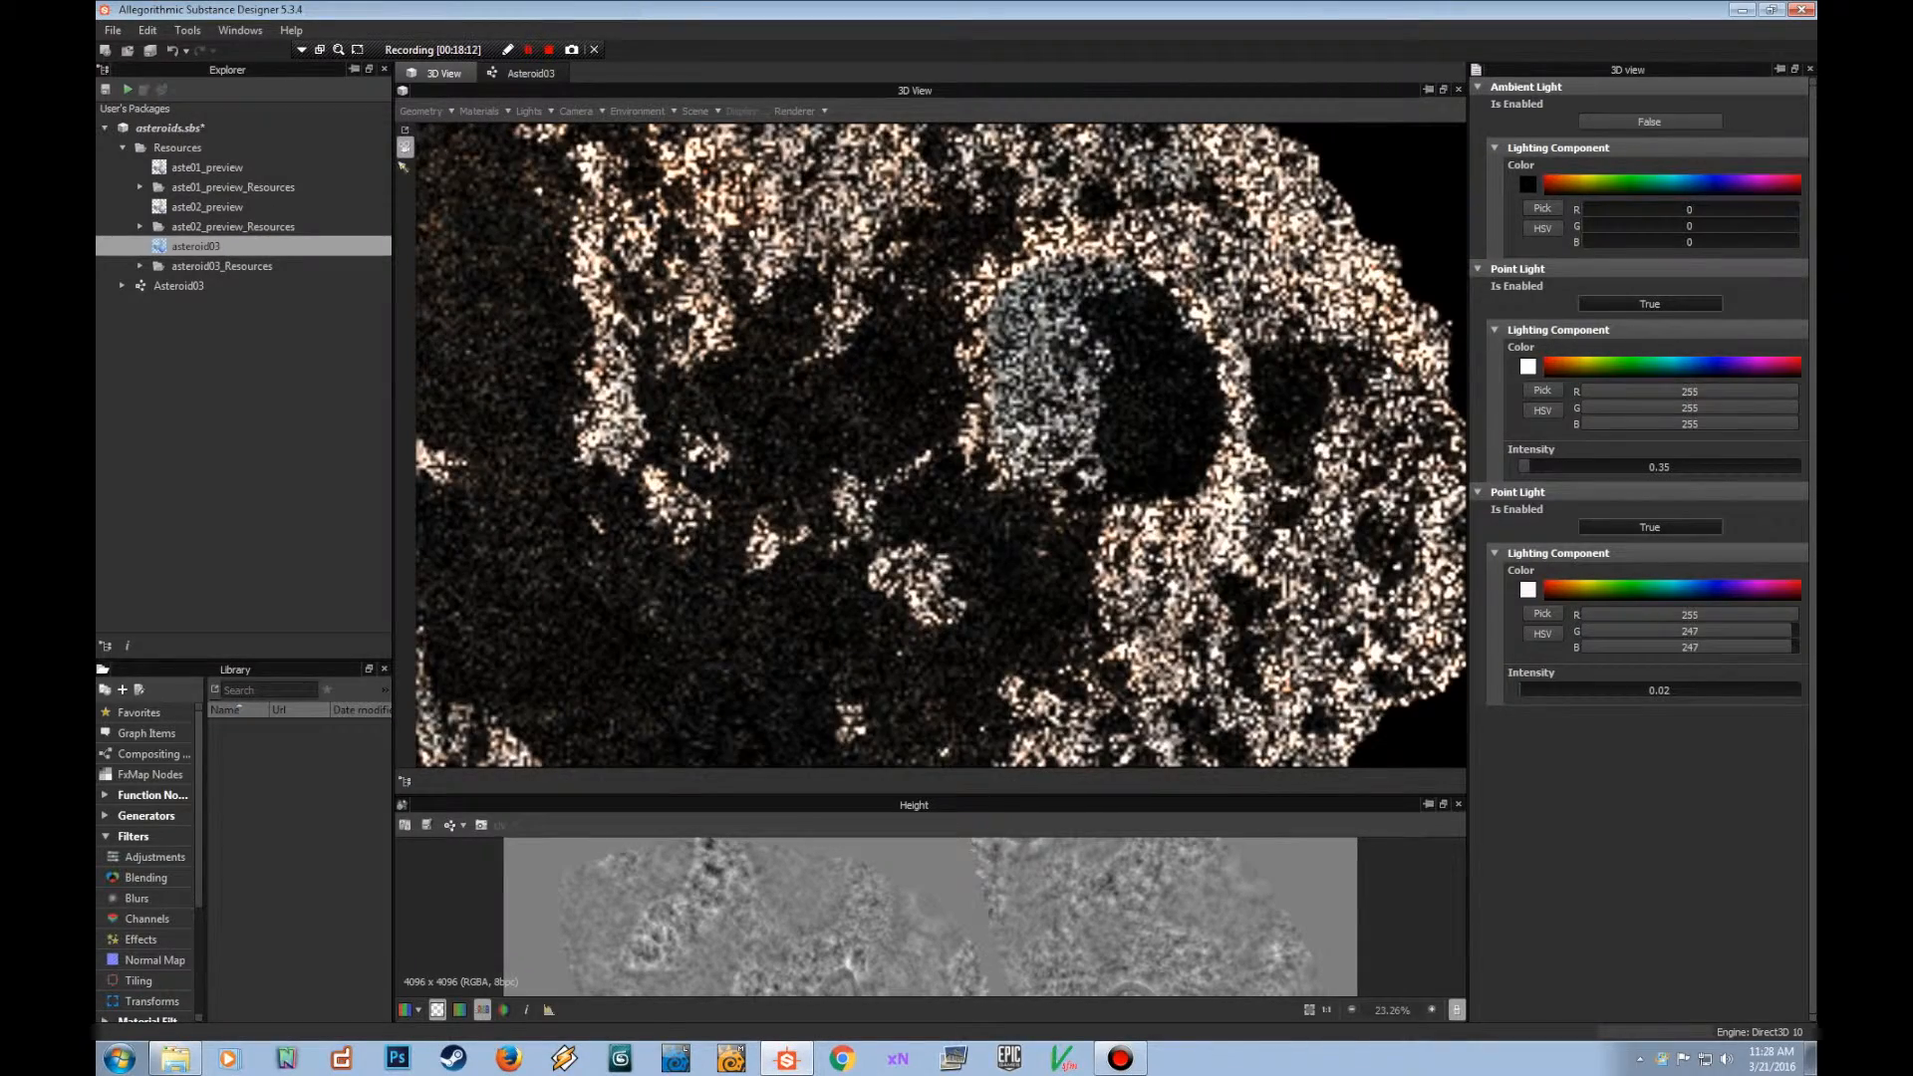
scroll(940, 446, "up", 2)
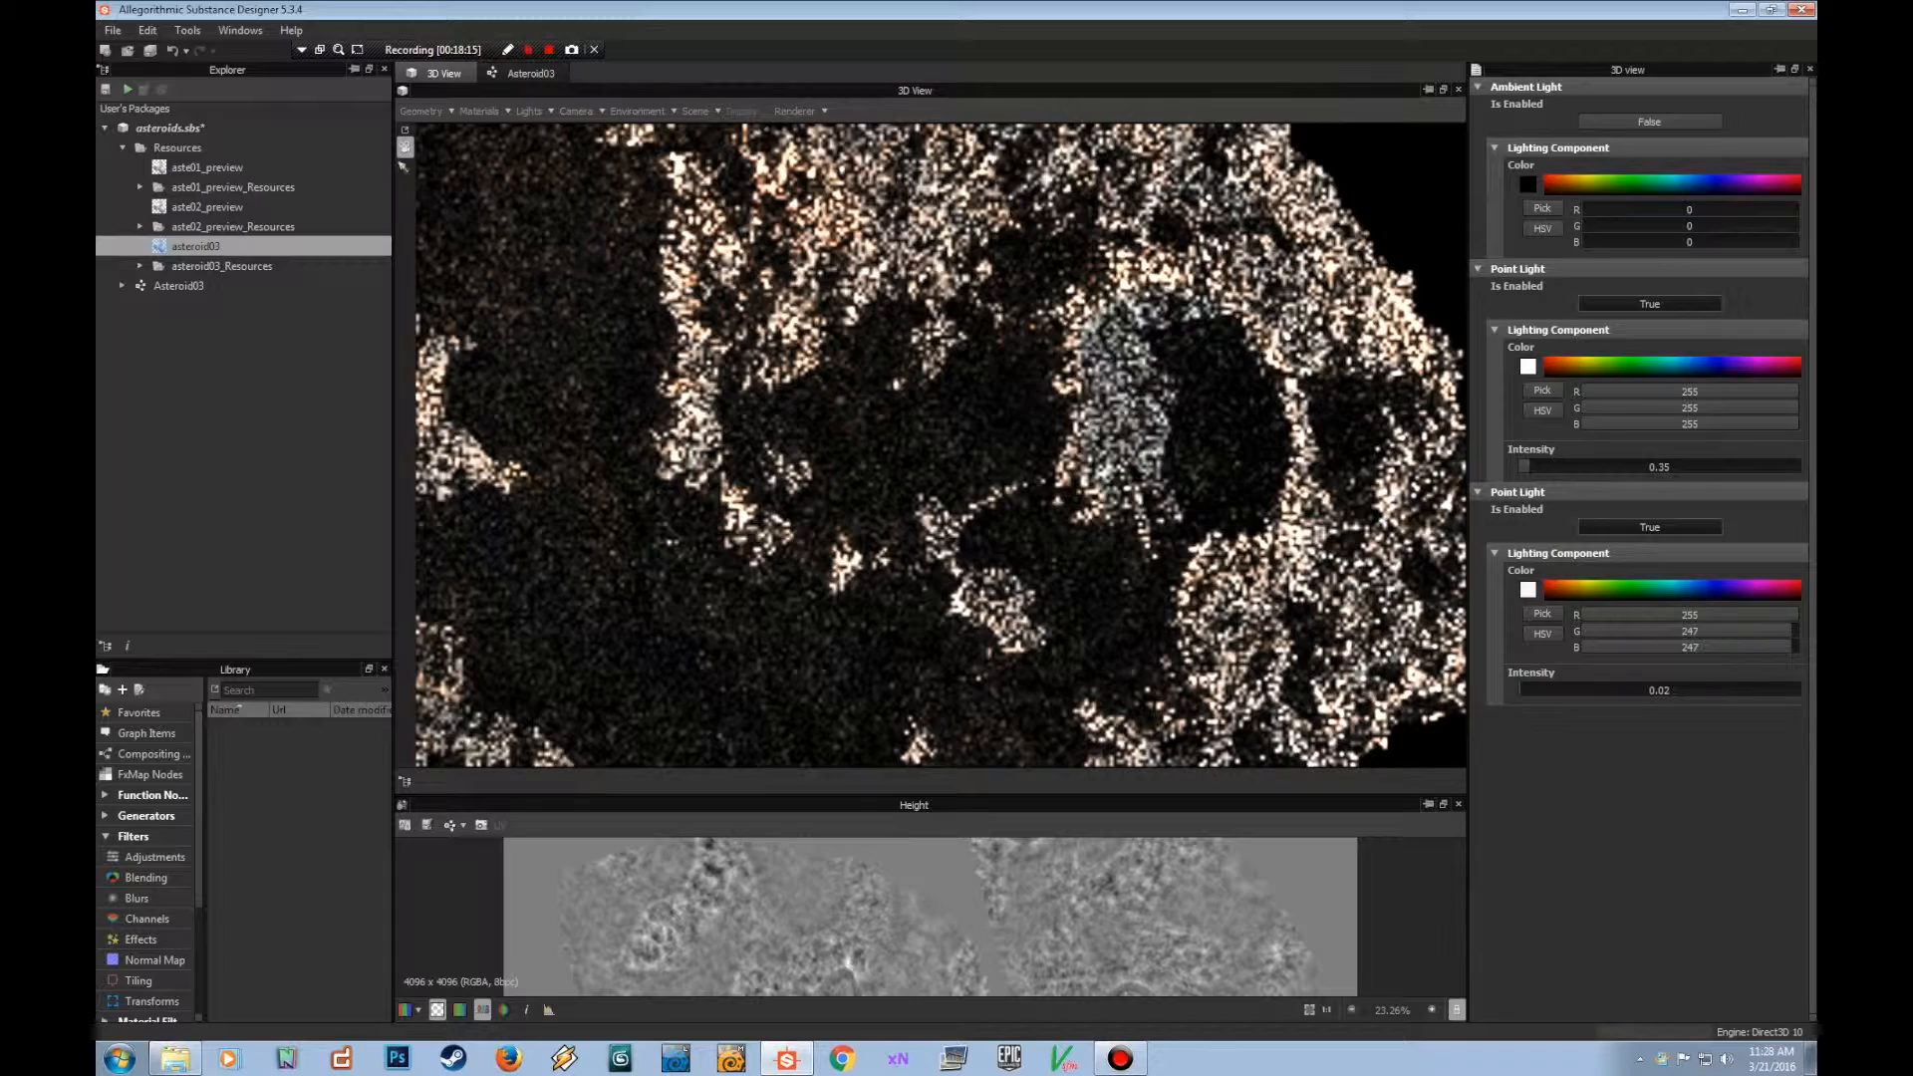
left_click(796, 111)
left_click(812, 184)
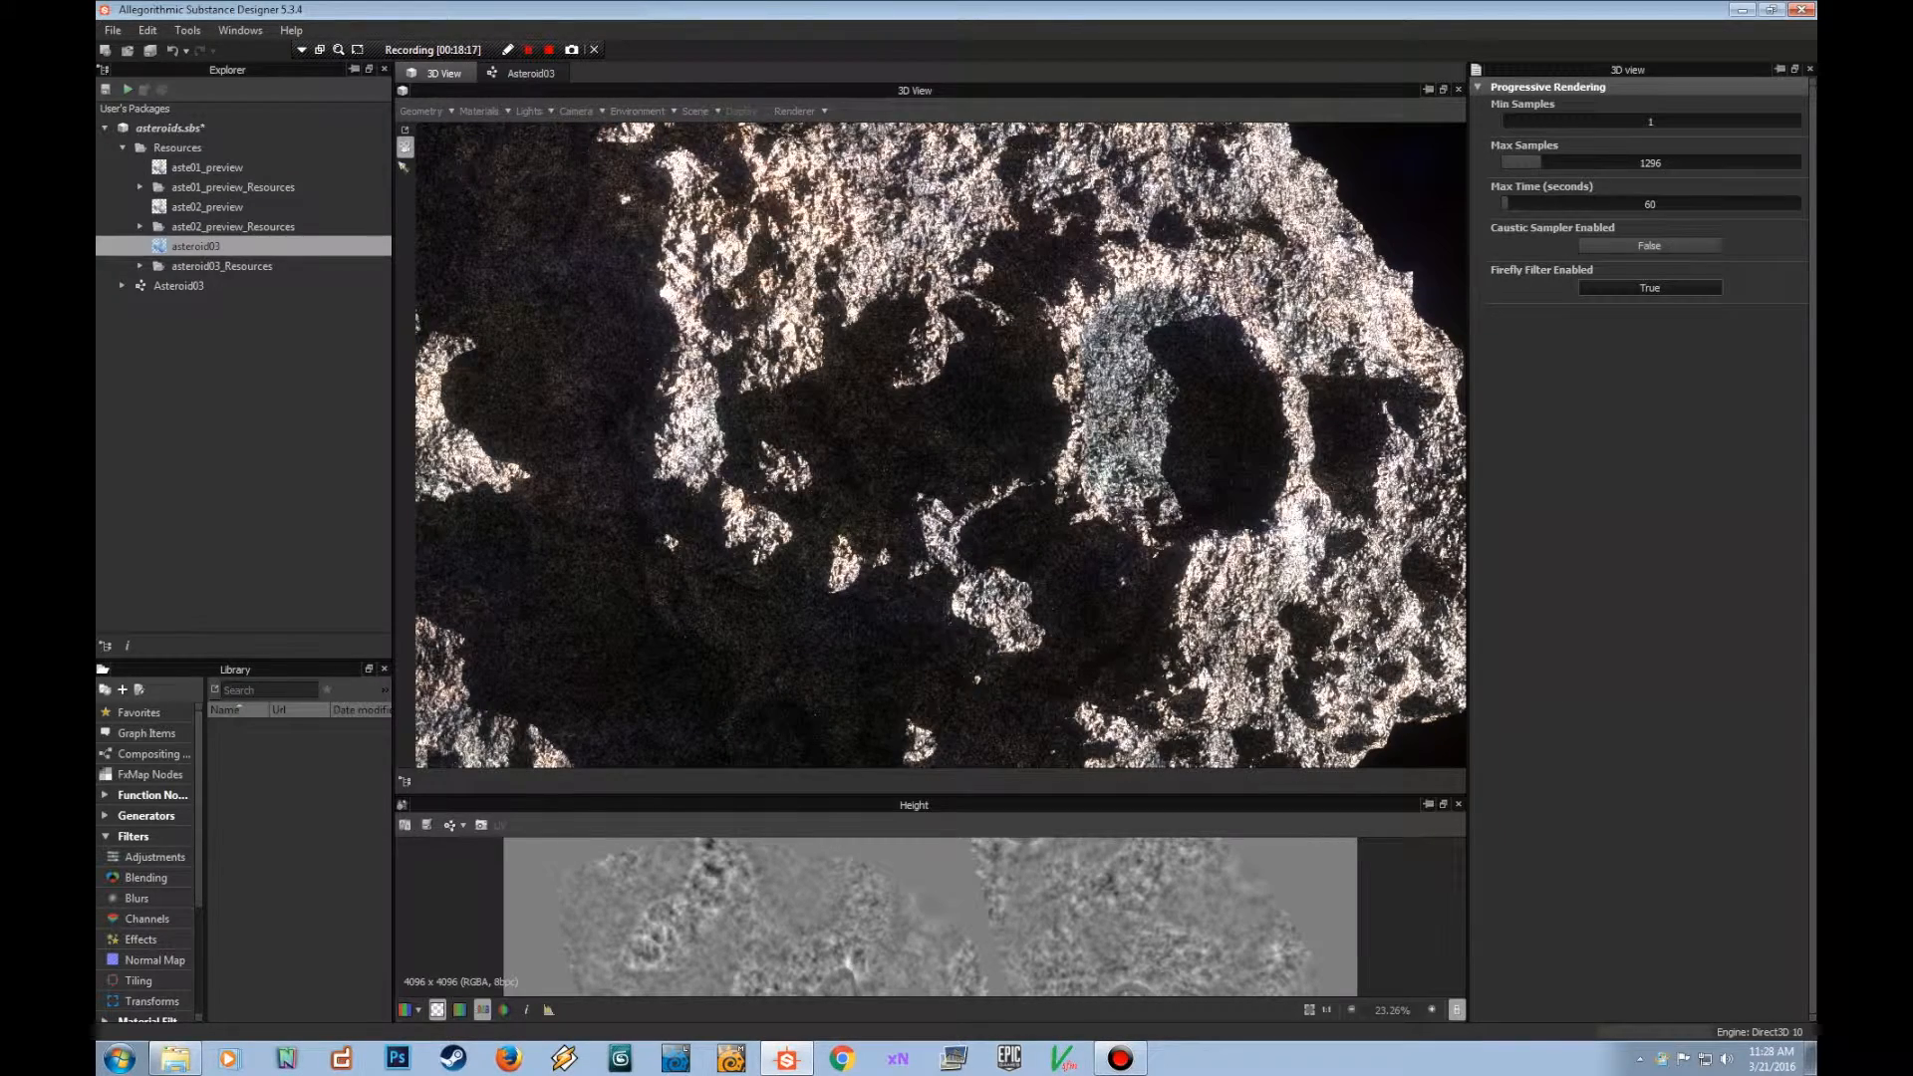
left_click(1527, 204)
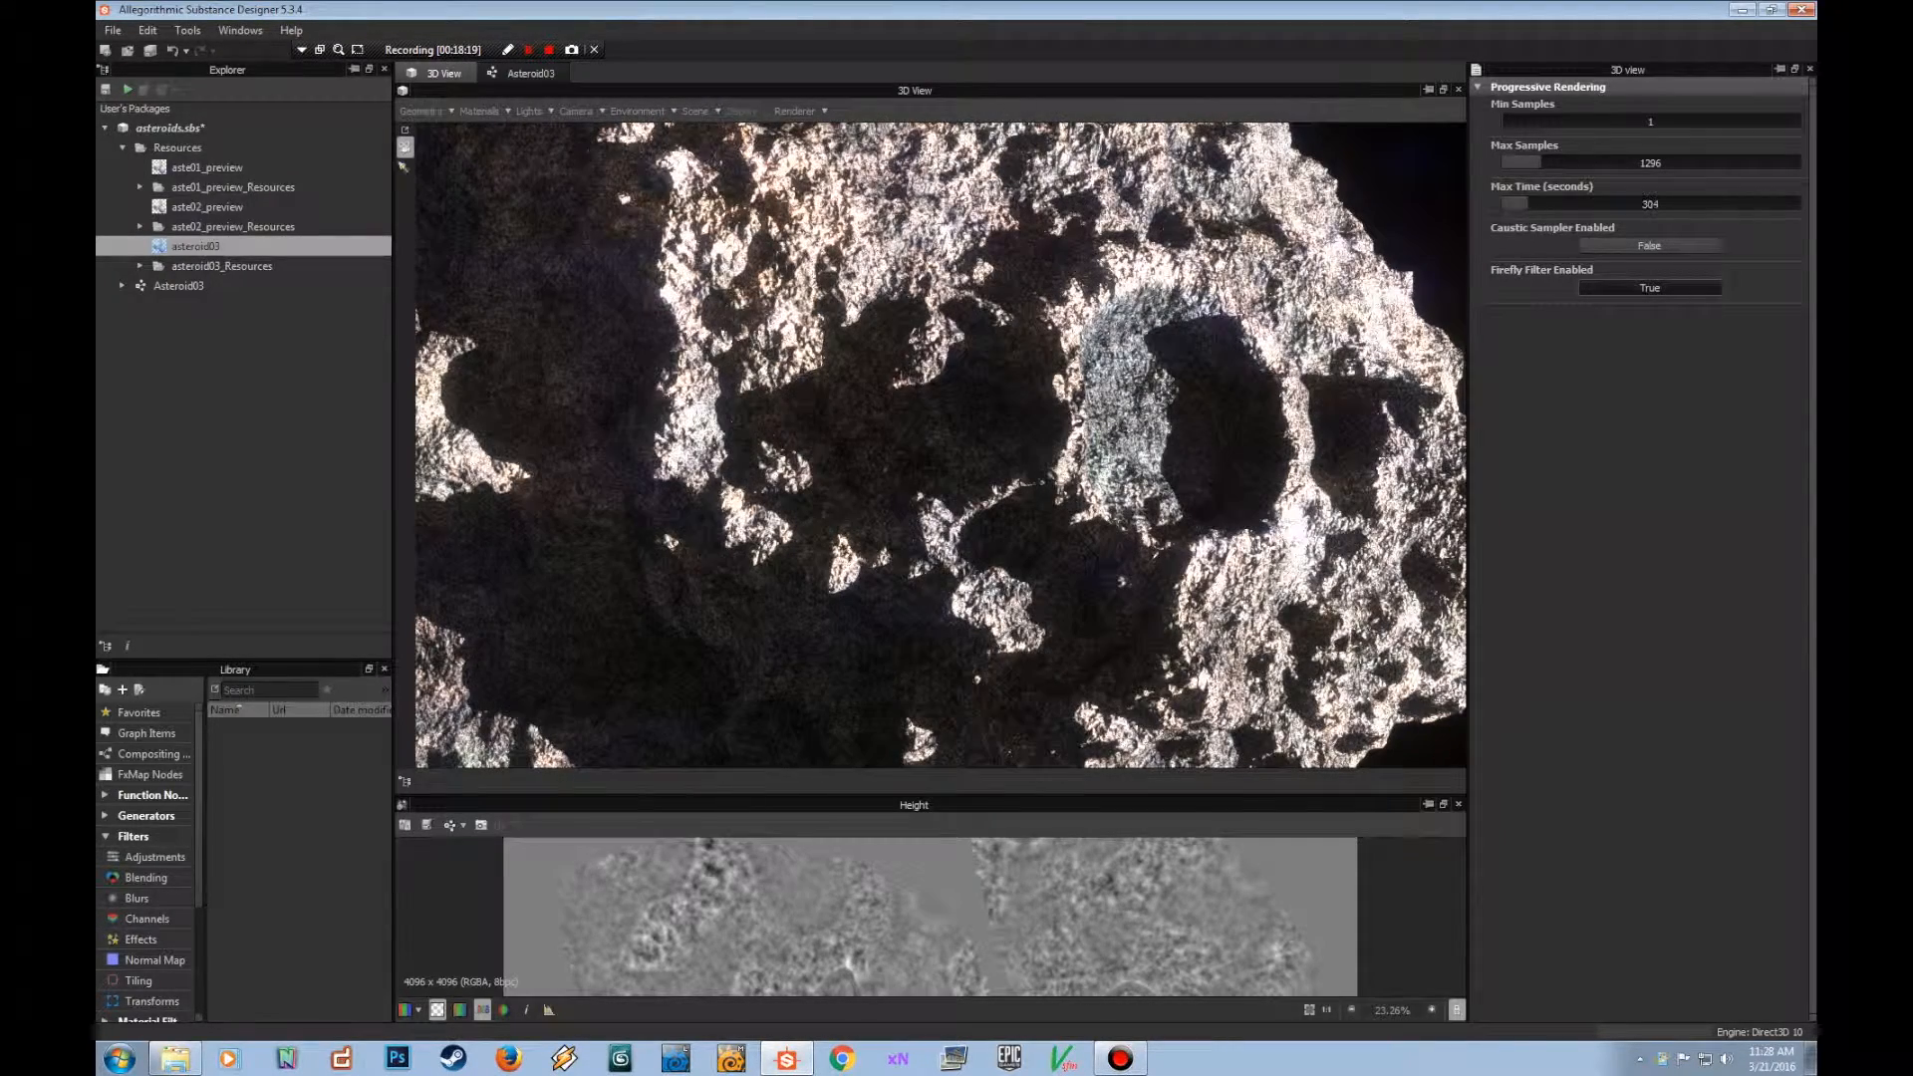
double_click(1666, 205)
type("120")
key("Return")
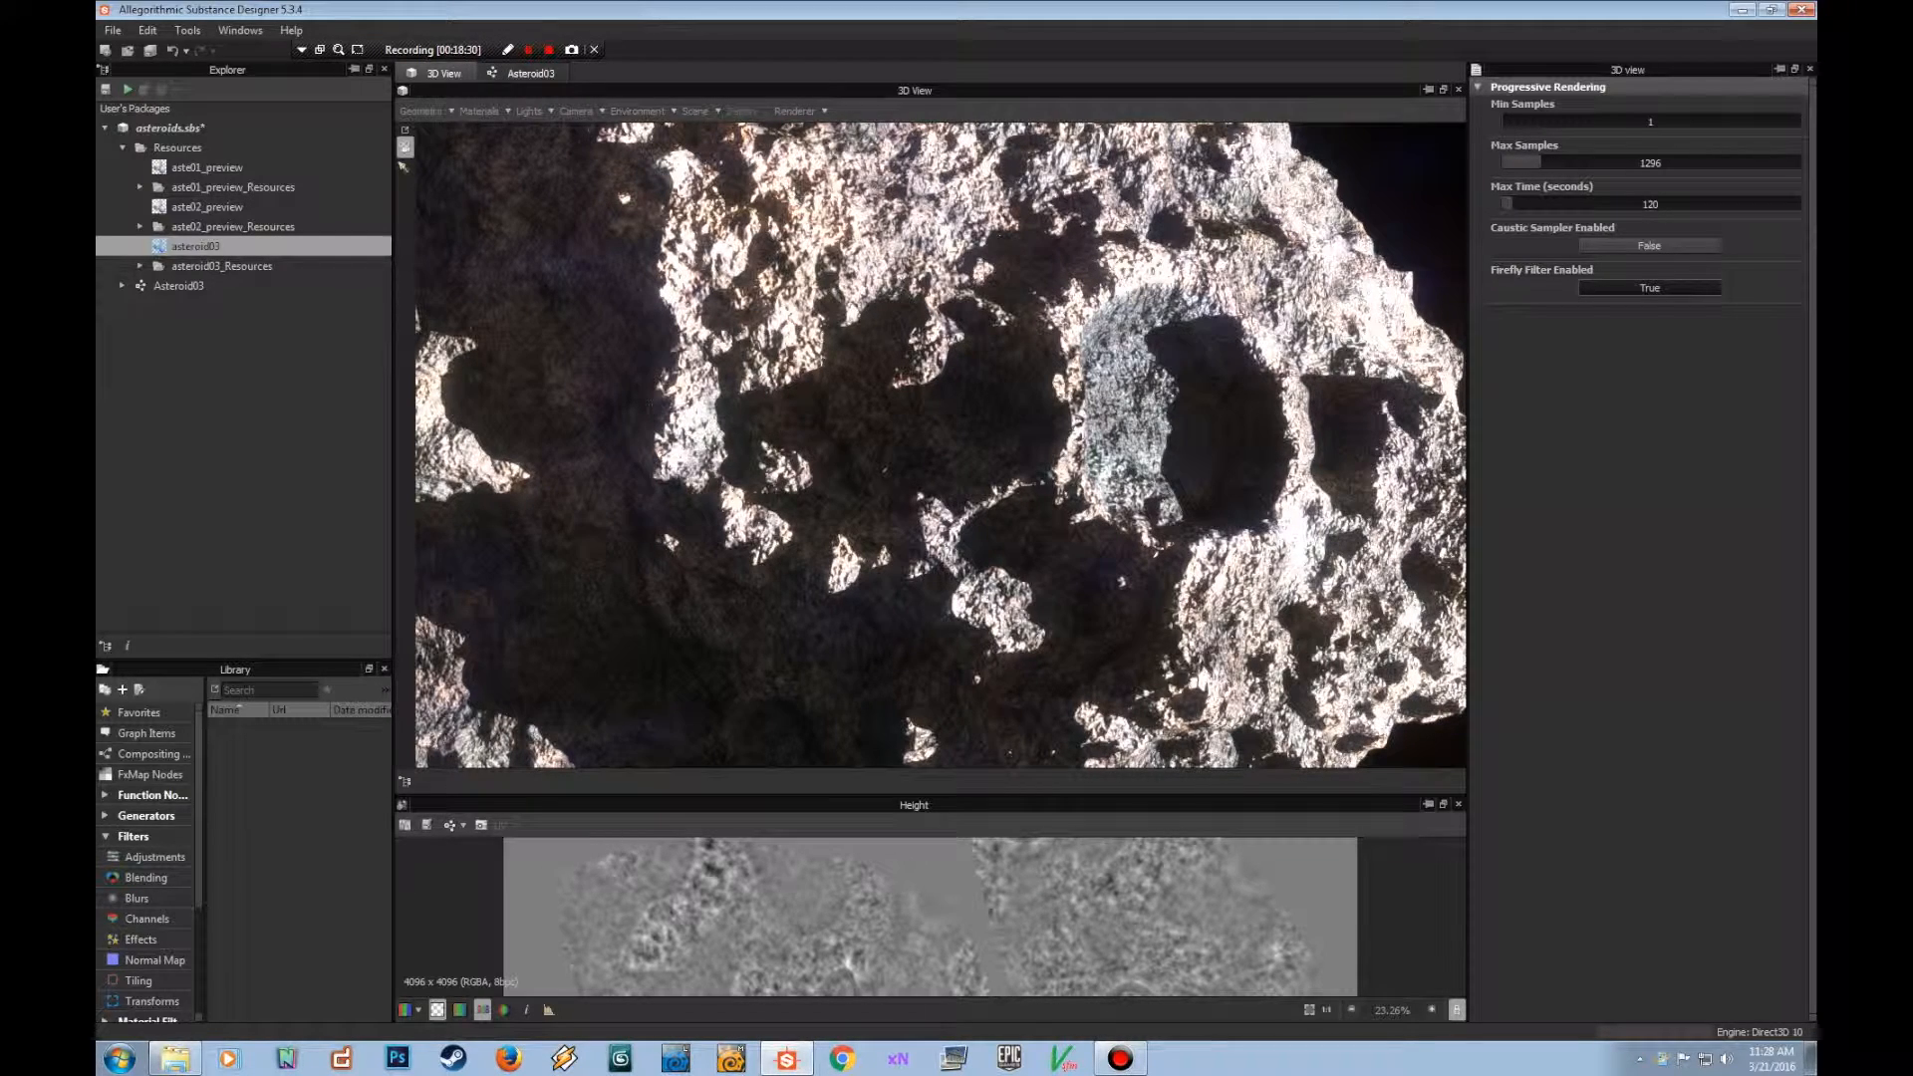
Set the first point light's intensity to 0.3.
left_click(529, 111)
left_click(542, 133)
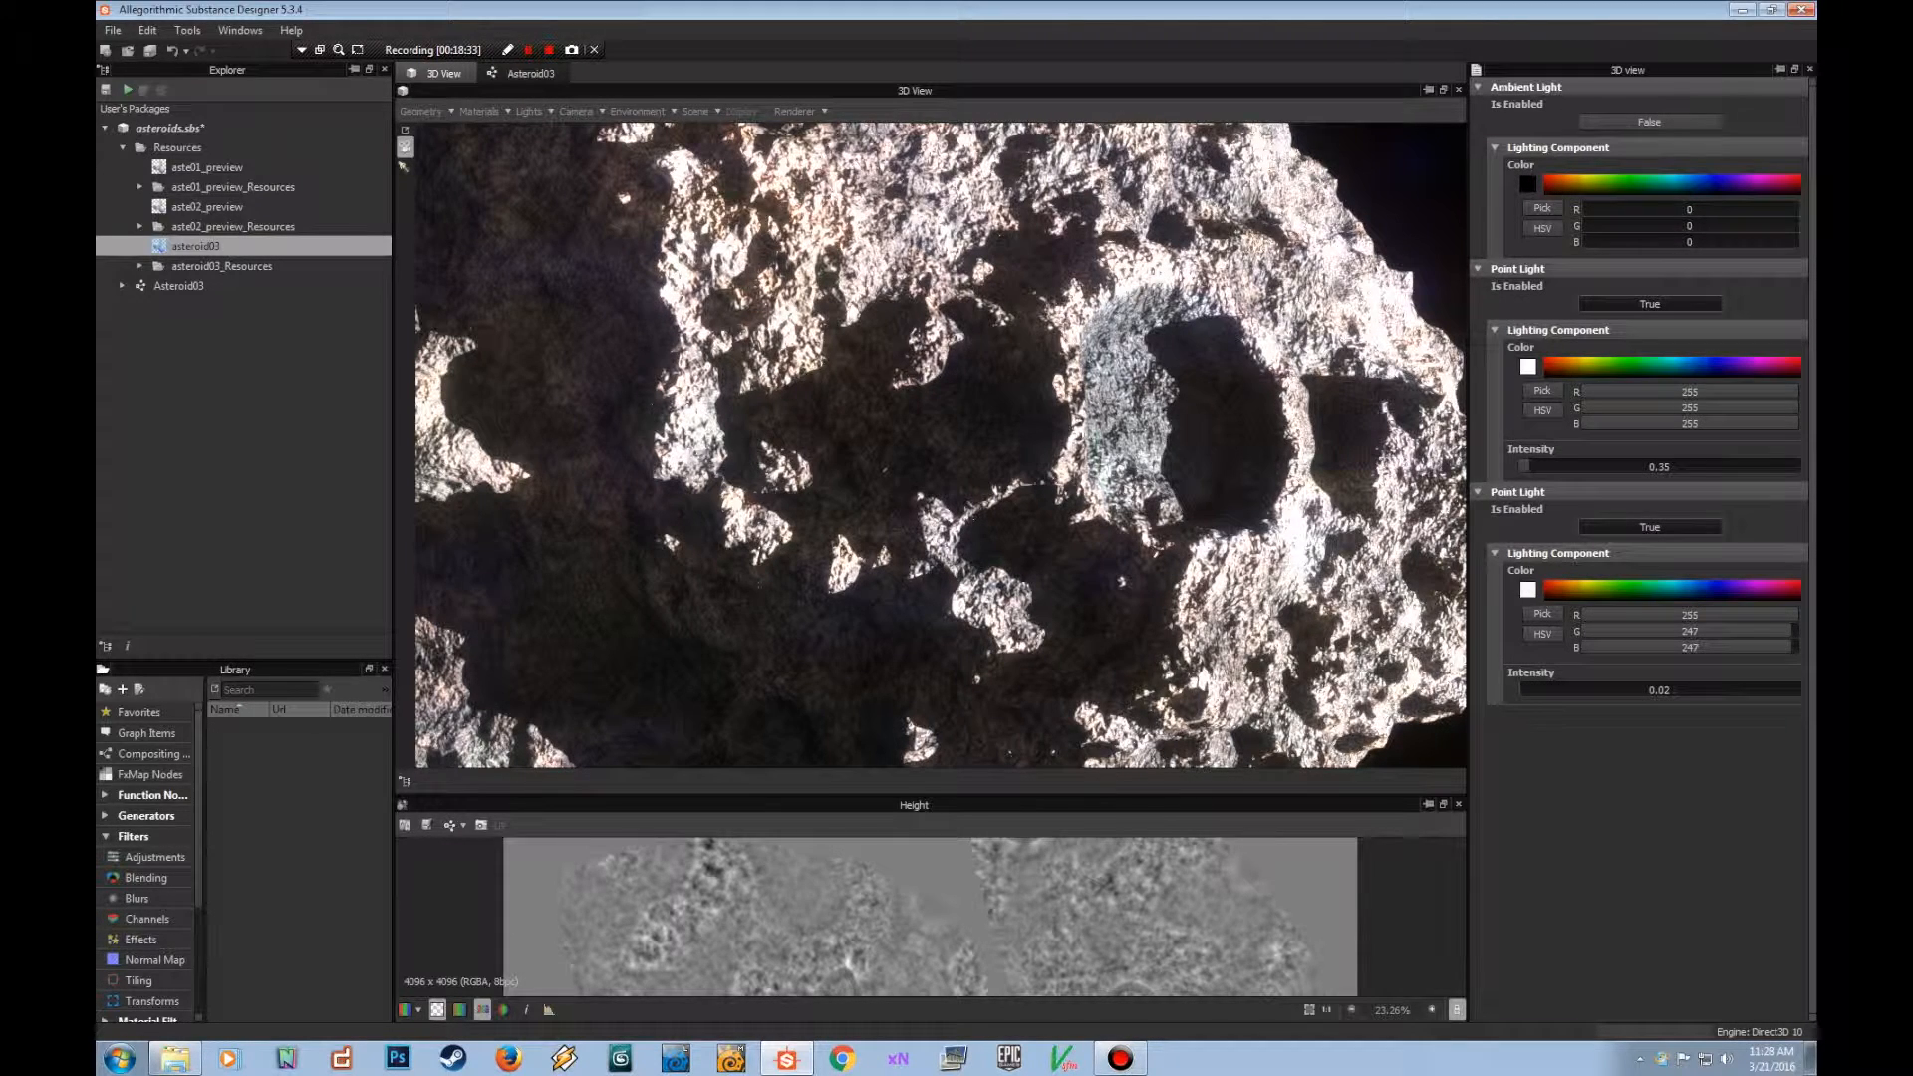
left_click(1655, 466)
type("0.3")
key("Return")
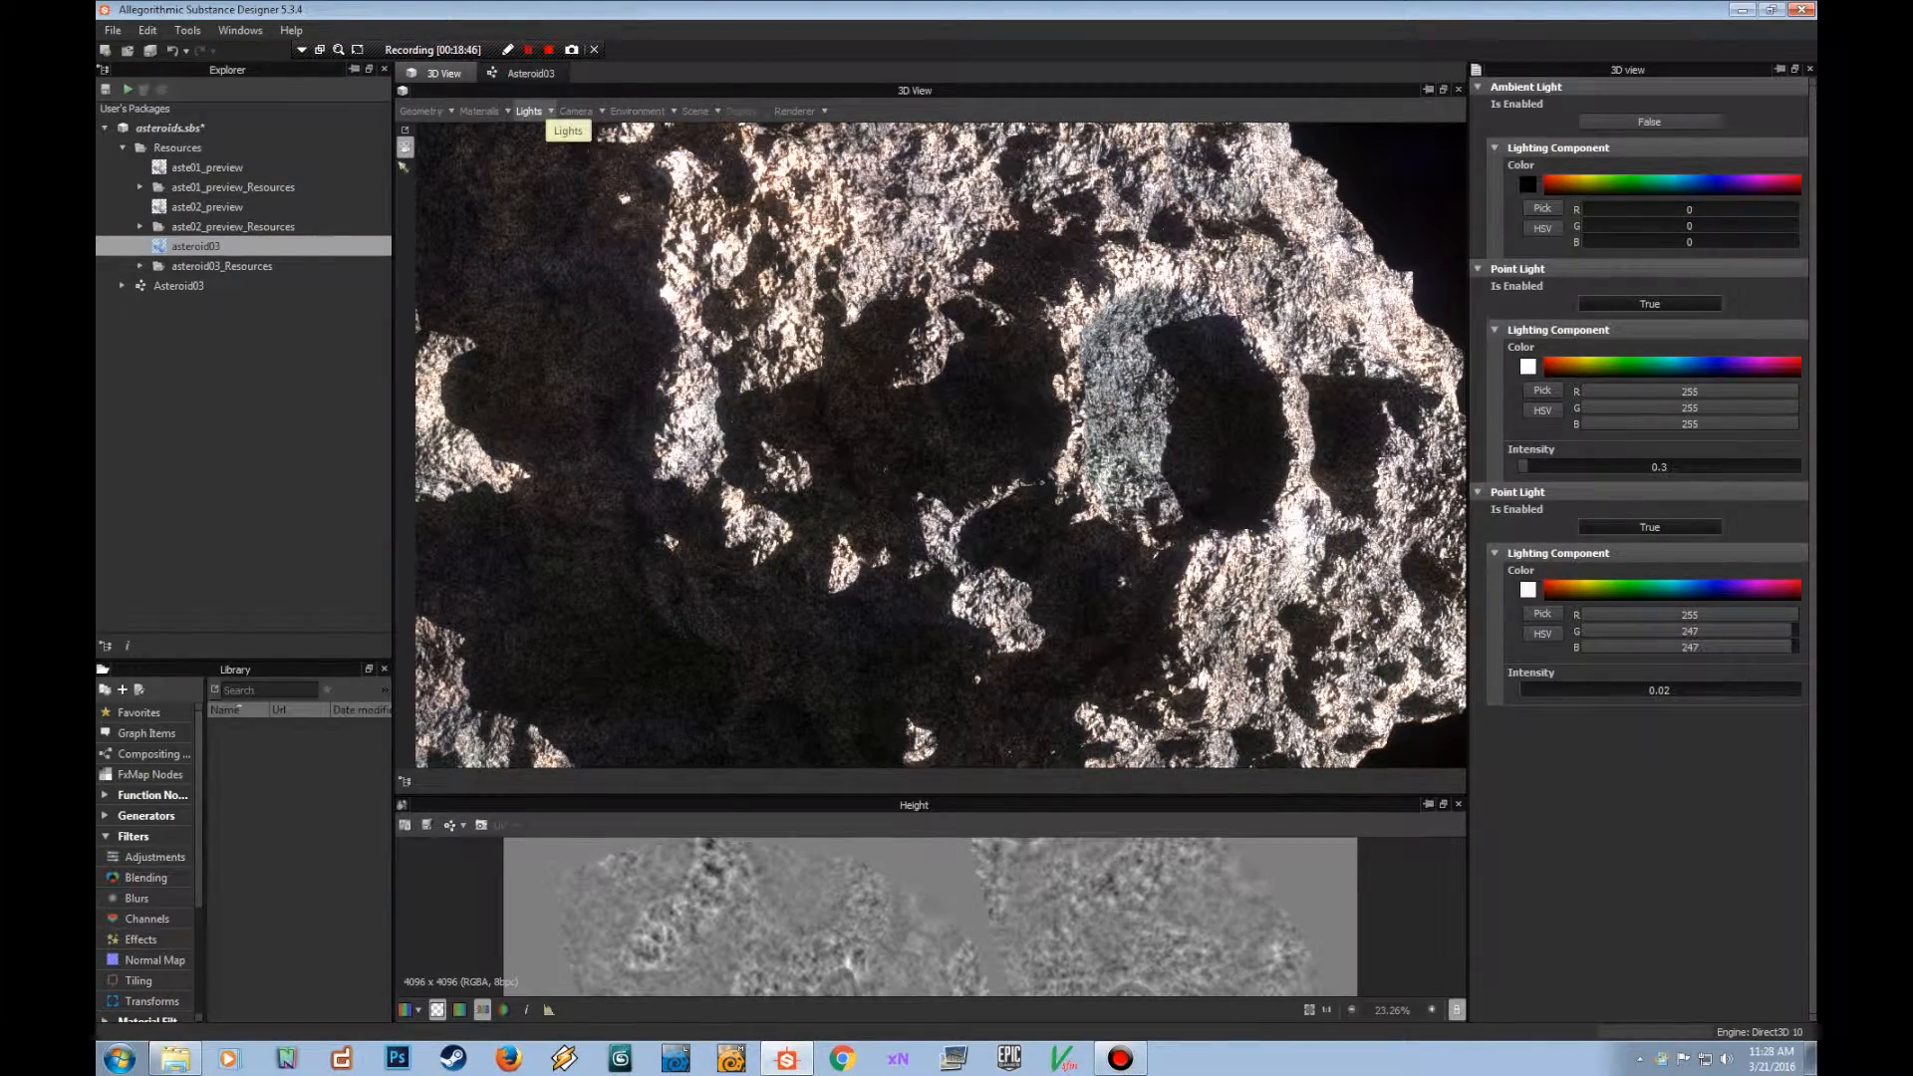
Expand the Auto Exposure, Tone Mapping and Glare settings in the camera post effects and disable Glare.
left_click(576, 112)
left_click(587, 129)
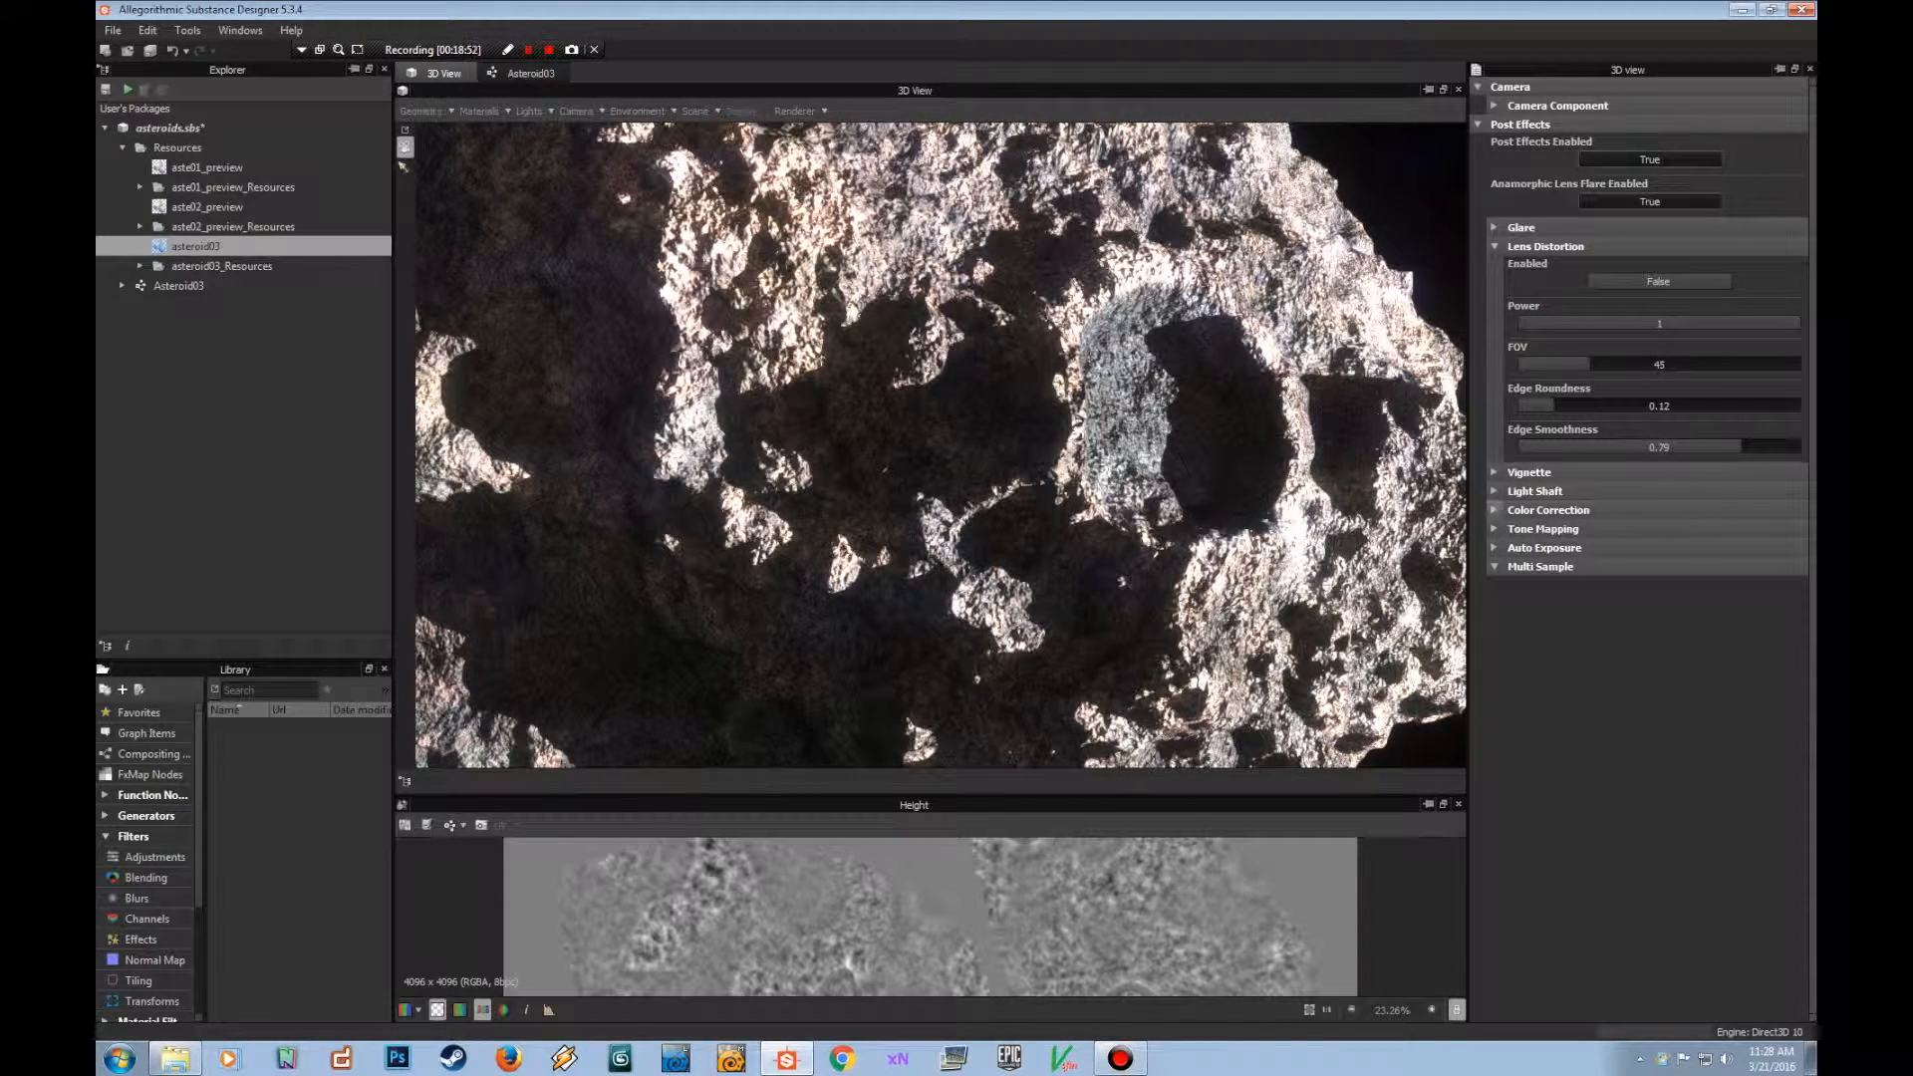
left_click(1493, 548)
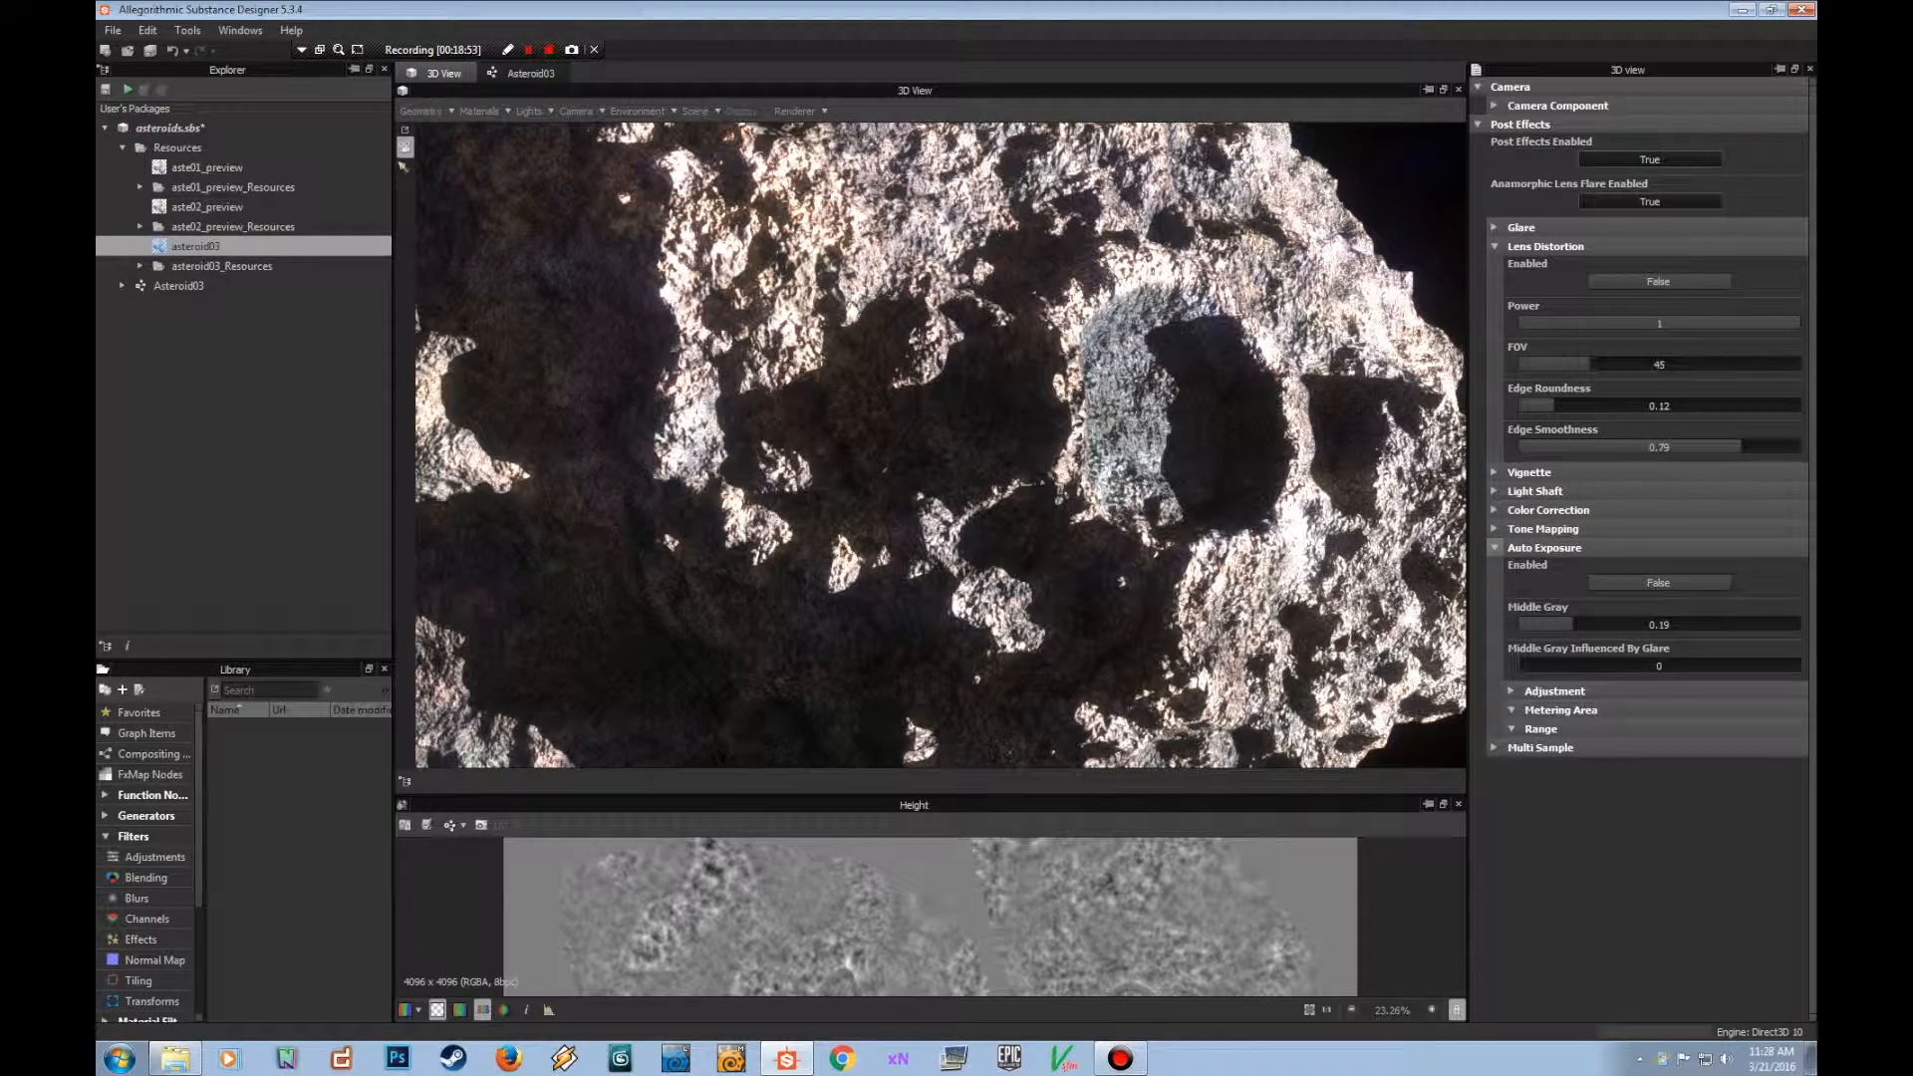
left_click(1494, 529)
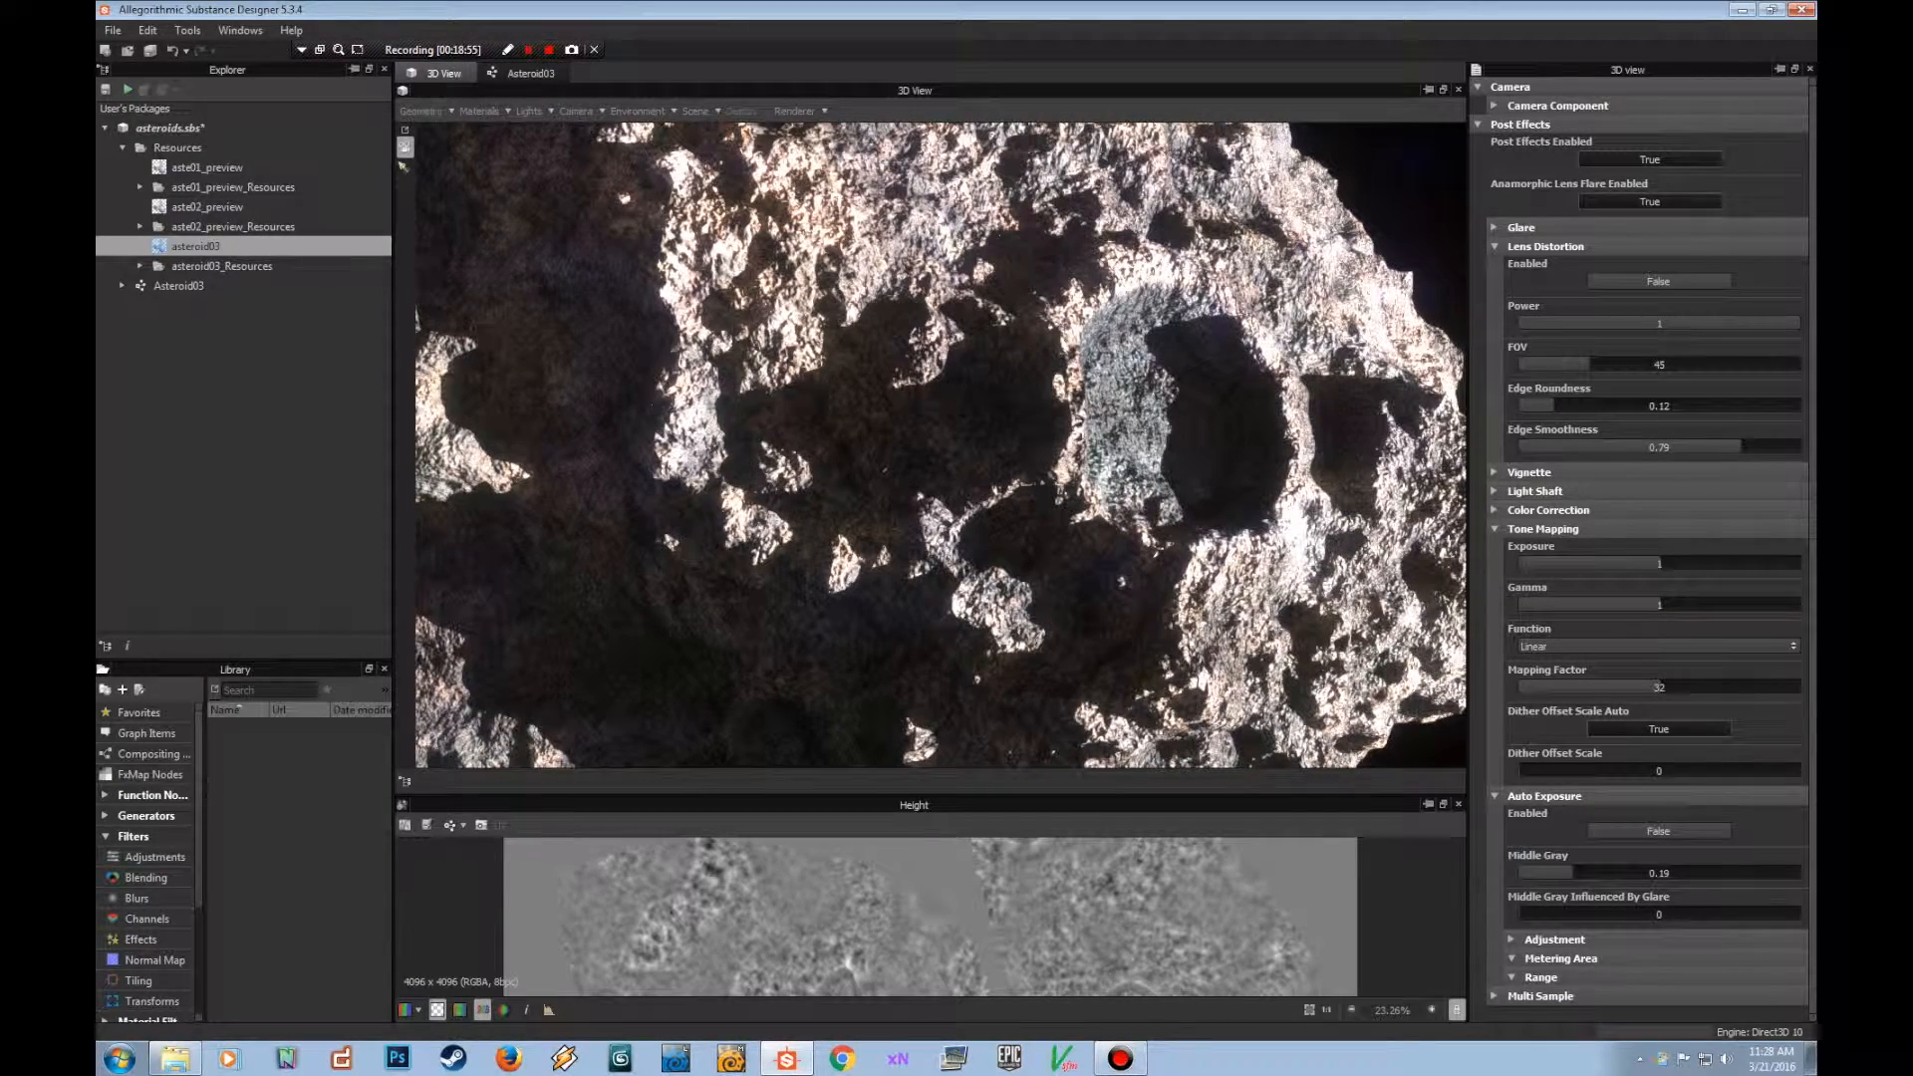
left_click(1494, 227)
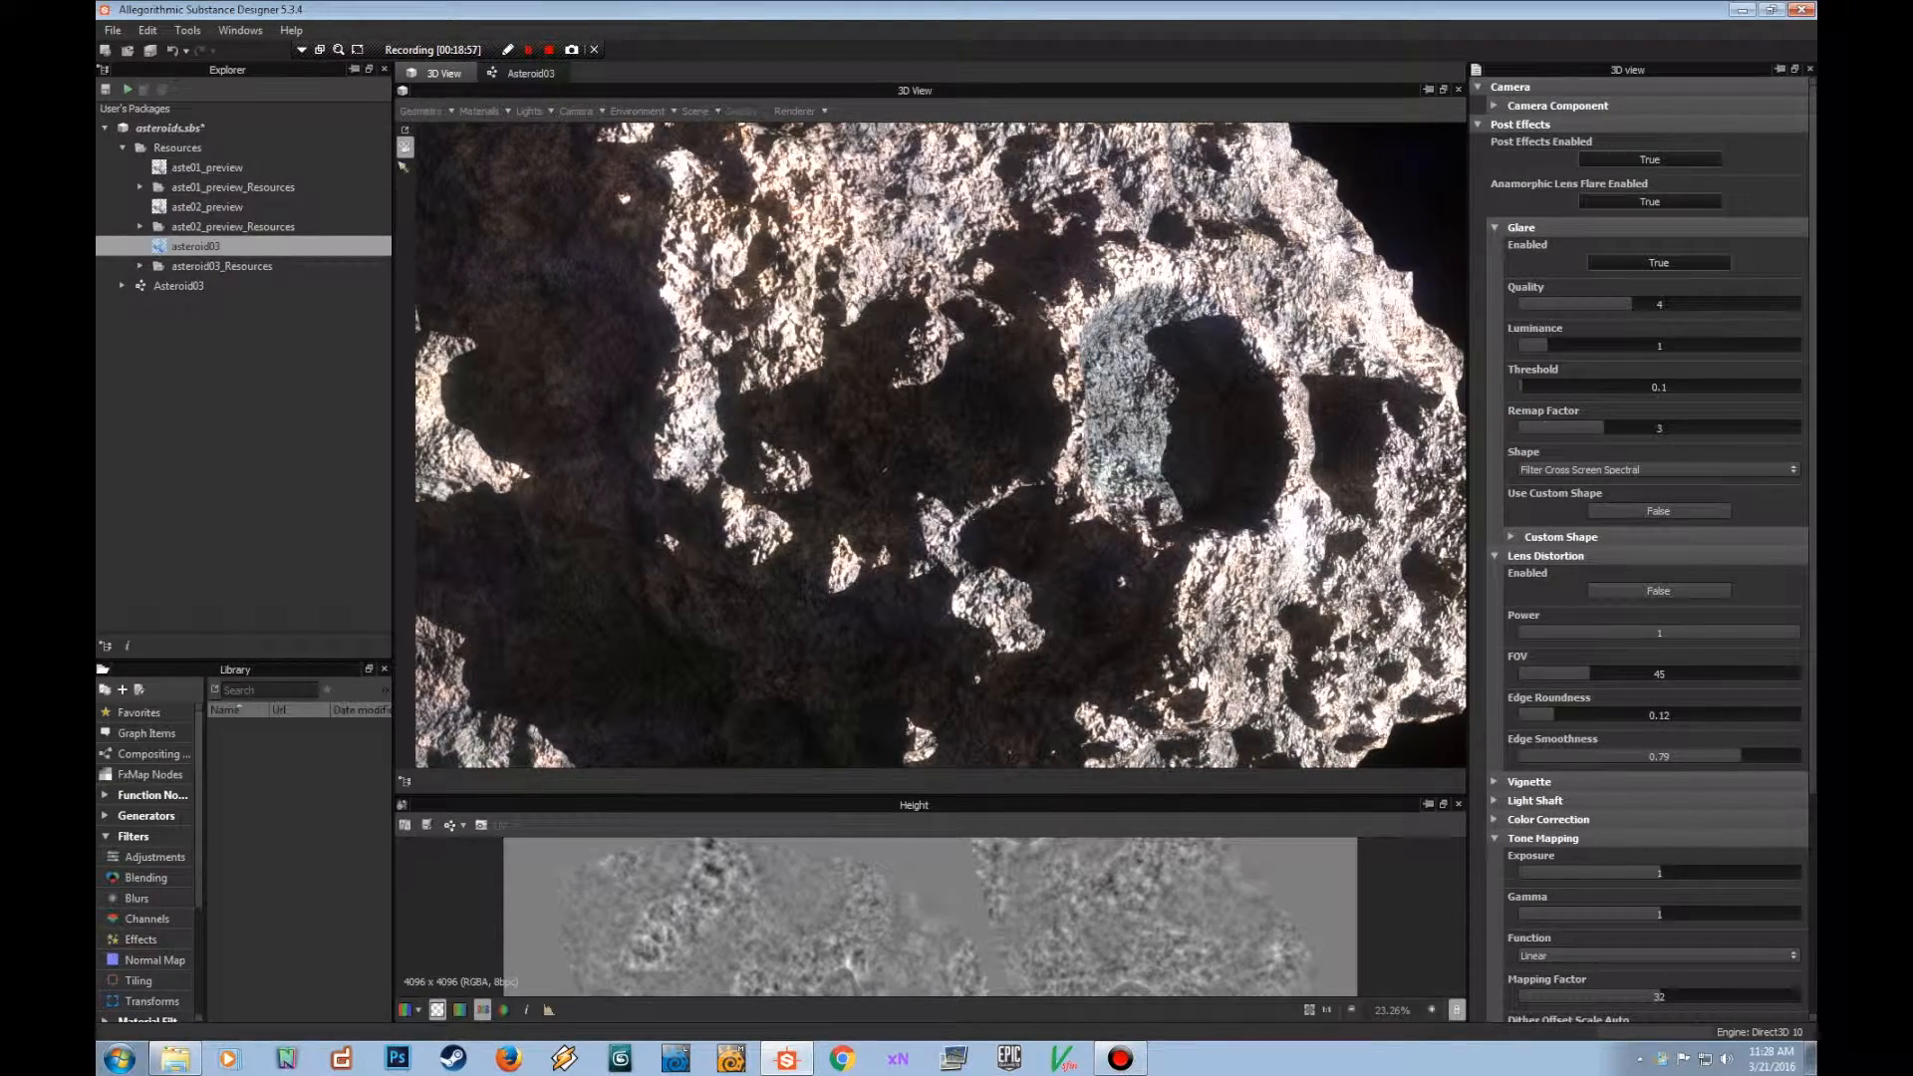
left_click(1658, 263)
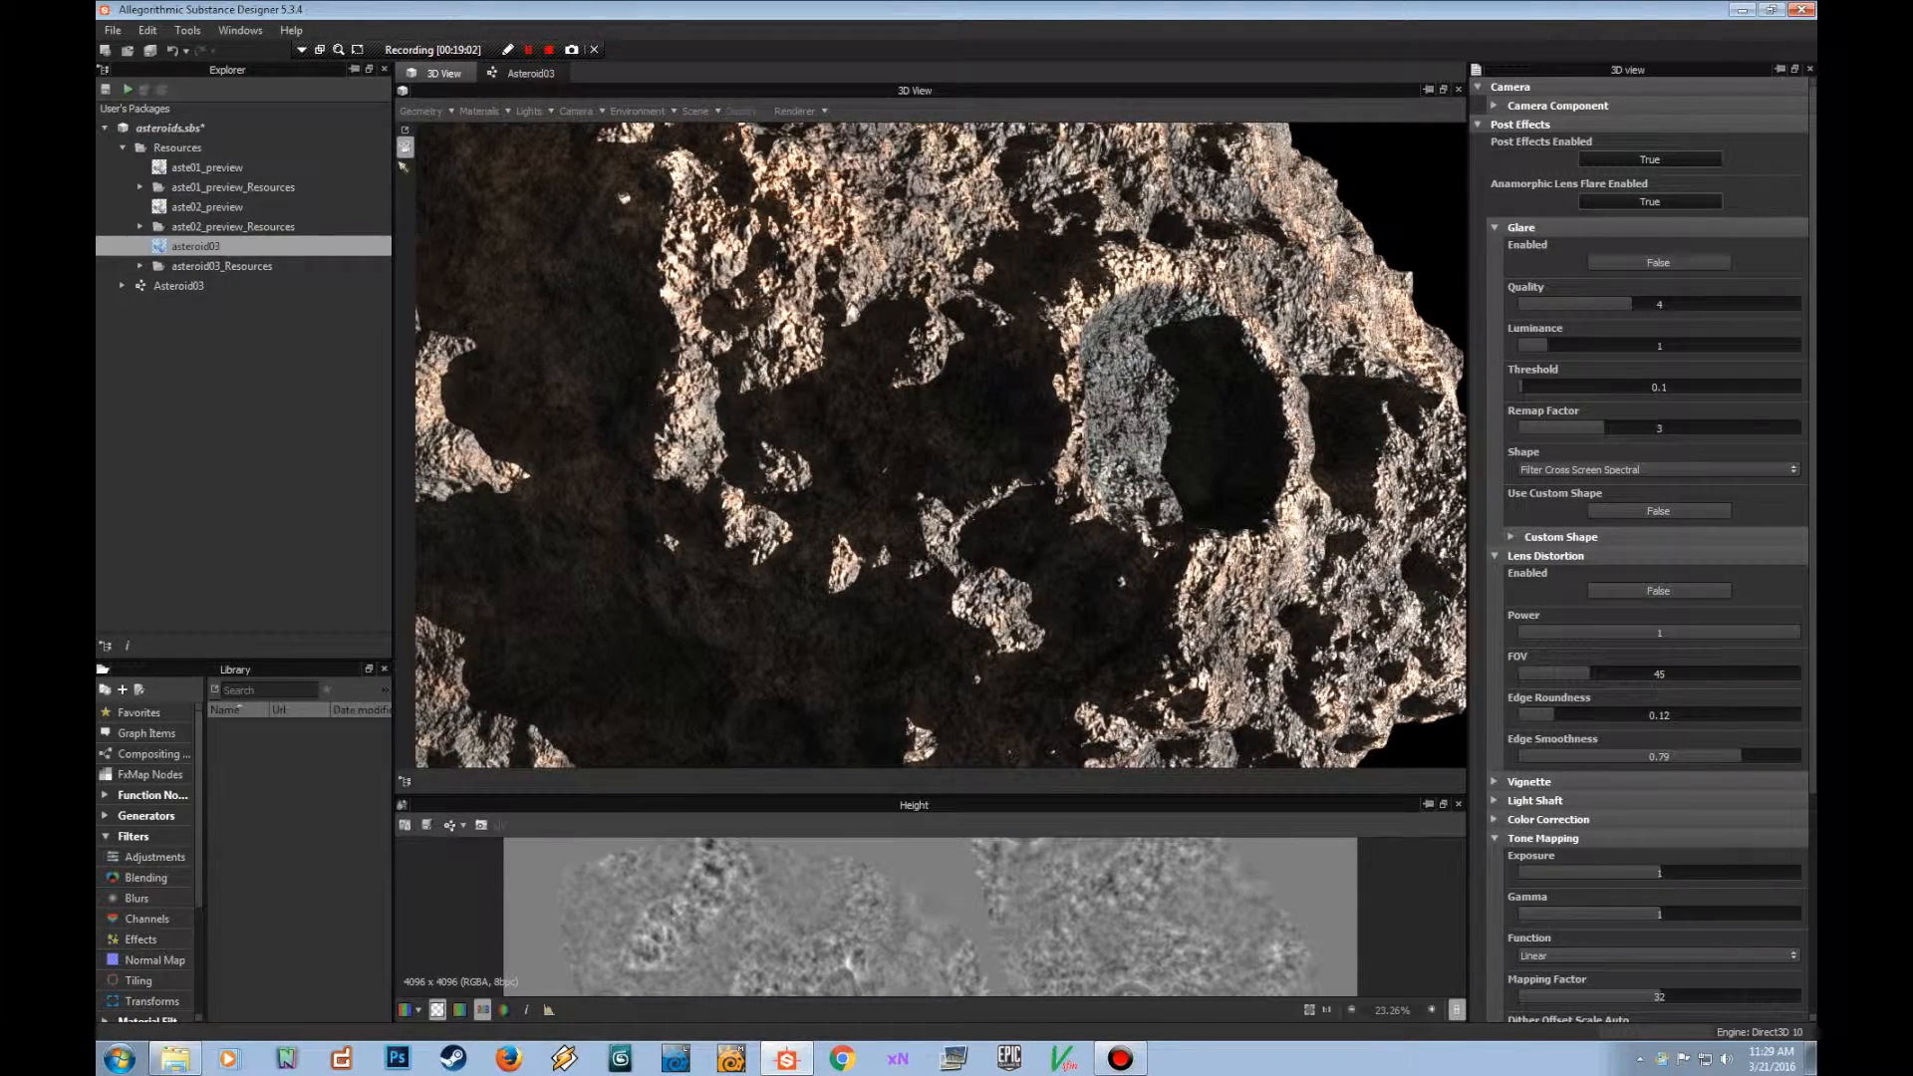
Enable Glare in the camera post effects and set its threshold to 0.26.
left_click(1658, 263)
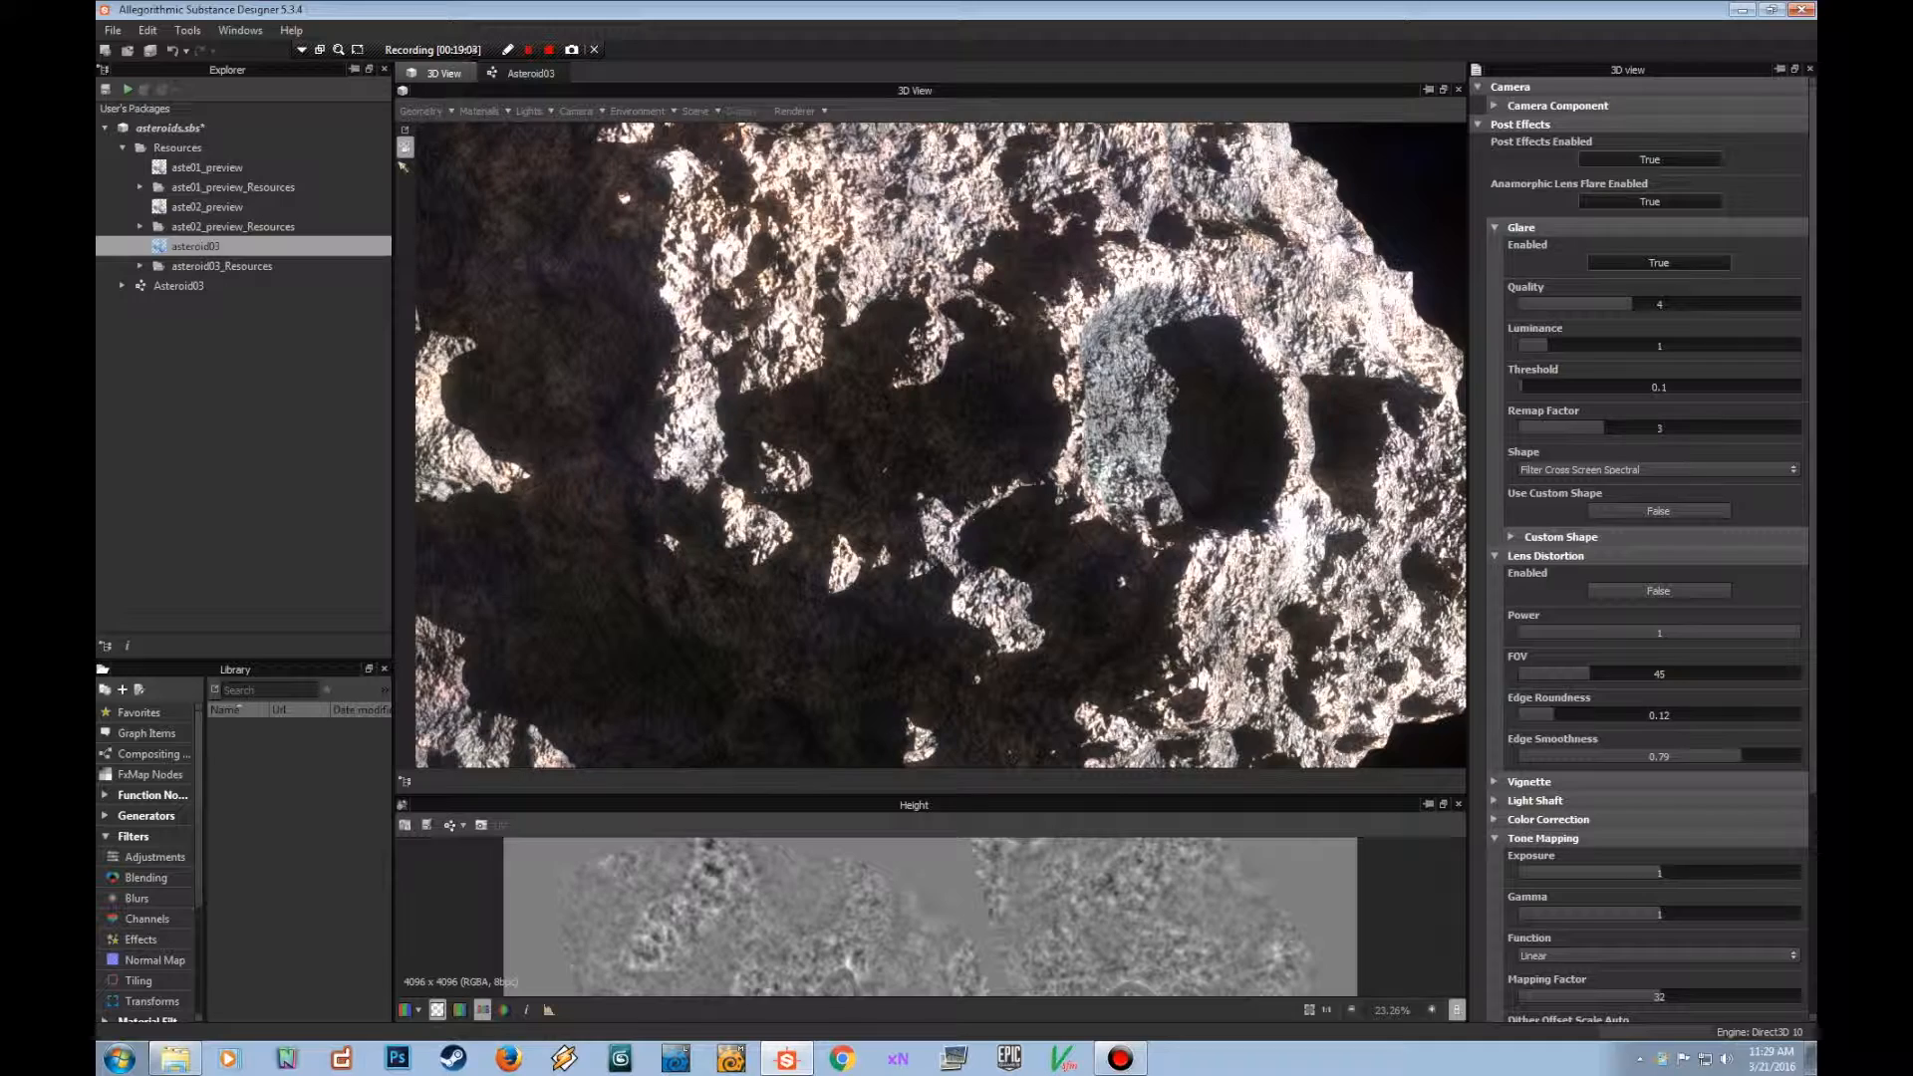
left_click_drag(1521, 387, 1525, 386)
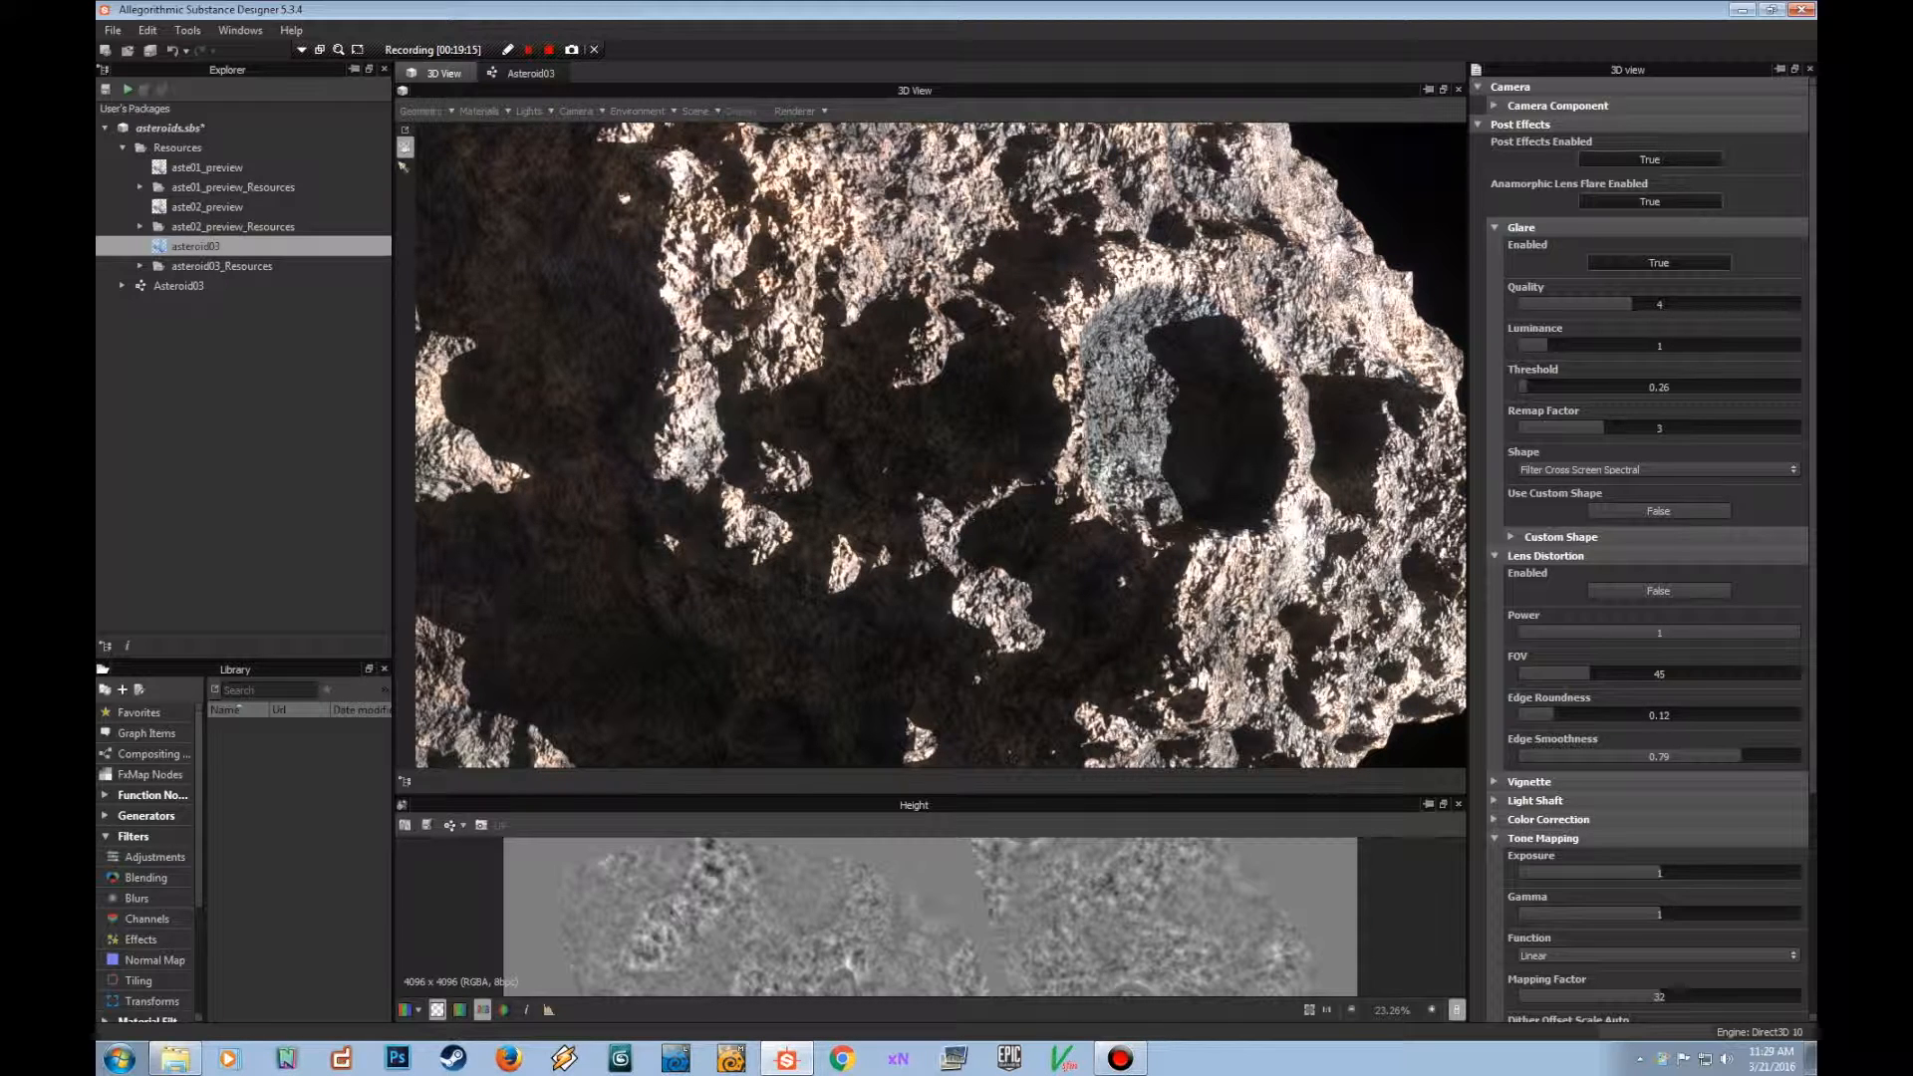
Set the renderer's max time to 510 seconds and slightly shift the view of the crater.
left_click(794, 111)
left_click(817, 174)
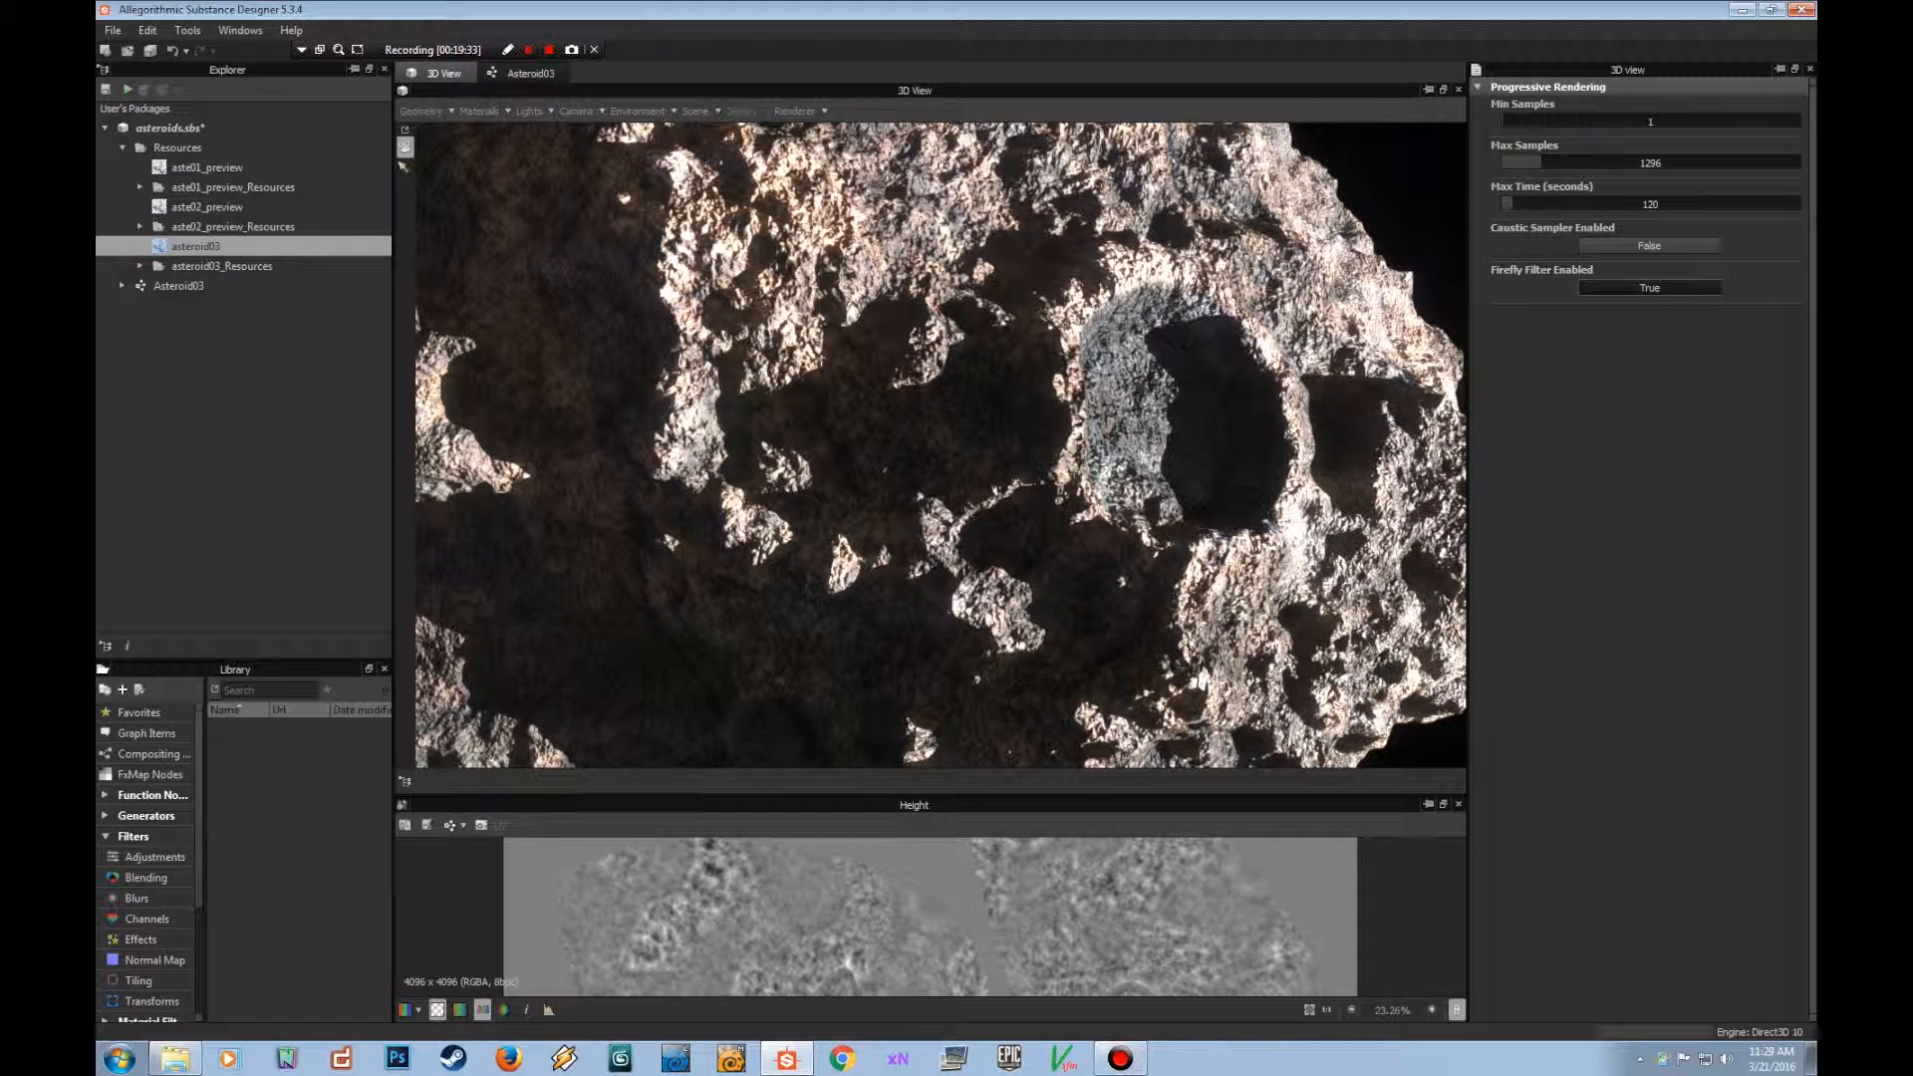
left_click_drag(1649, 203, 1649, 201)
mouse_move(896, 418)
left_mouse_down()
mouse_move(961, 518)
mouse_move(968, 379)
mouse_move(928, 425)
left_mouse_up()
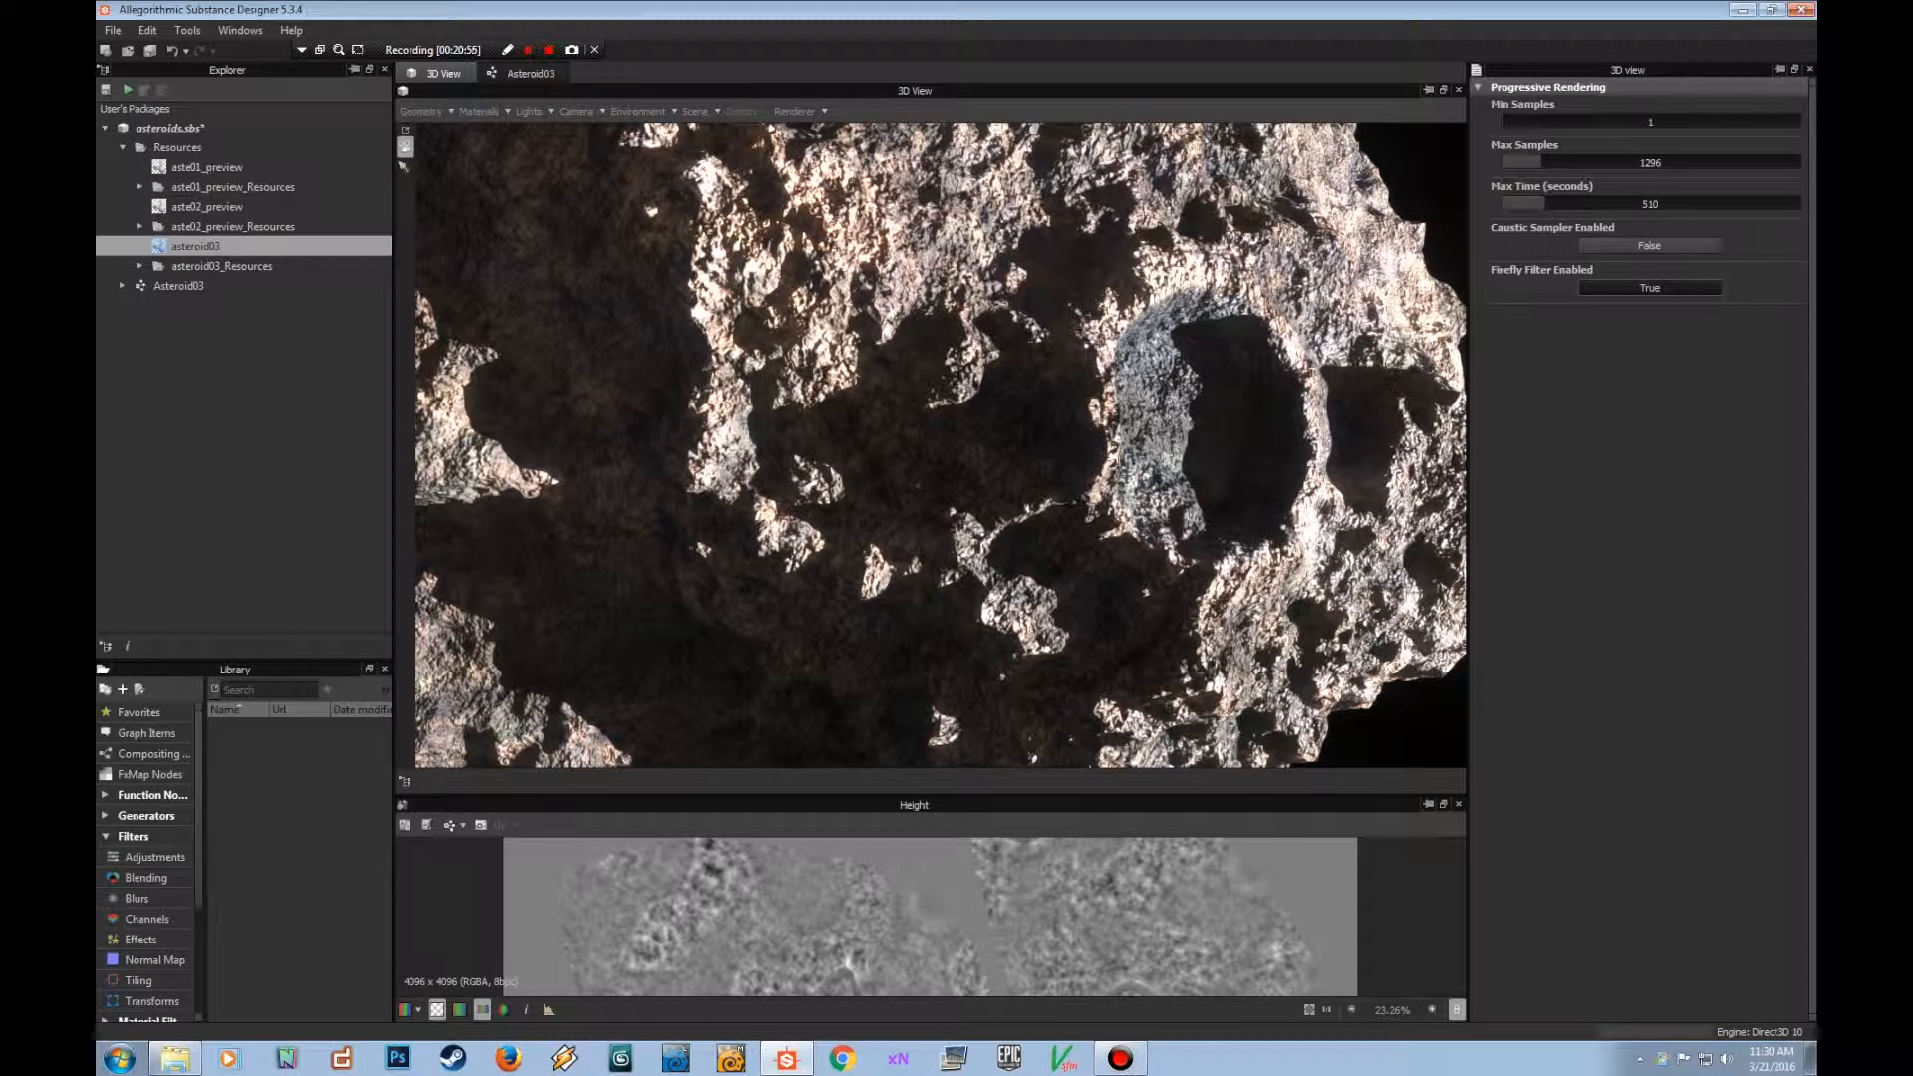
Look over the output nodes in the Asteroid03 graph and return to the 3D view of the asteroid.
left_click(531, 73)
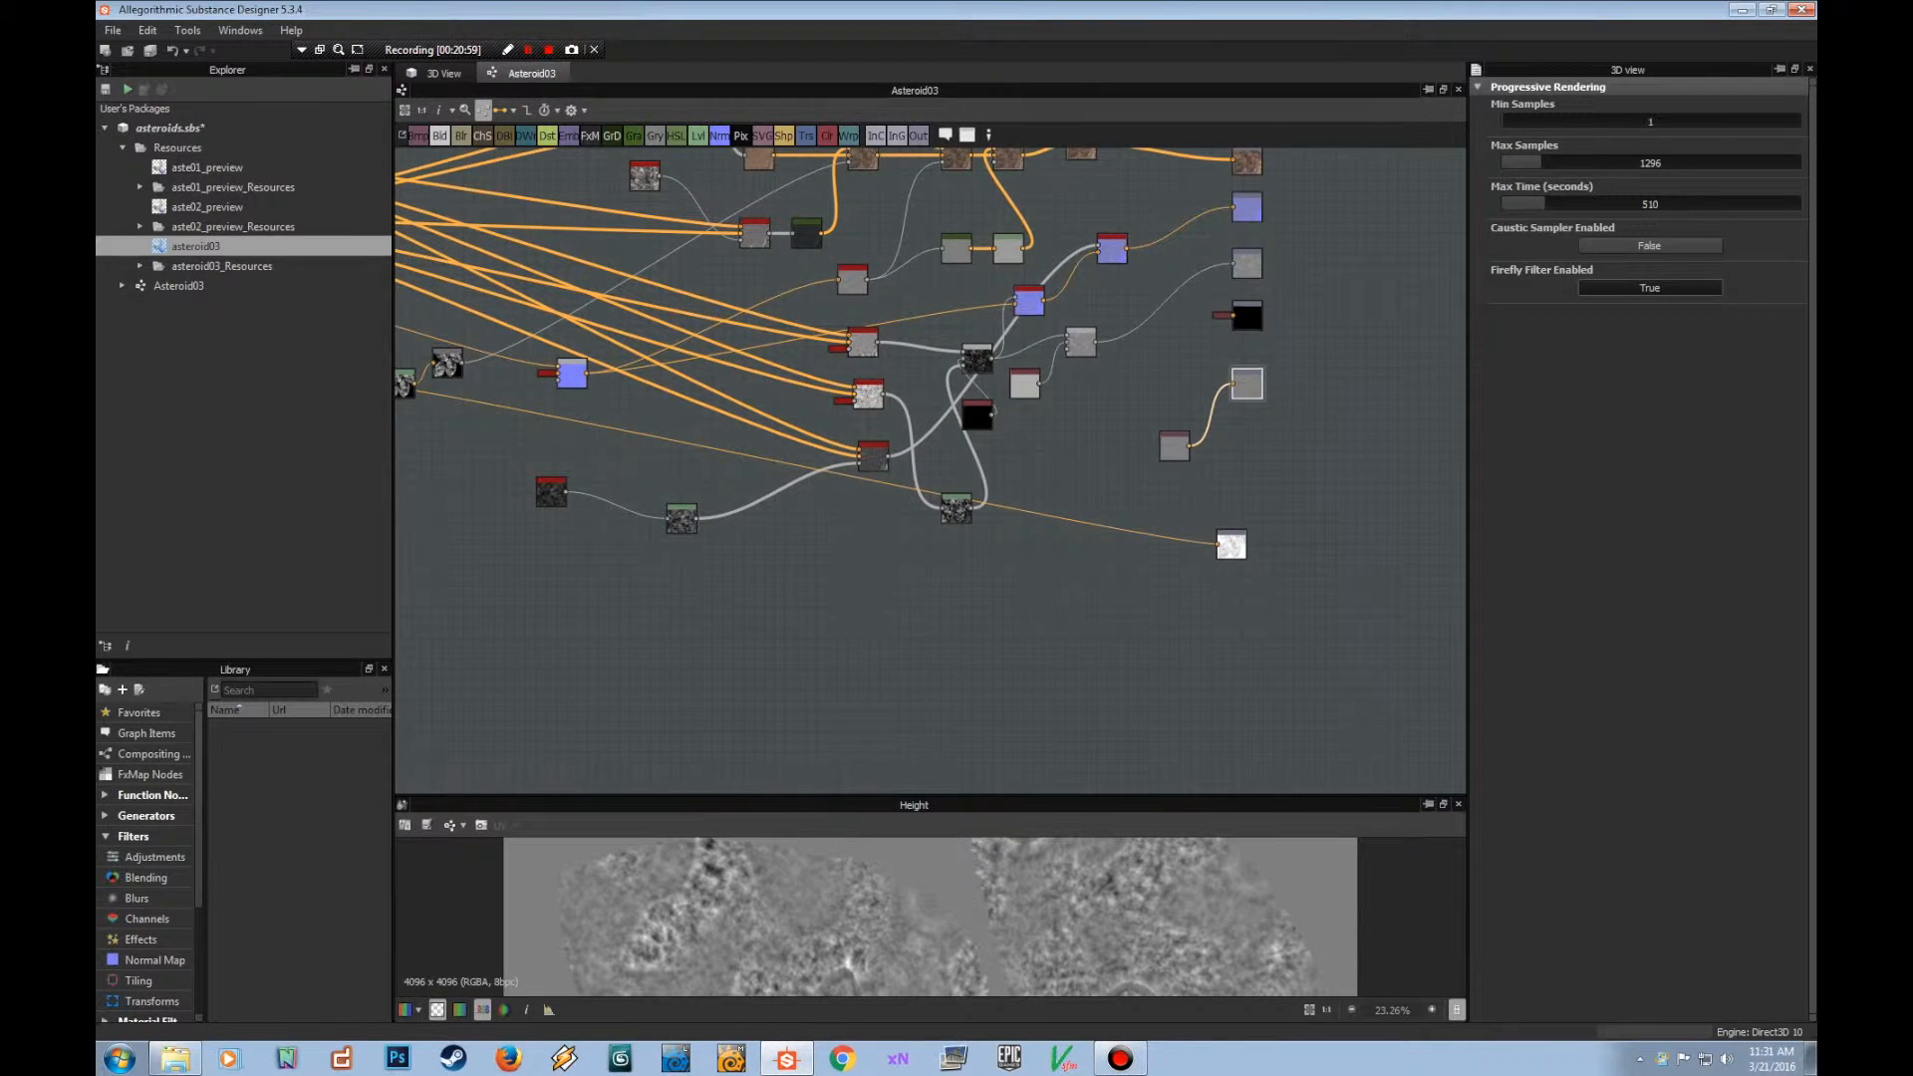
middle_click_drag(1126, 438, 1130, 458)
left_click(443, 72)
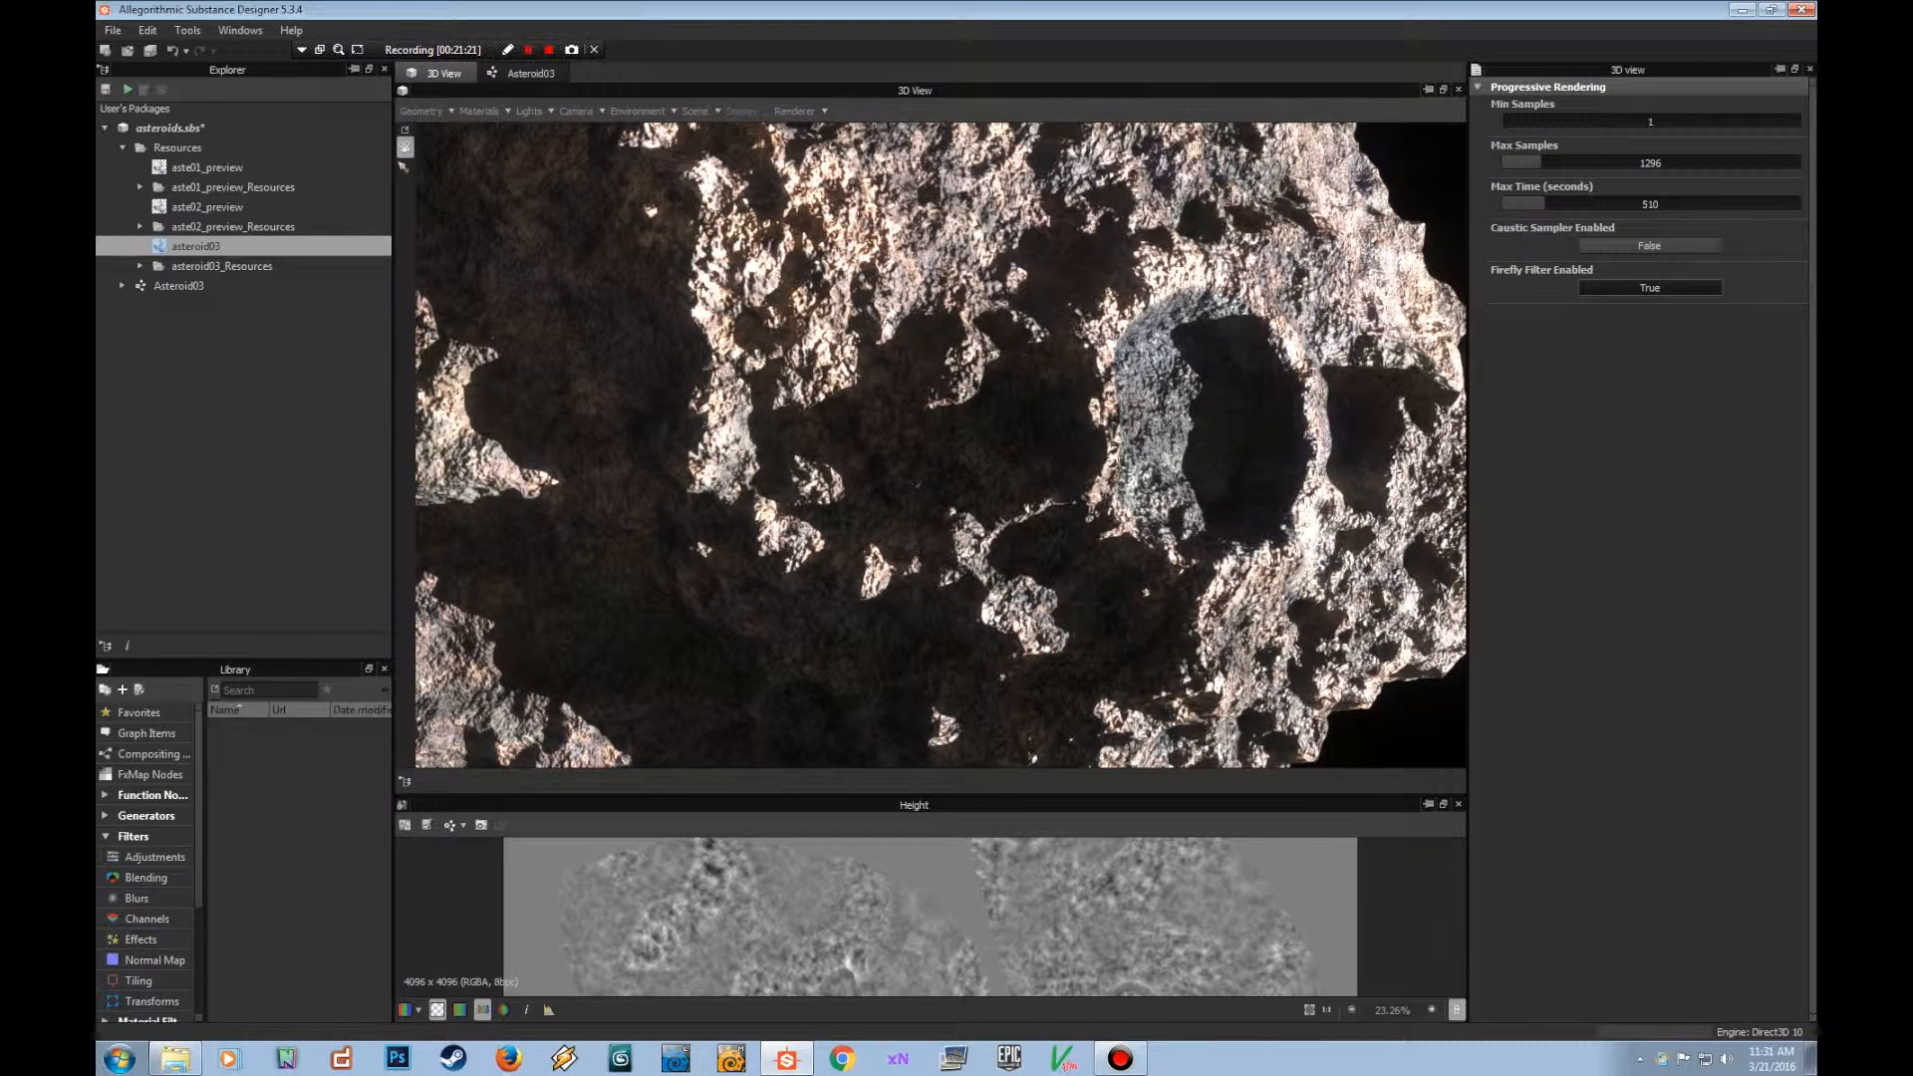
left_click(509, 1058)
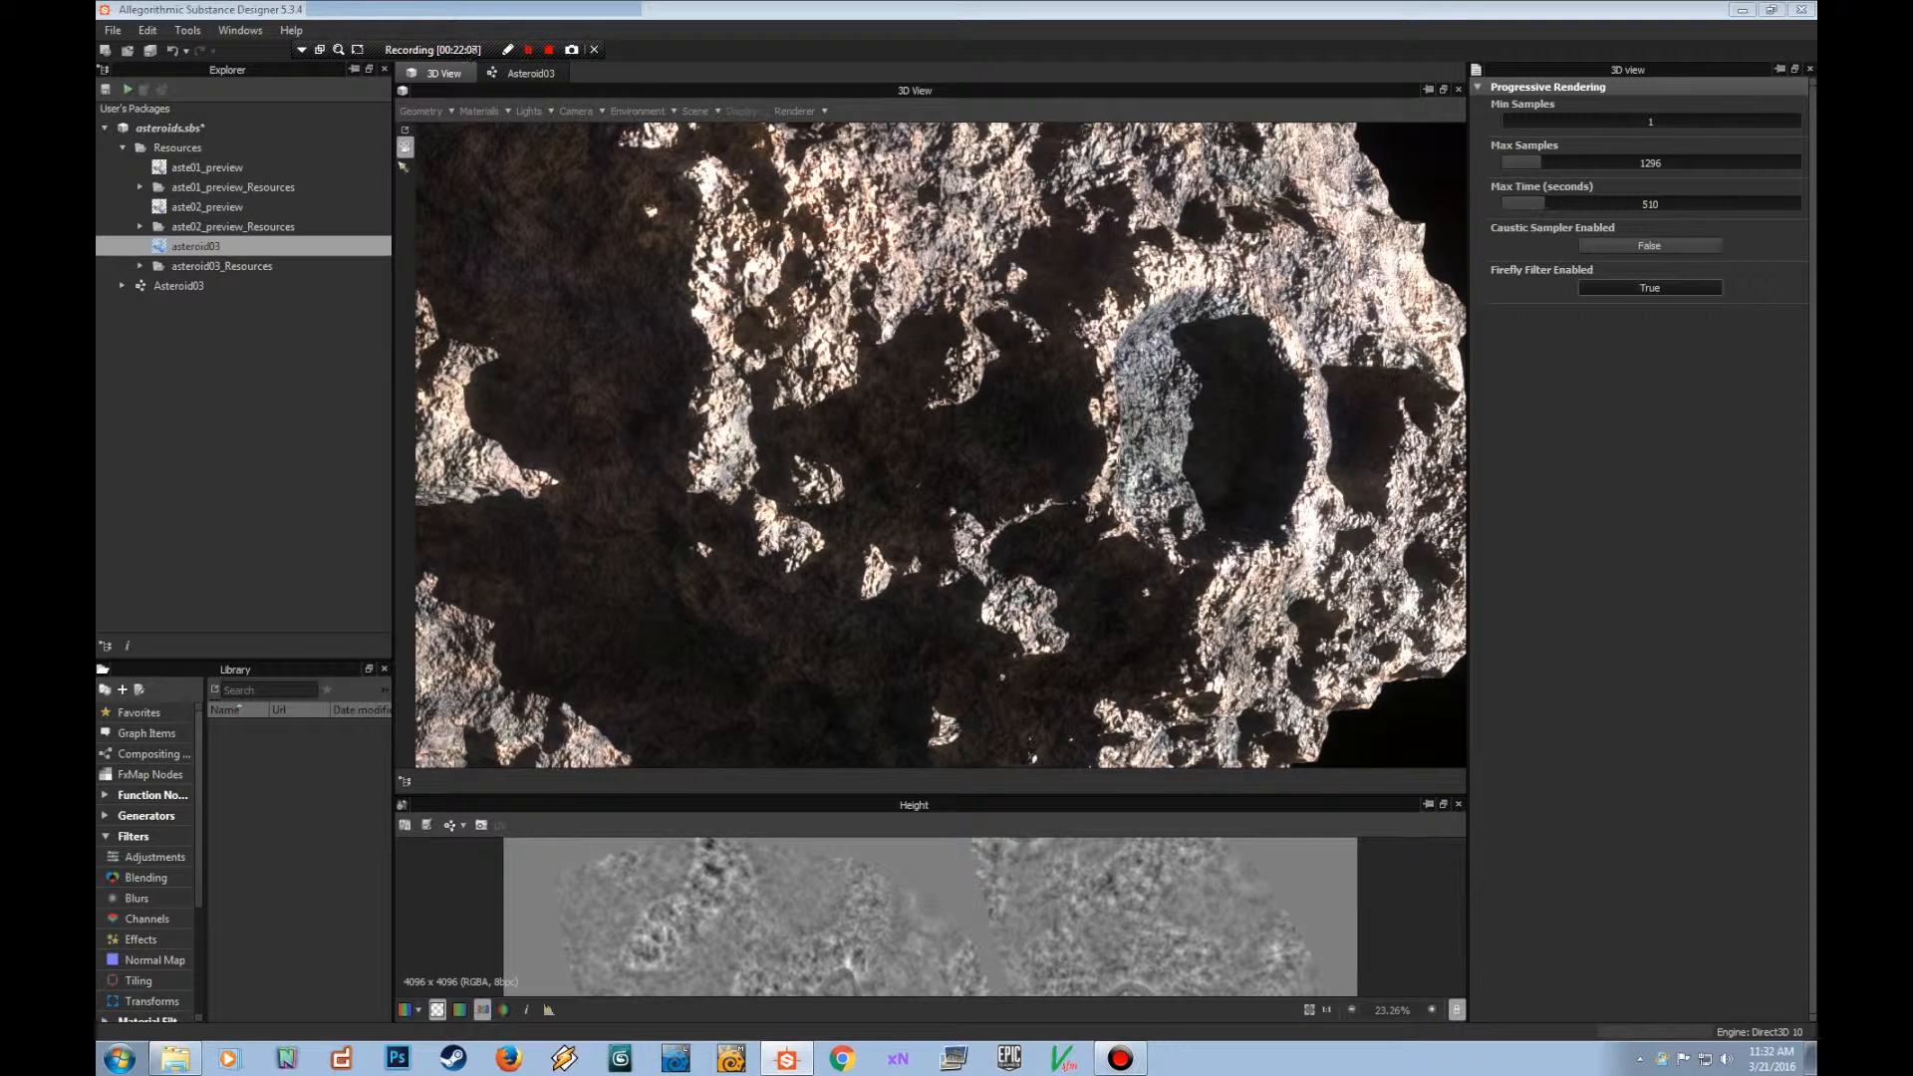
Orbit around the asteroid and pull back to examine the displaced surface from another side.
left_click_drag(1046, 448, 907, 129, "alt")
scroll(940, 445, "down", 1)
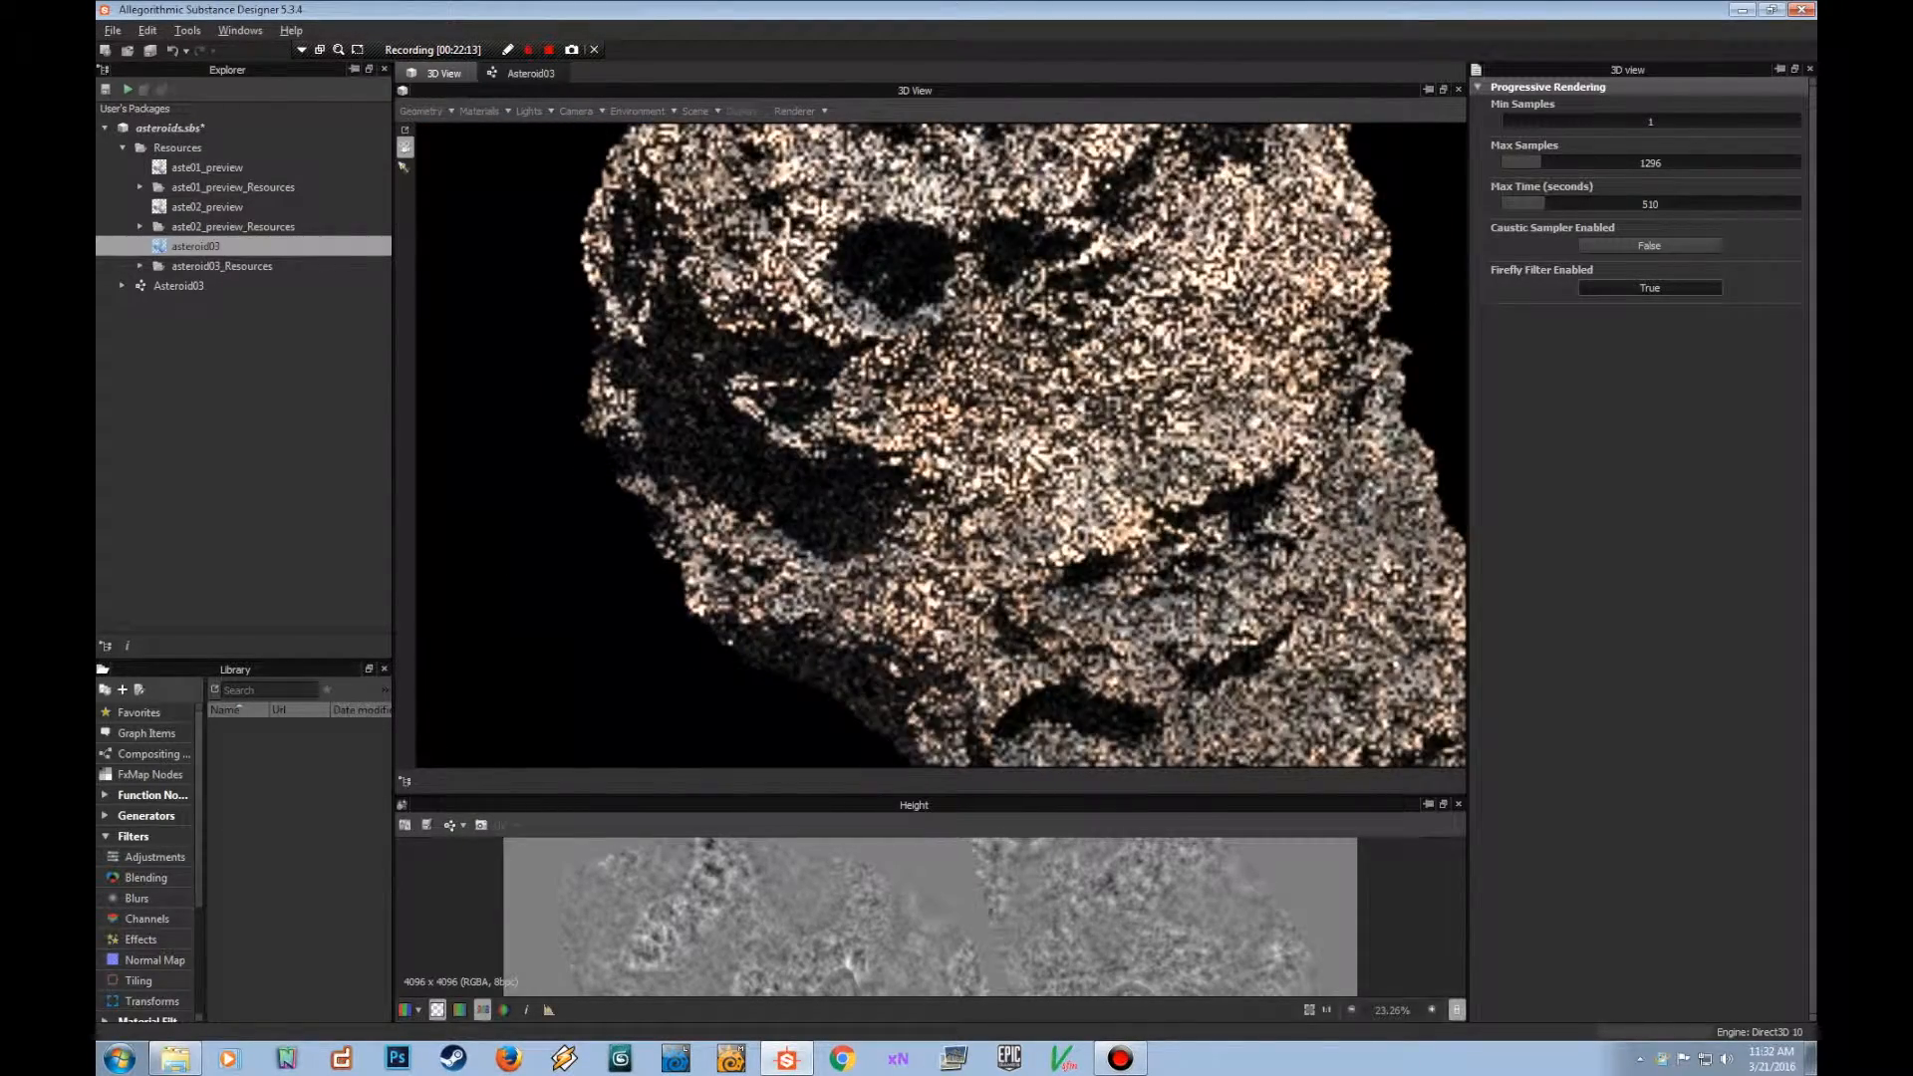
left_click_drag(940, 445, 834, 497, "alt")
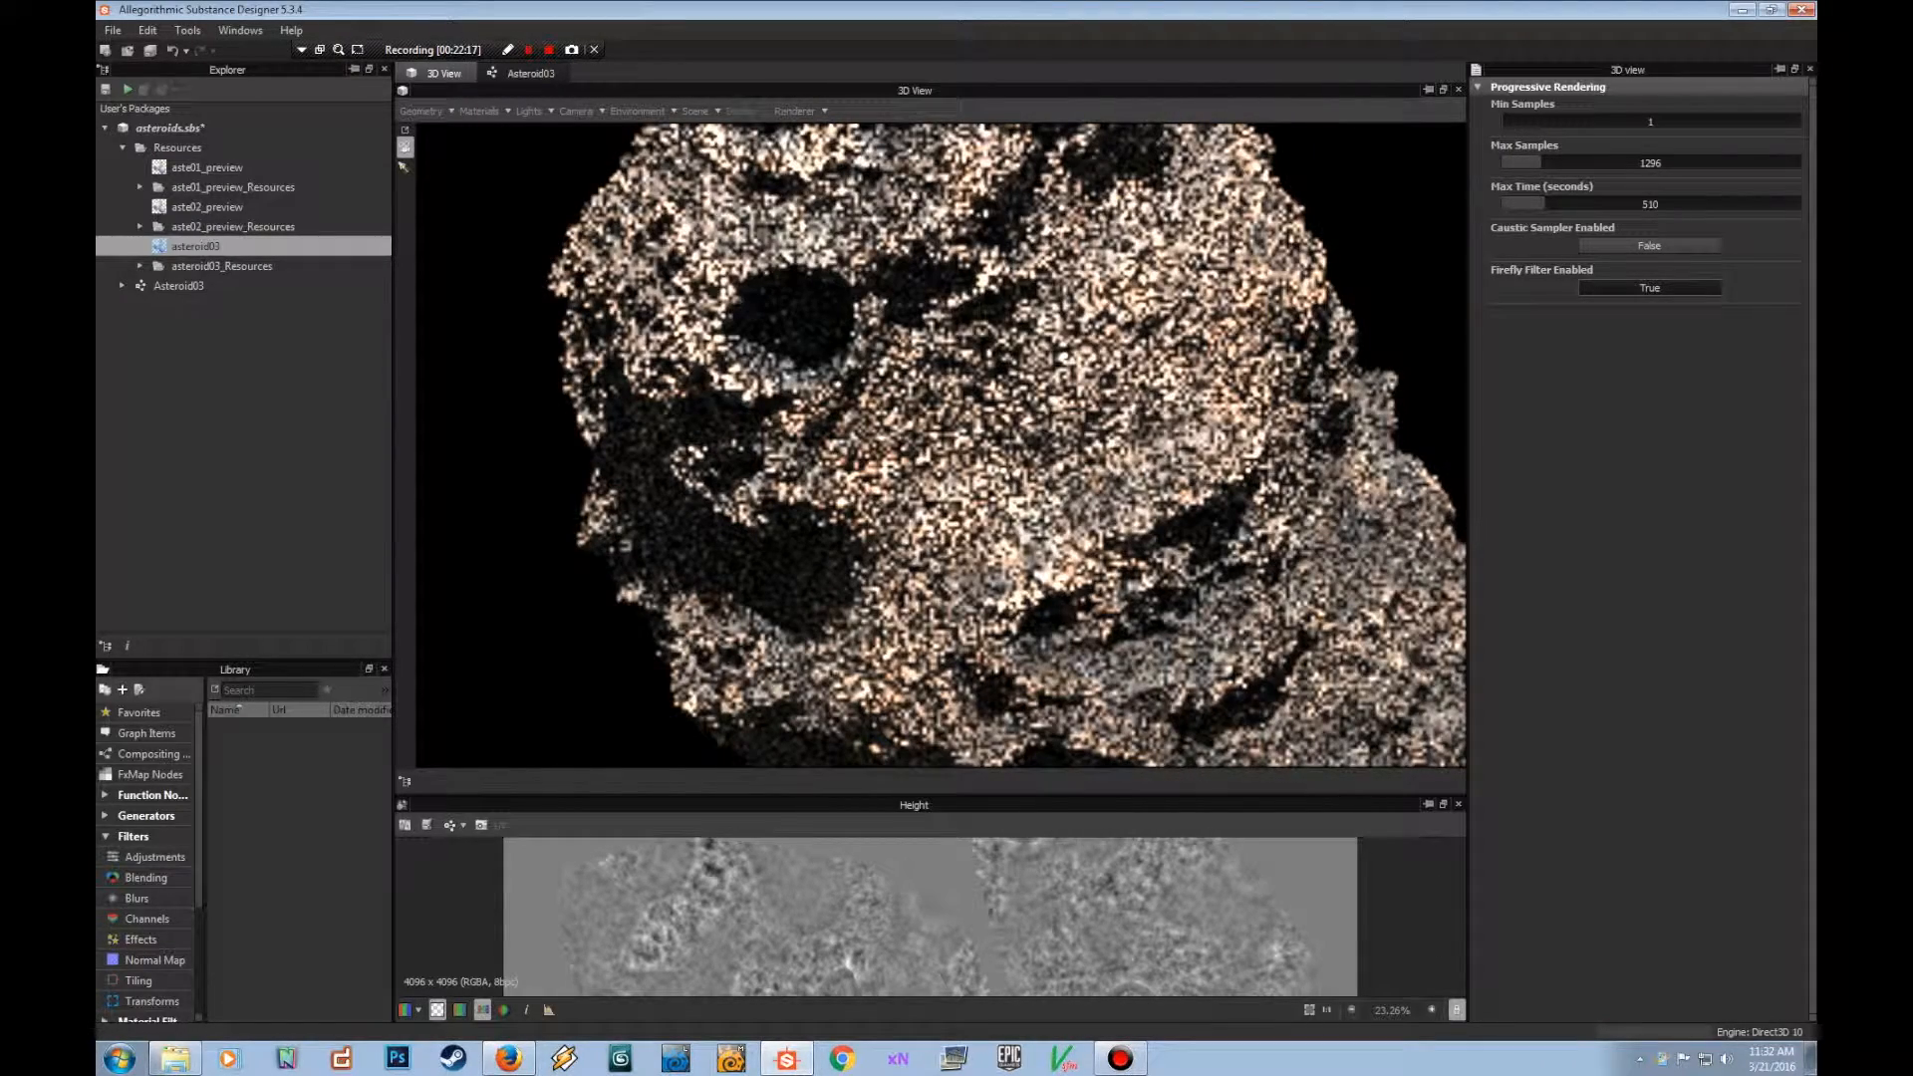